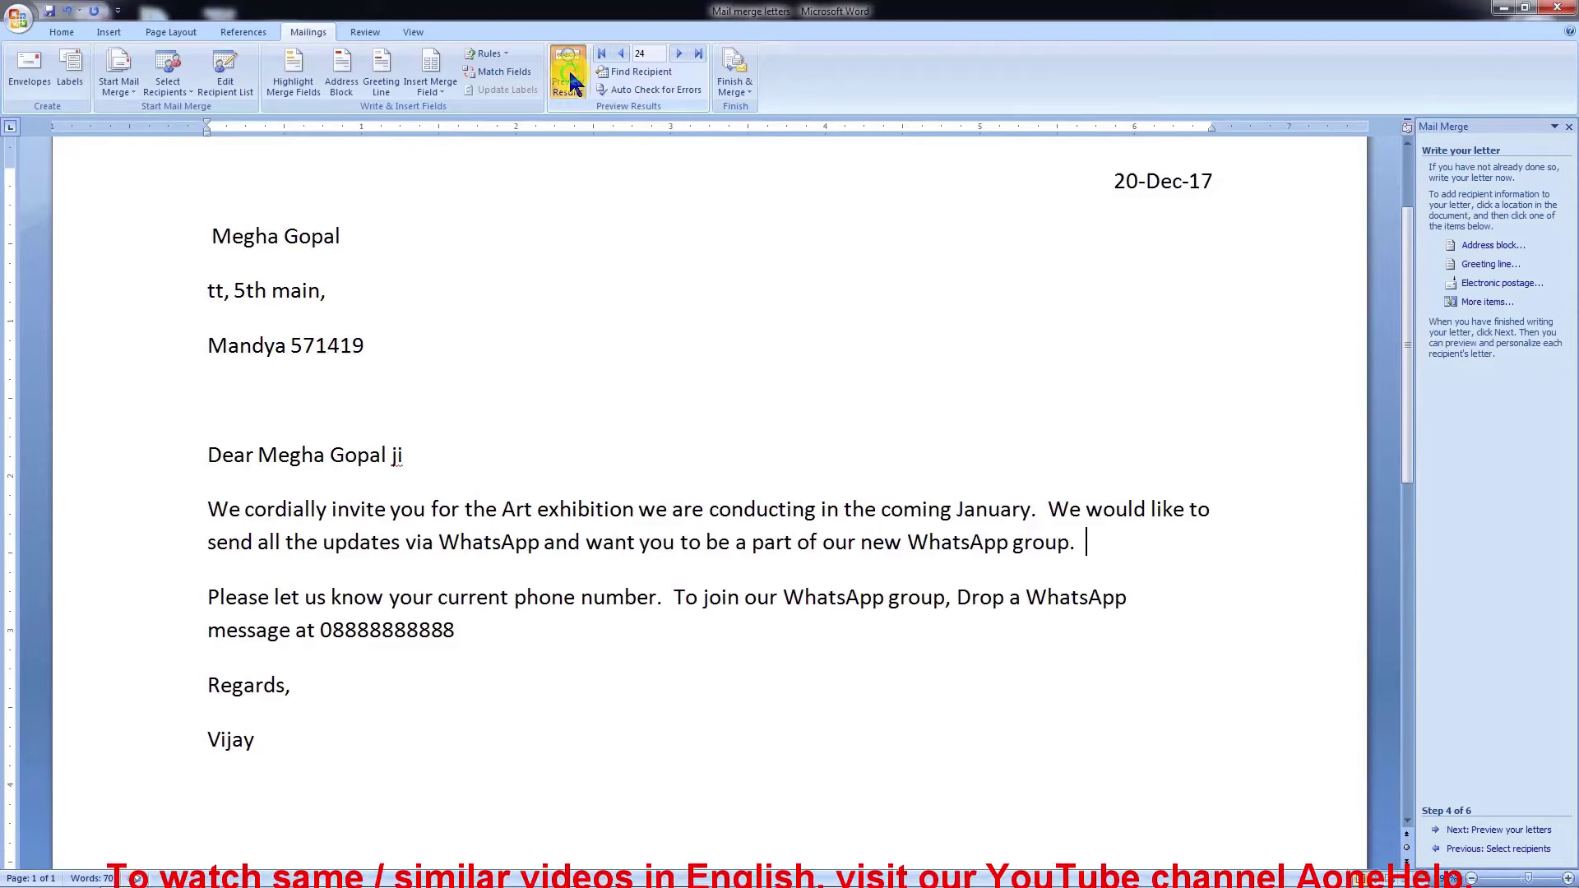
Turn on results preview and insert the Phone_number field after 'your phone number is'.
click(677, 57)
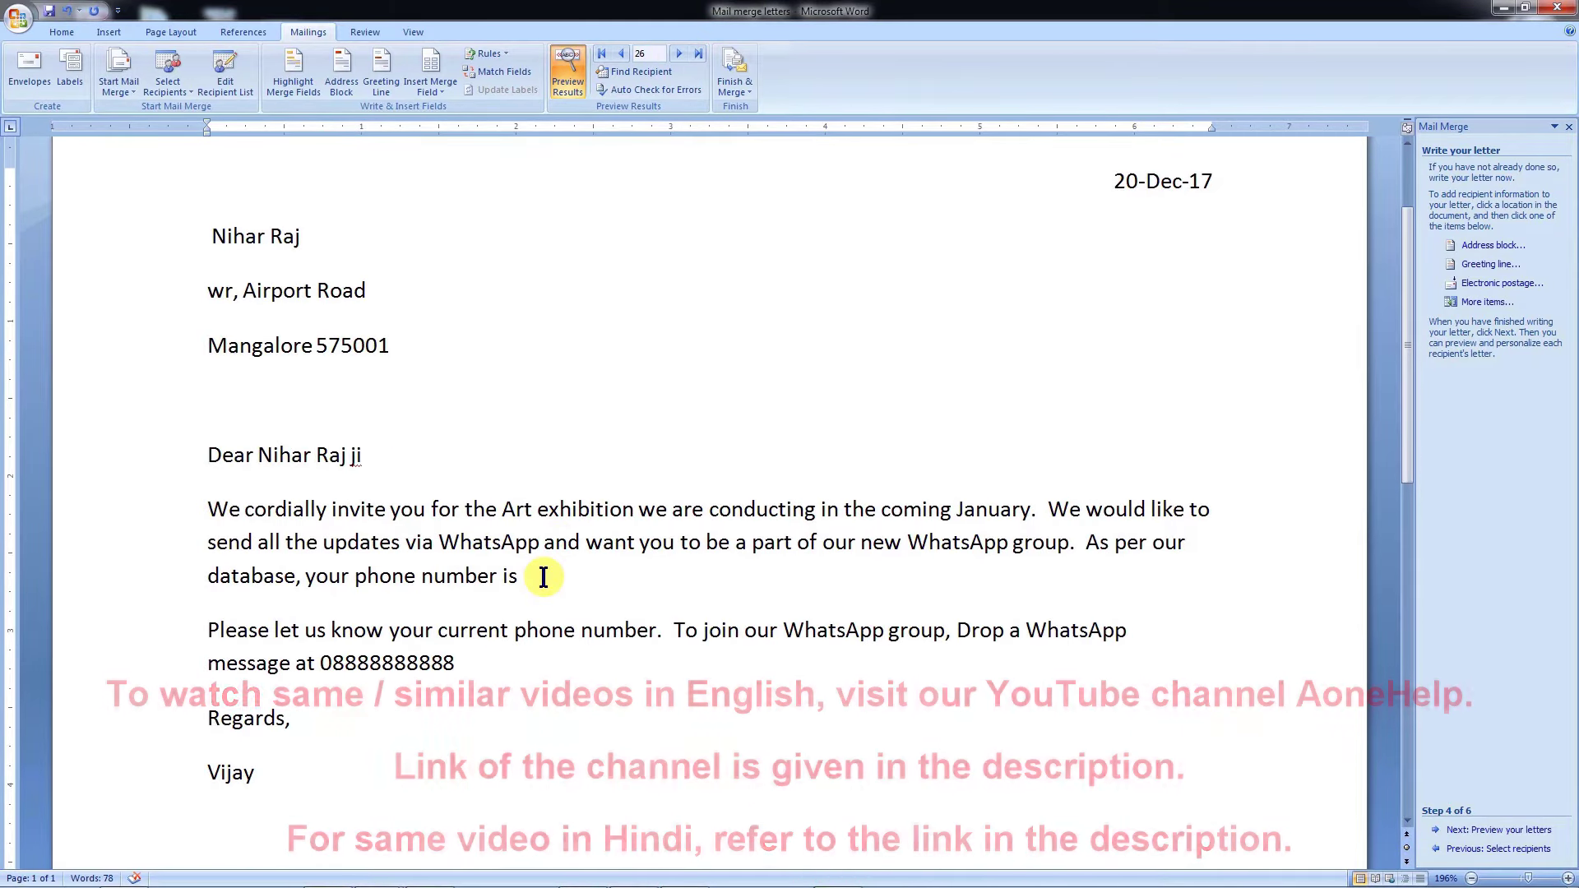
click(445, 93)
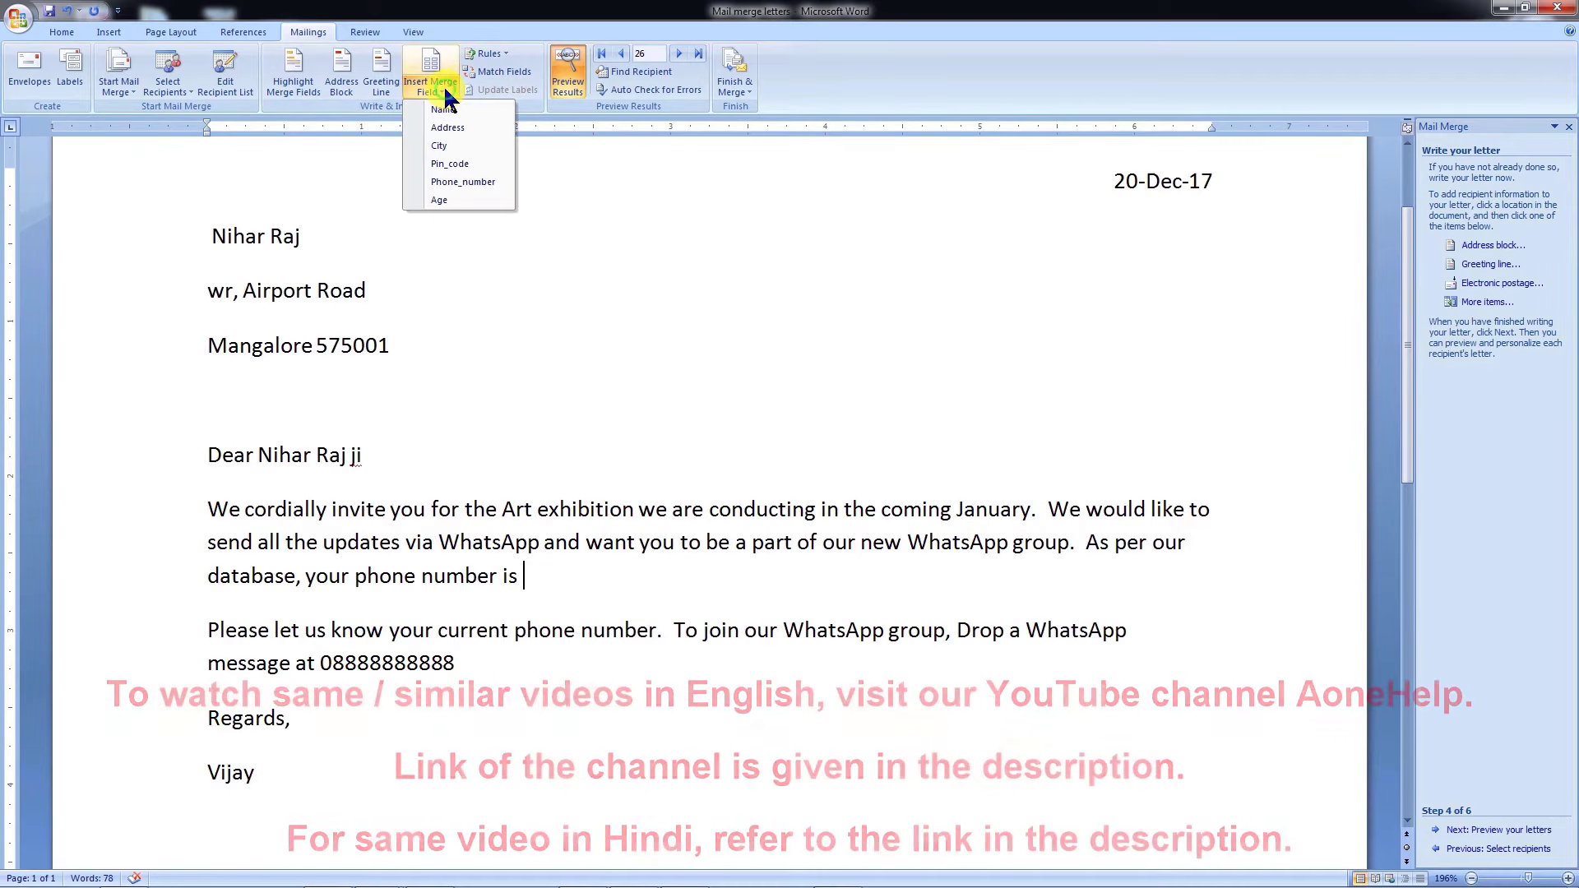
click(444, 183)
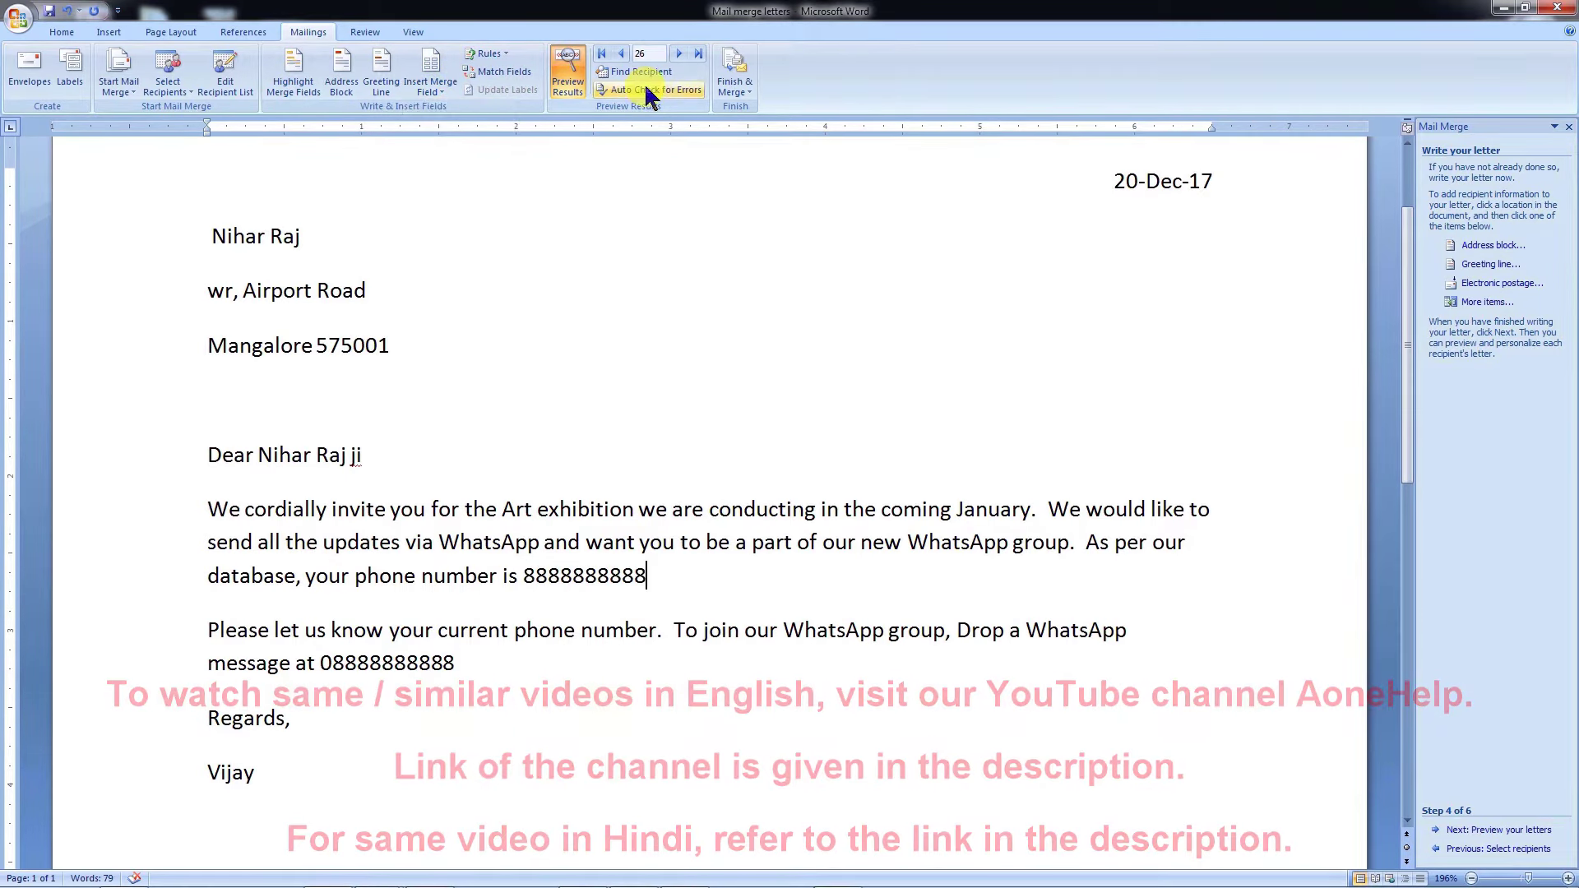
Step through the following recipients' letters one record at a time.
click(678, 55)
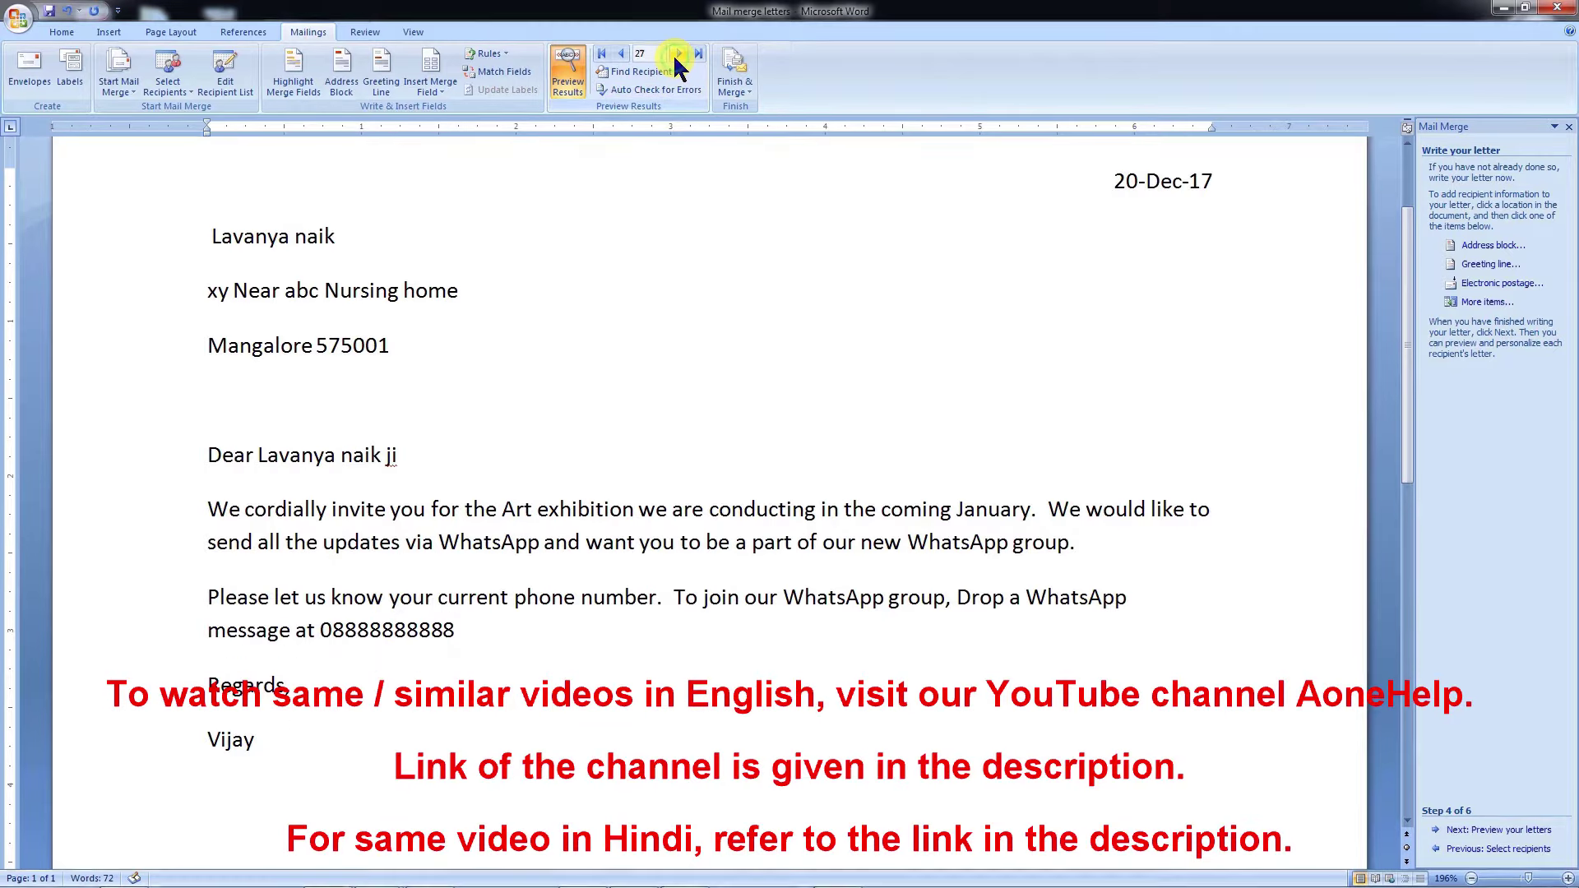
click(676, 55)
click(676, 55)
click(676, 55)
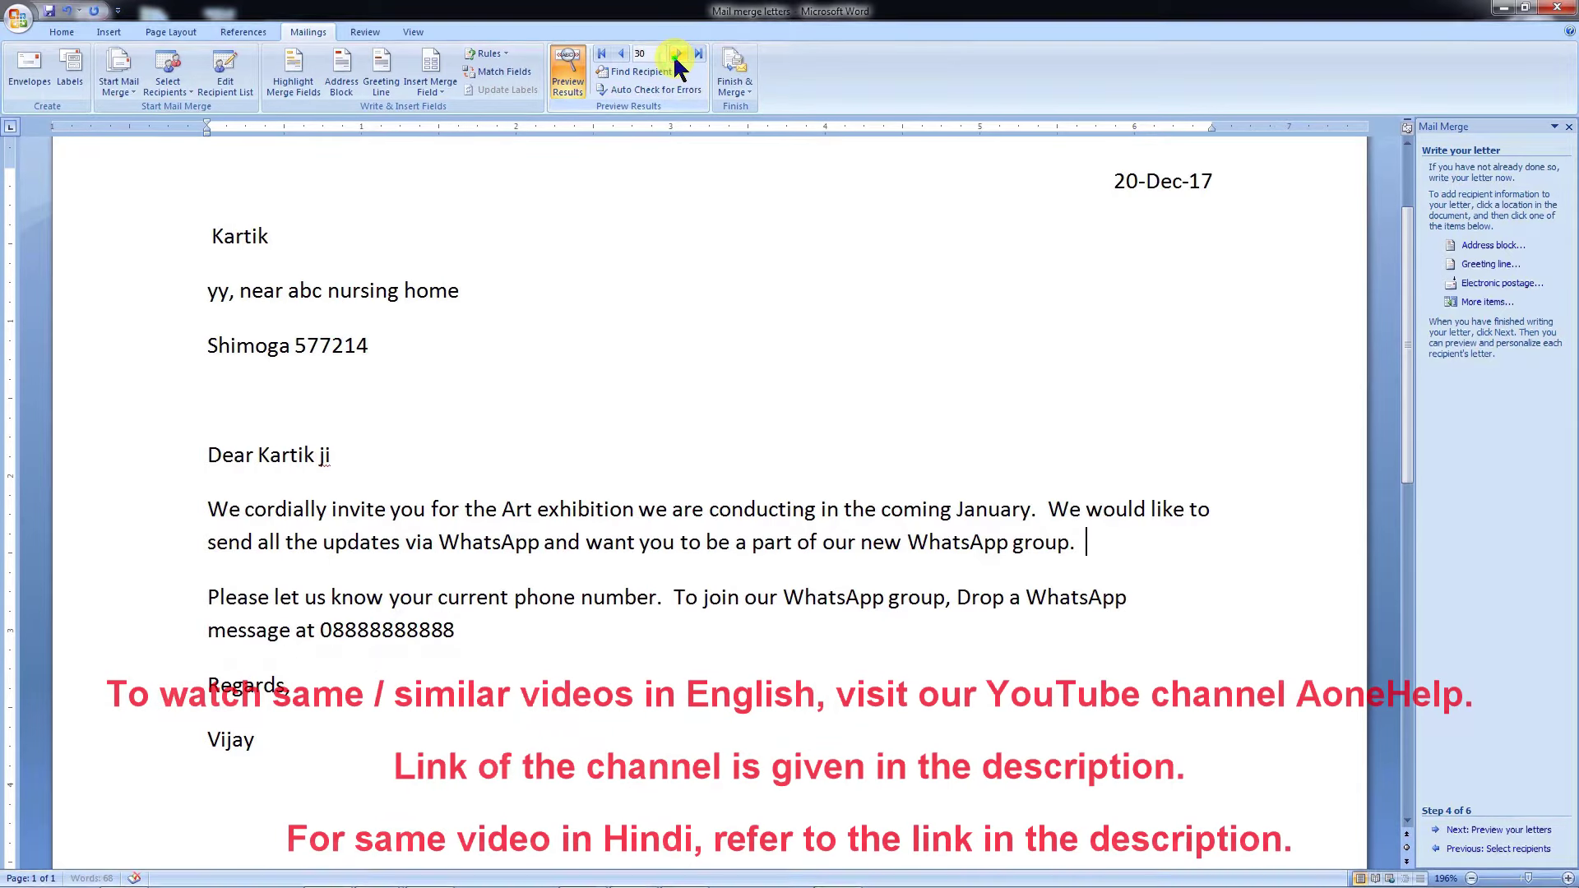
click(676, 55)
click(676, 55)
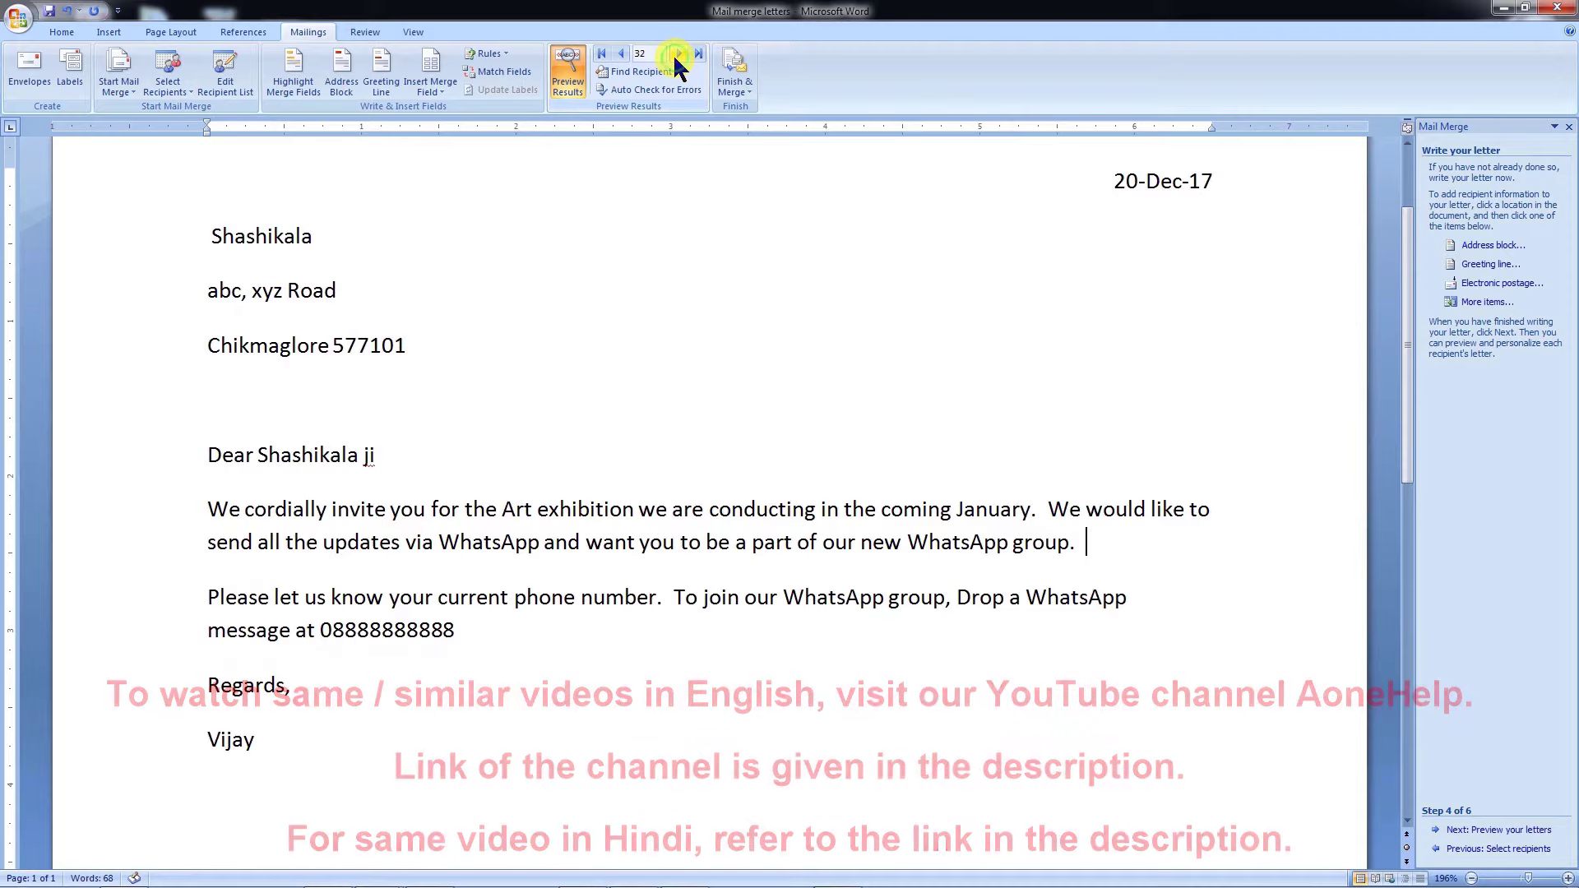
click(676, 56)
click(676, 56)
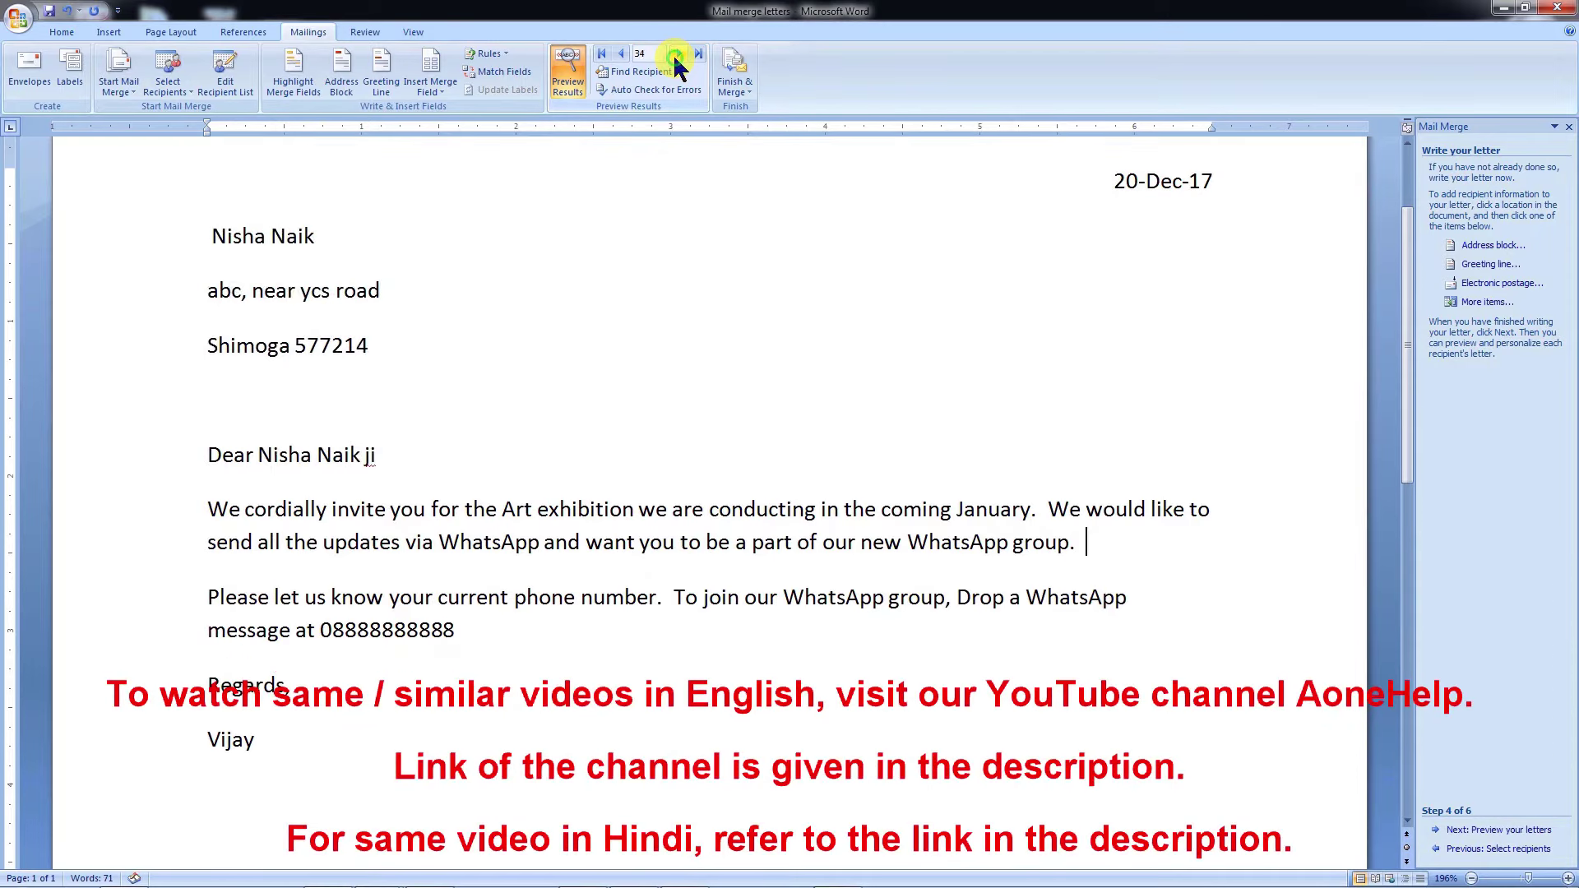
click(676, 55)
click(676, 55)
click(676, 55)
click(676, 55)
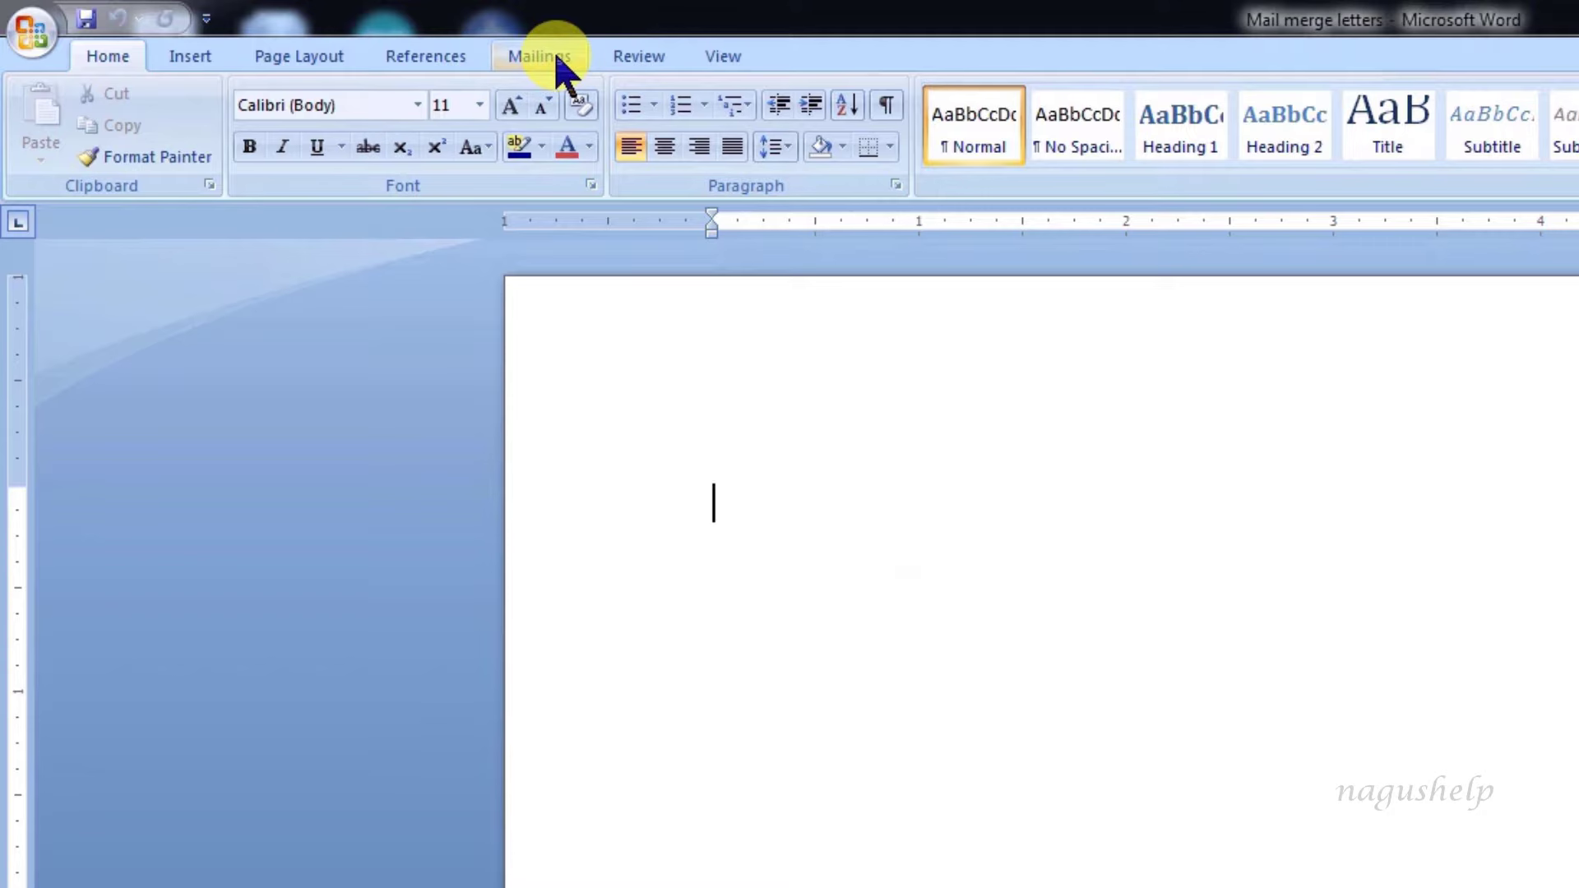
Launch the Step by Step Mail Merge Wizard from the Mailings tab's Start Mail Merge list.
click(557, 62)
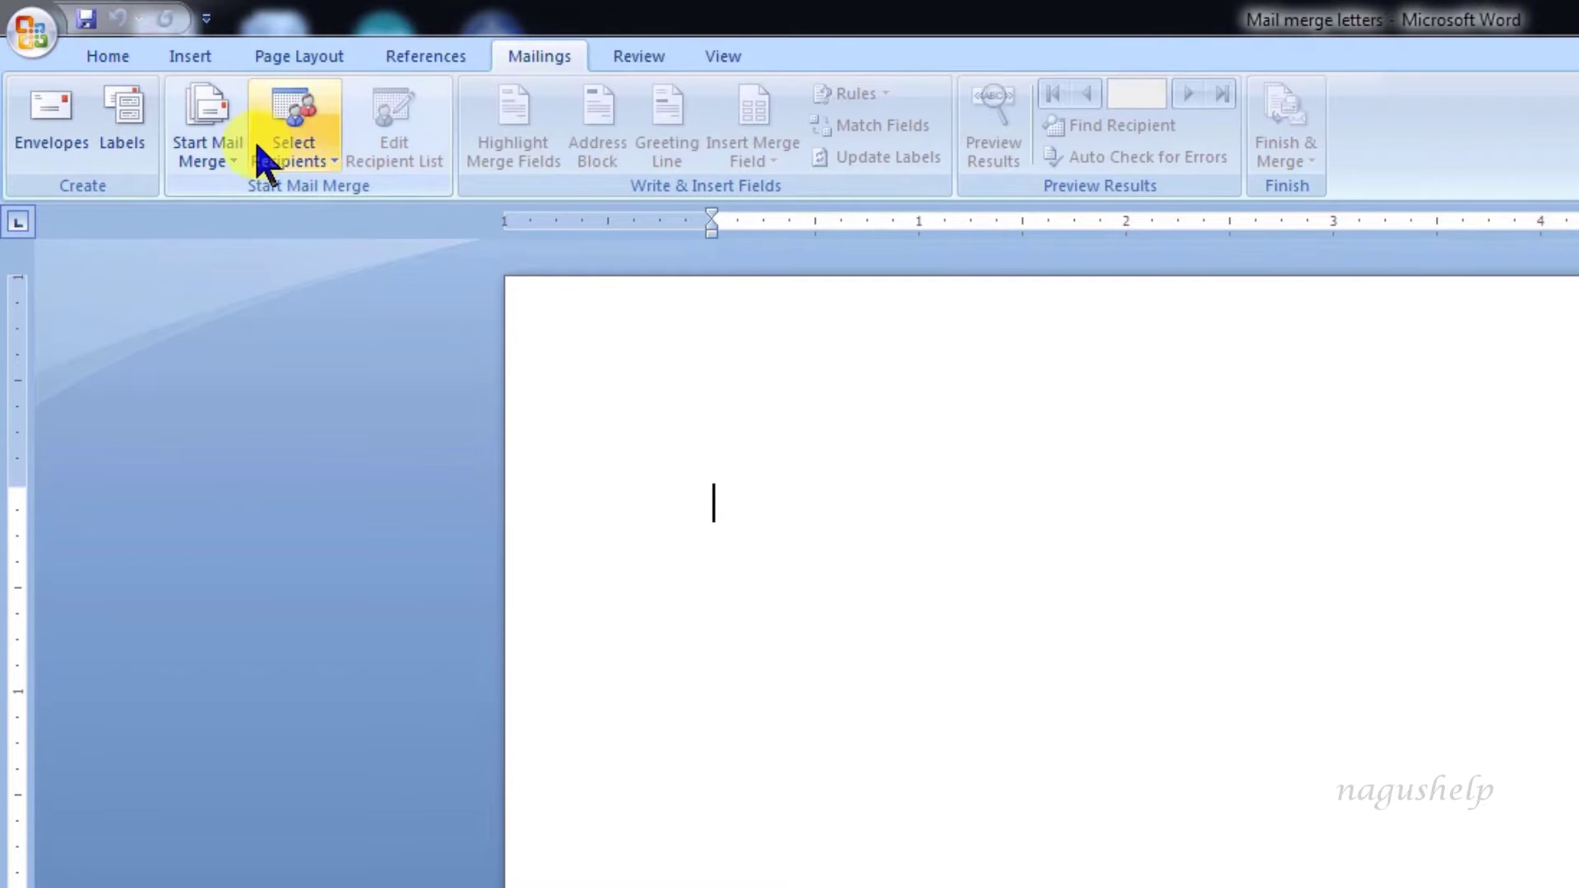
click(241, 164)
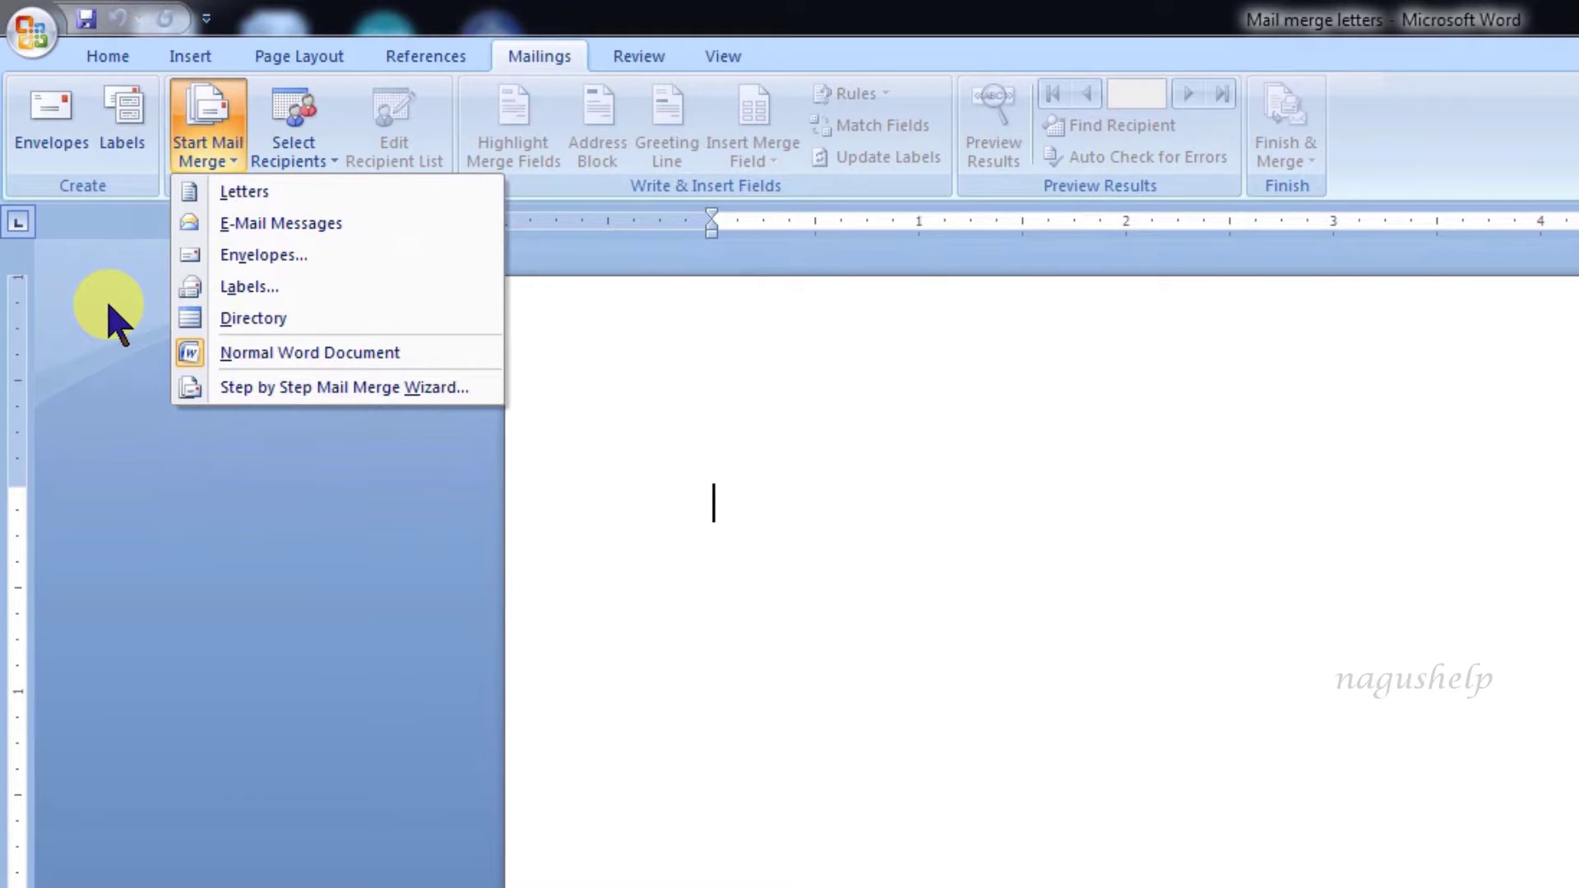
click(275, 389)
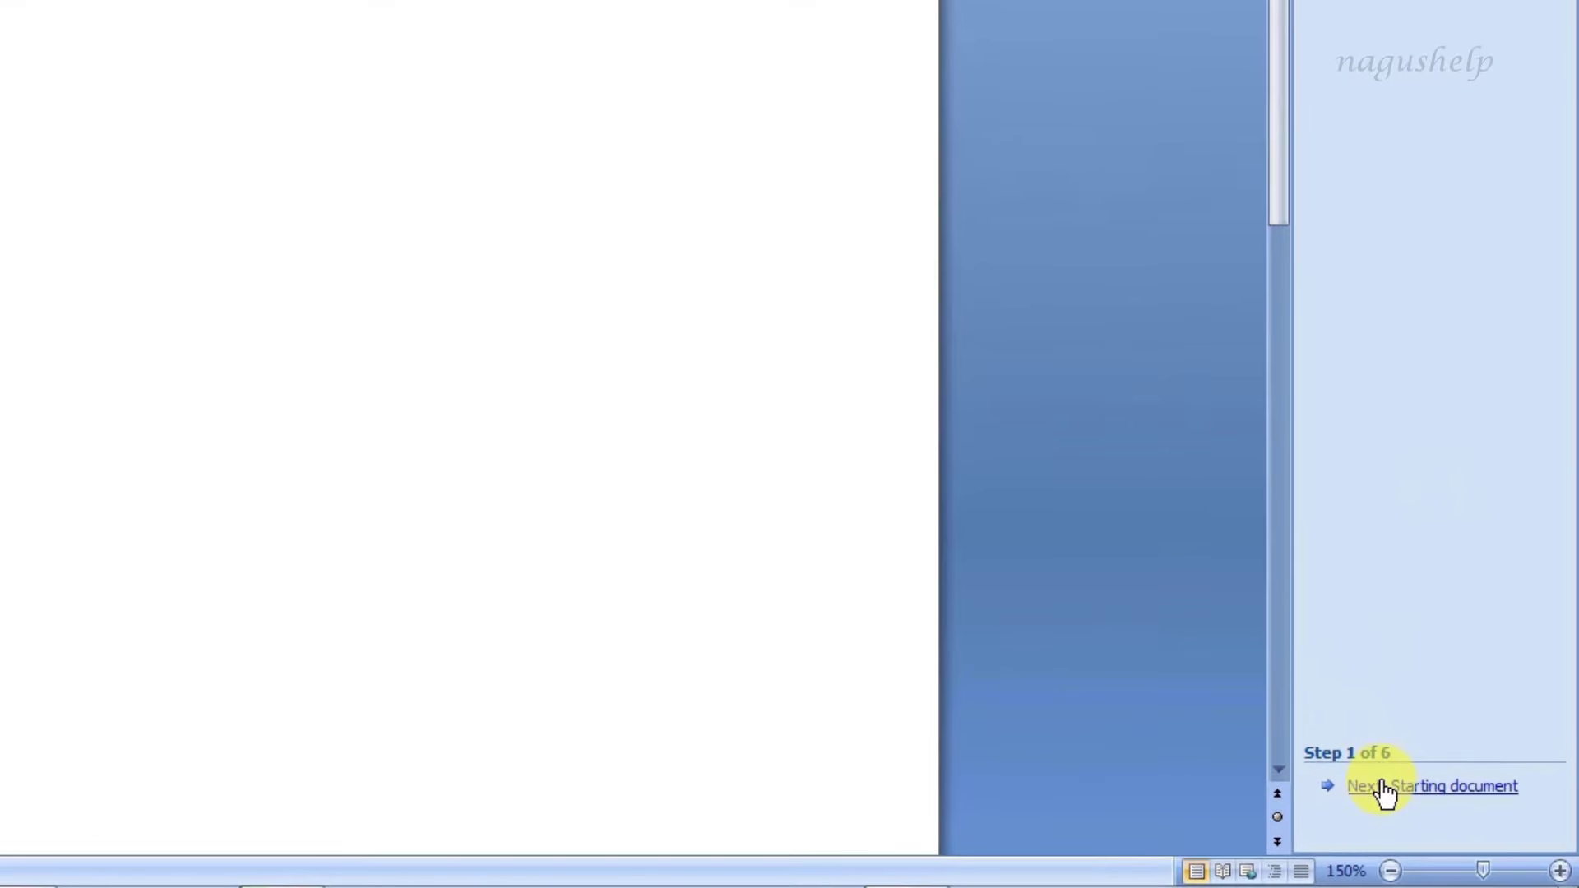
Advance to the starting document step and settle on Use the current document.
click(1383, 788)
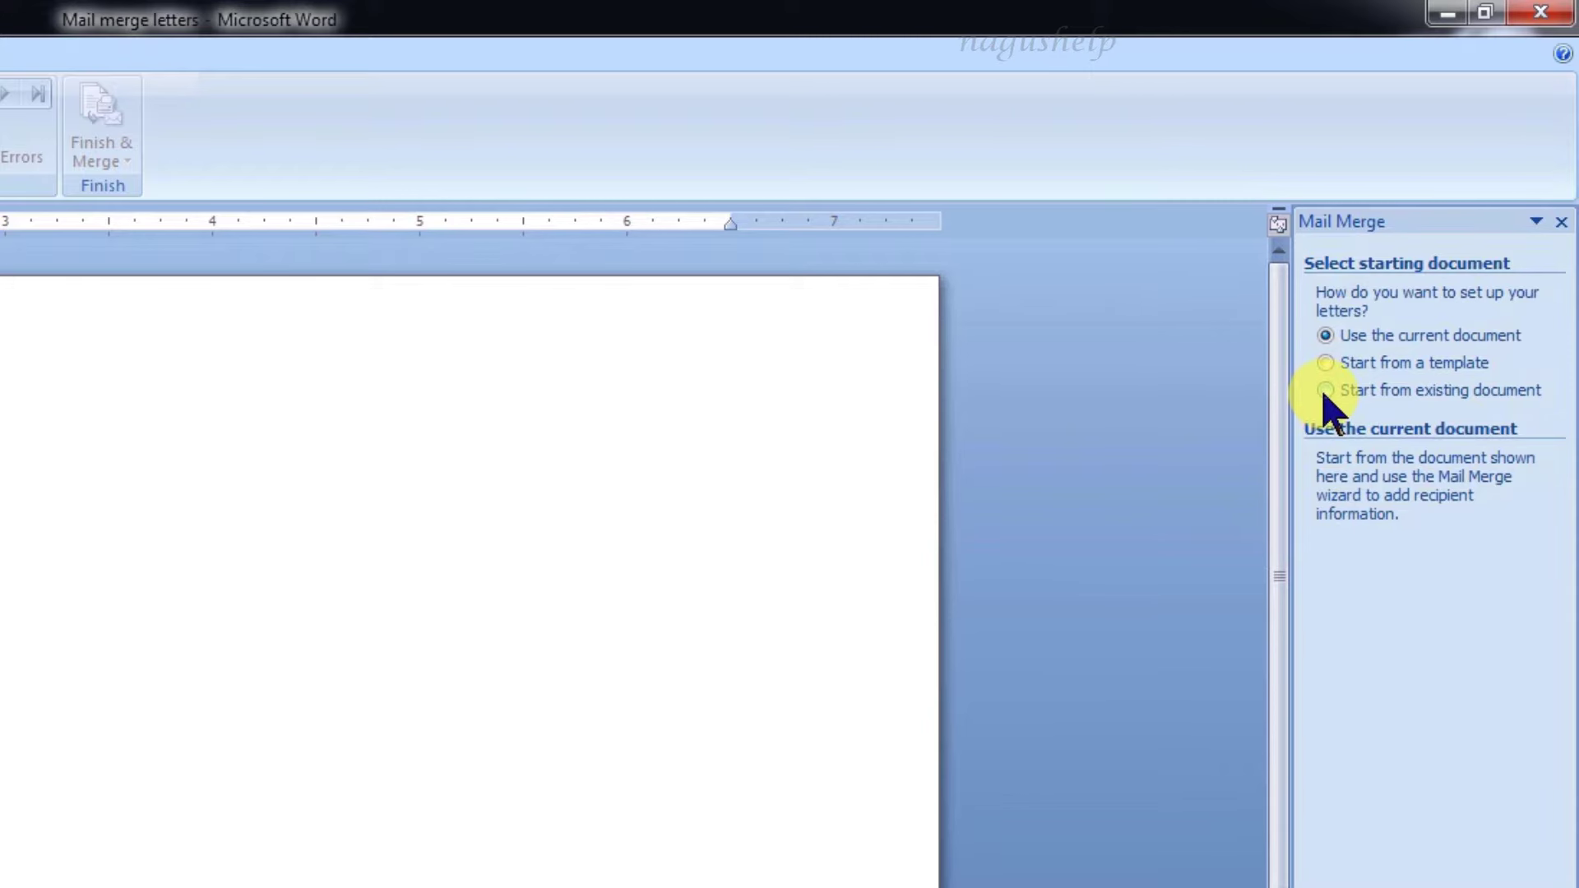
click(1326, 392)
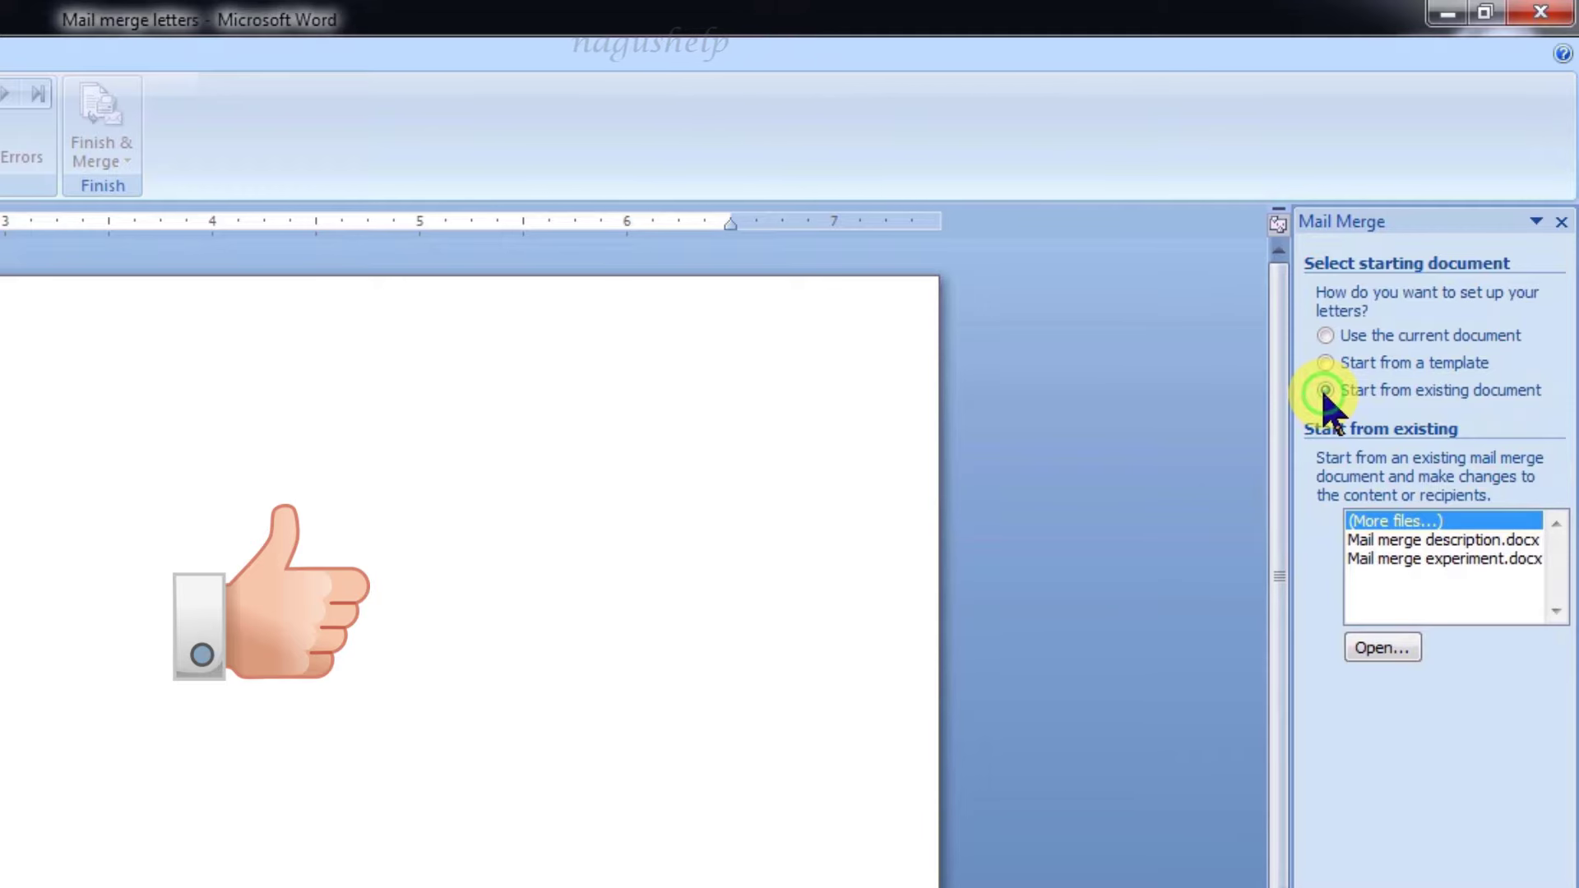
click(1378, 648)
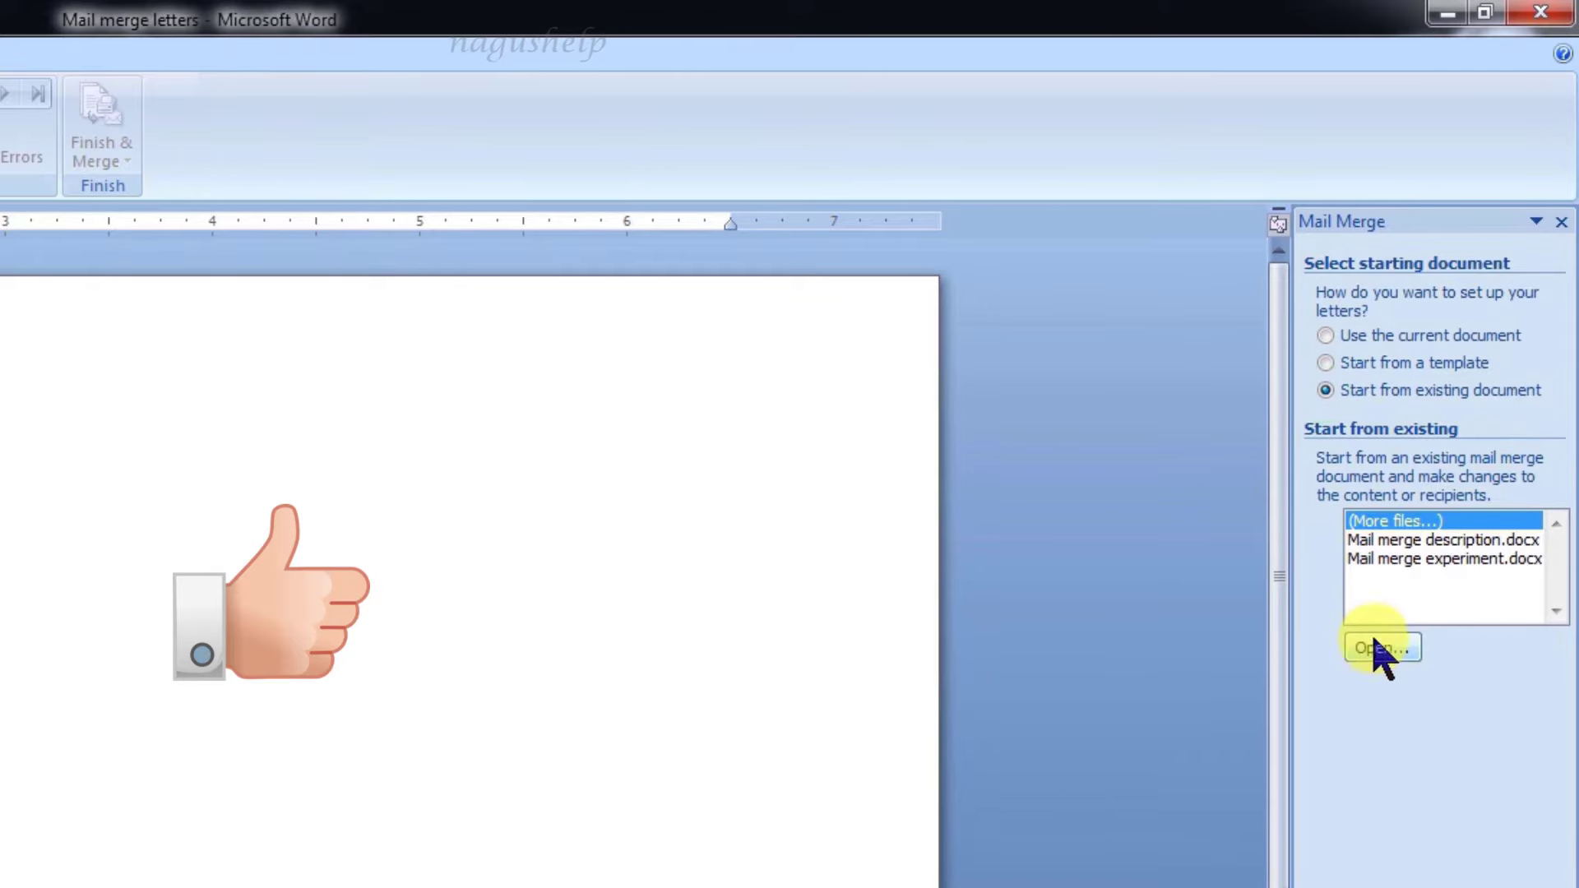
click(1338, 328)
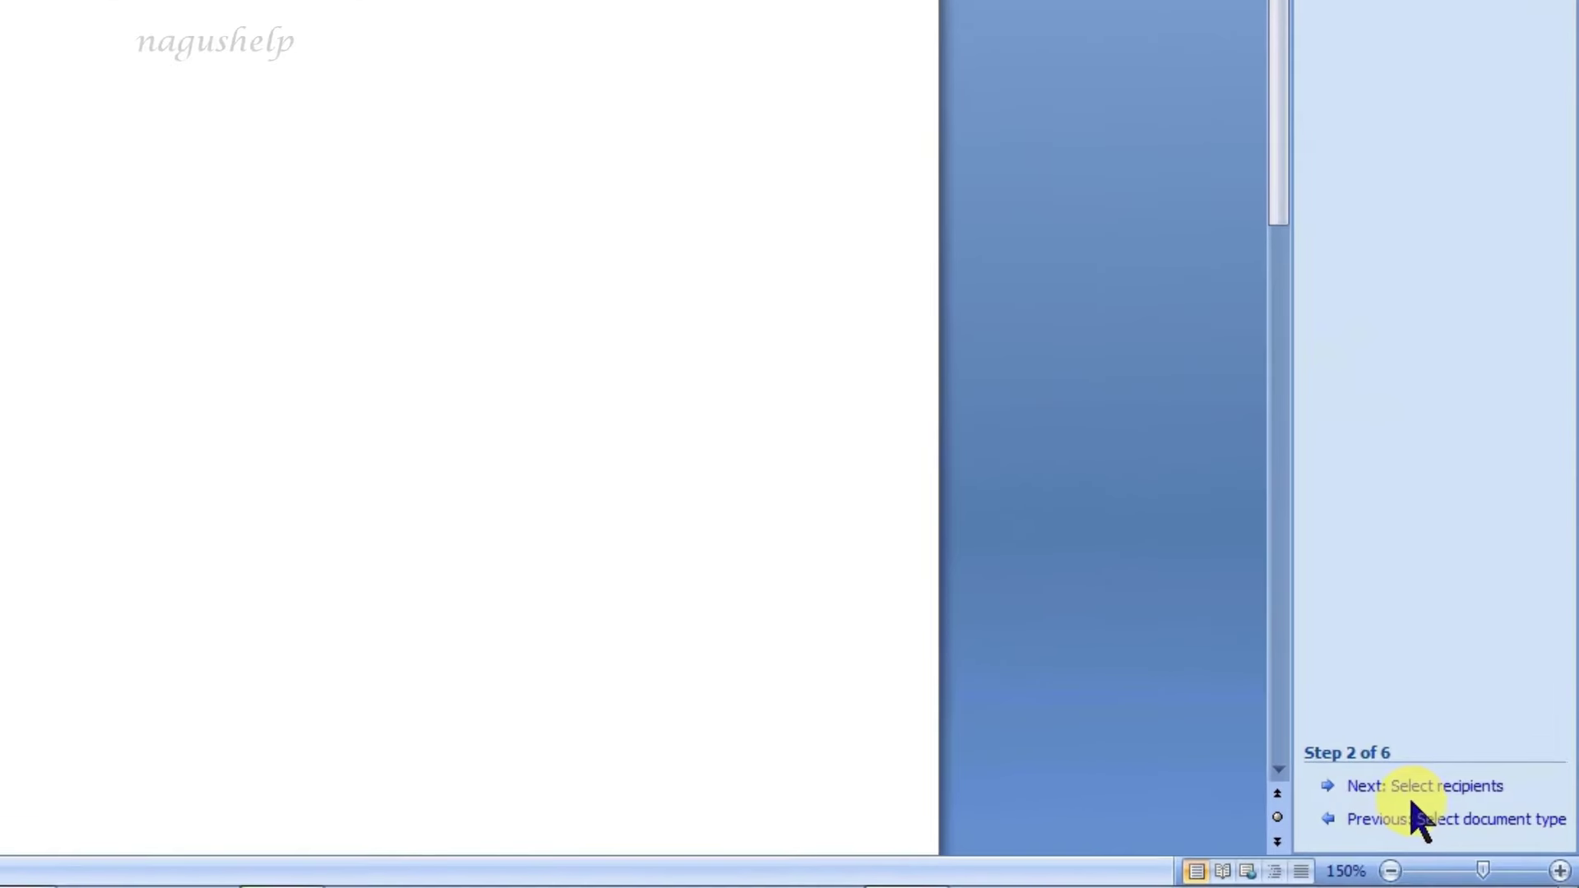
Advance to recipient selection and choose the Type a new list option.
click(1418, 798)
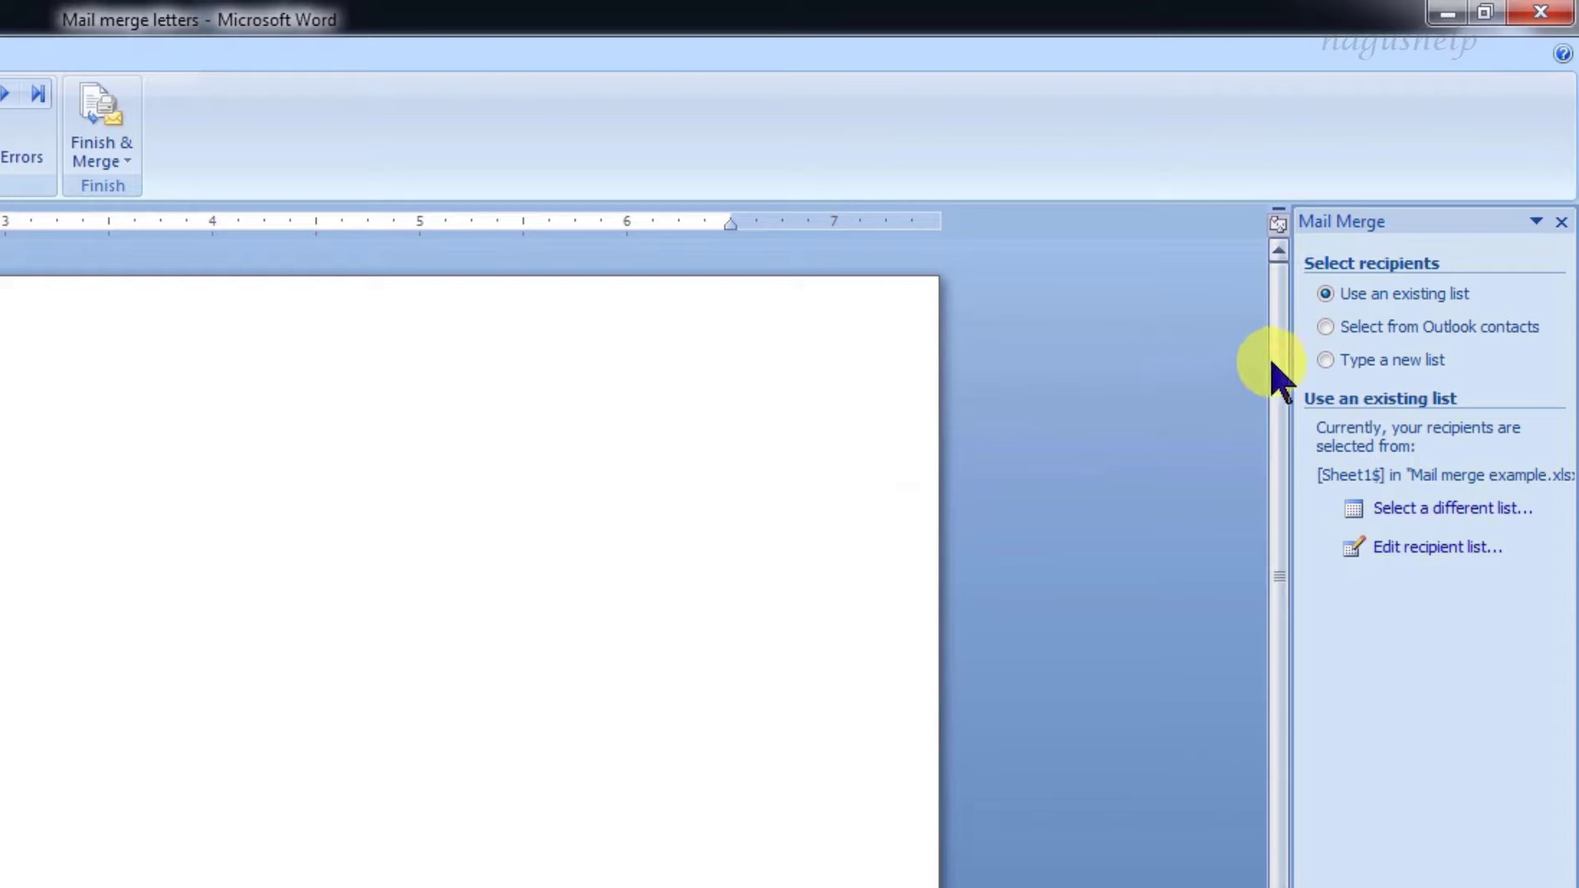
click(1325, 362)
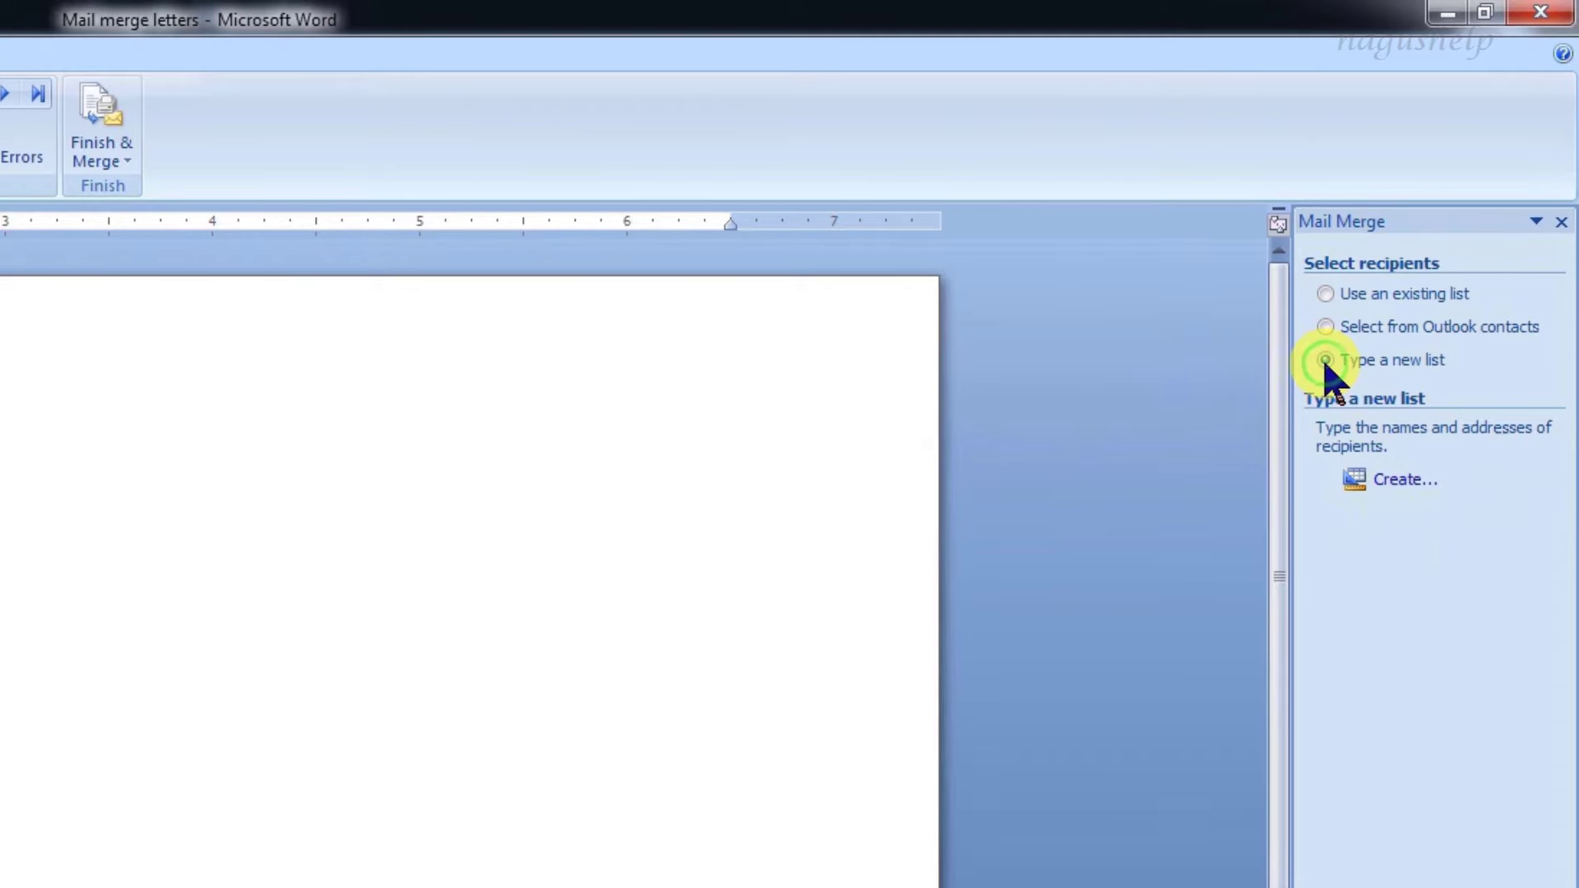
Enter the first recipient's first name, address line and city in a new address list.
click(1386, 480)
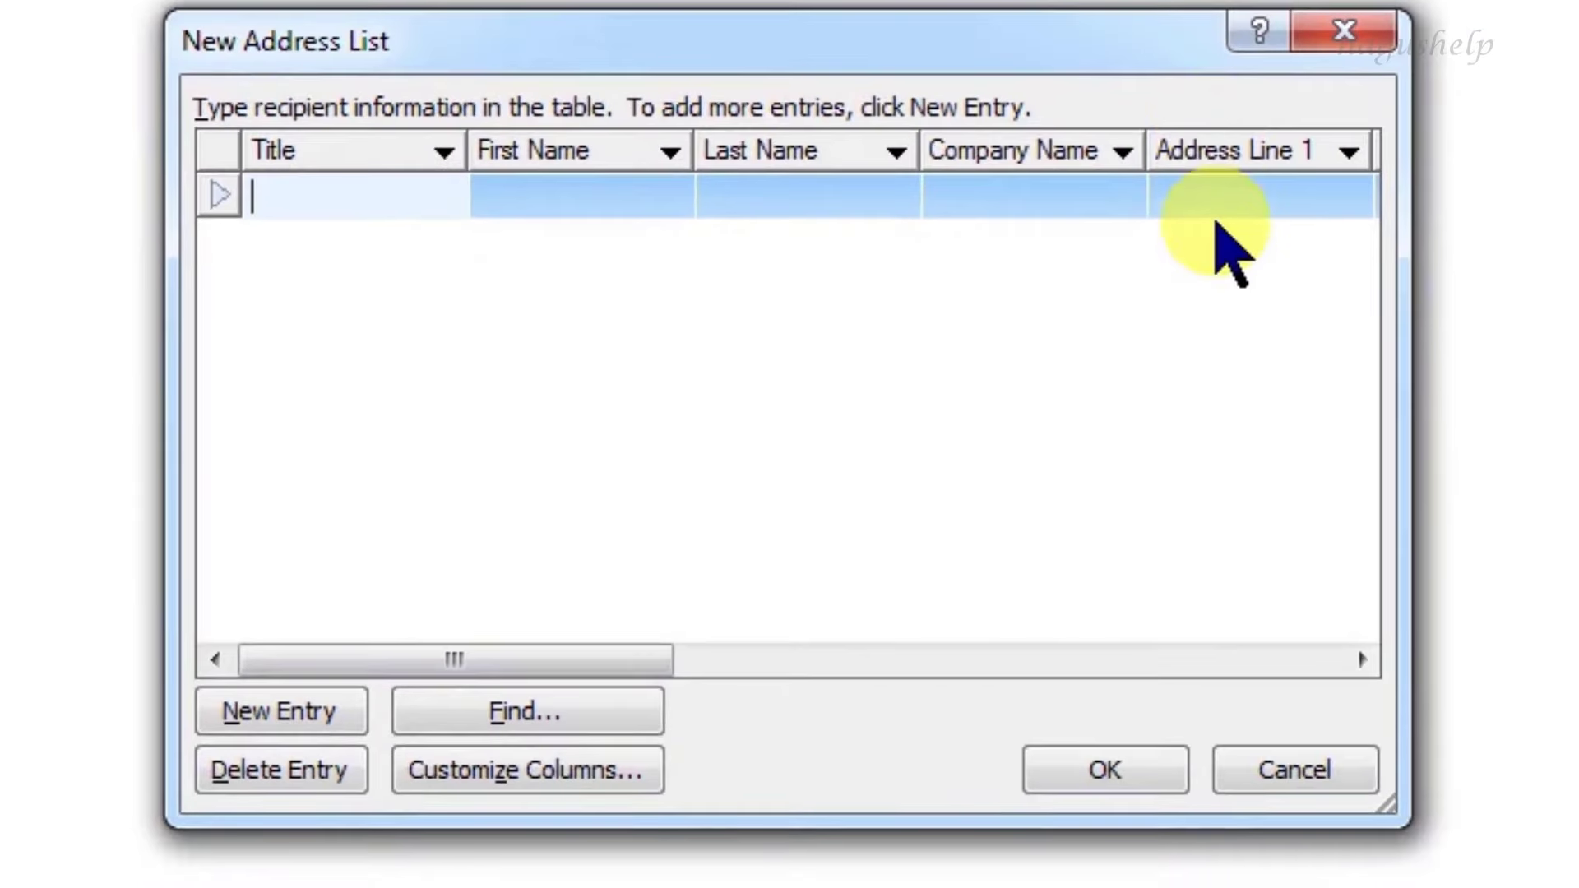
key(Tab)
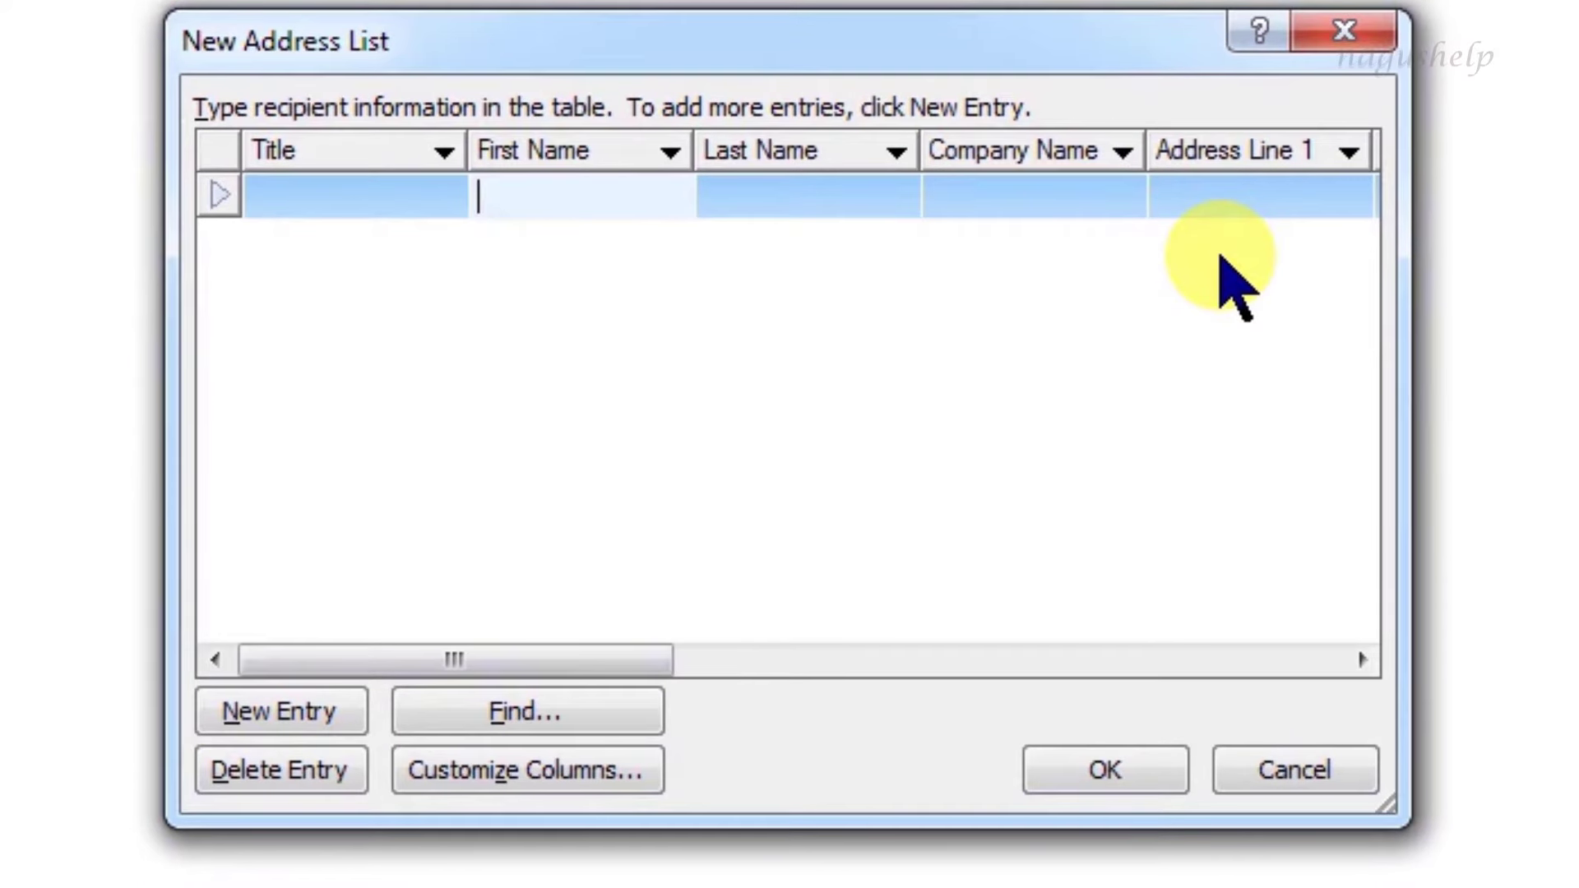
text(Sonu)
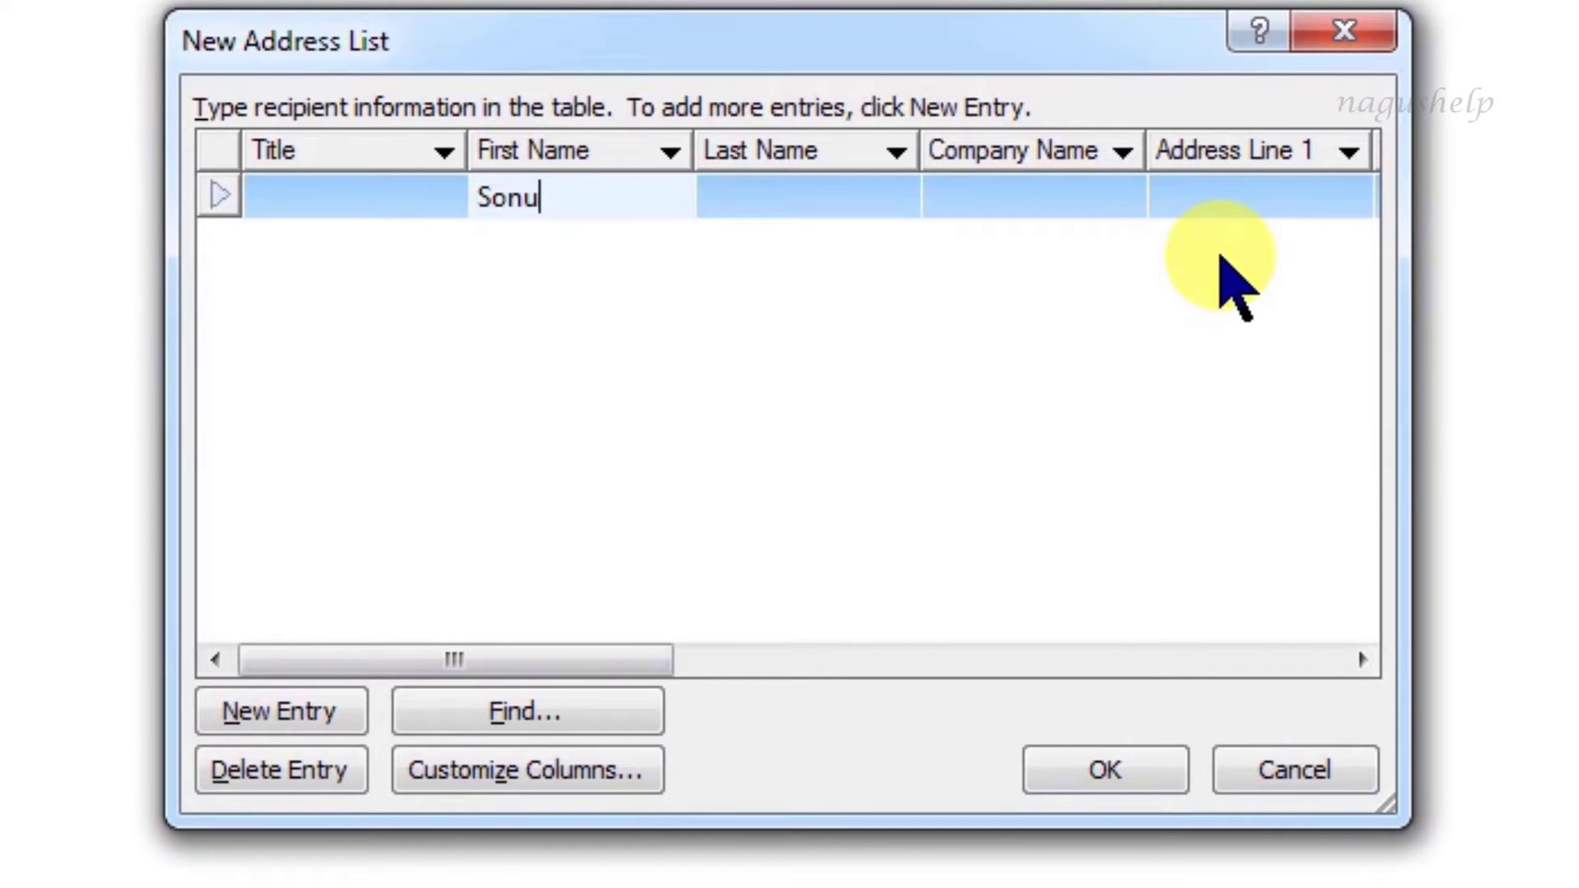
key(Tab)
key(Tab)
key(Tab)
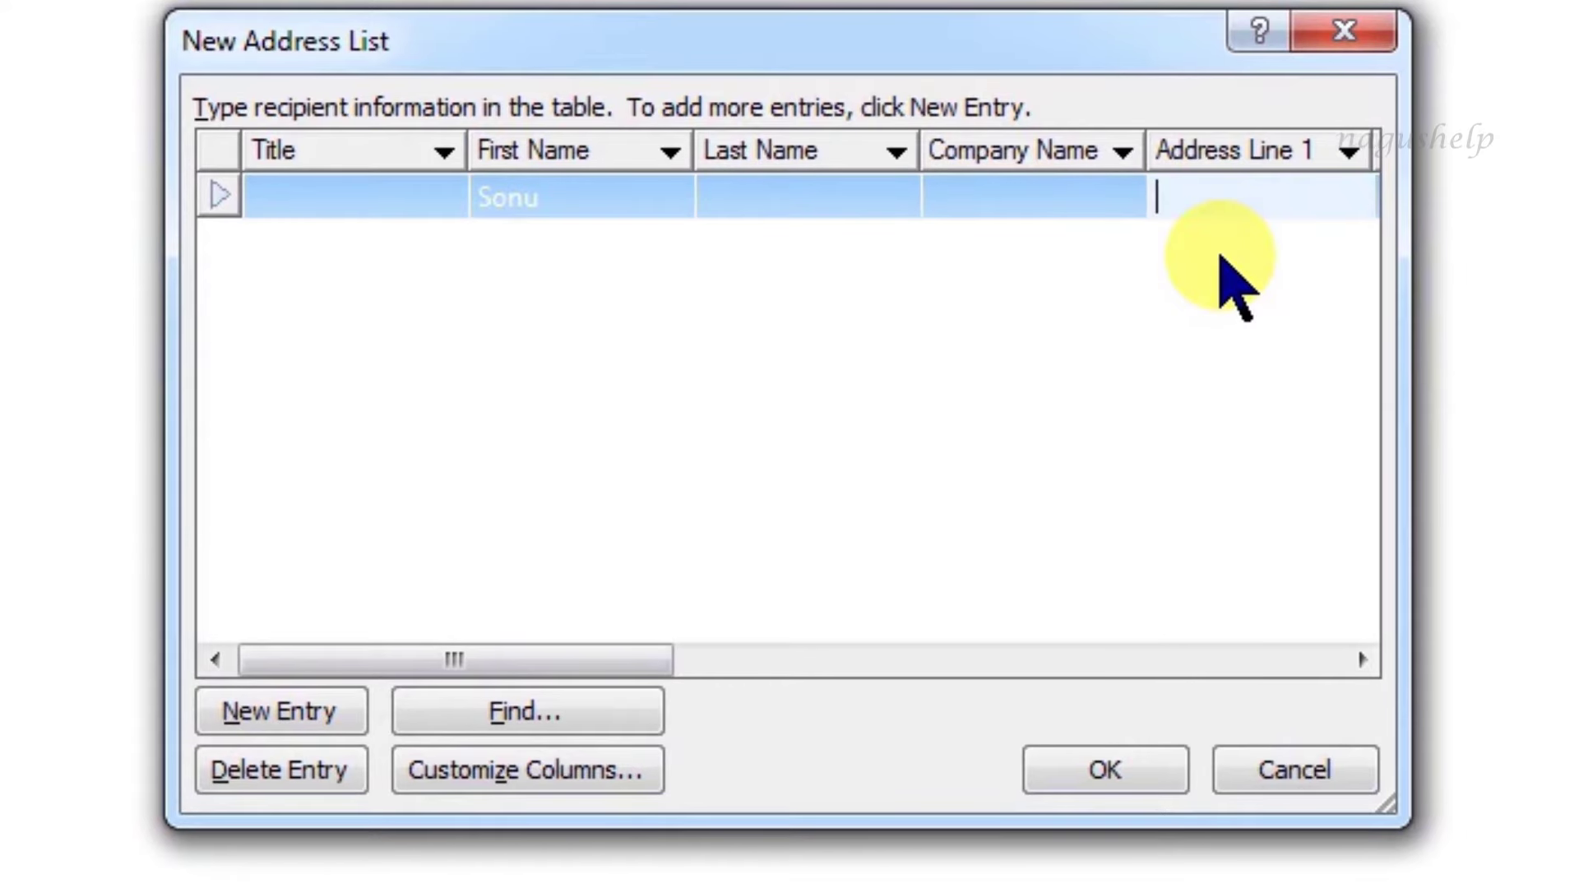
key(Tab)
text(123, xy)
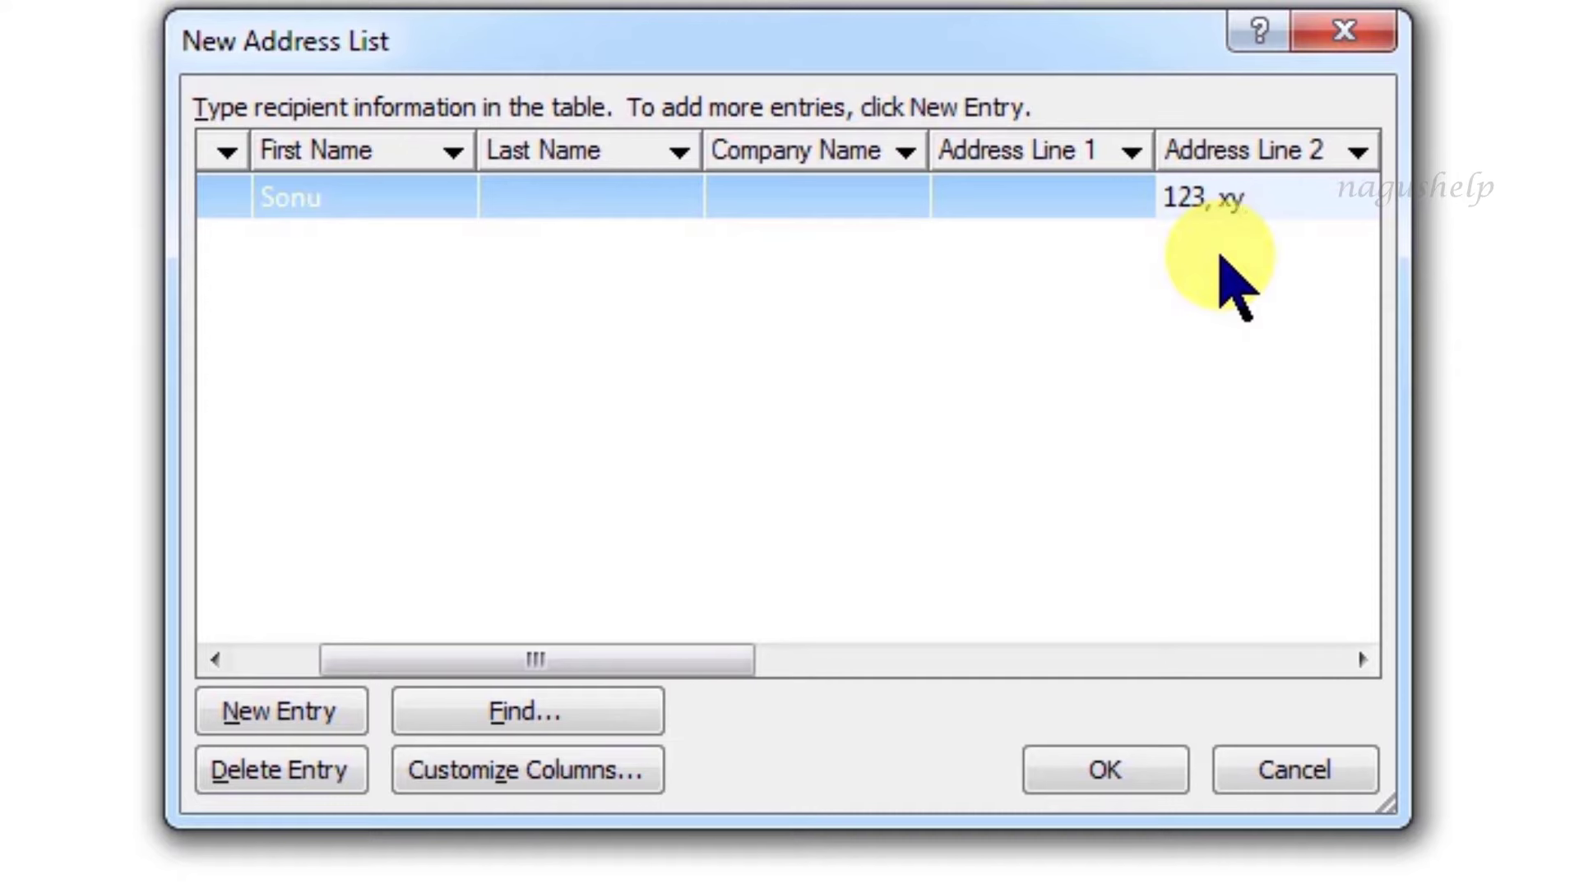
text(z lane)
key(Tab)
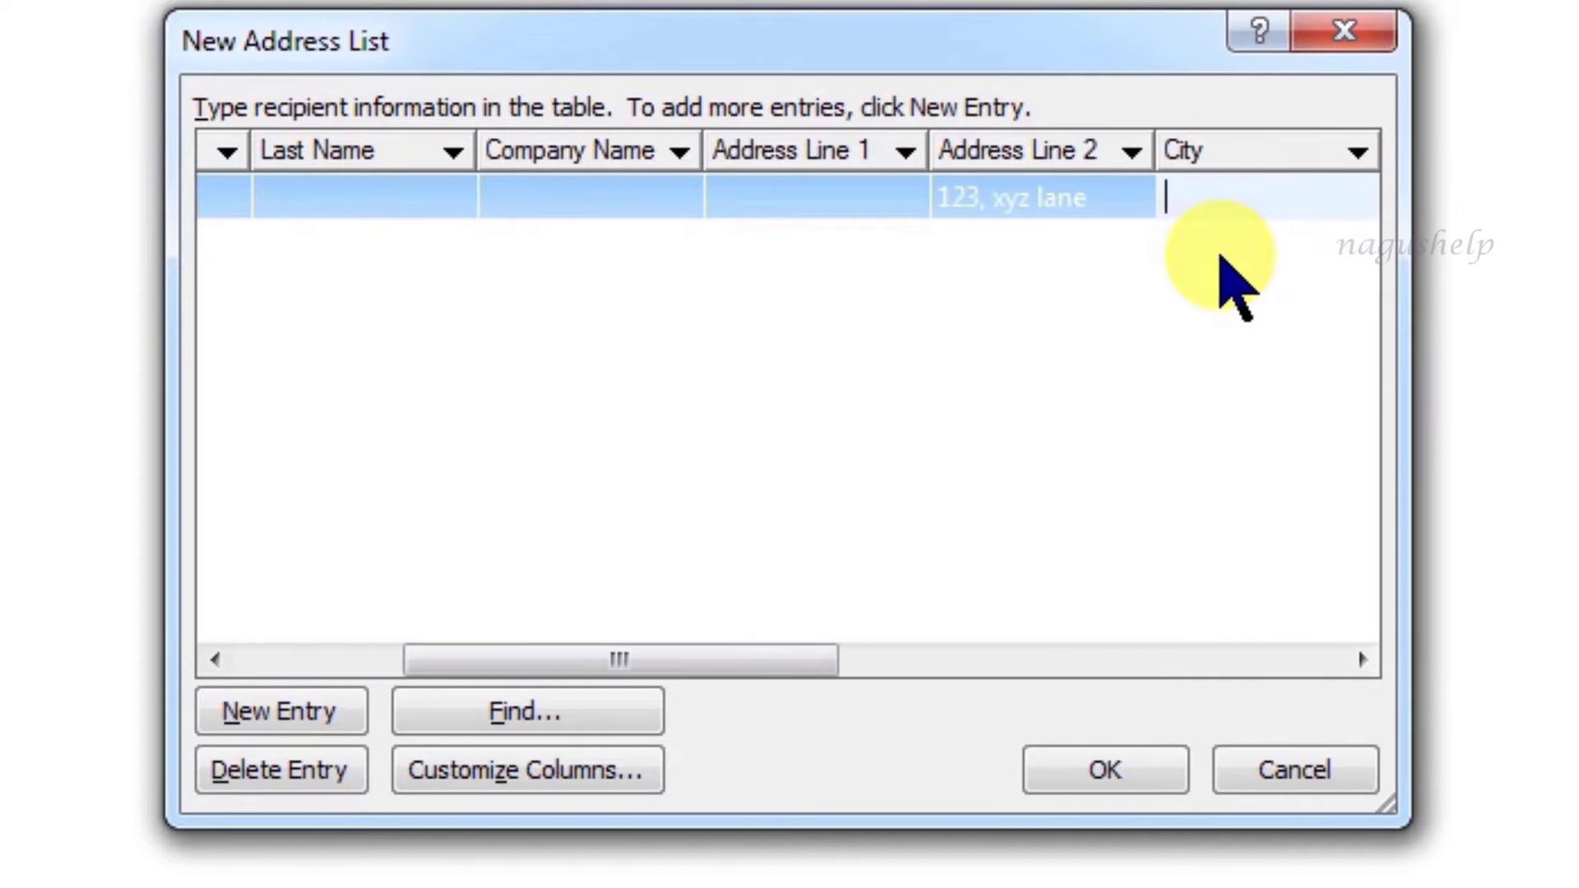
text(De)
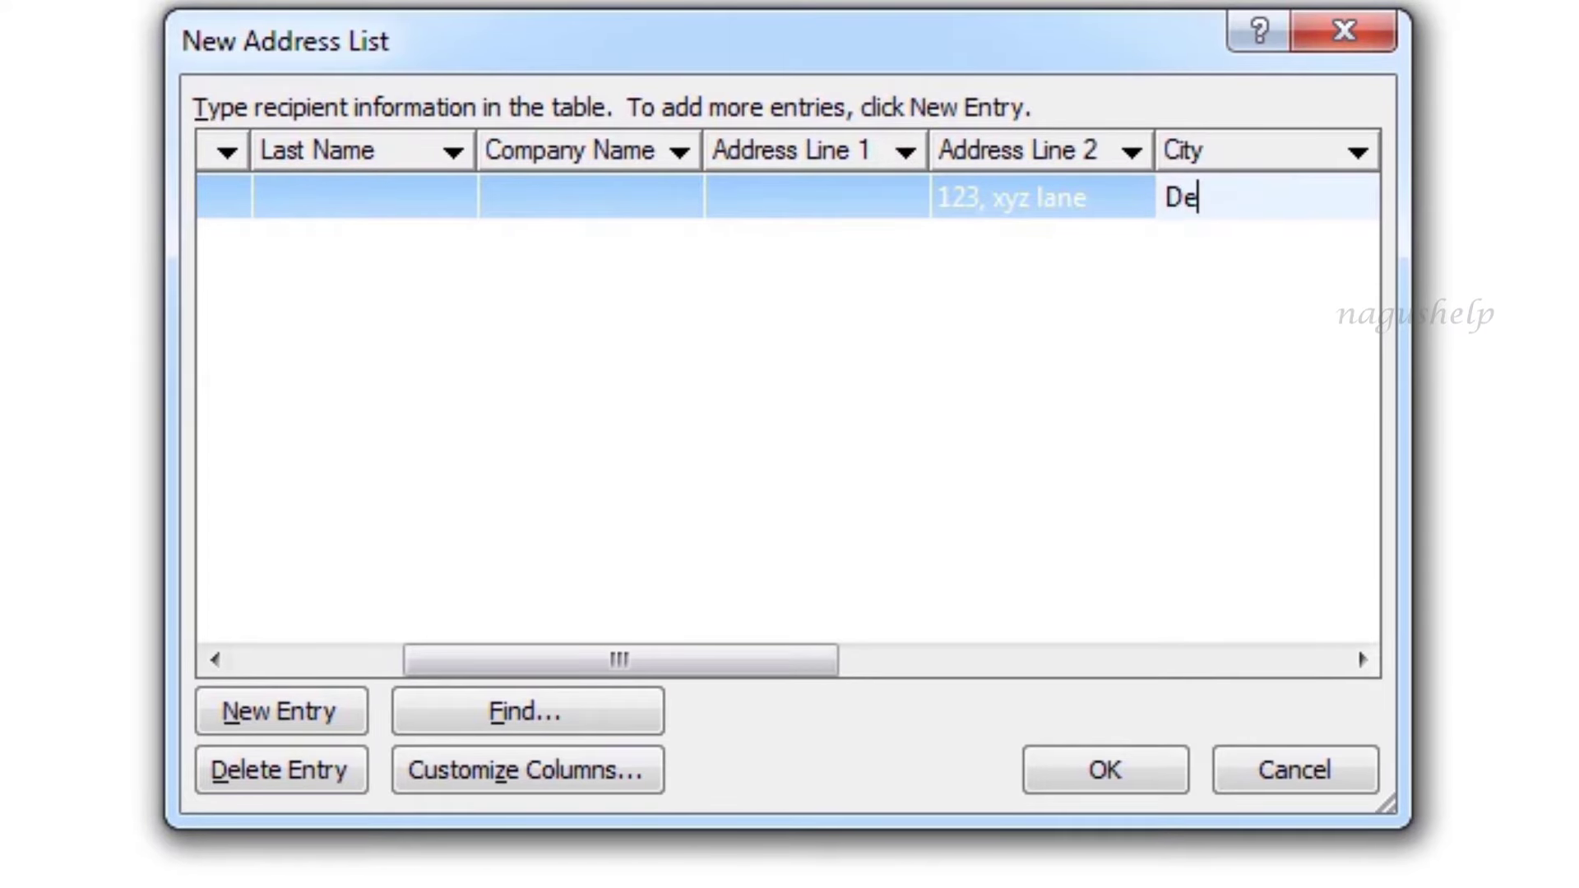
text(lhi)
key(Tab)
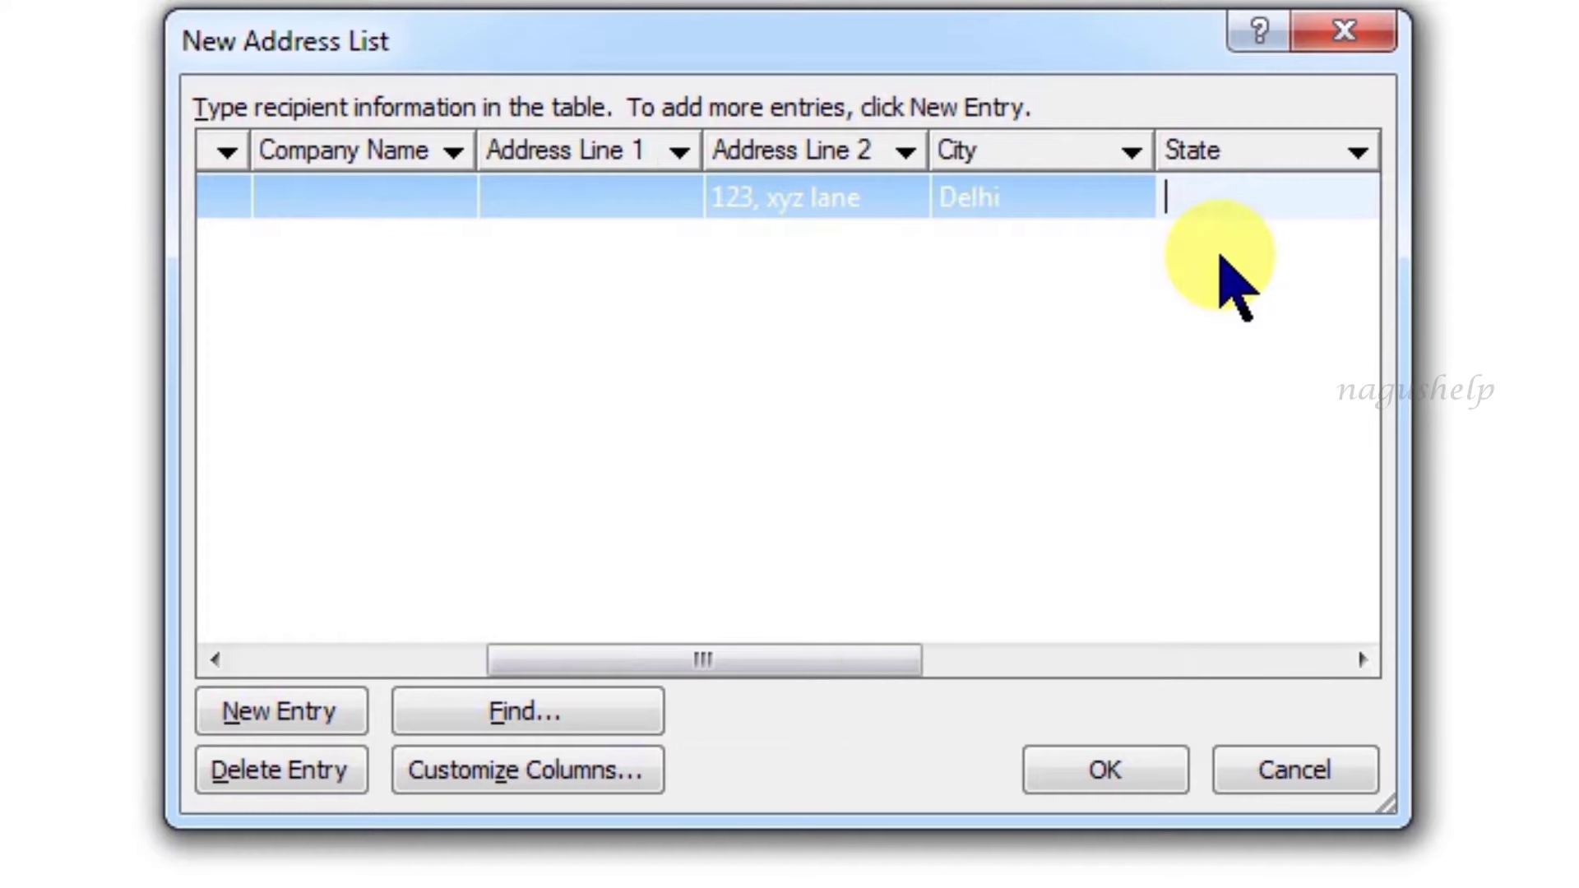
key(Tab)
key(Tab)
key(Tab)
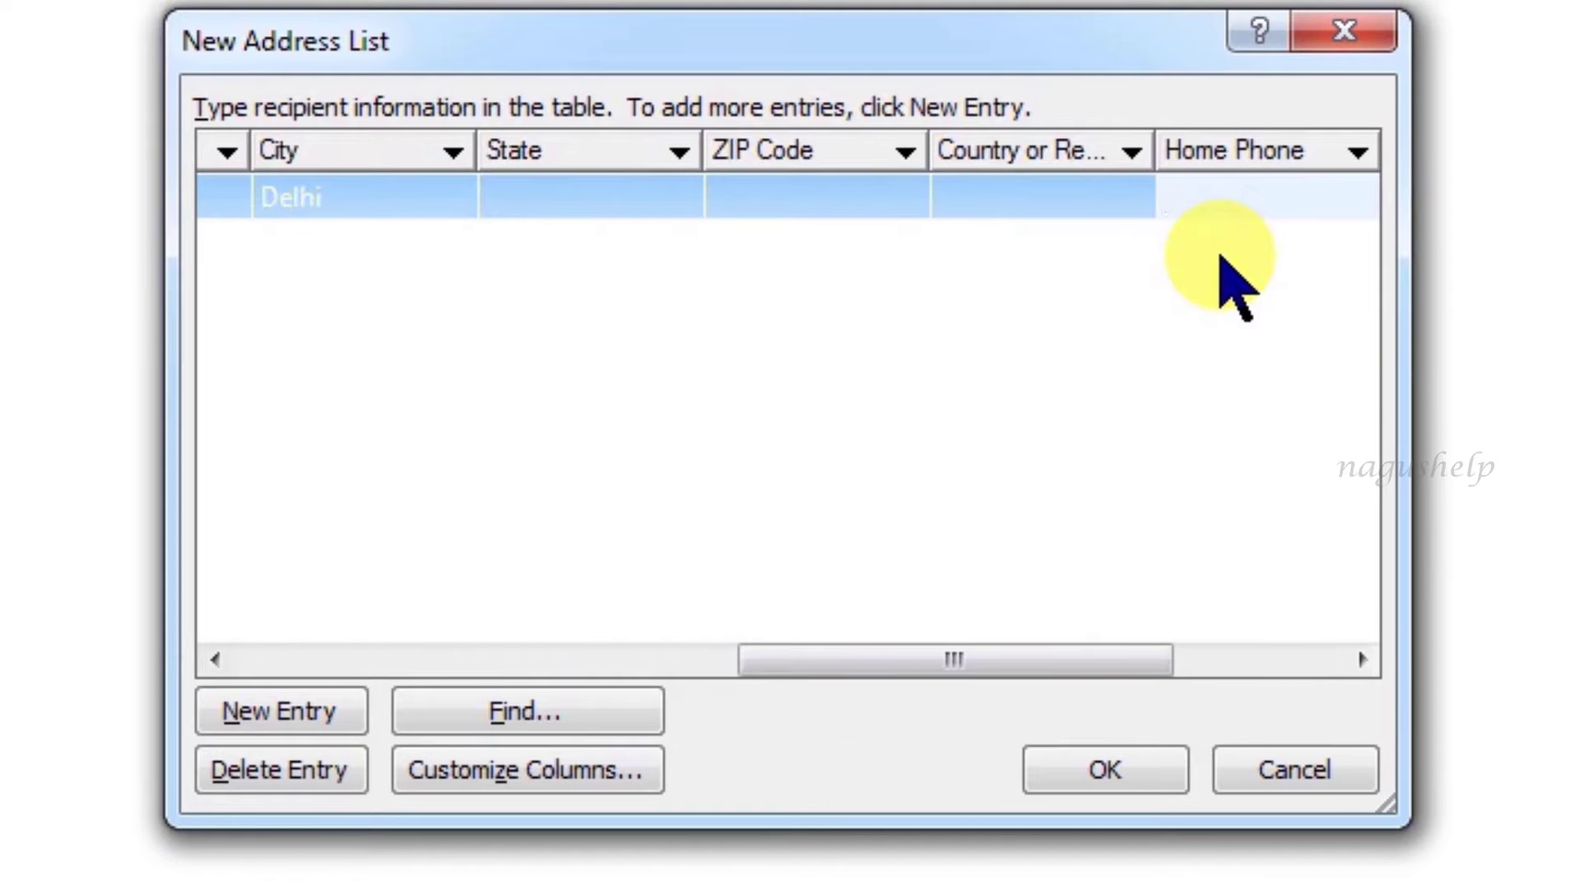
key(Tab)
key(Tab)
key(Tab)
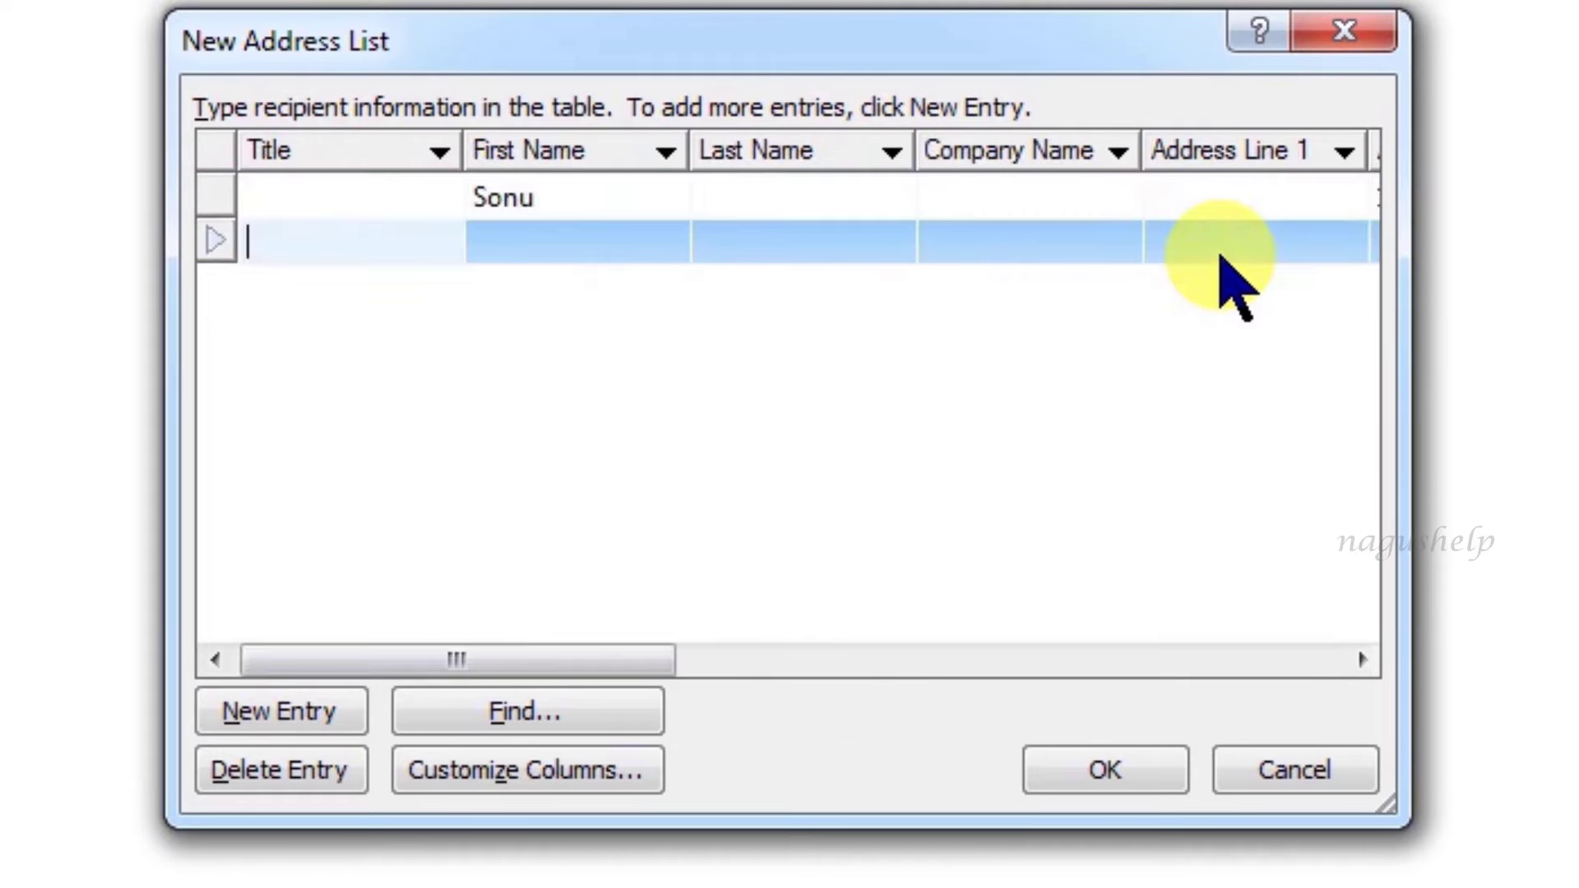
Enter the second recipient's first name, address line and city, then delete the extra blank entry.
key(Tab)
text(Mi)
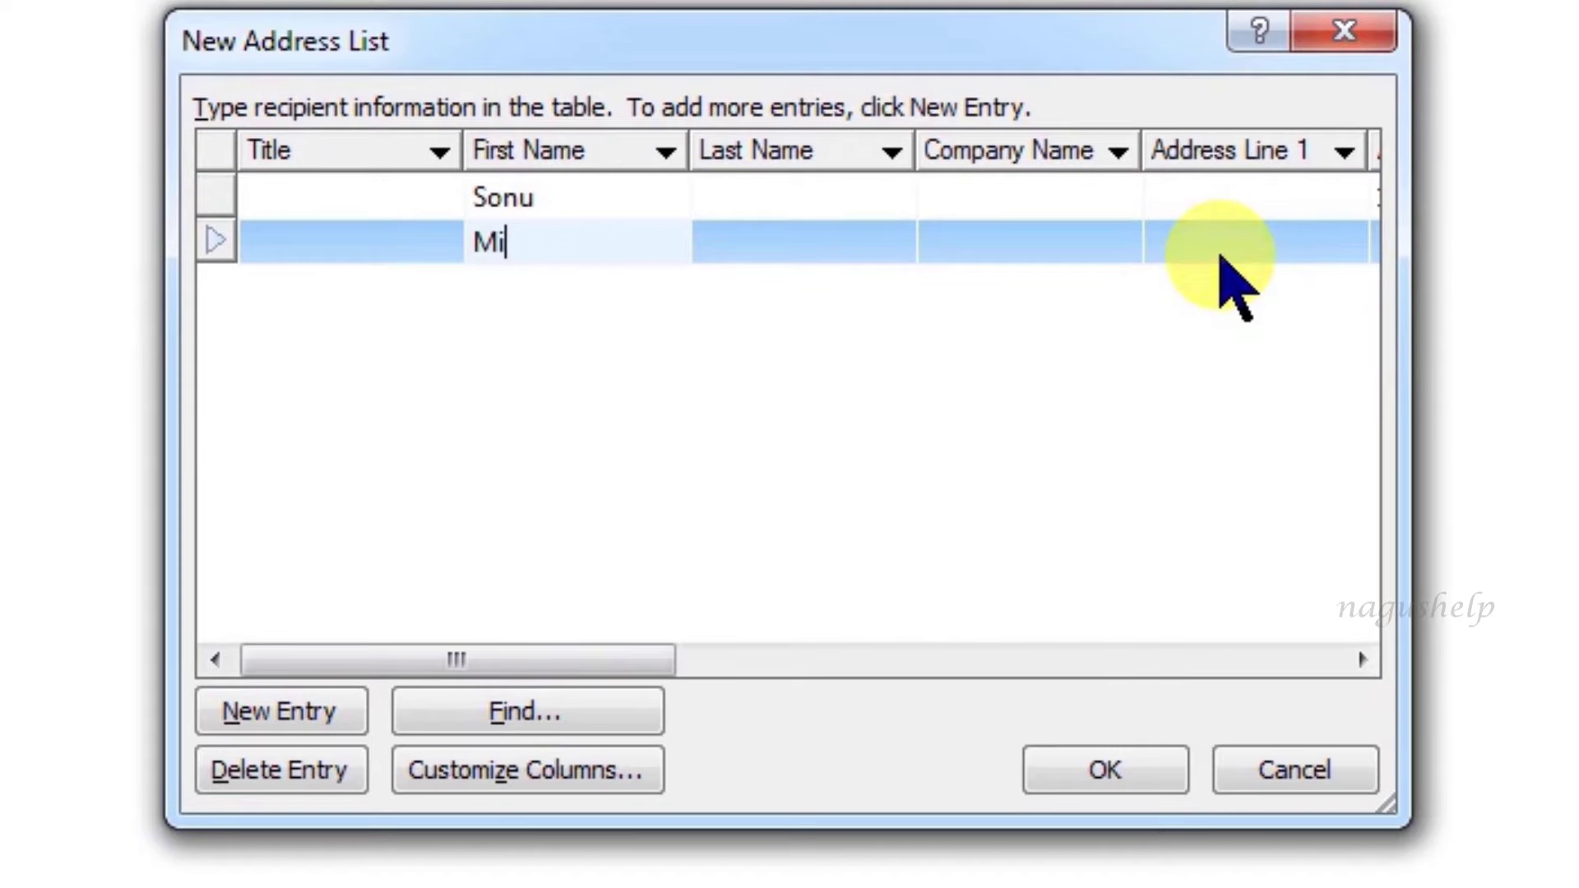
text(nu)
key(Tab)
key(Tab)
key(Tab)
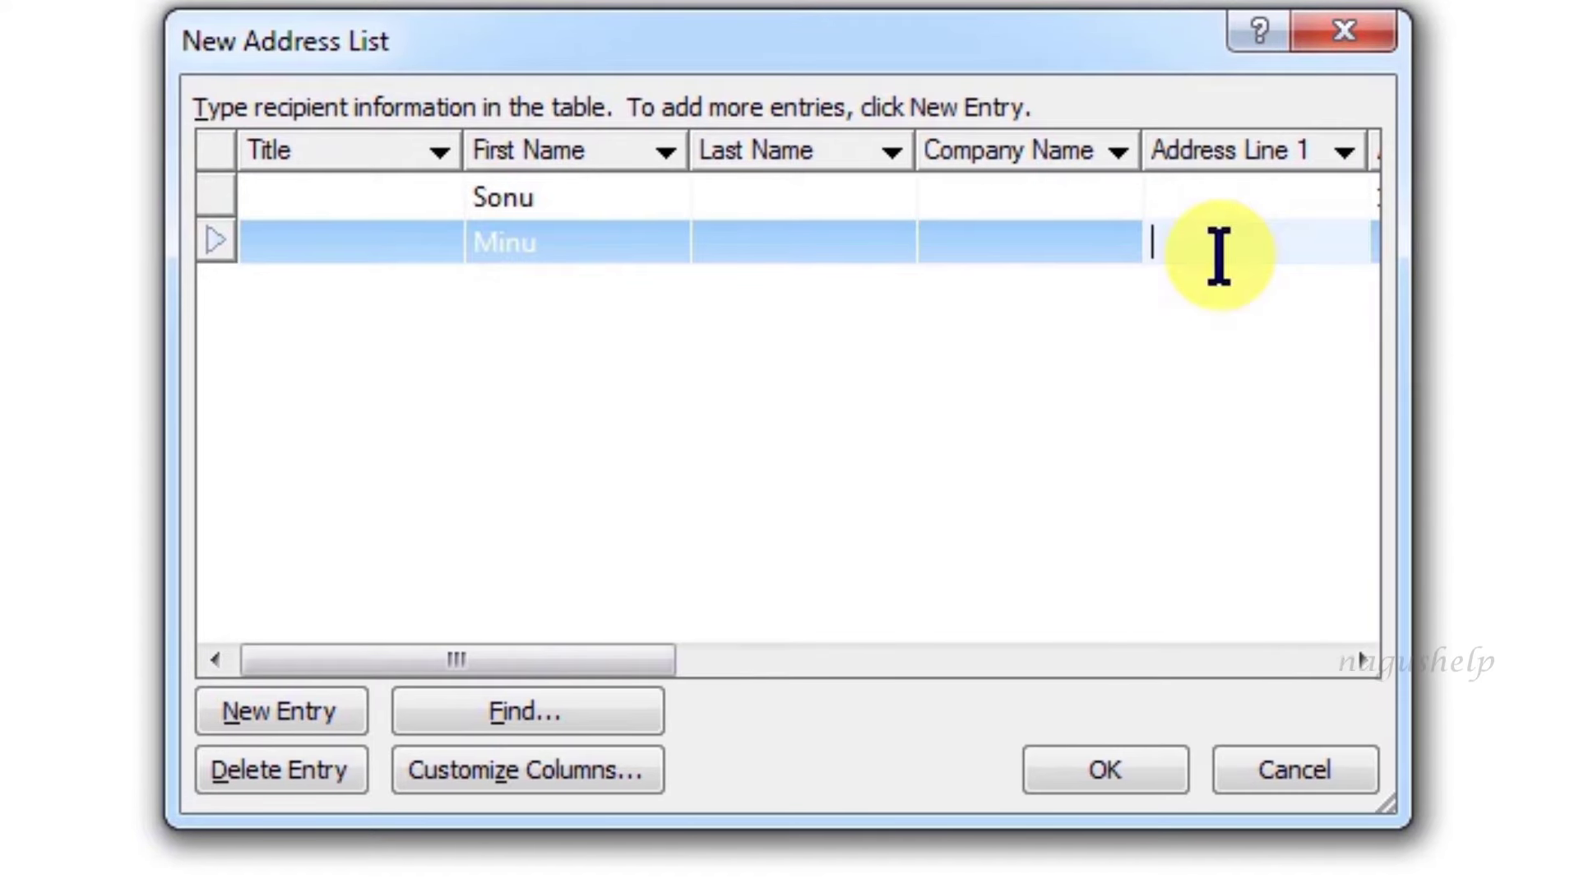
key(Tab)
text(345, ab)
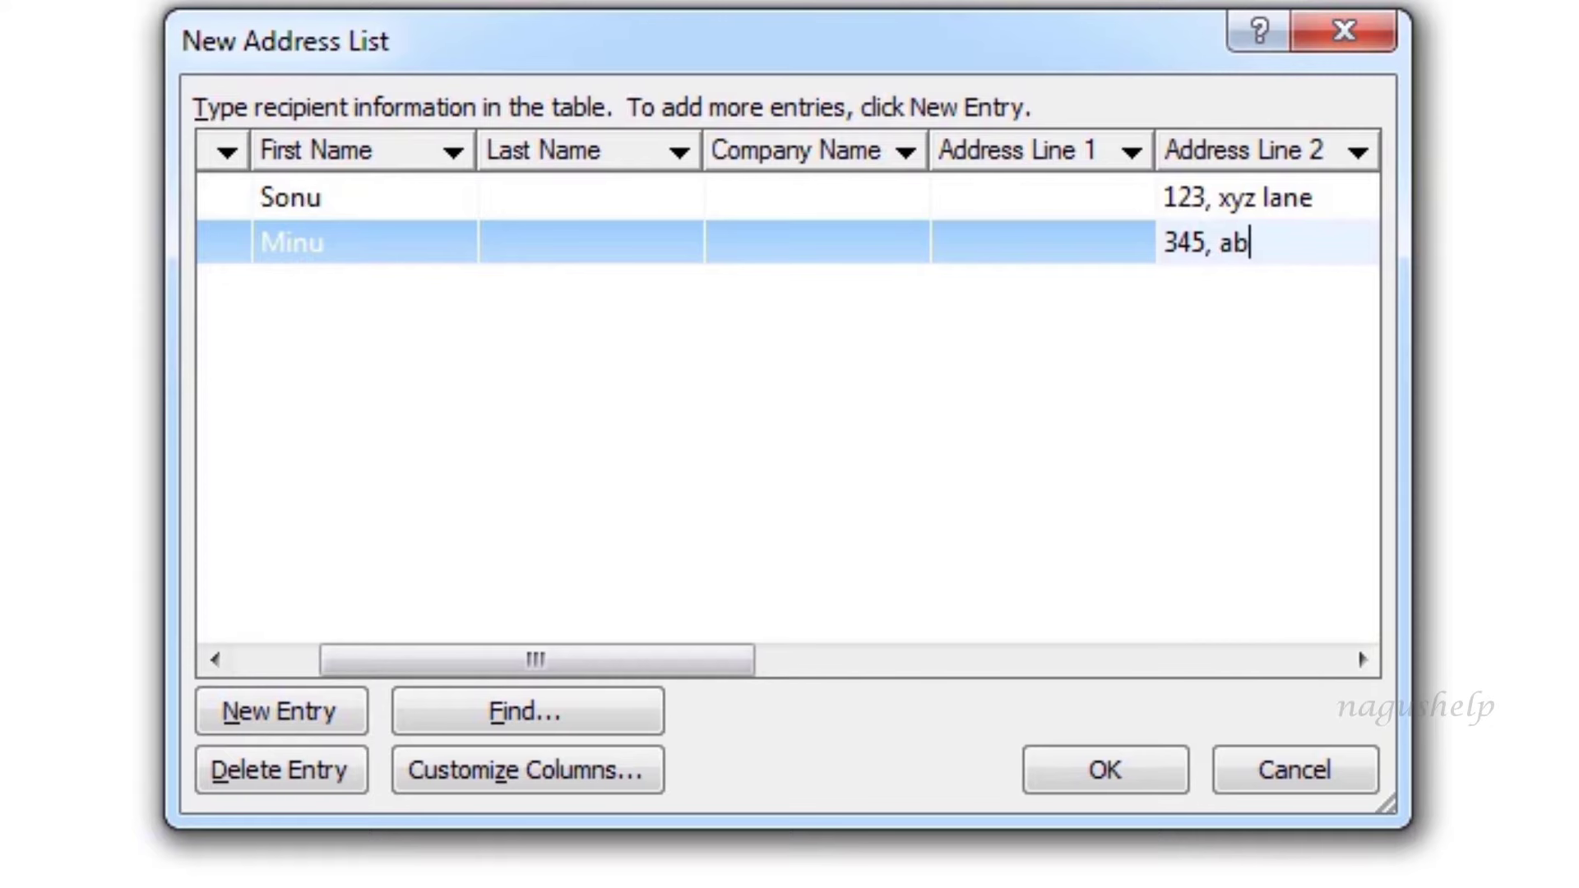
text(c Road)
key(Tab)
text(Bl)
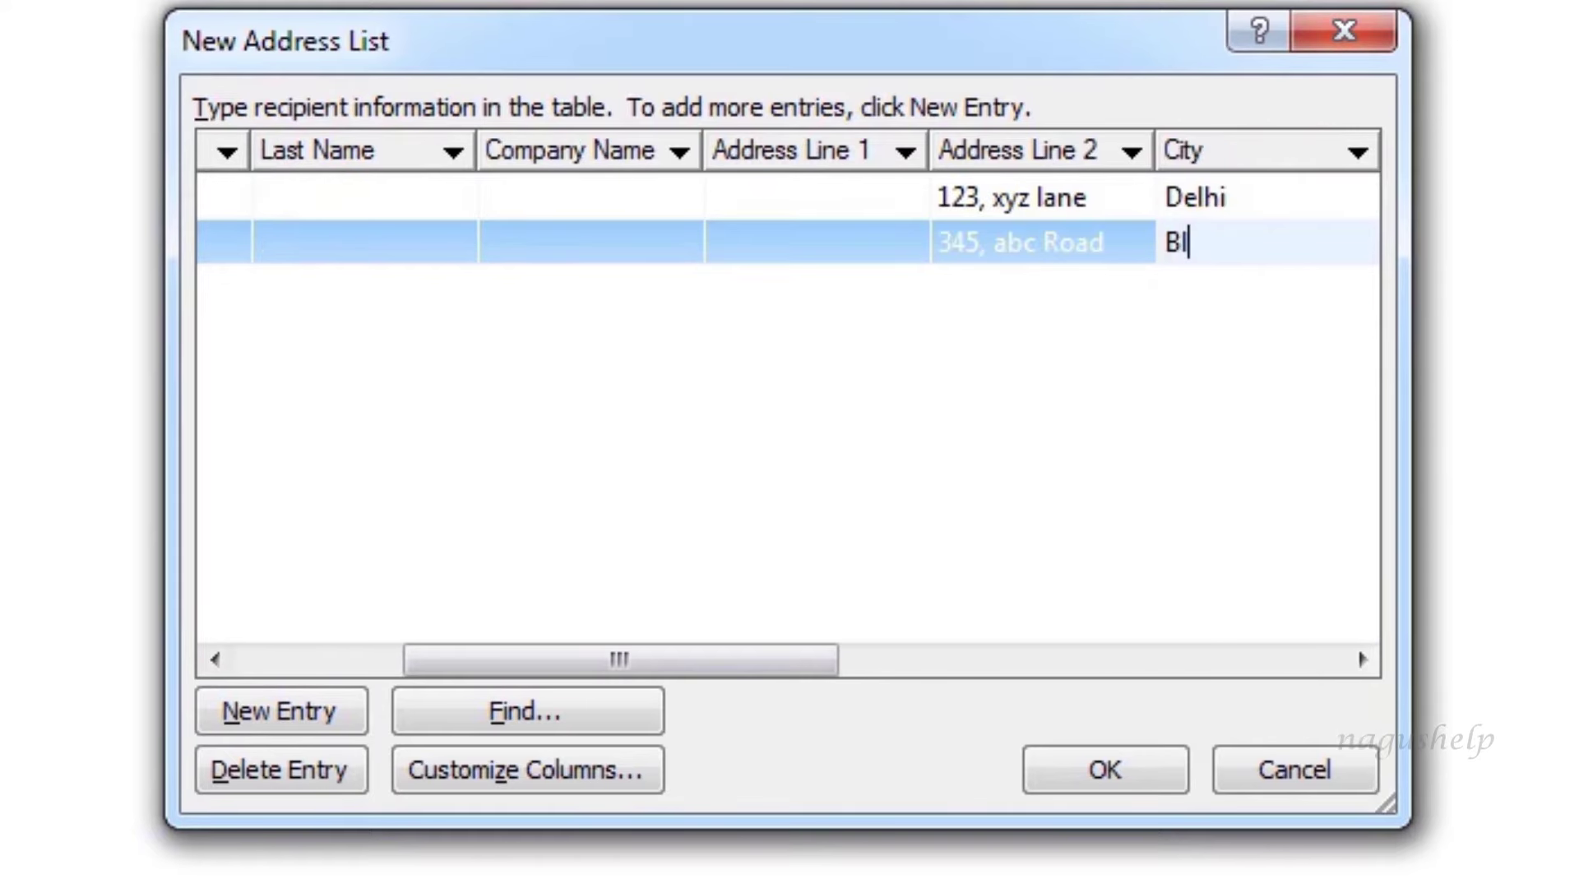
text(r)
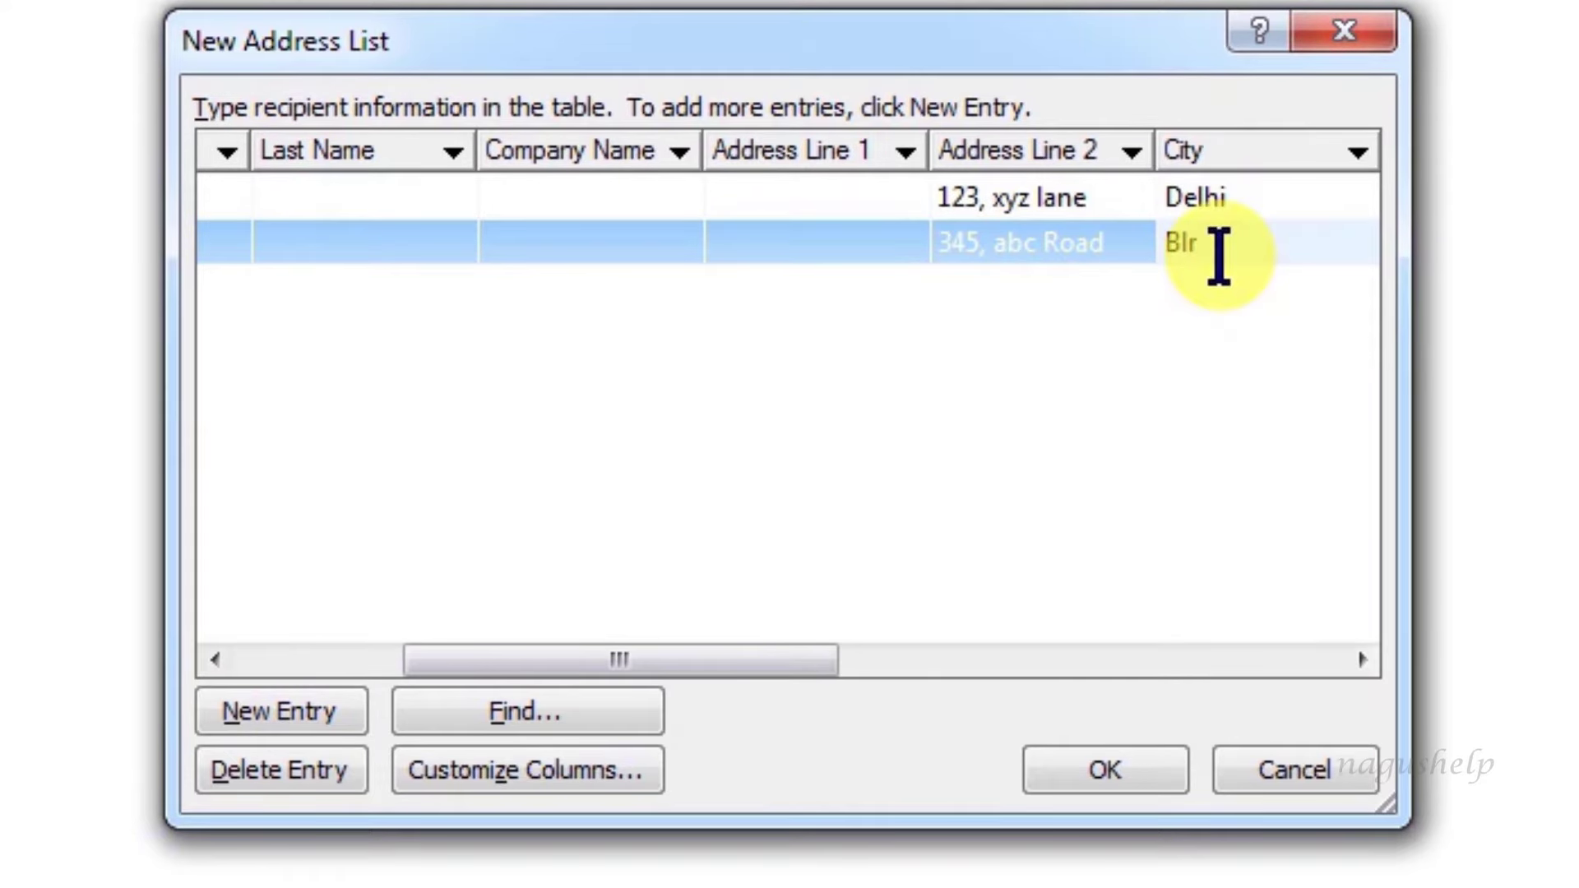
click(339, 714)
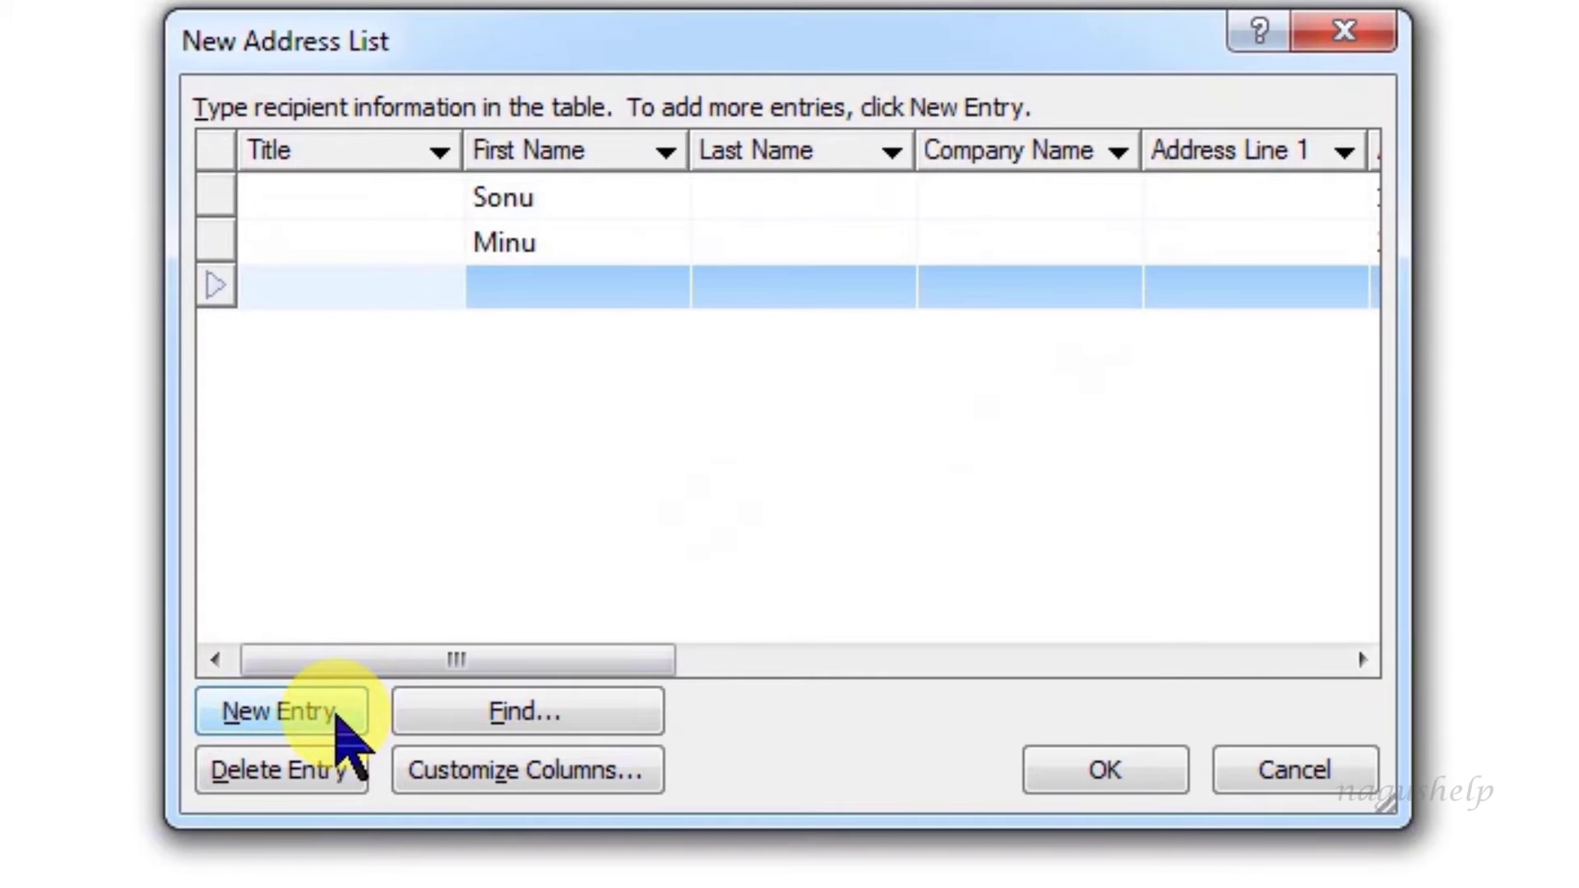
click(283, 773)
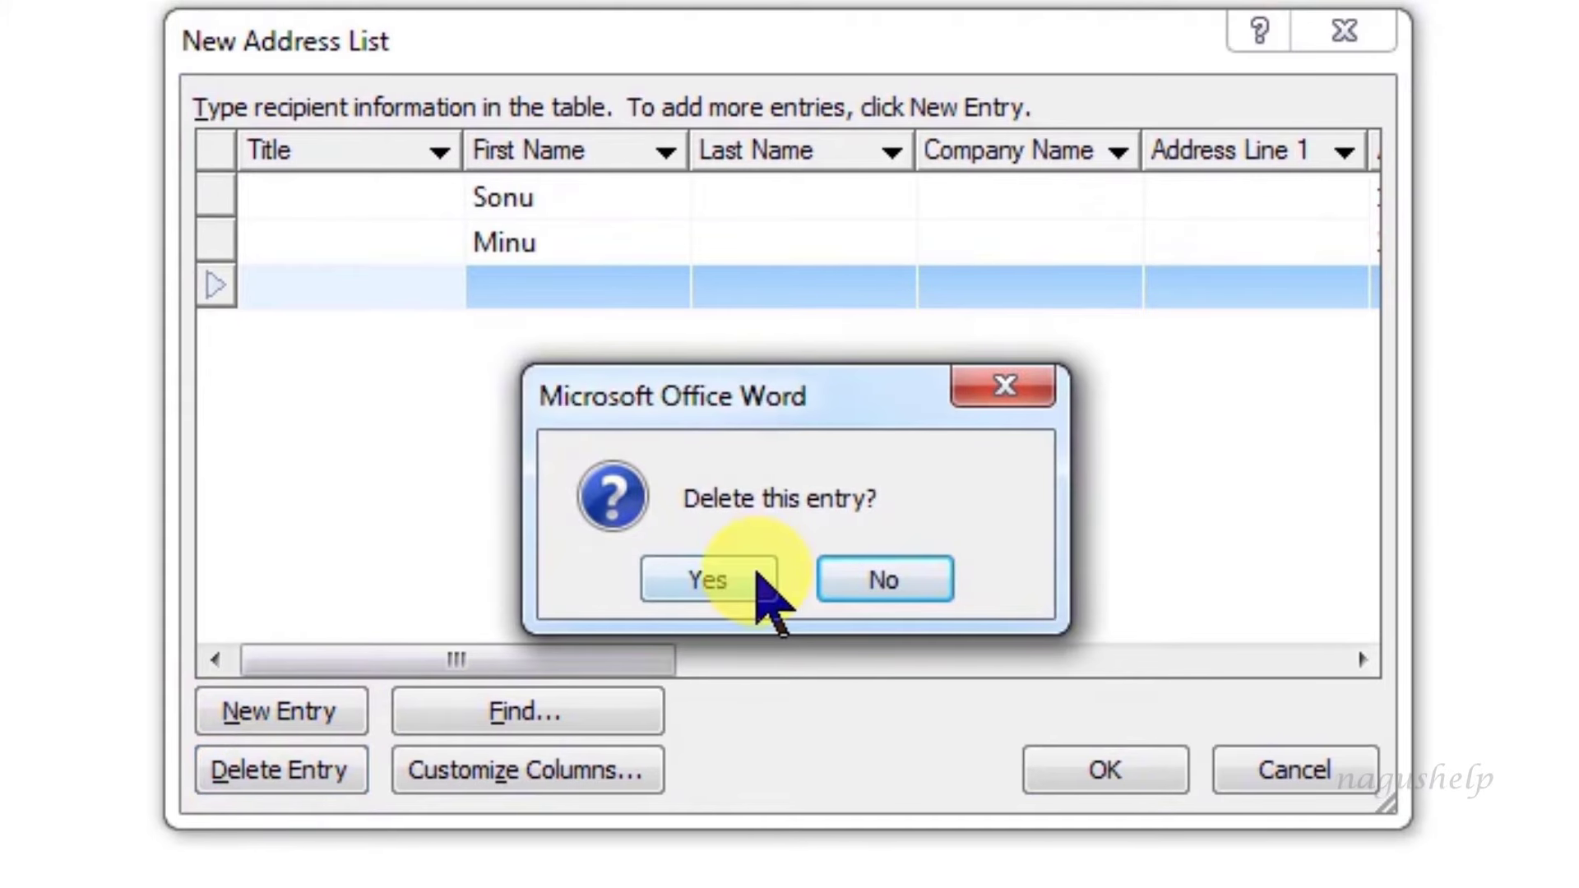
click(769, 605)
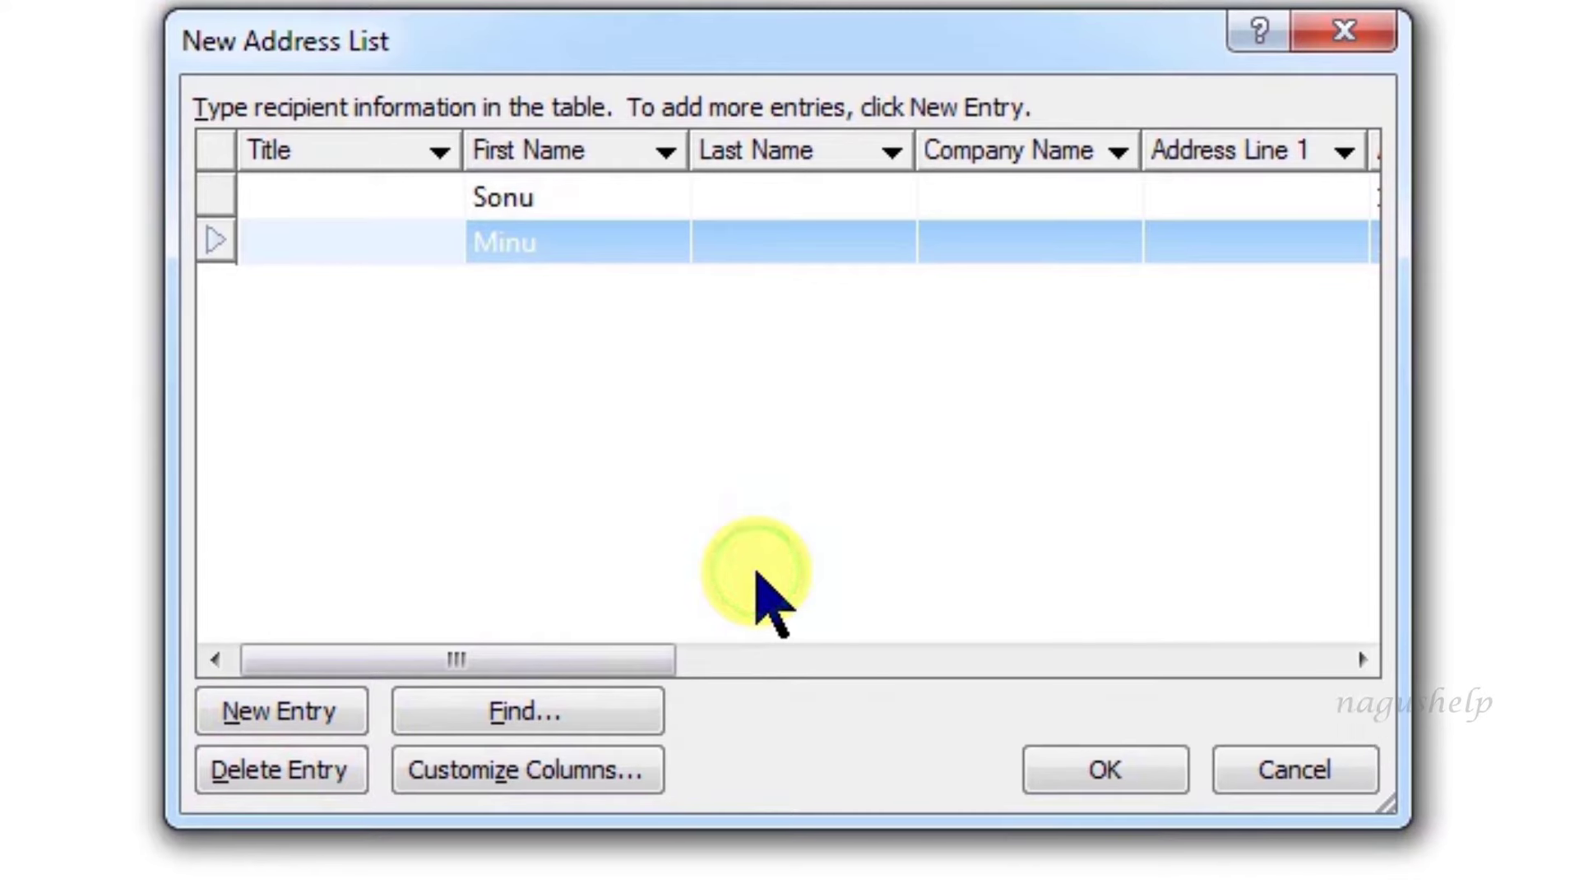
Delete the Title, Last Name and Country or Region fields from the address list columns.
click(504, 783)
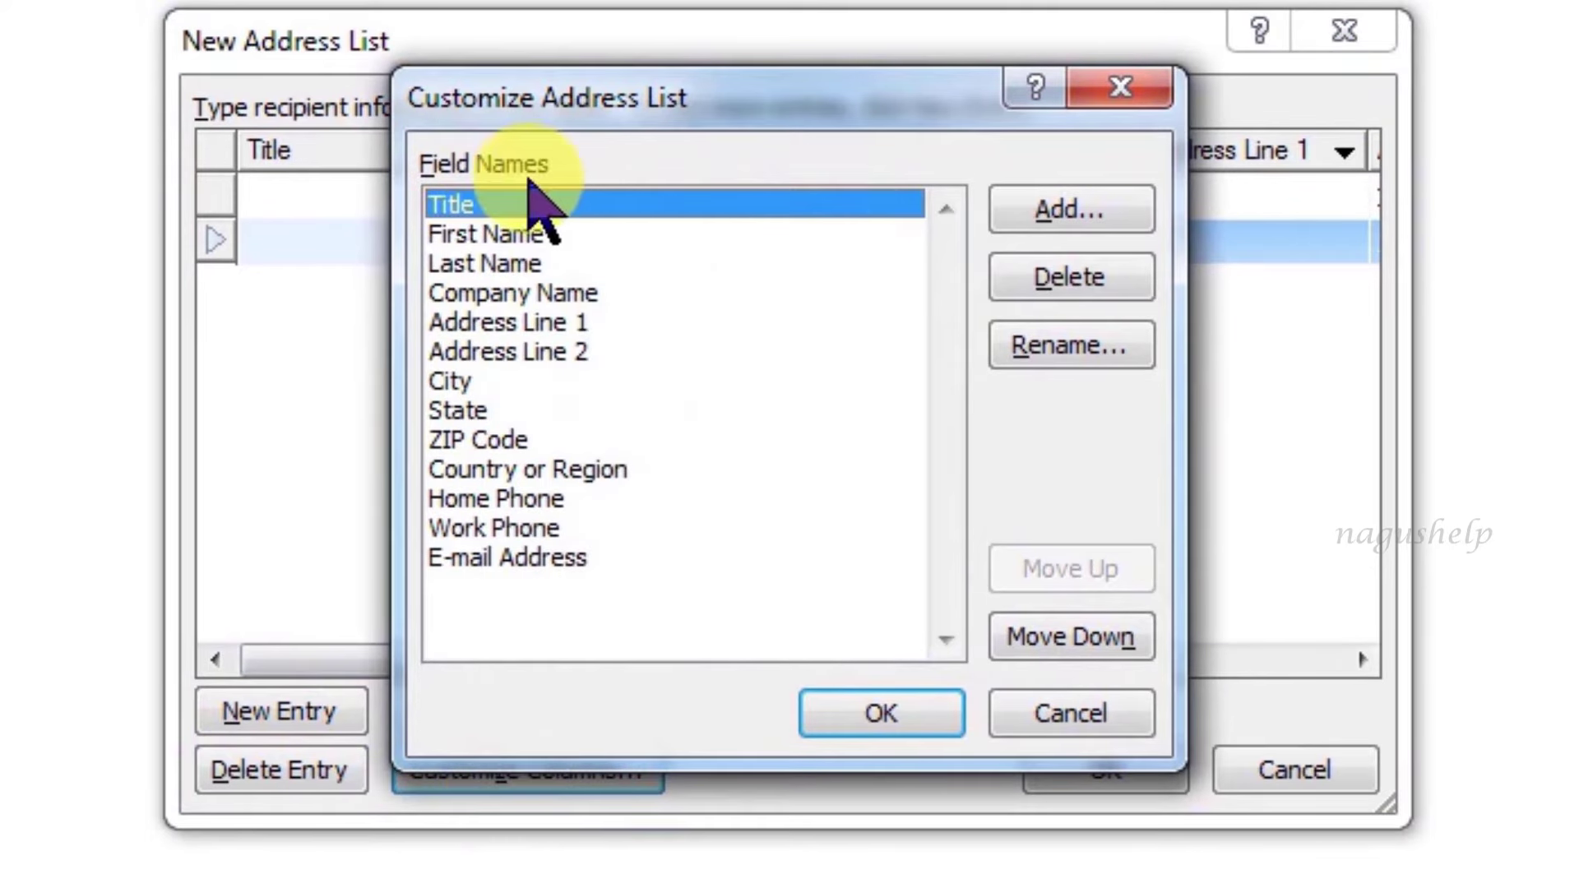
click(1094, 284)
click(728, 578)
click(518, 237)
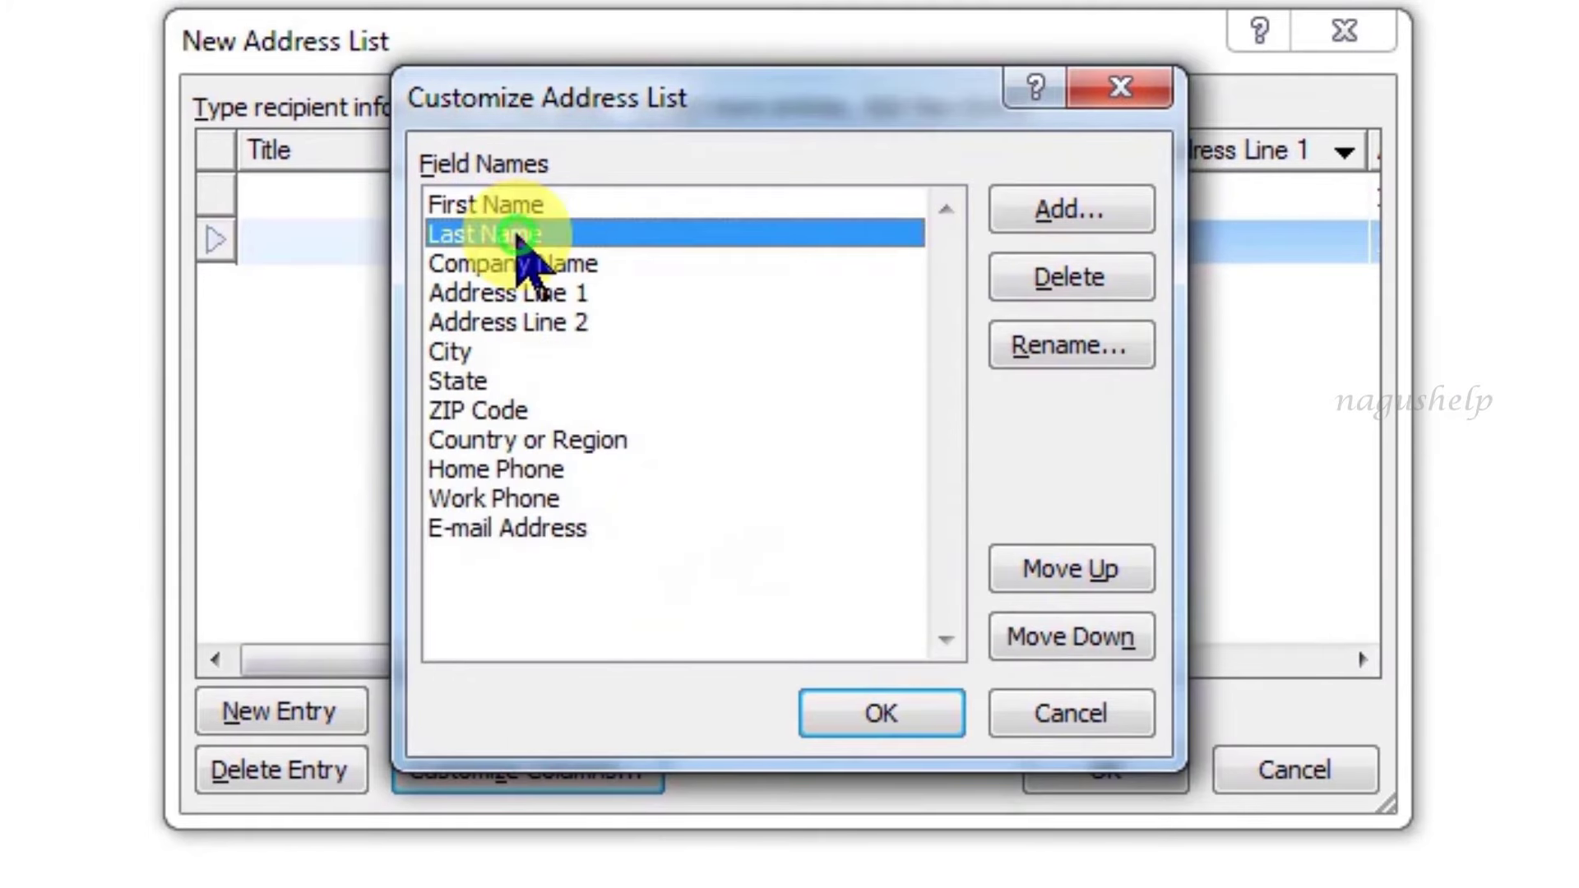
click(1042, 288)
click(728, 578)
click(518, 411)
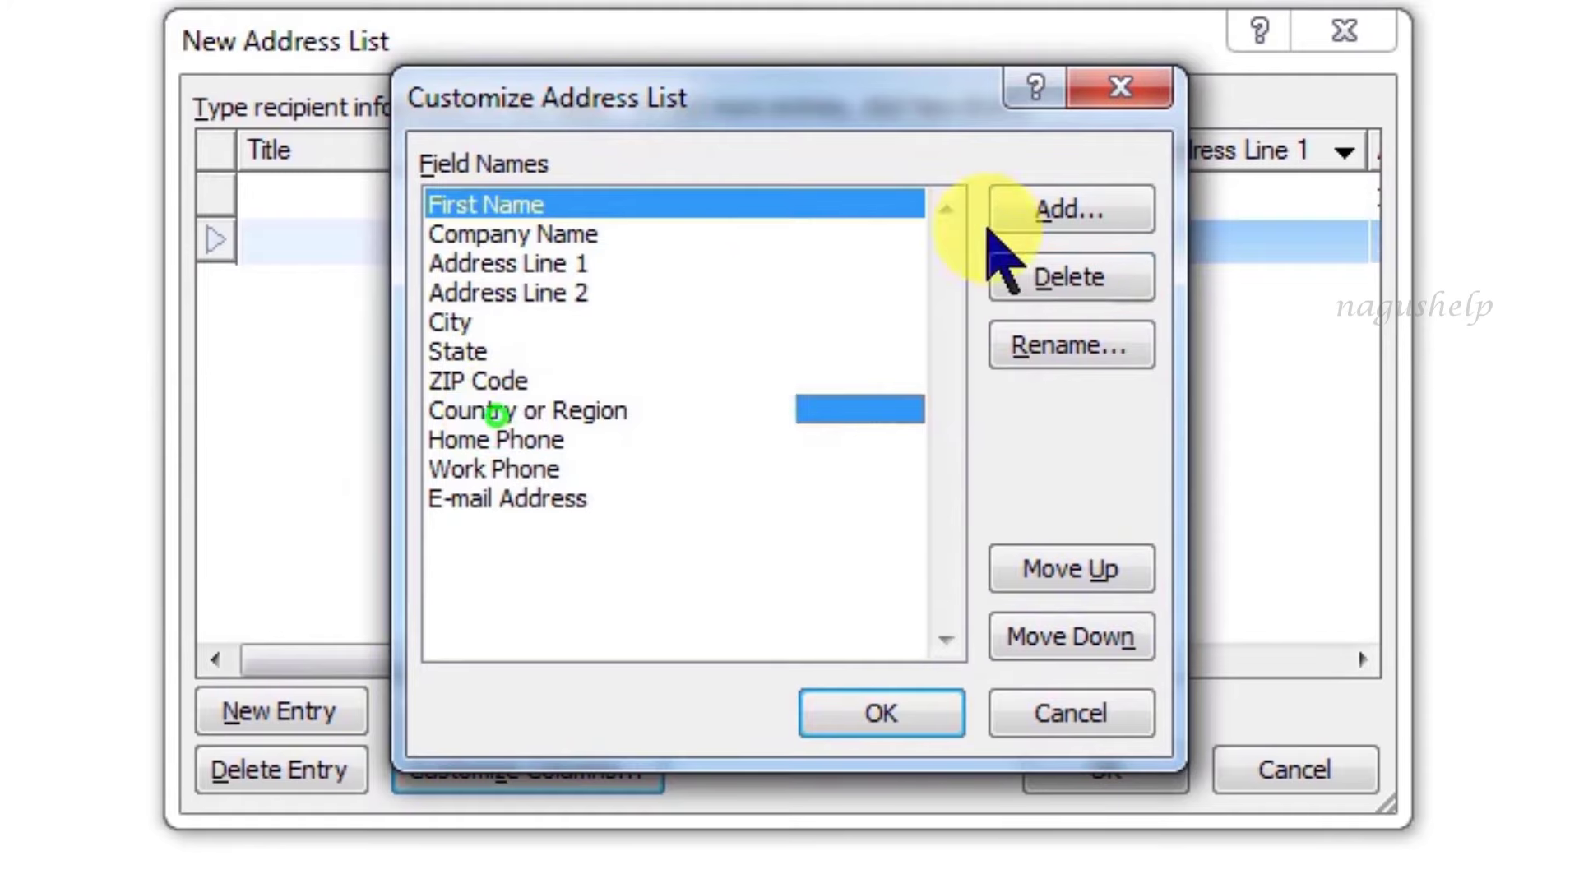
click(1020, 279)
click(711, 576)
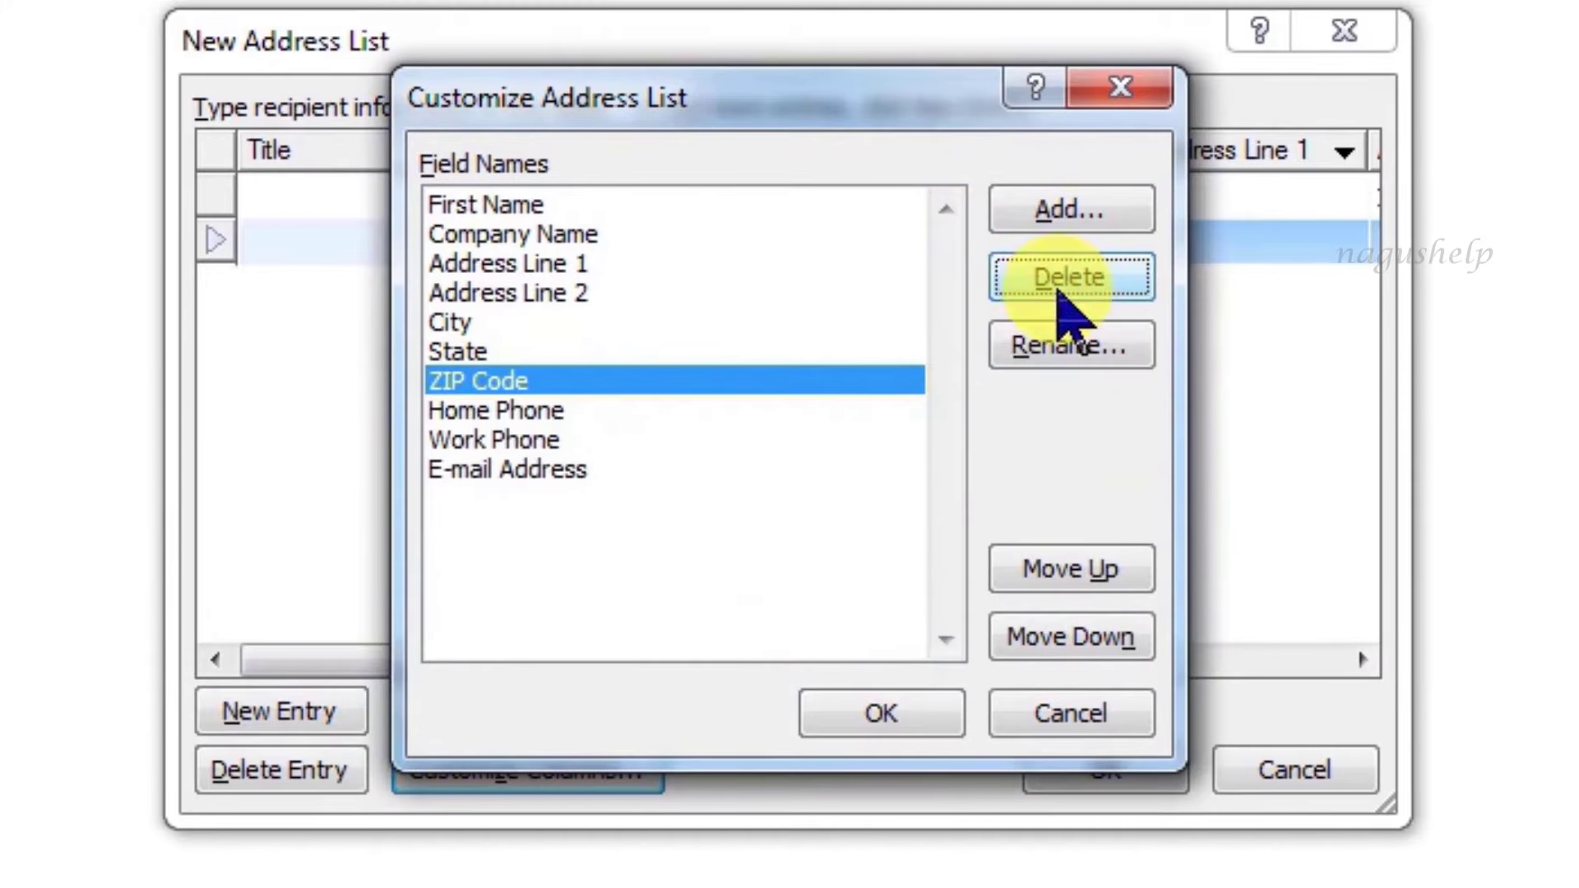
Rename ZIP Code to Pin code and add a Gender field just below First Name.
click(1059, 349)
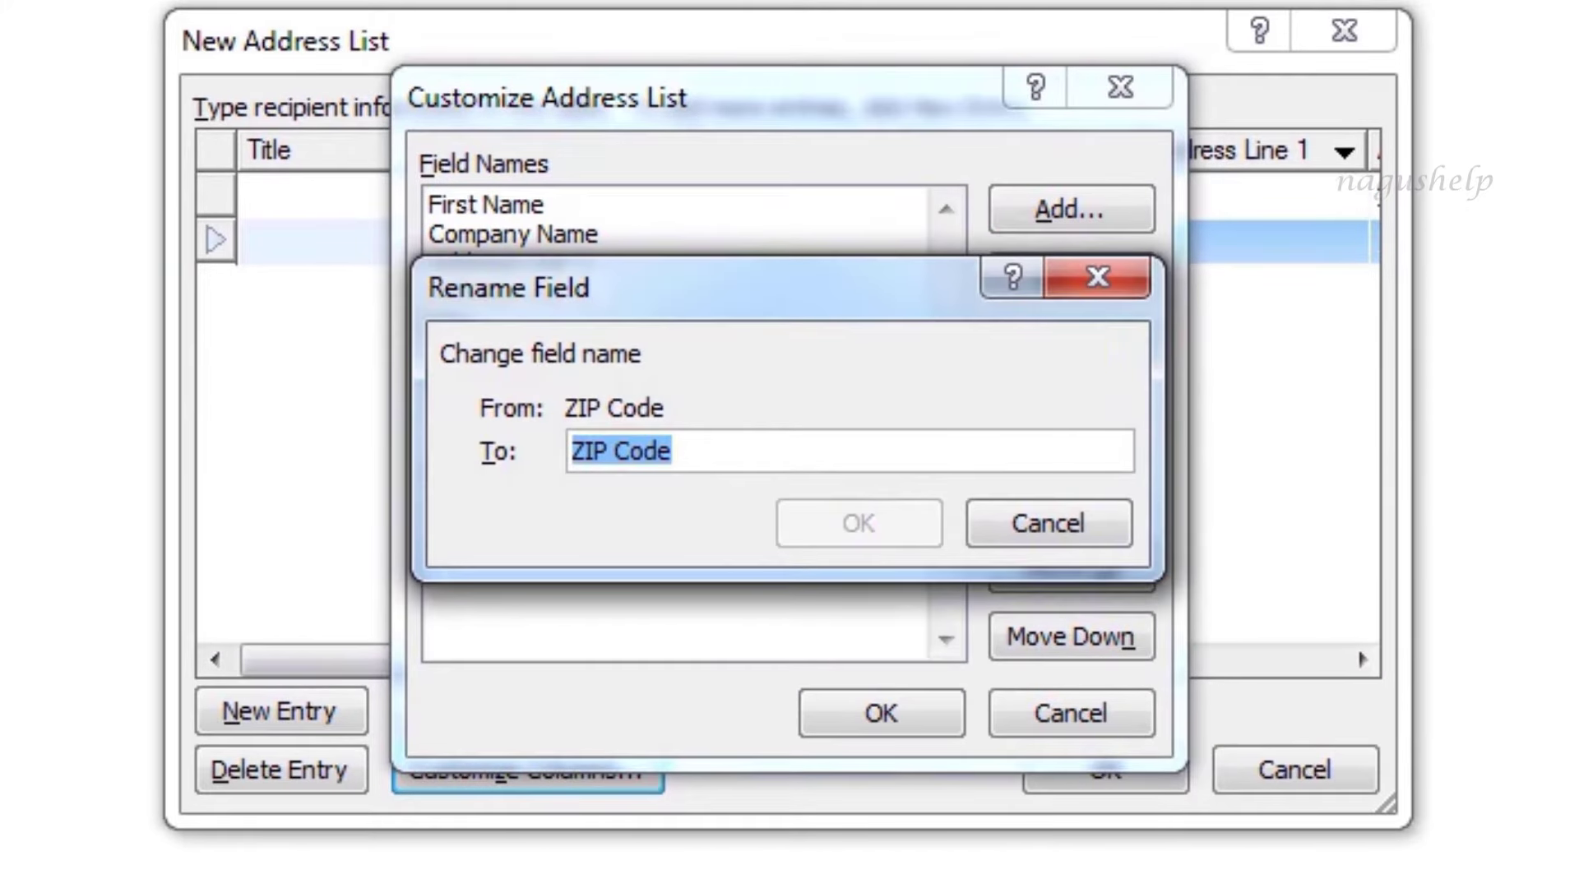
text(Pin code)
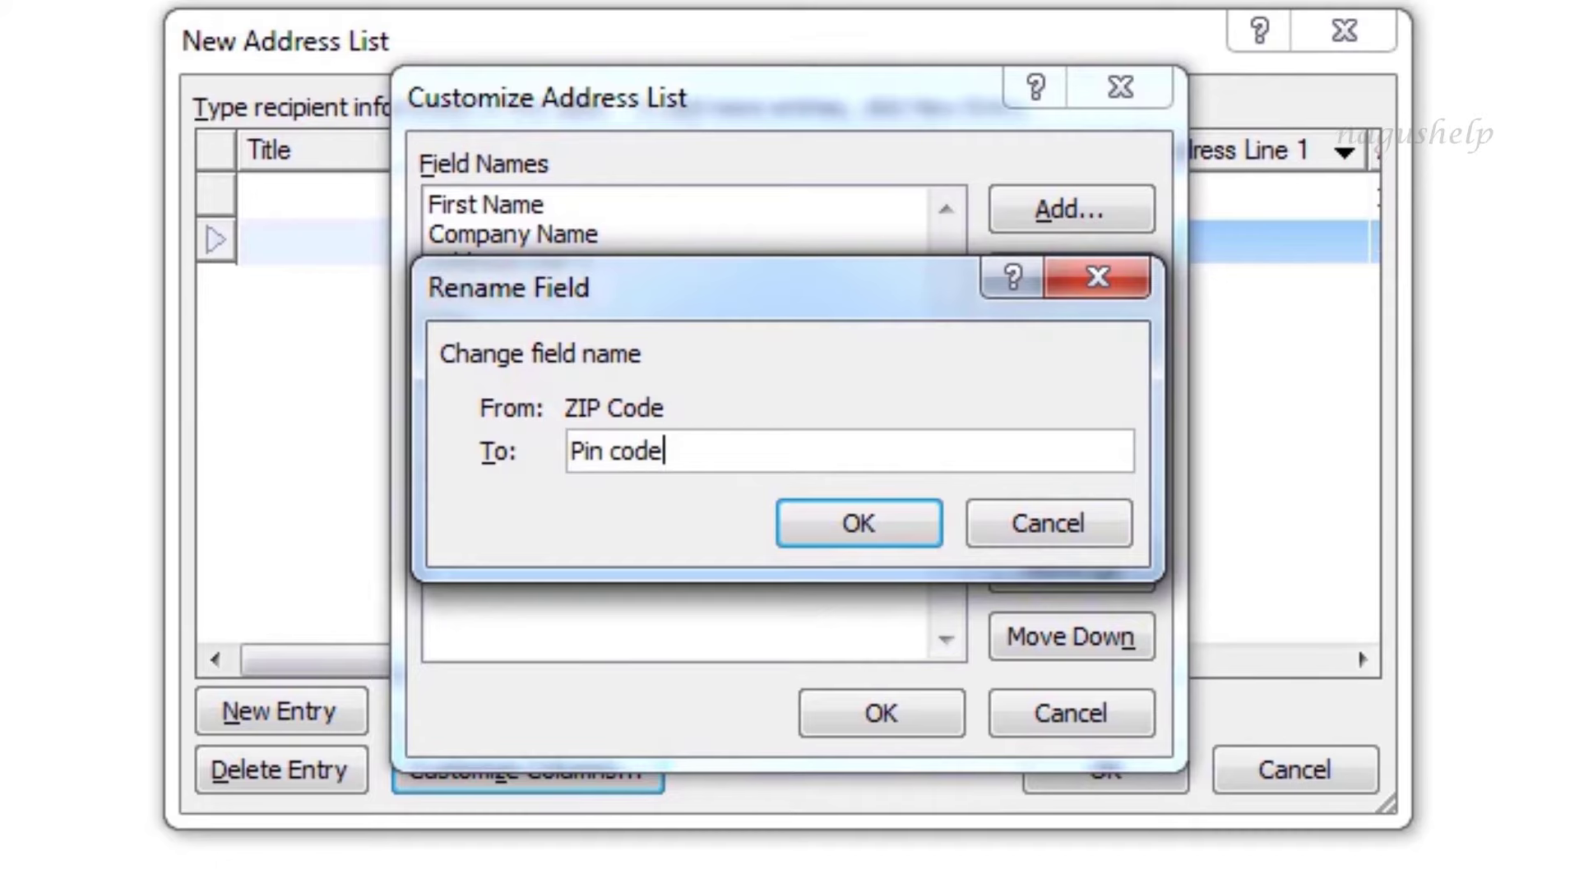
click(884, 523)
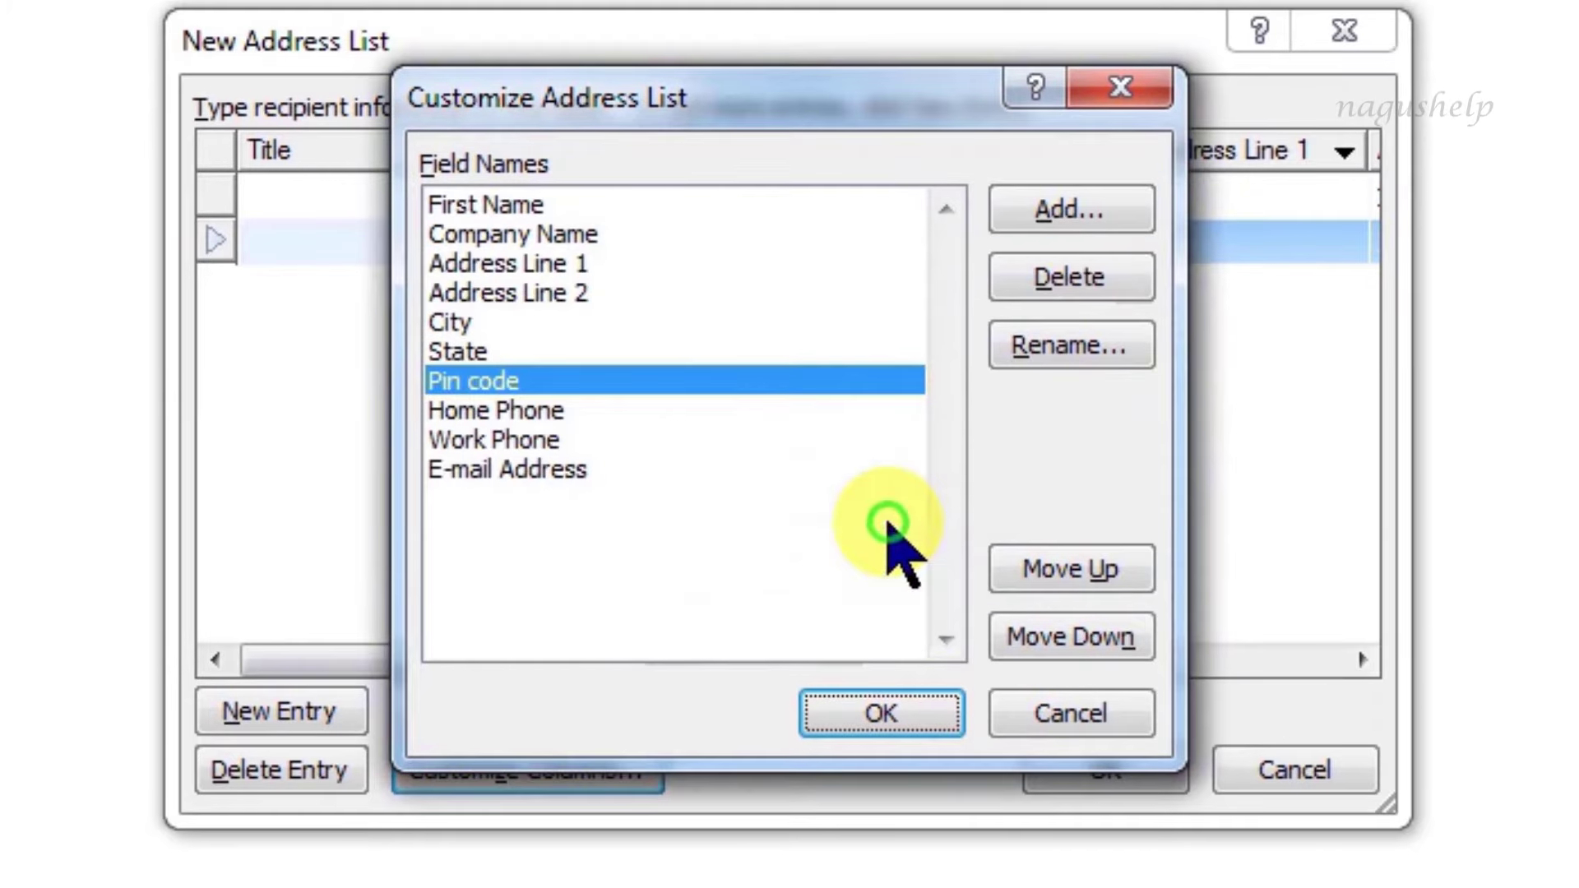
click(1069, 216)
text(Gender)
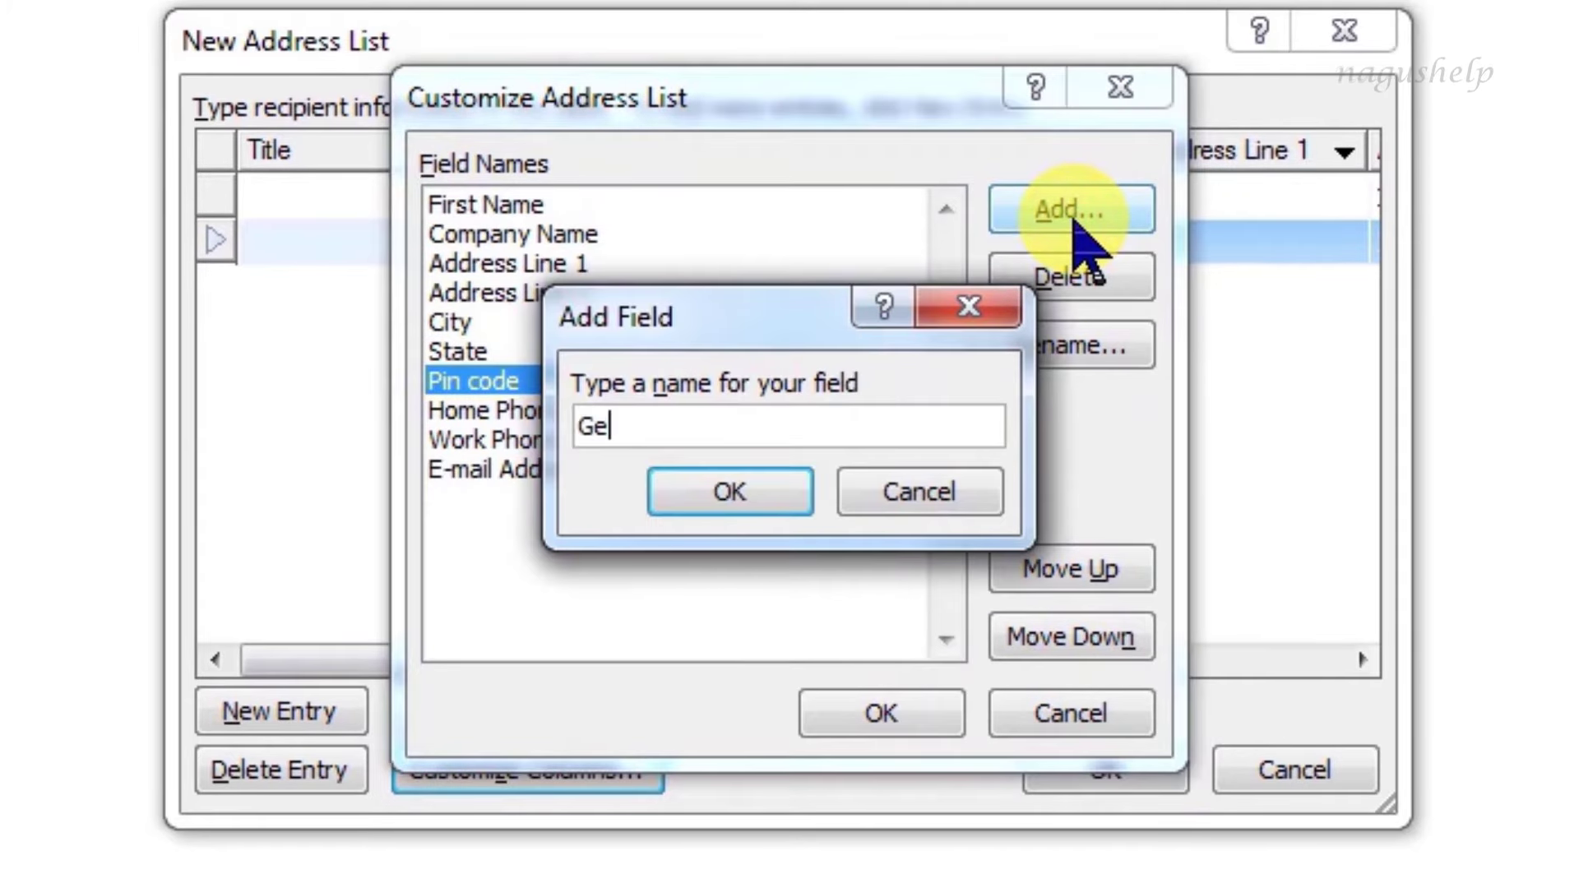
click(740, 492)
click(1045, 575)
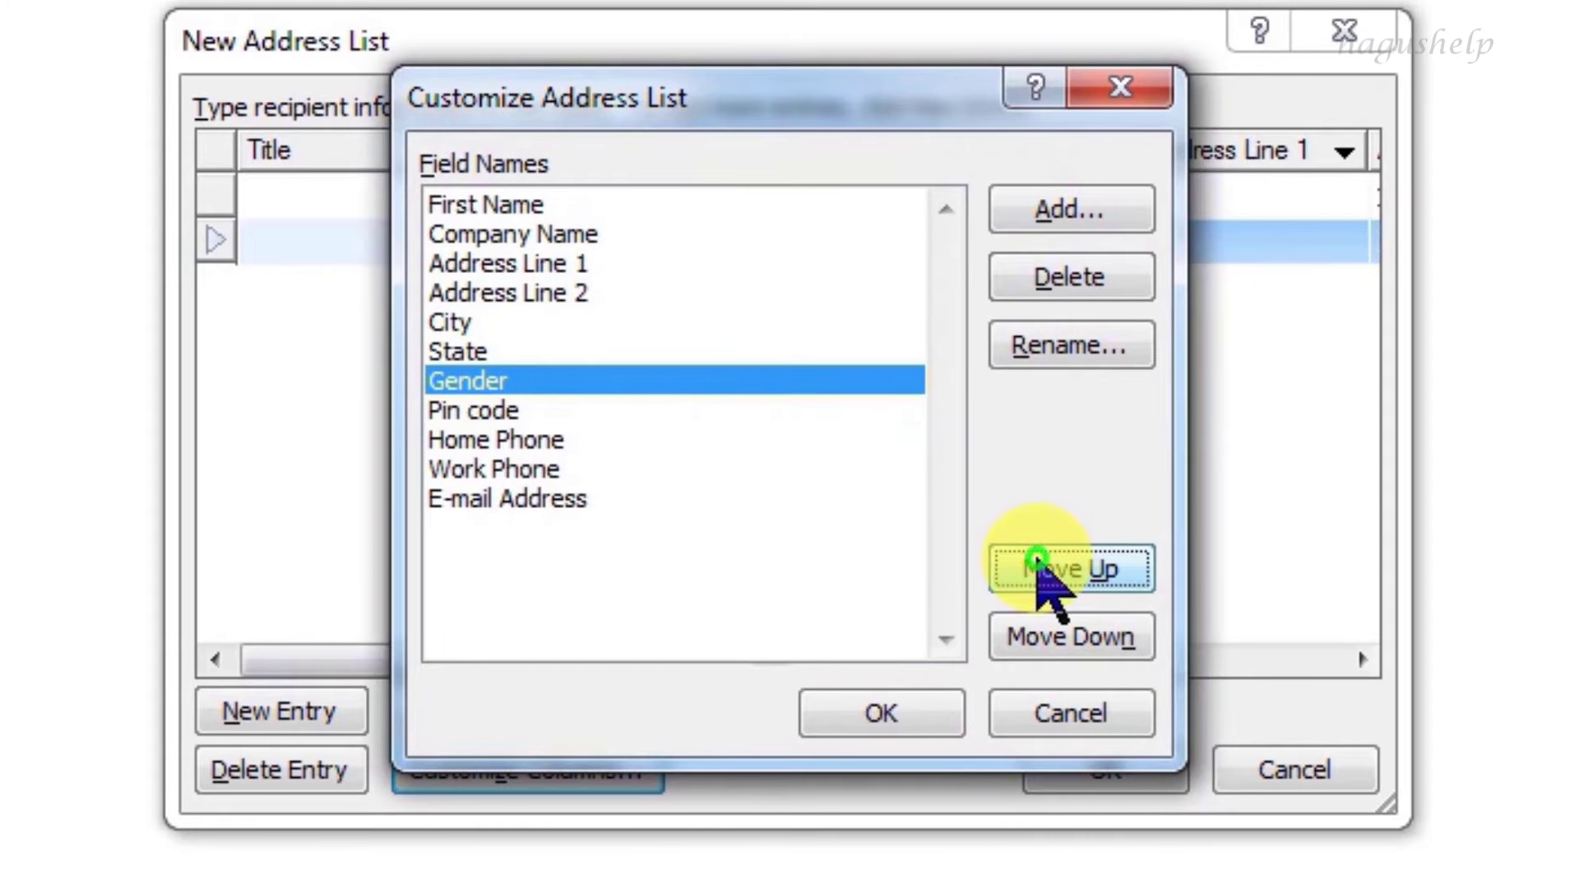
click(1044, 576)
click(1044, 576)
click(1045, 576)
click(1044, 576)
click(1045, 575)
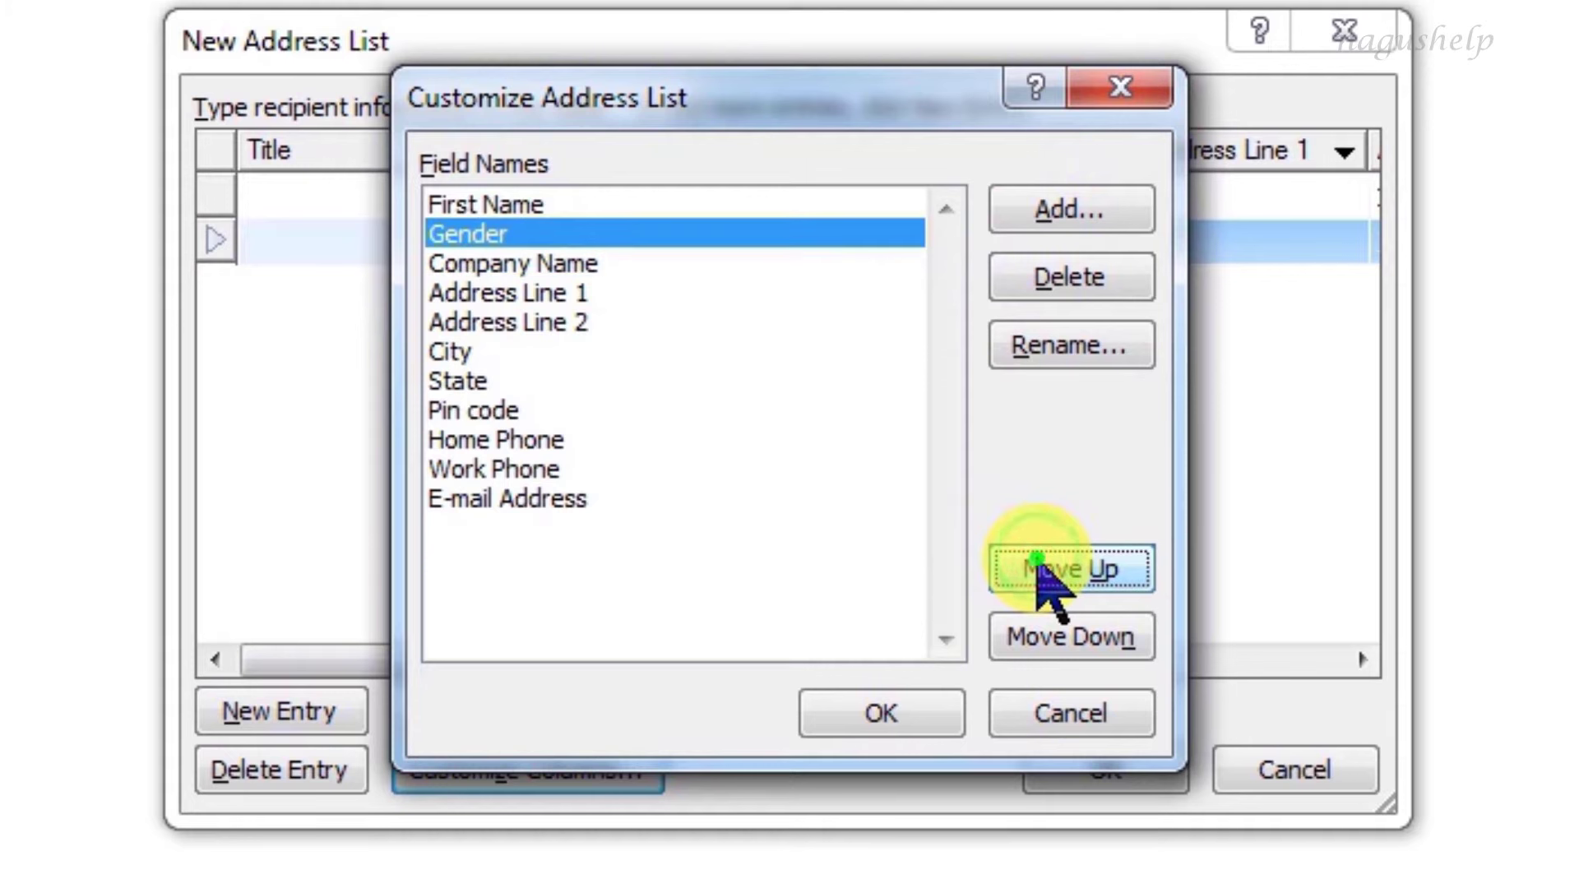
Move Home Phone below Work Phone, delete E-mail Address, and apply the column changes.
click(545, 443)
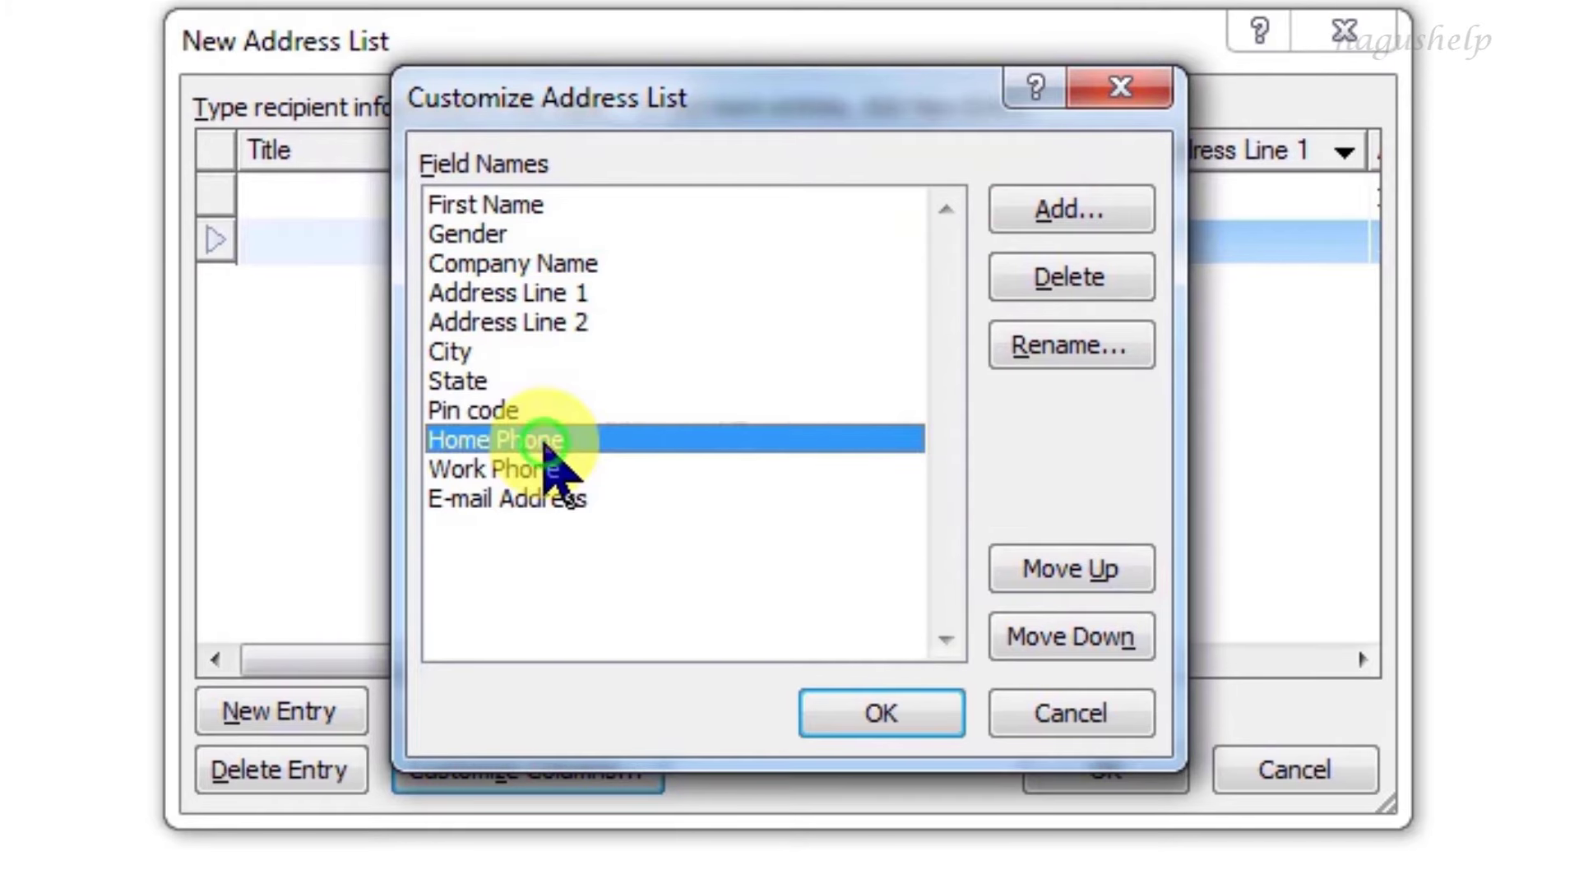
click(1065, 650)
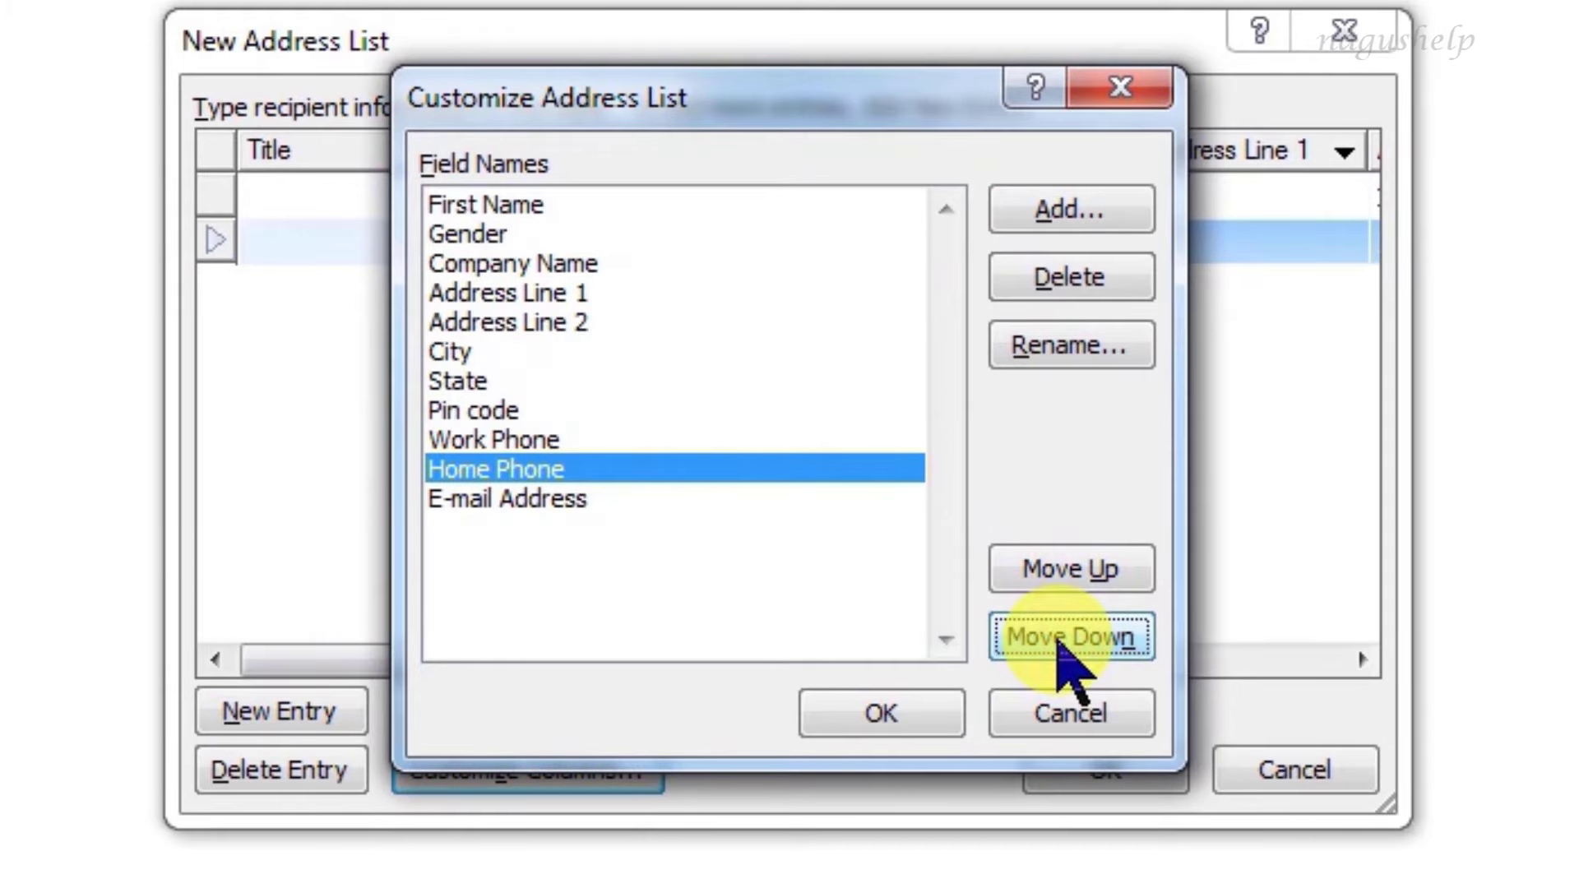
click(582, 496)
click(1022, 277)
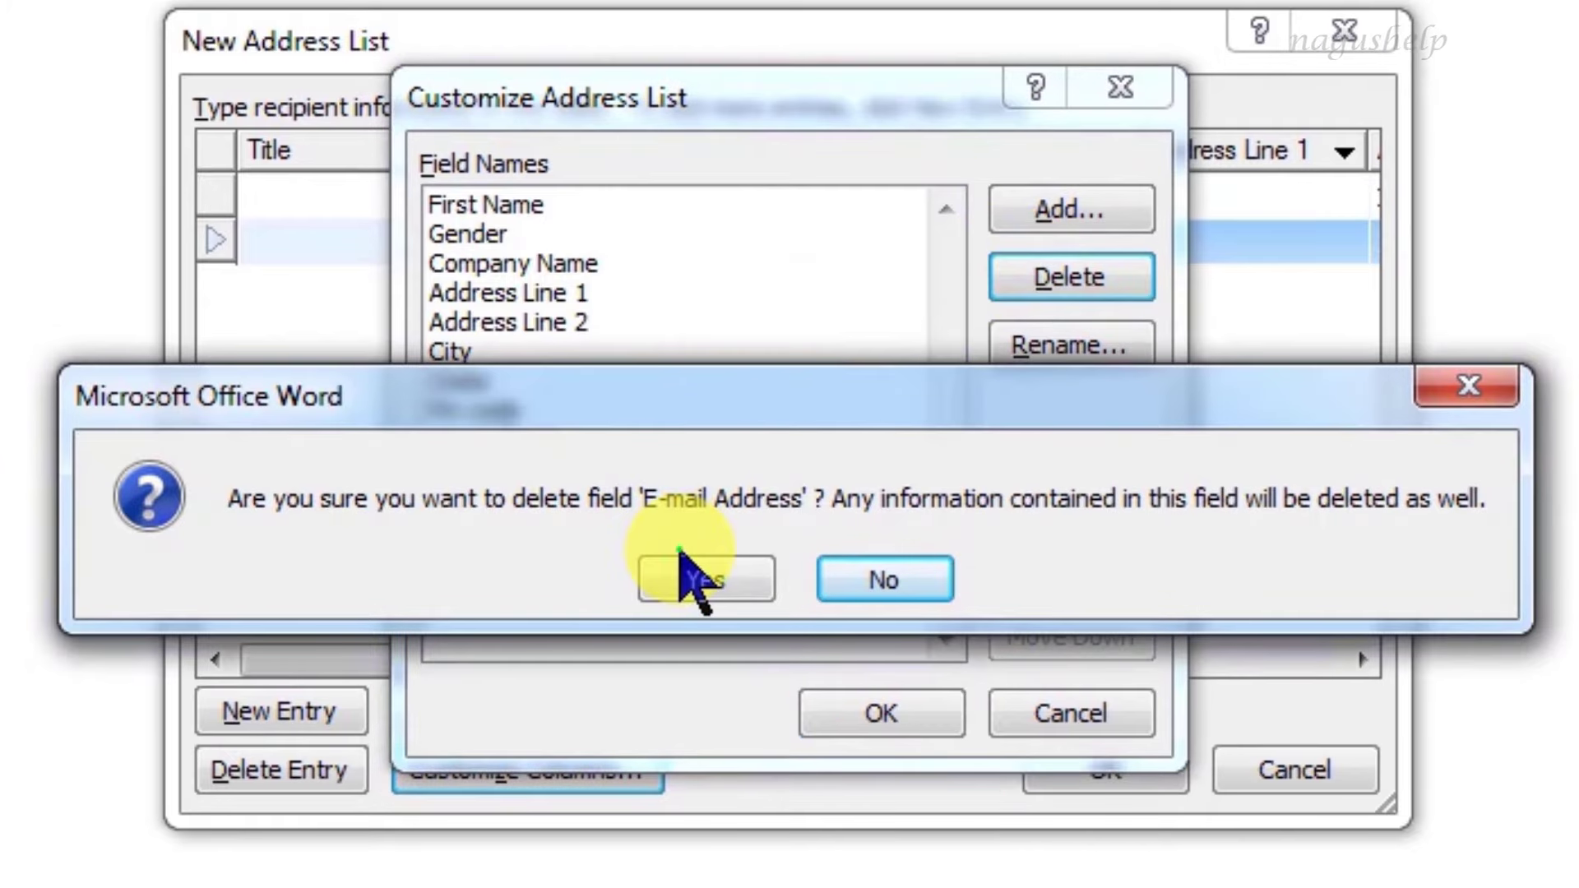
click(687, 567)
click(859, 714)
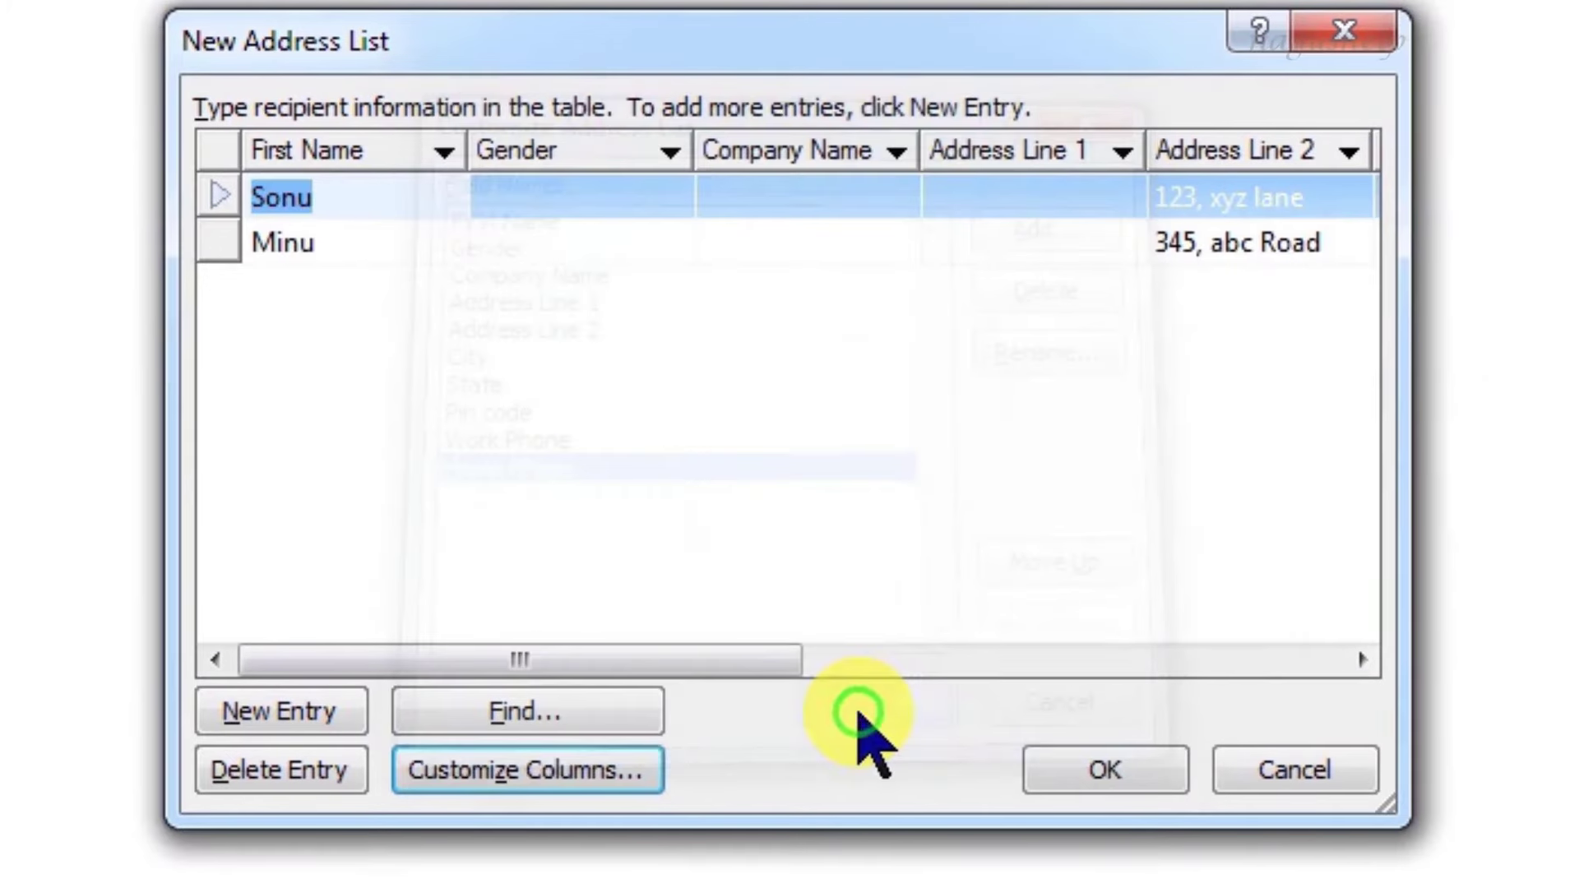
Discard the typed address list without saving and switch to the Mail merge example workbook in Excel.
click(1094, 777)
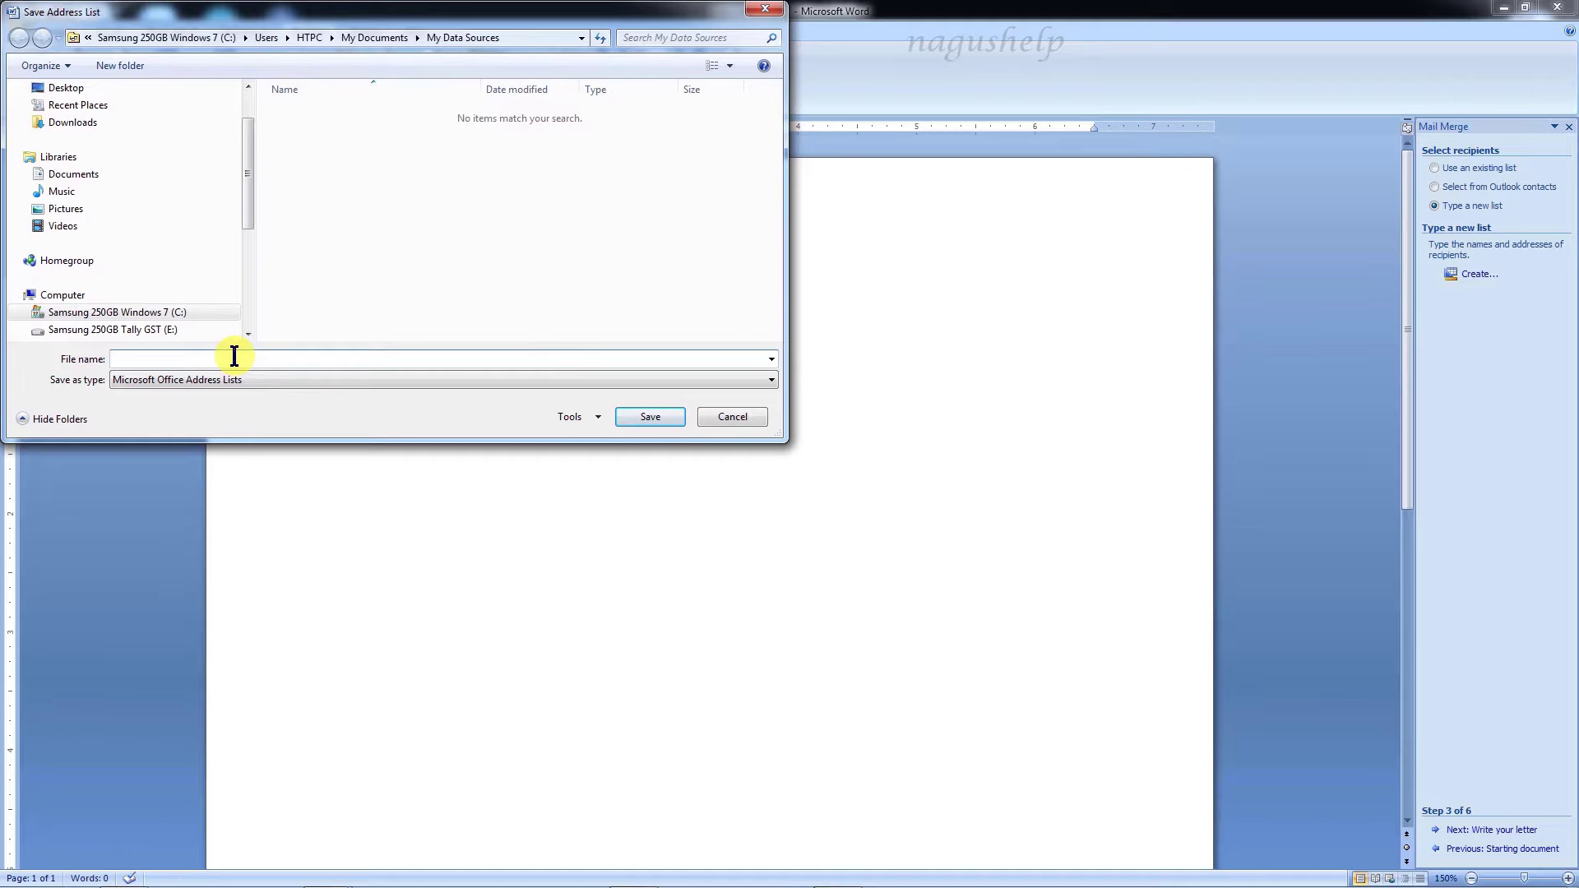
click(743, 419)
click(816, 493)
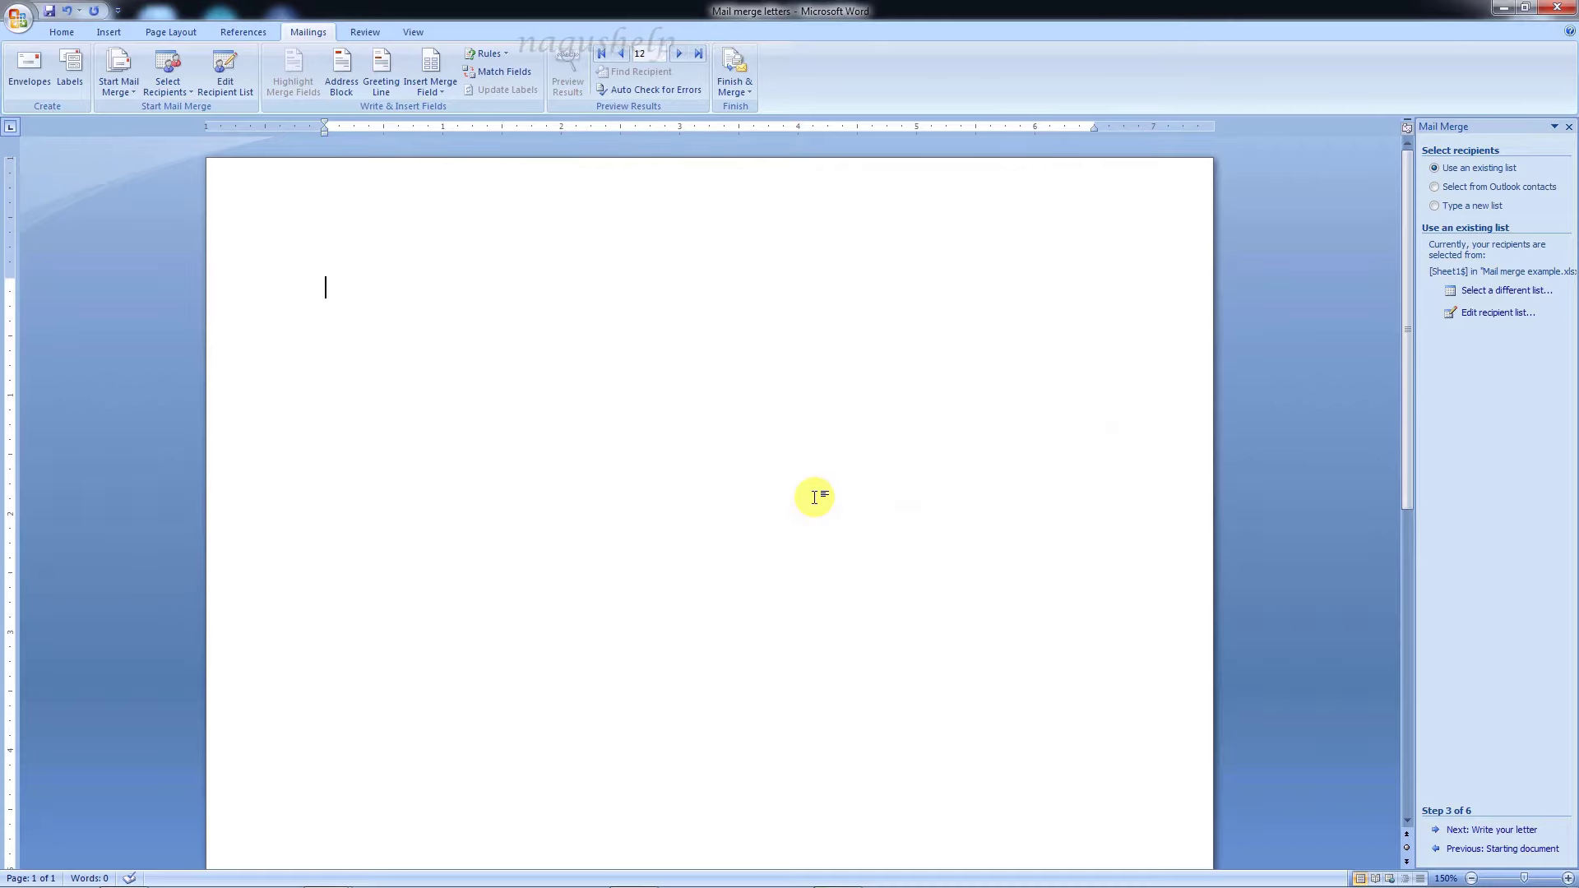
key(alt+Tab)
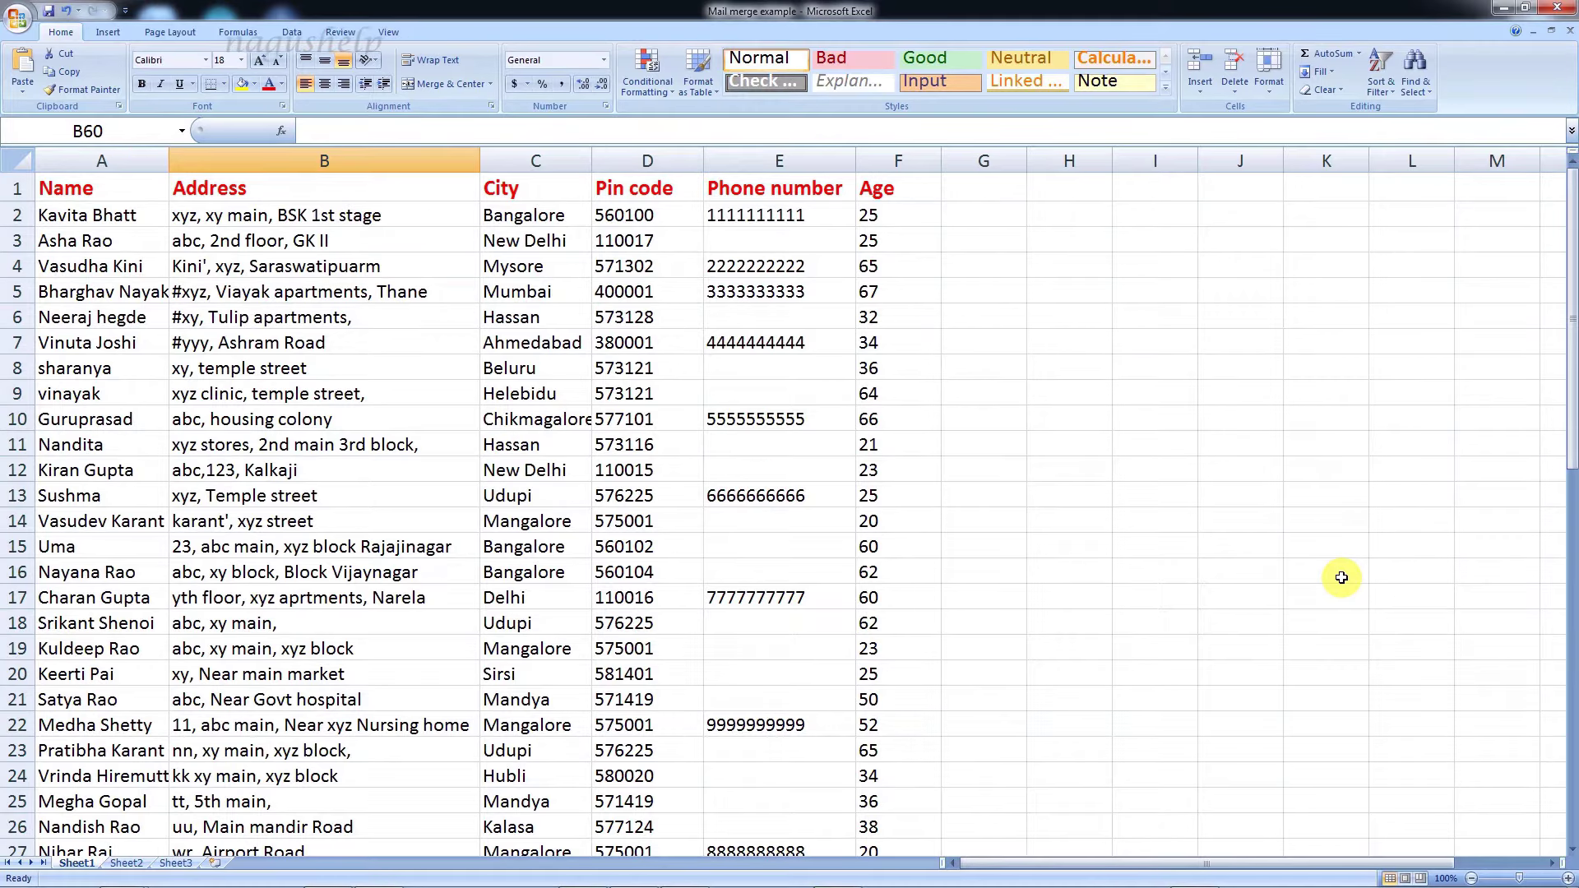
Scroll down the recipient worksheet to its last row of data.
scroll(1341, 577, down, 5)
scroll(1341, 577, down, 4)
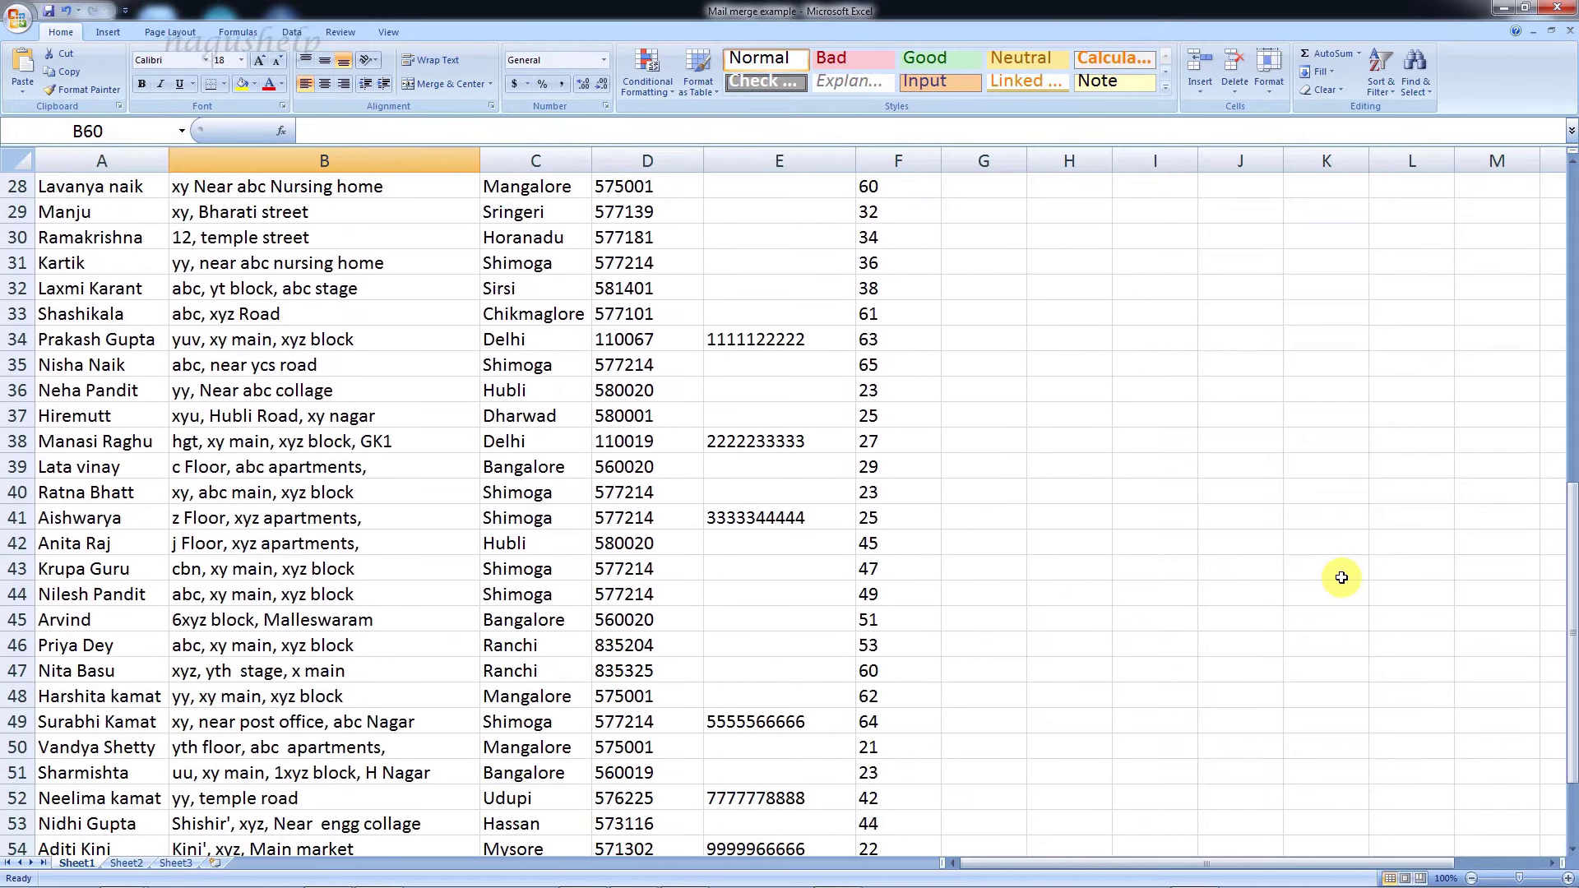
scroll(1341, 577, down, 8)
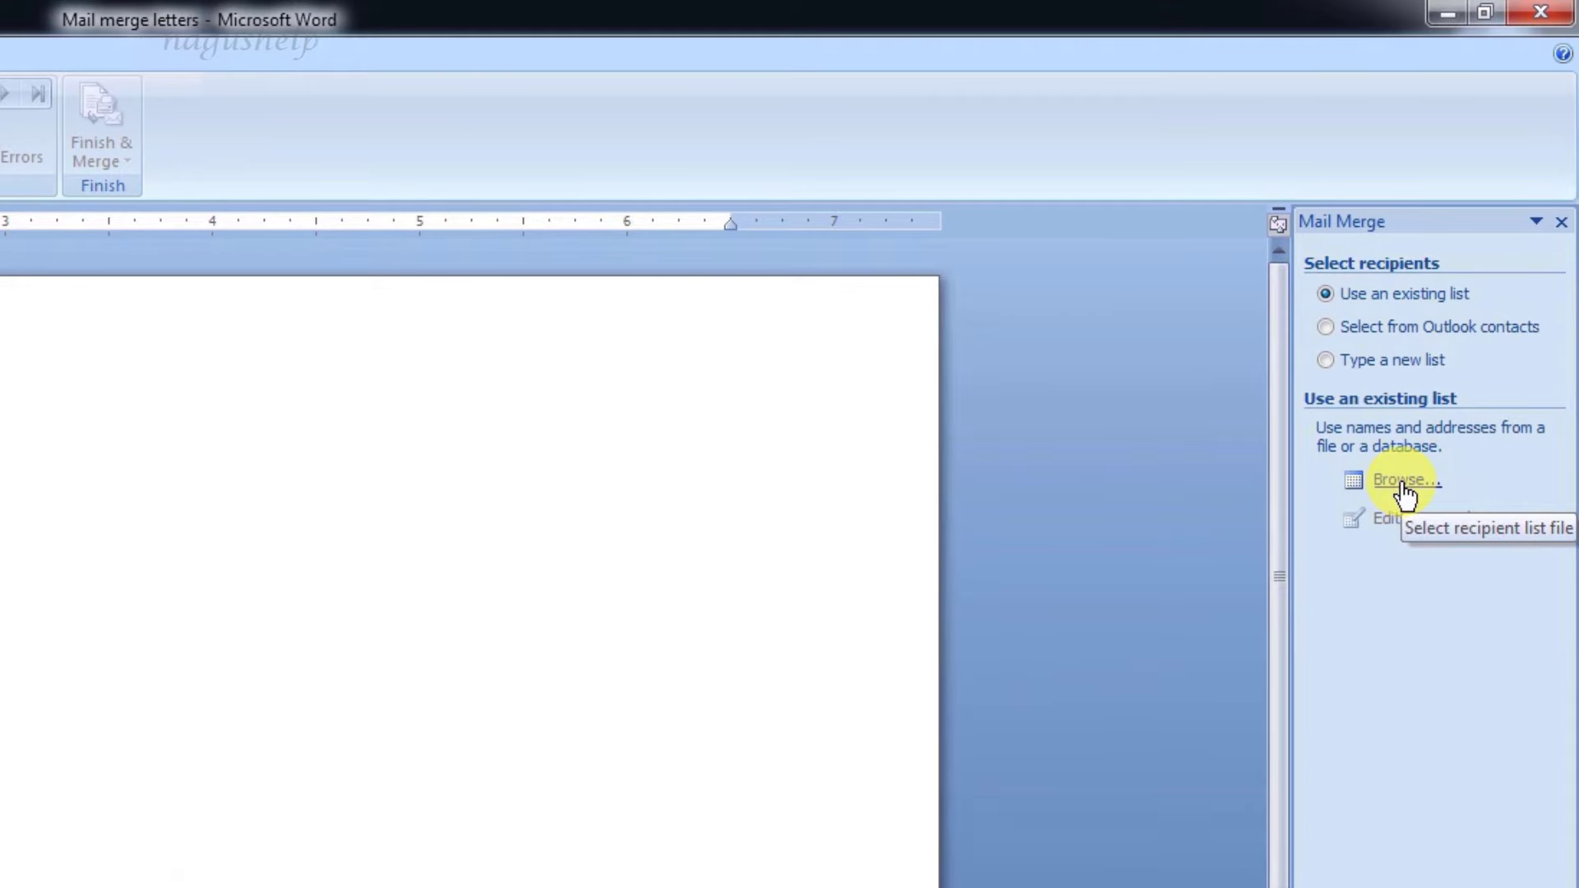
Use Sheet1$ of Mail merge example from the Mail Merge folder as the recipient list.
click(1403, 484)
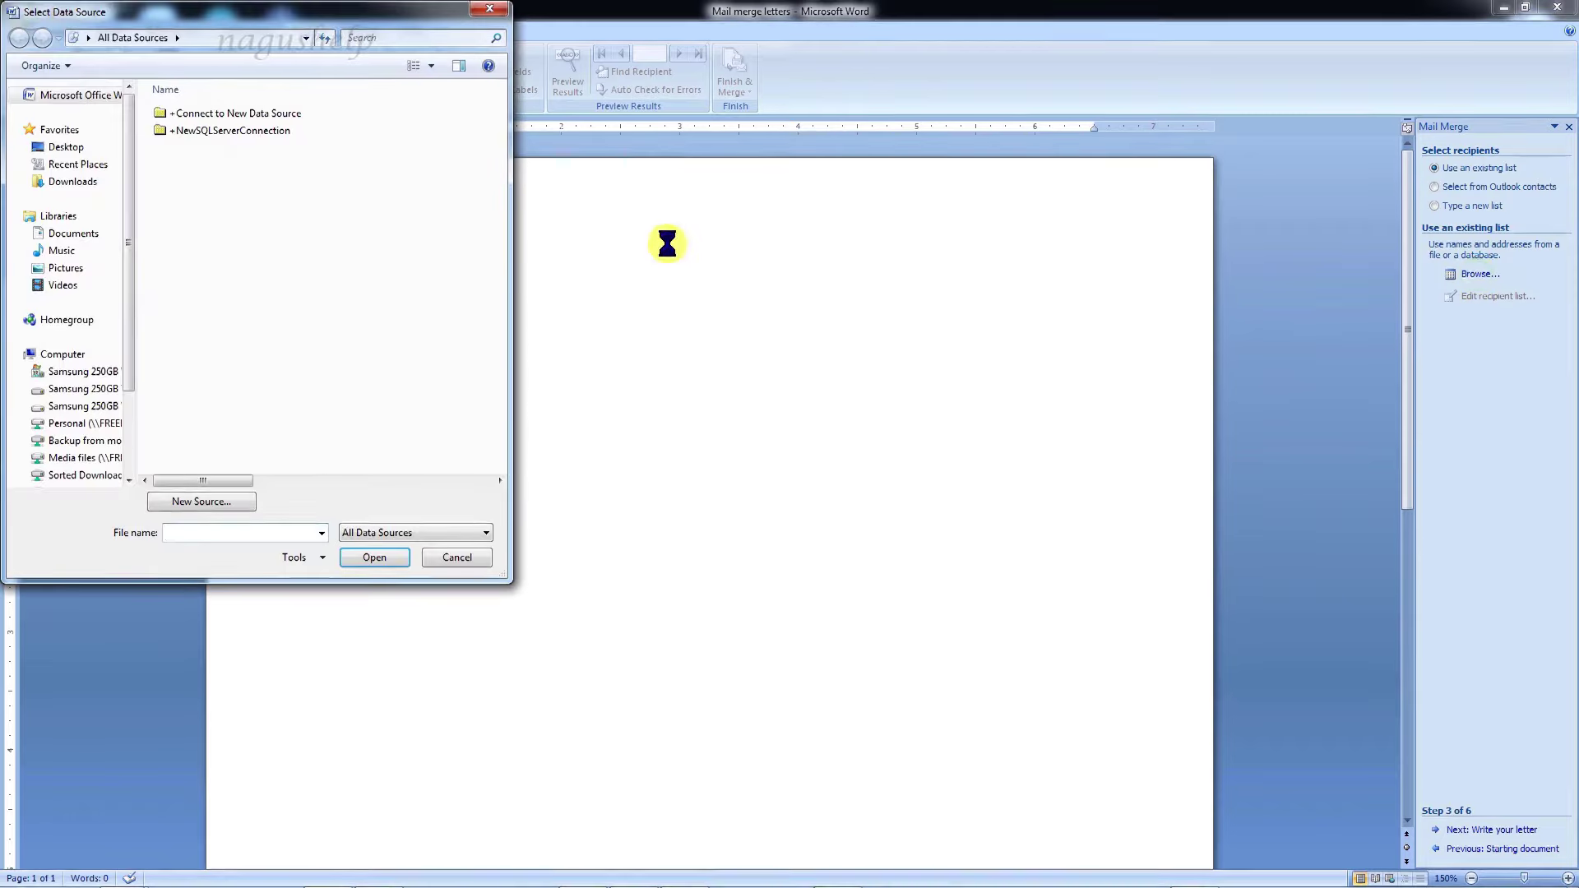
scroll(134, 415, down, 3)
click(99, 356)
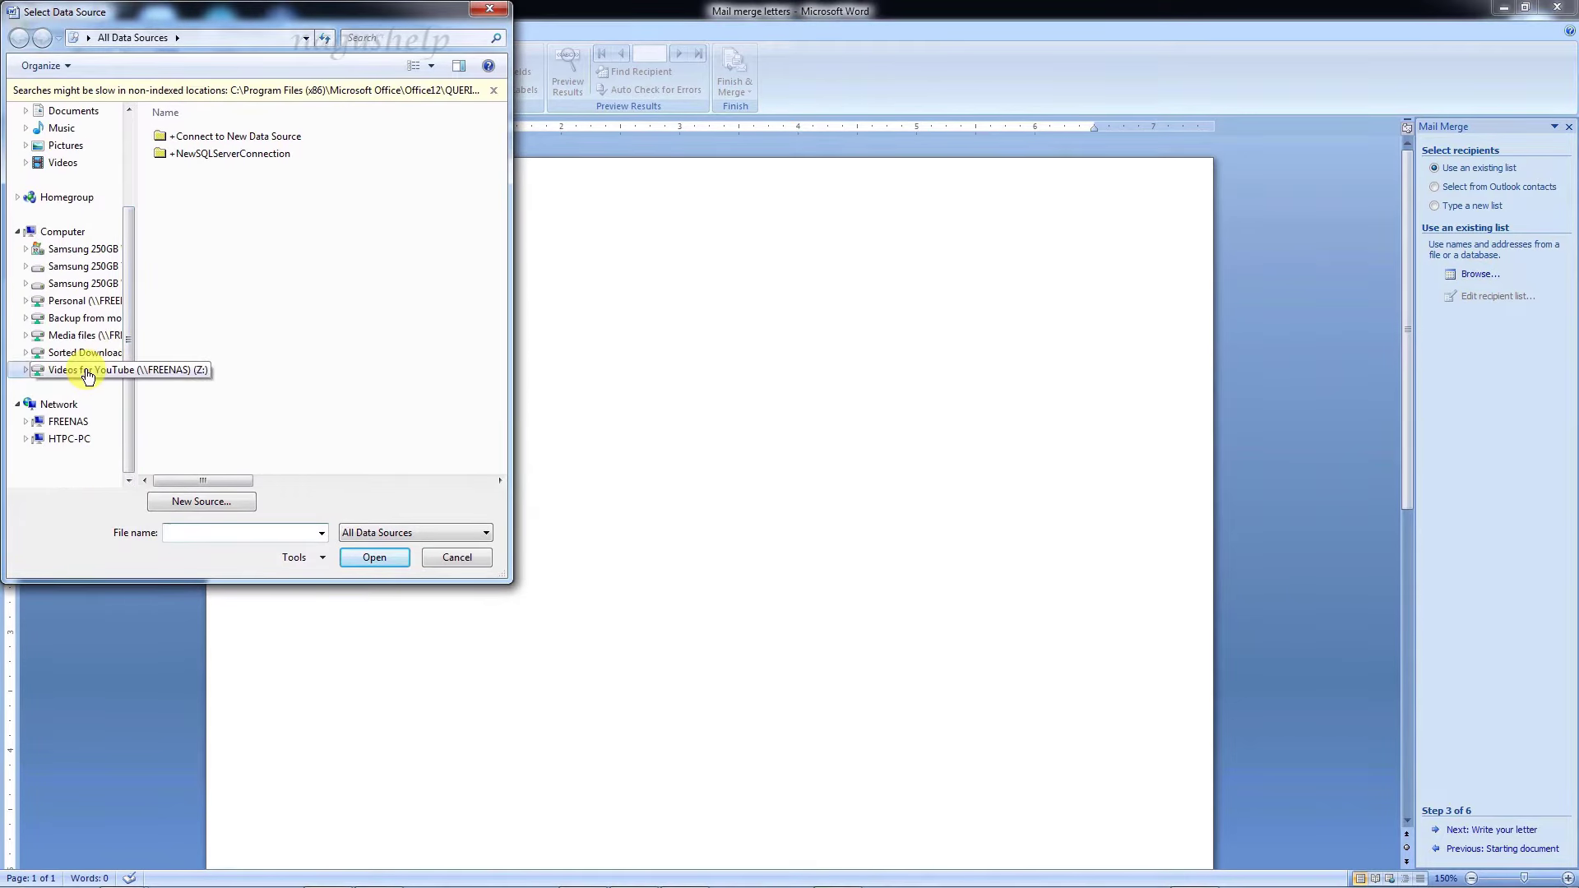
double_click(196, 390)
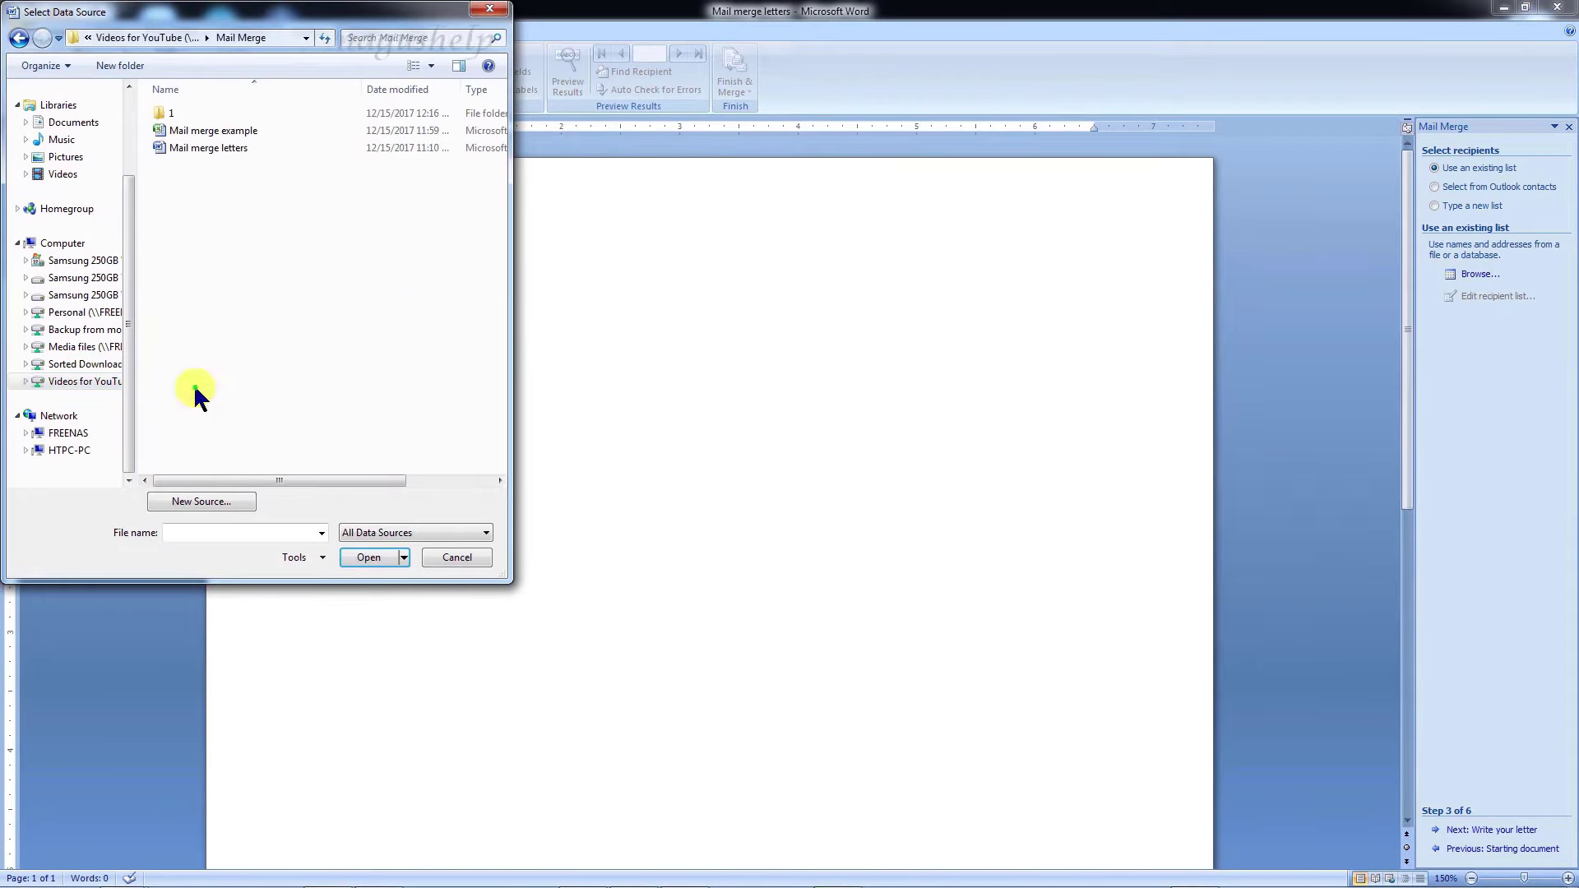
double_click(216, 132)
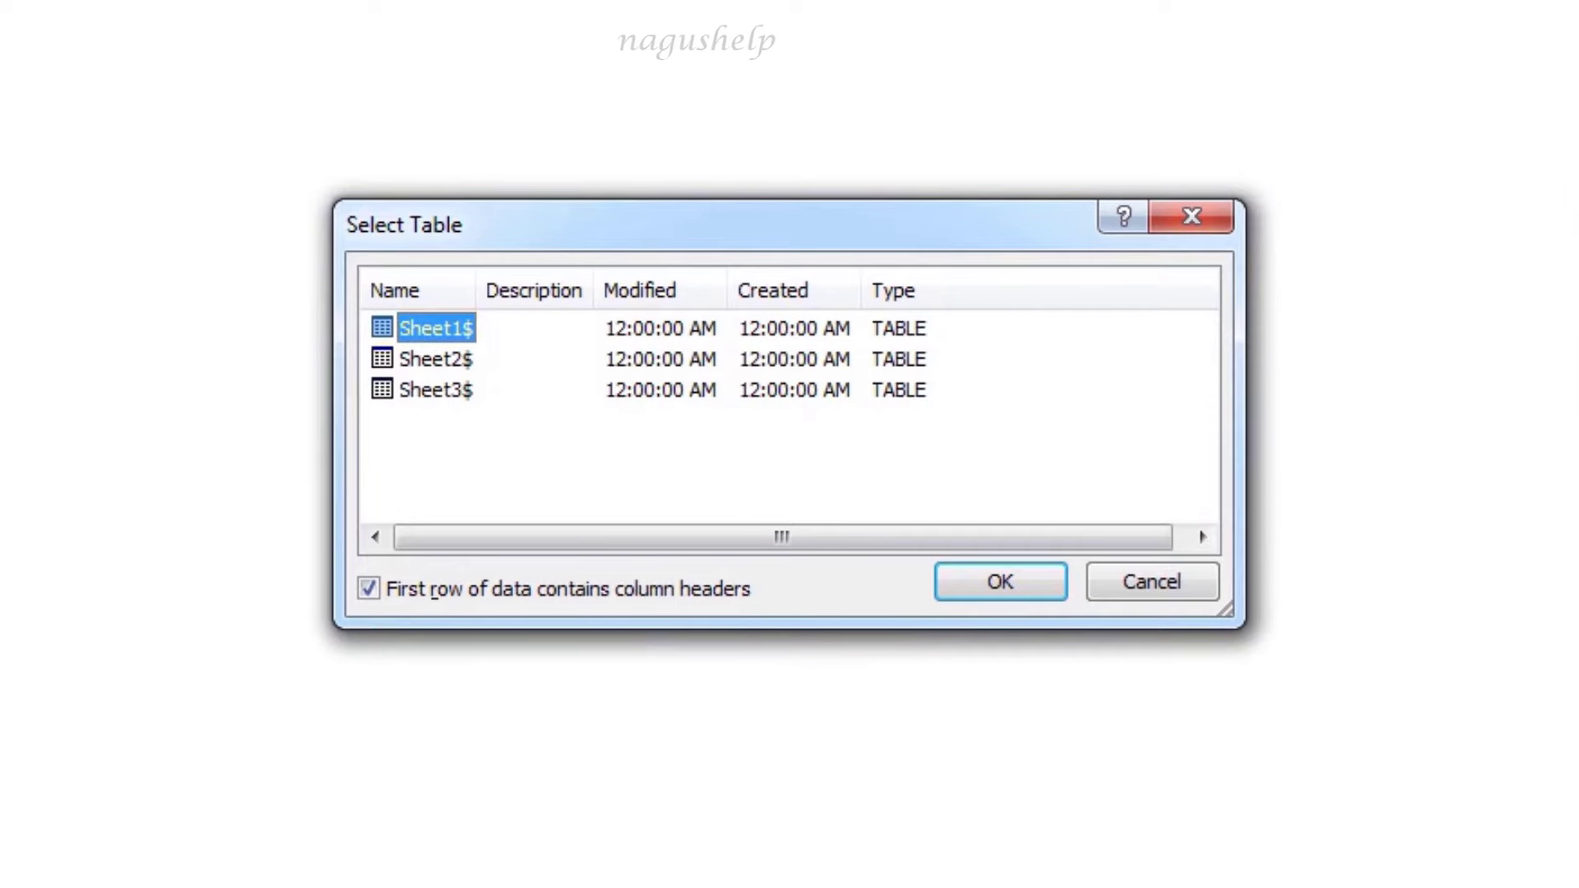
click(947, 582)
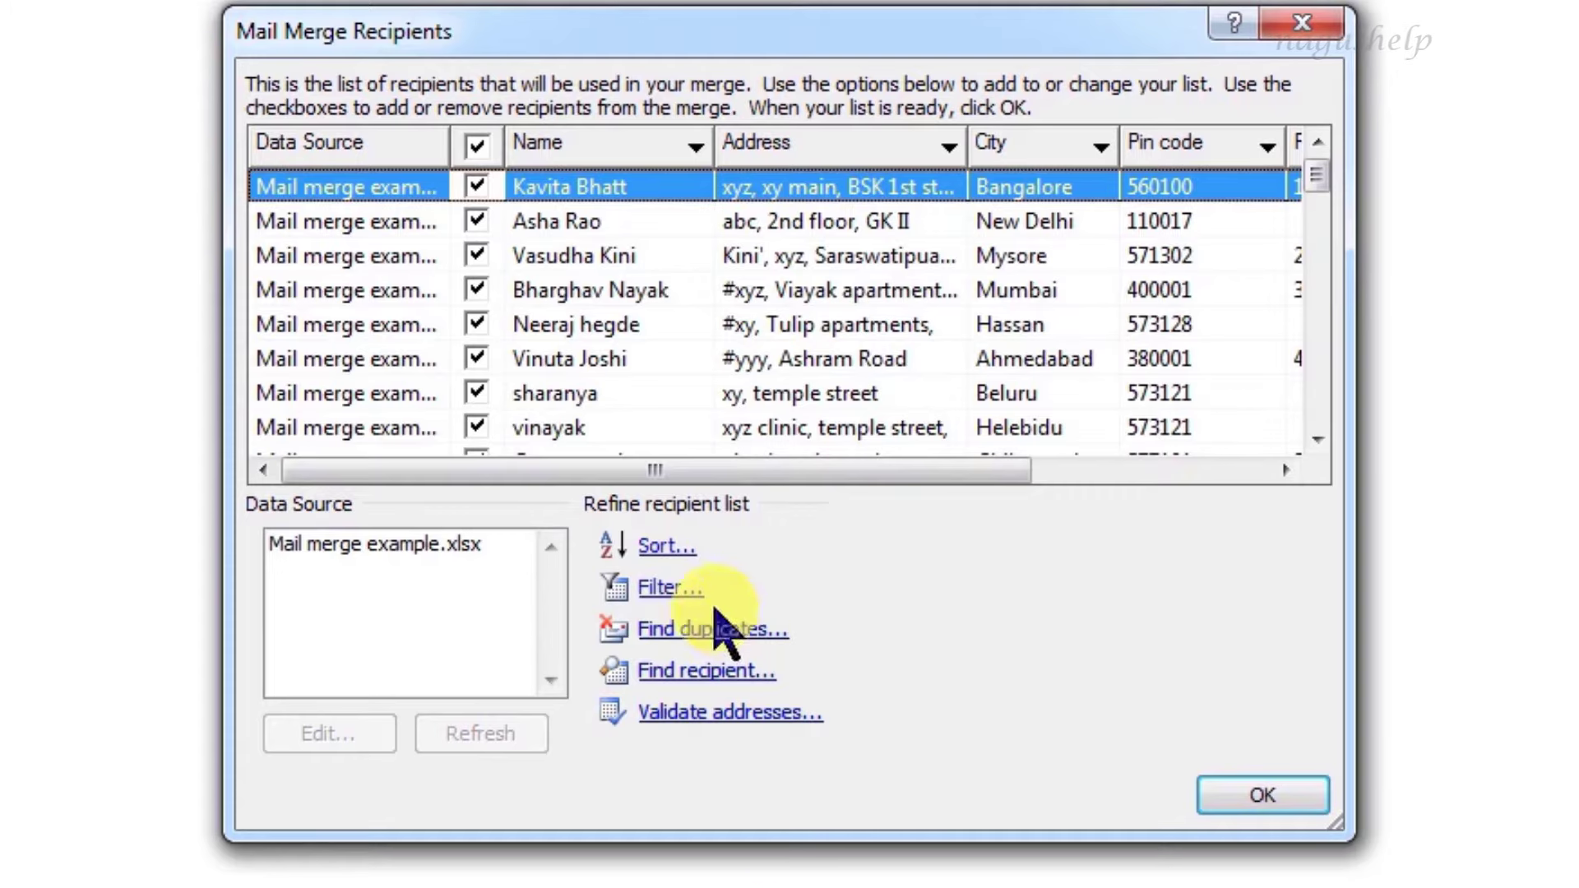
click(662, 589)
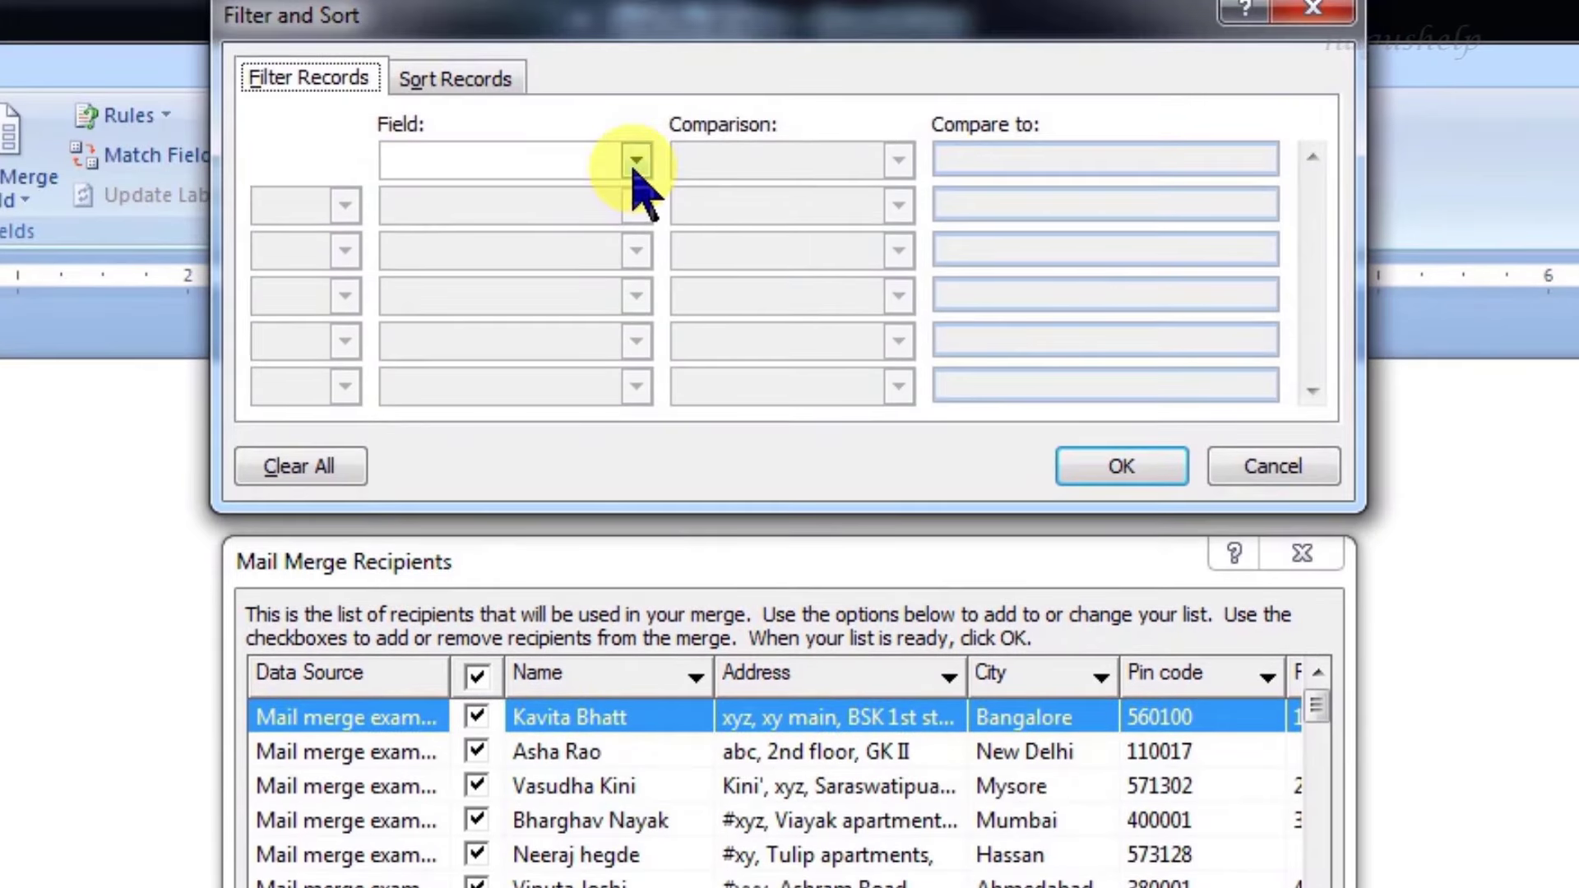
click(637, 160)
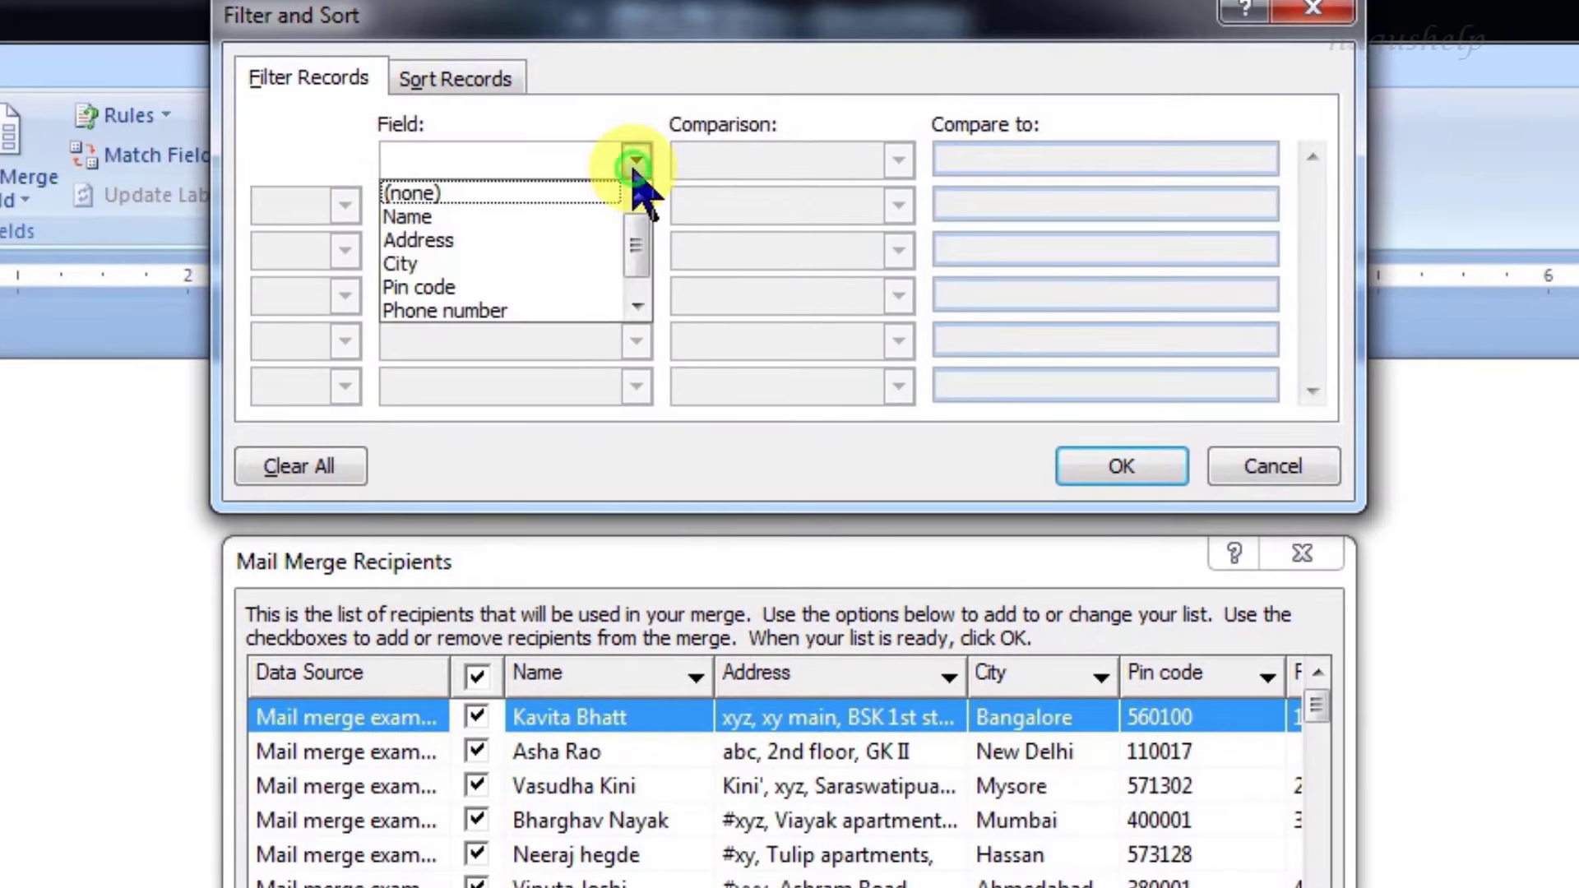
click(637, 246)
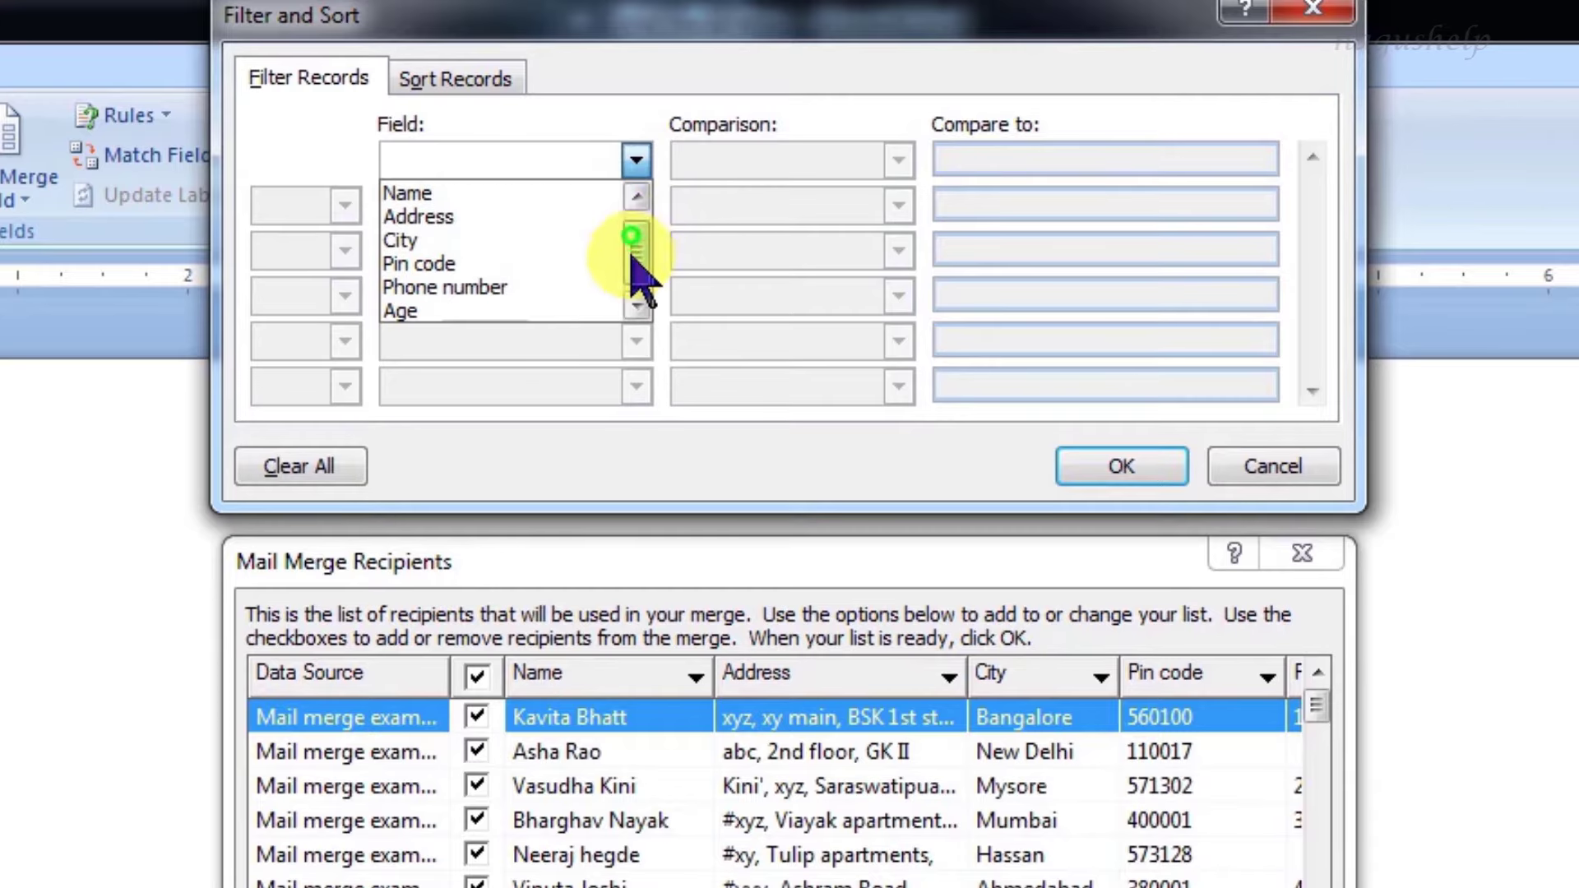
click(562, 310)
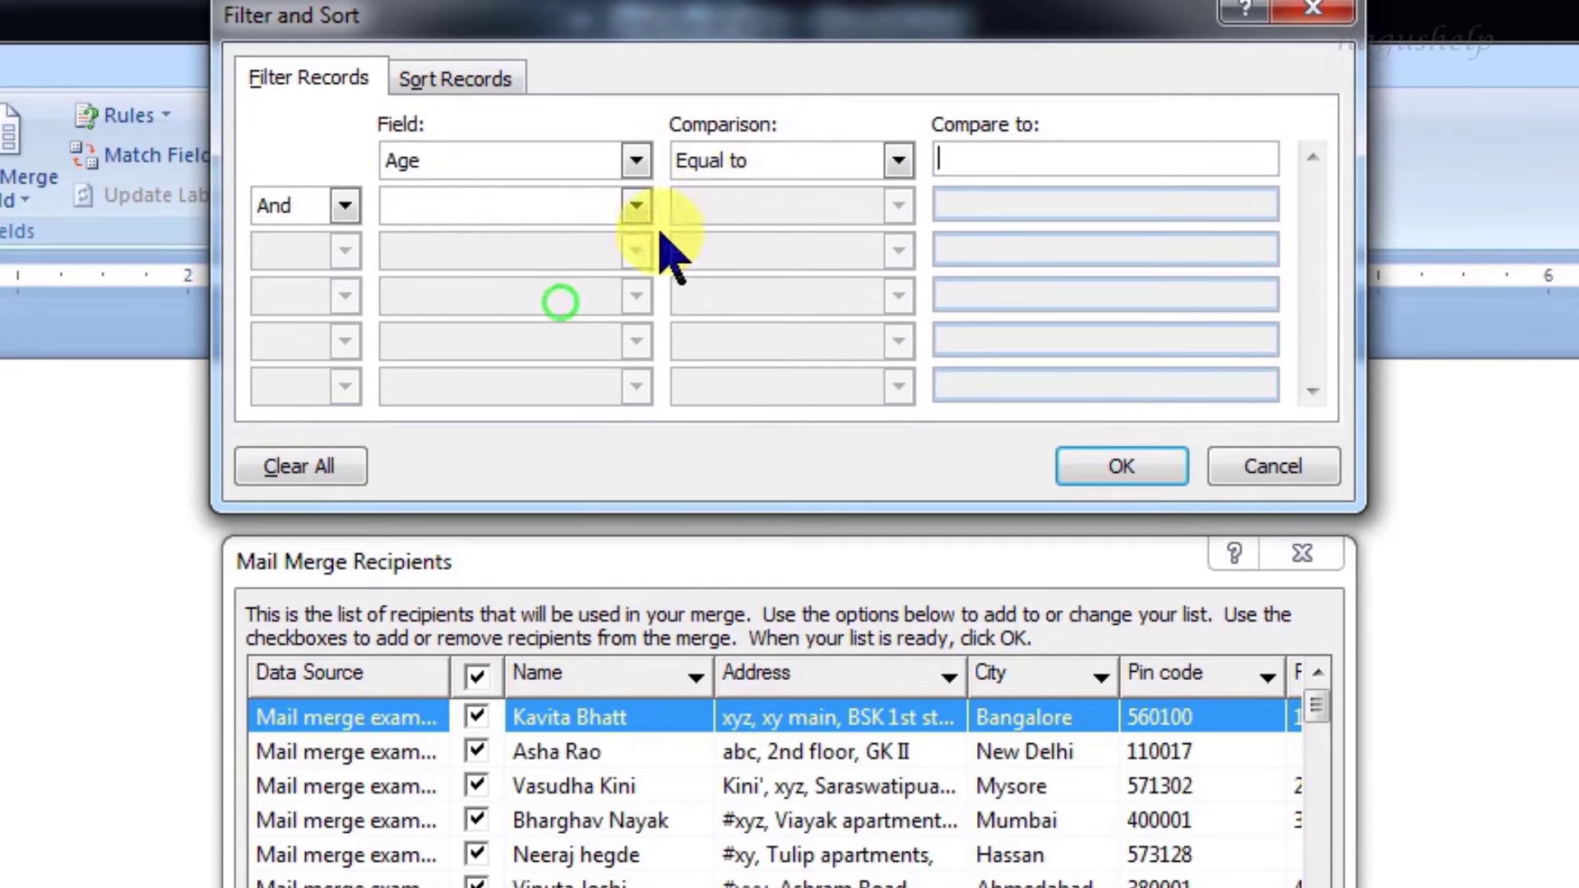
click(757, 169)
click(729, 233)
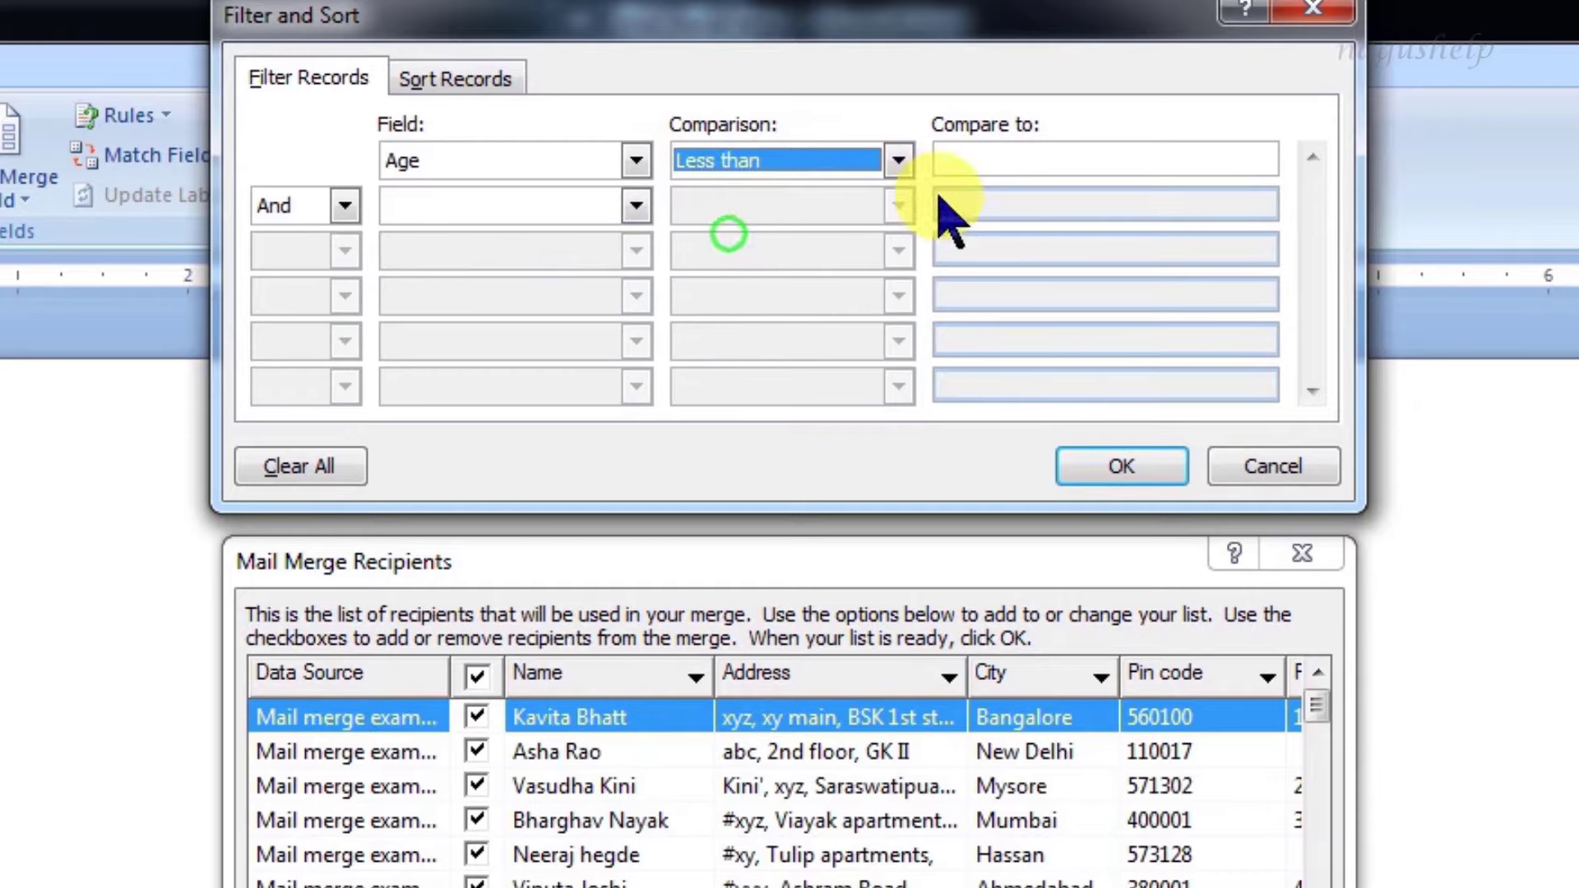
click(970, 155)
text(40)
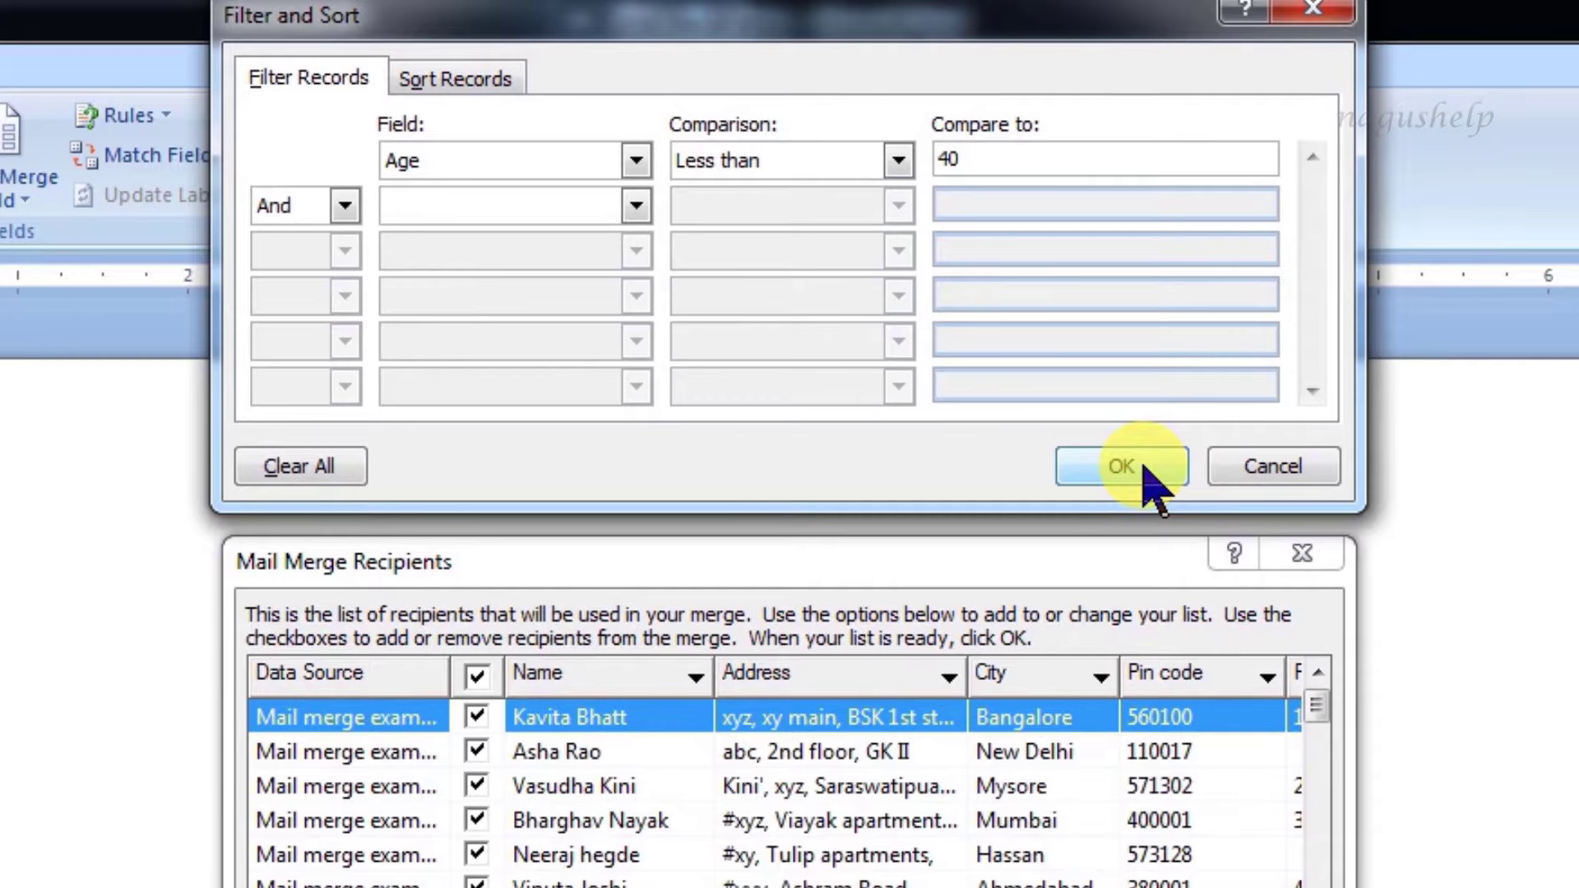
click(1263, 487)
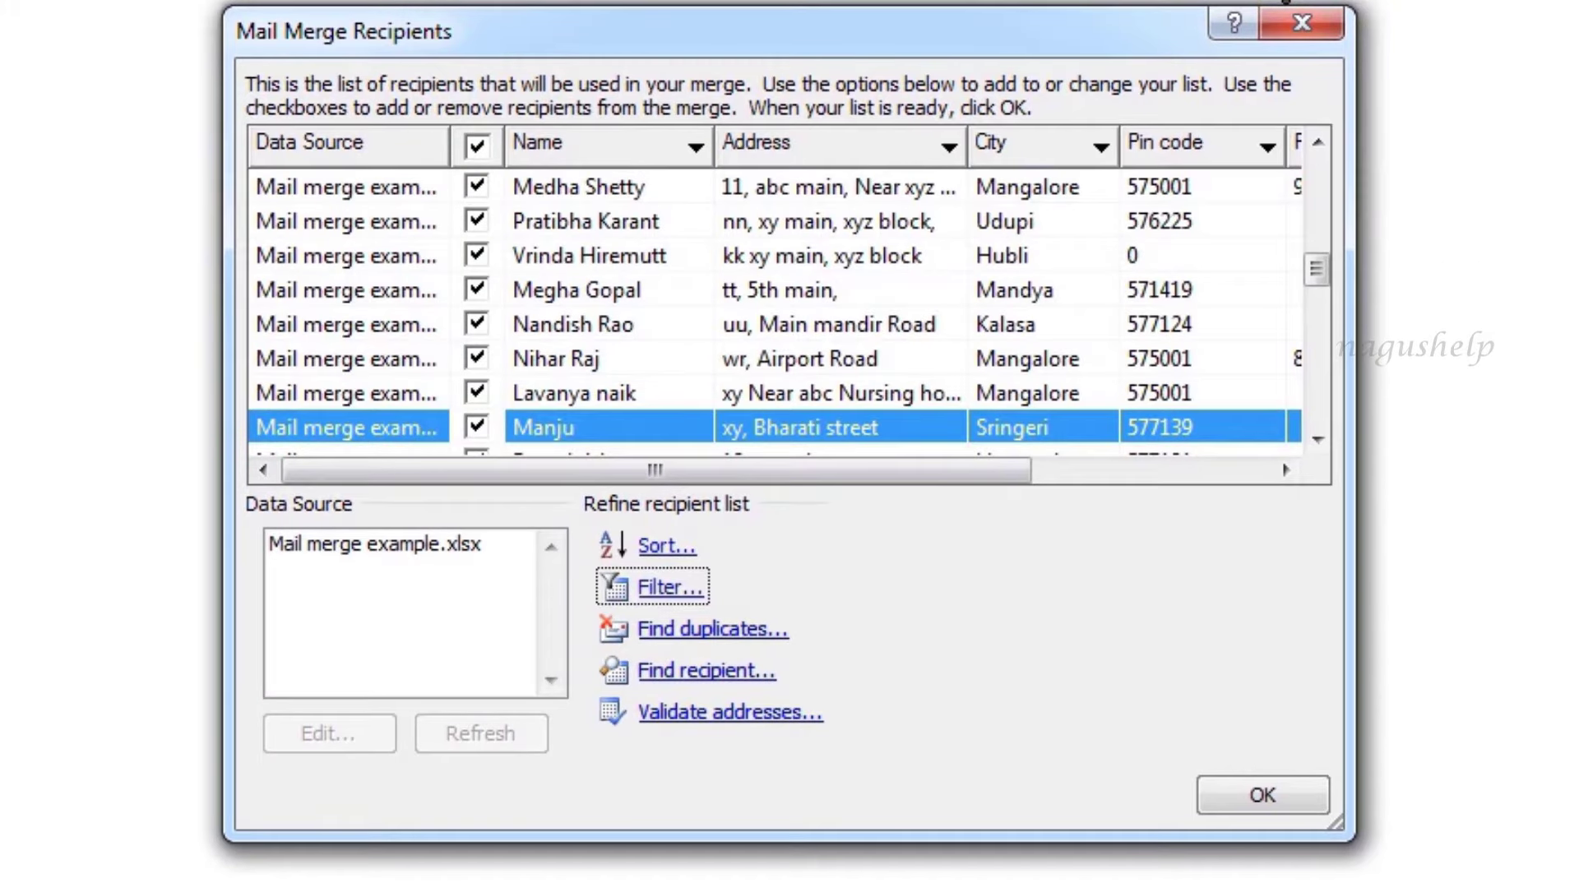
Find duplicate recipients and exclude the second duplicate entry from the merge.
click(753, 633)
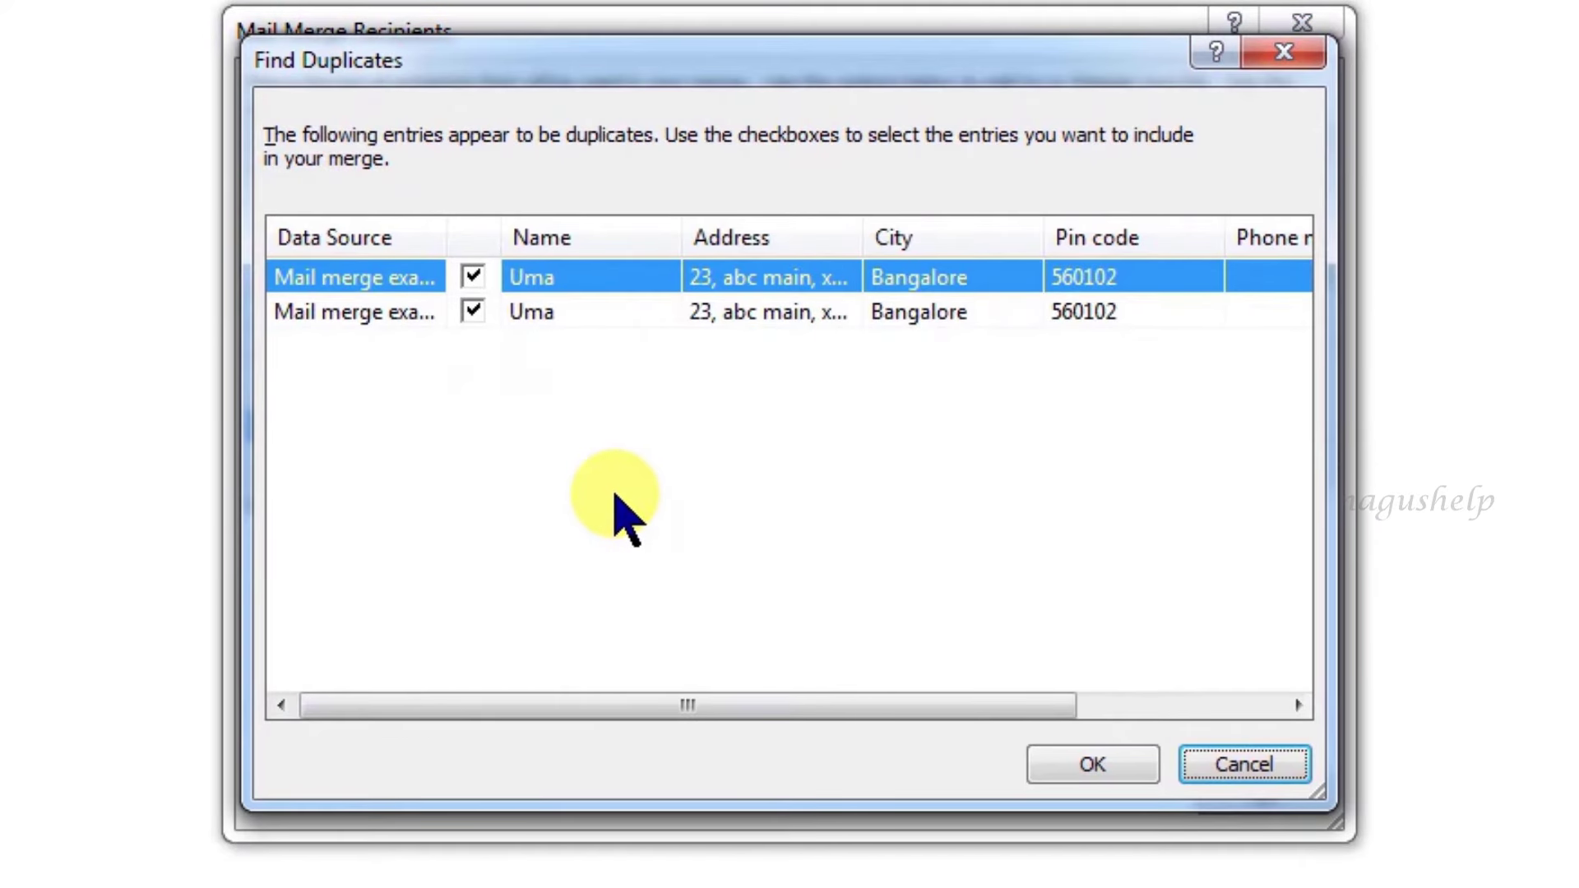
click(476, 313)
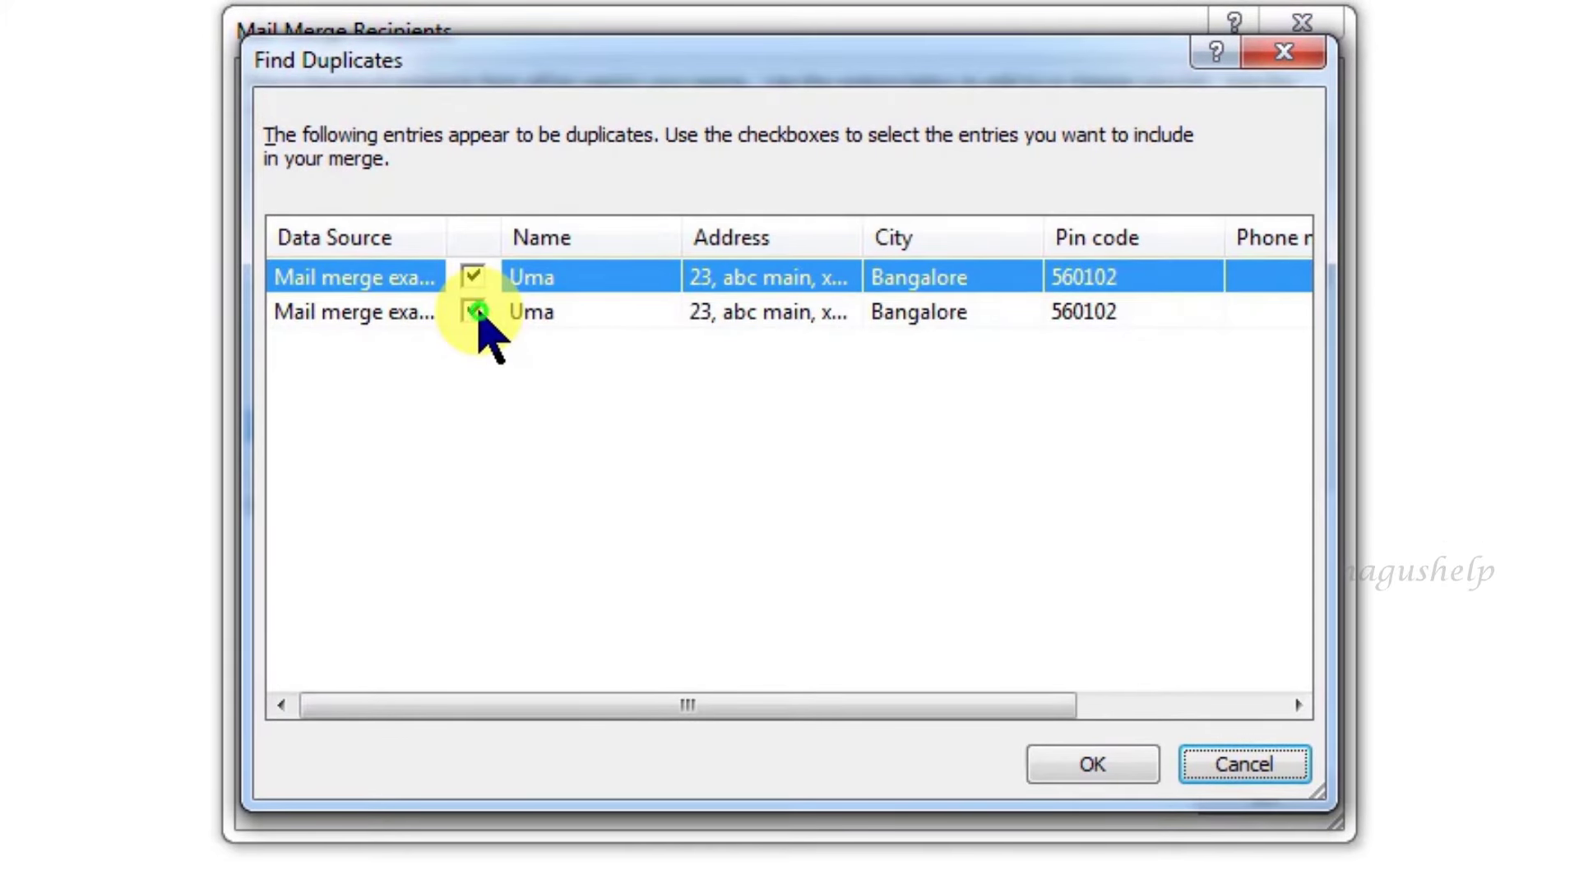
click(1127, 763)
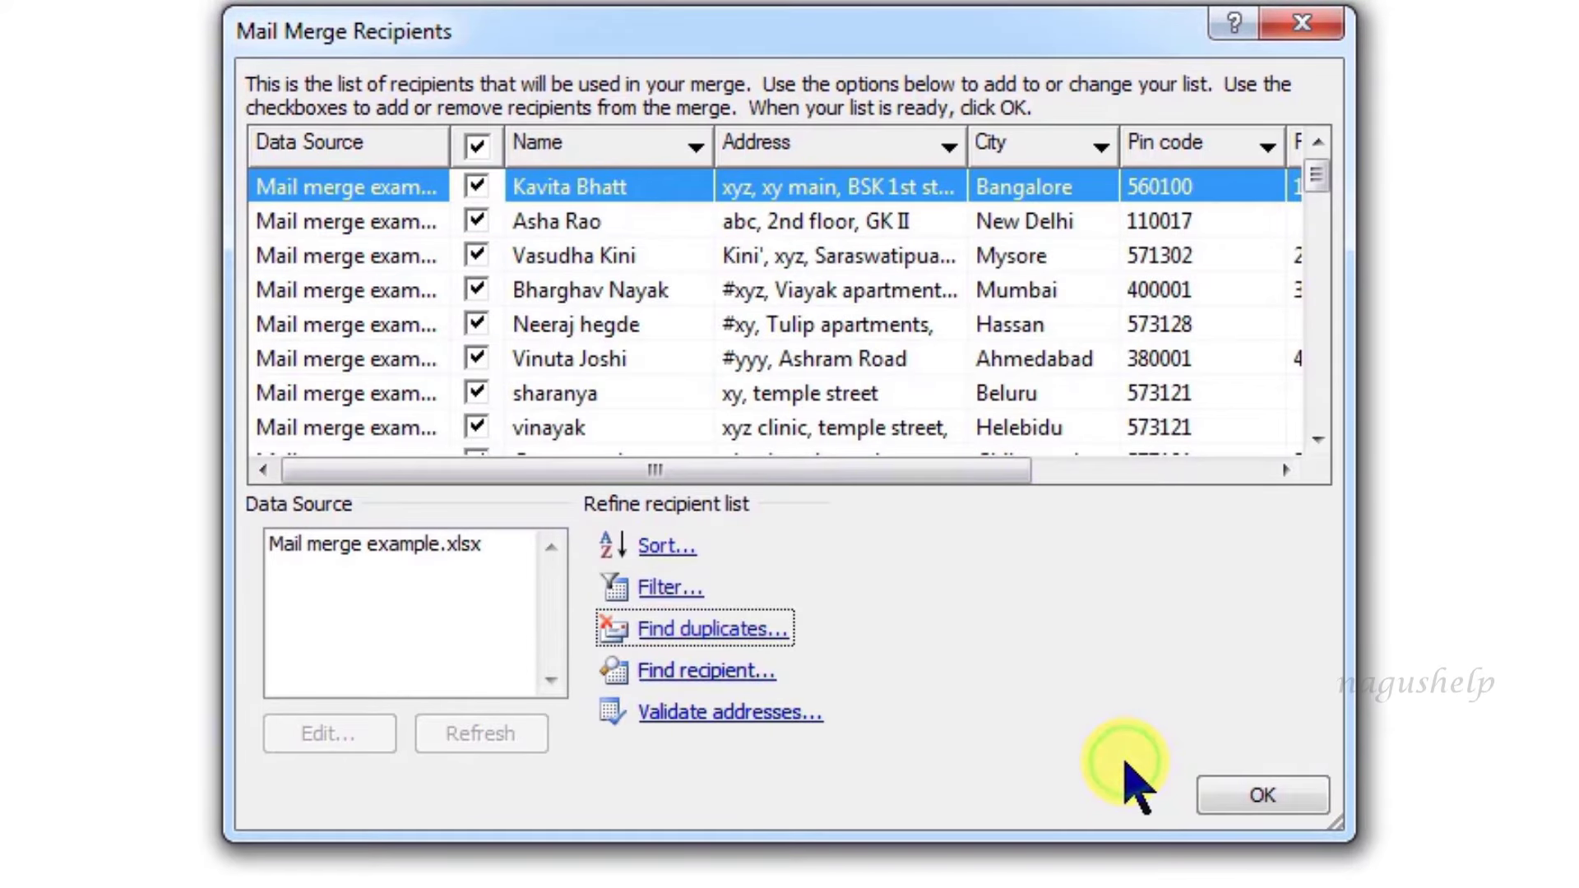
Search the list for a recipient by name, then close the recipient list.
click(680, 682)
text(Manju)
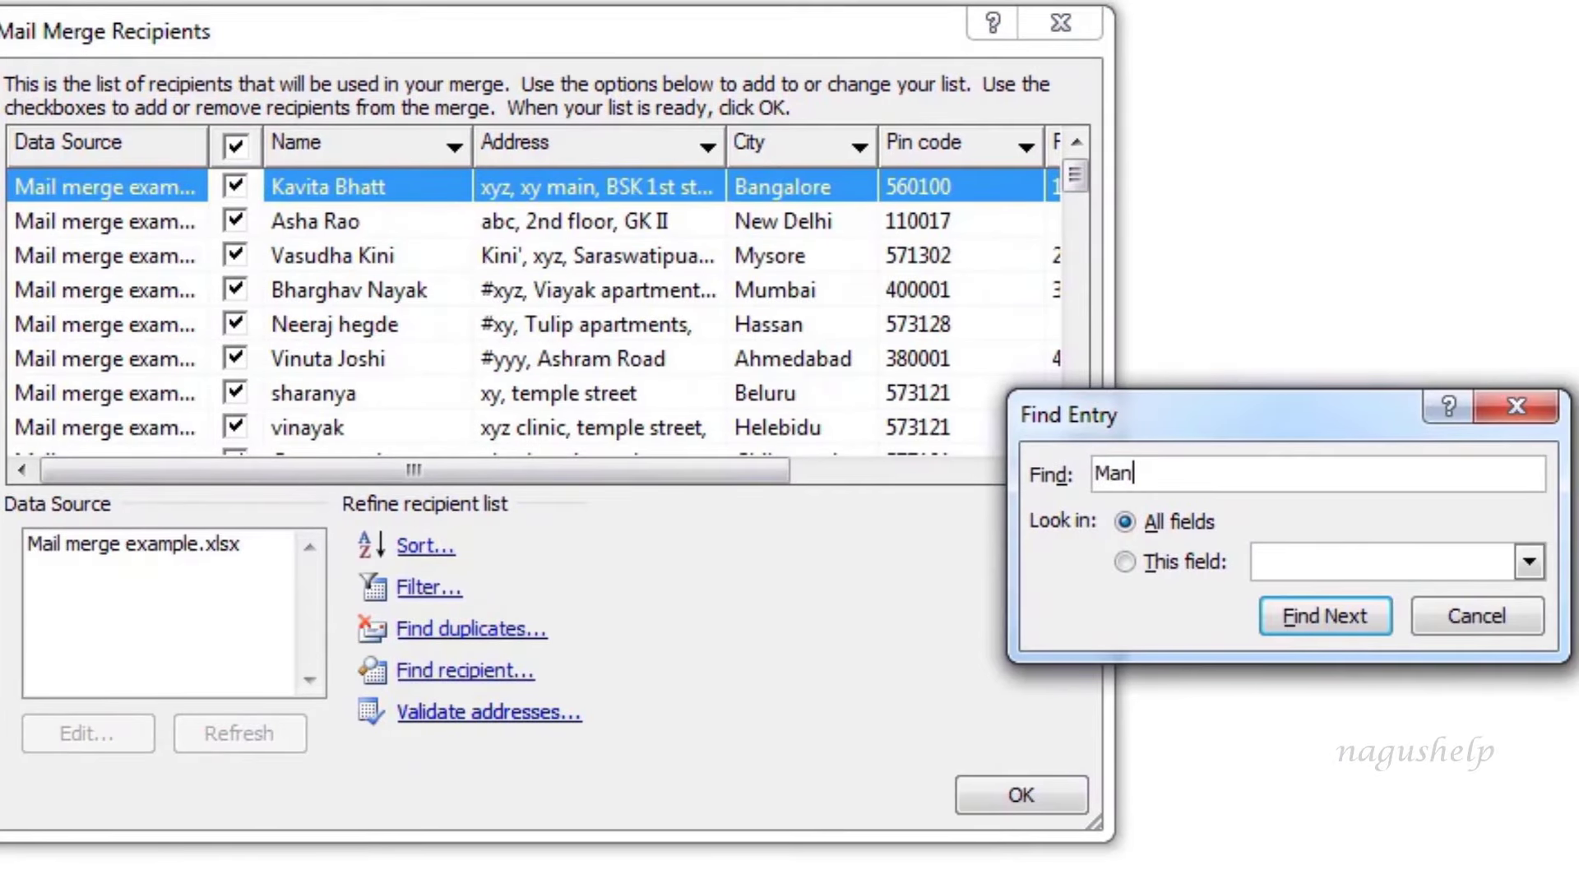
click(1308, 618)
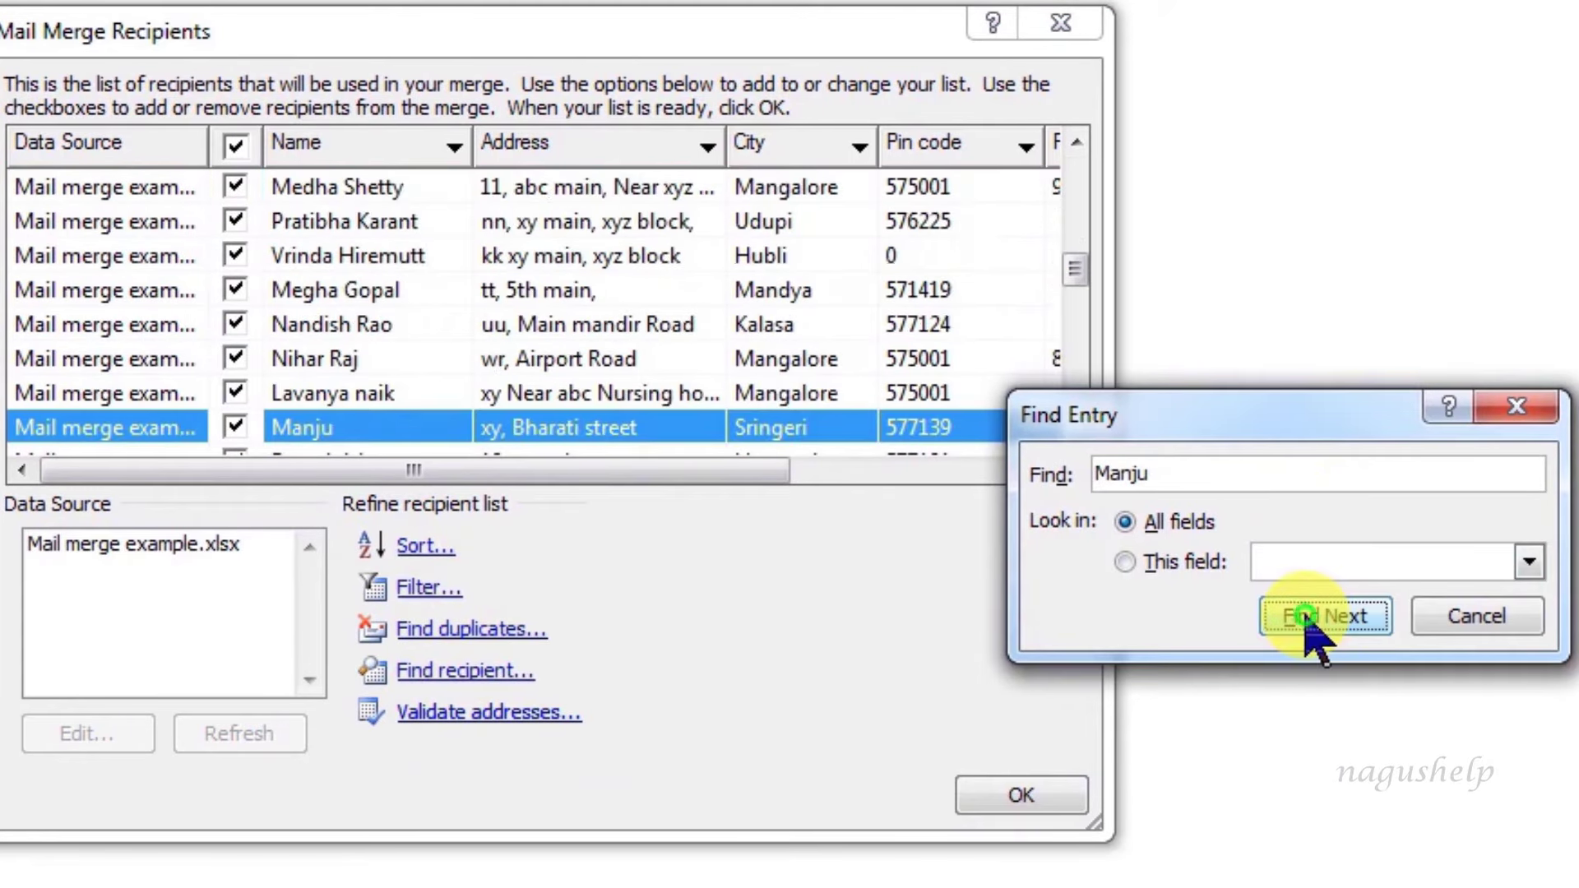
click(1455, 621)
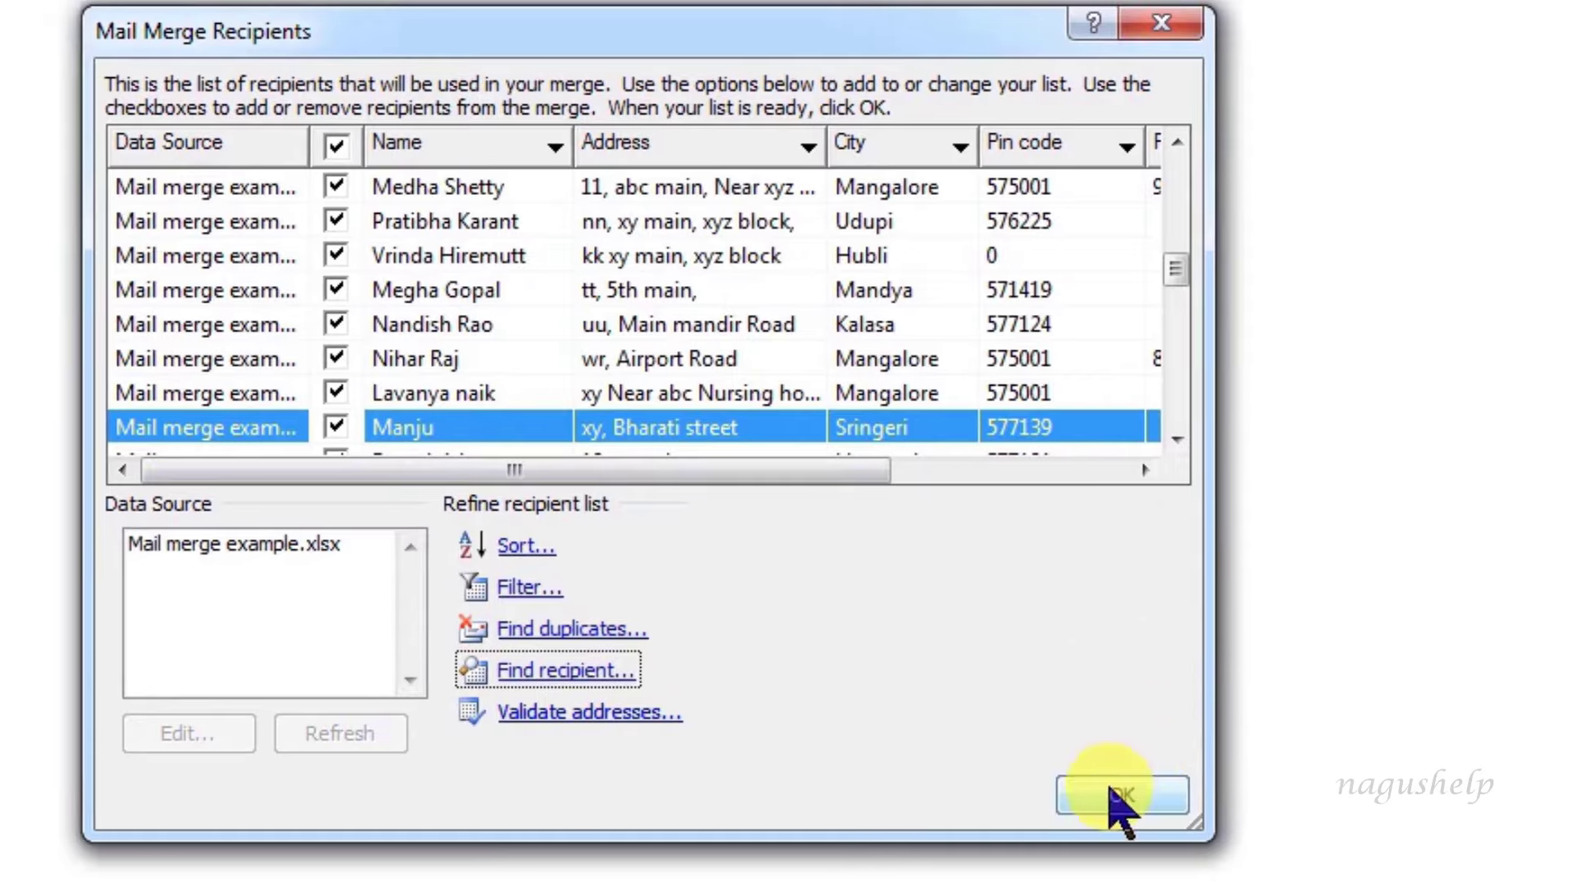
click(1021, 795)
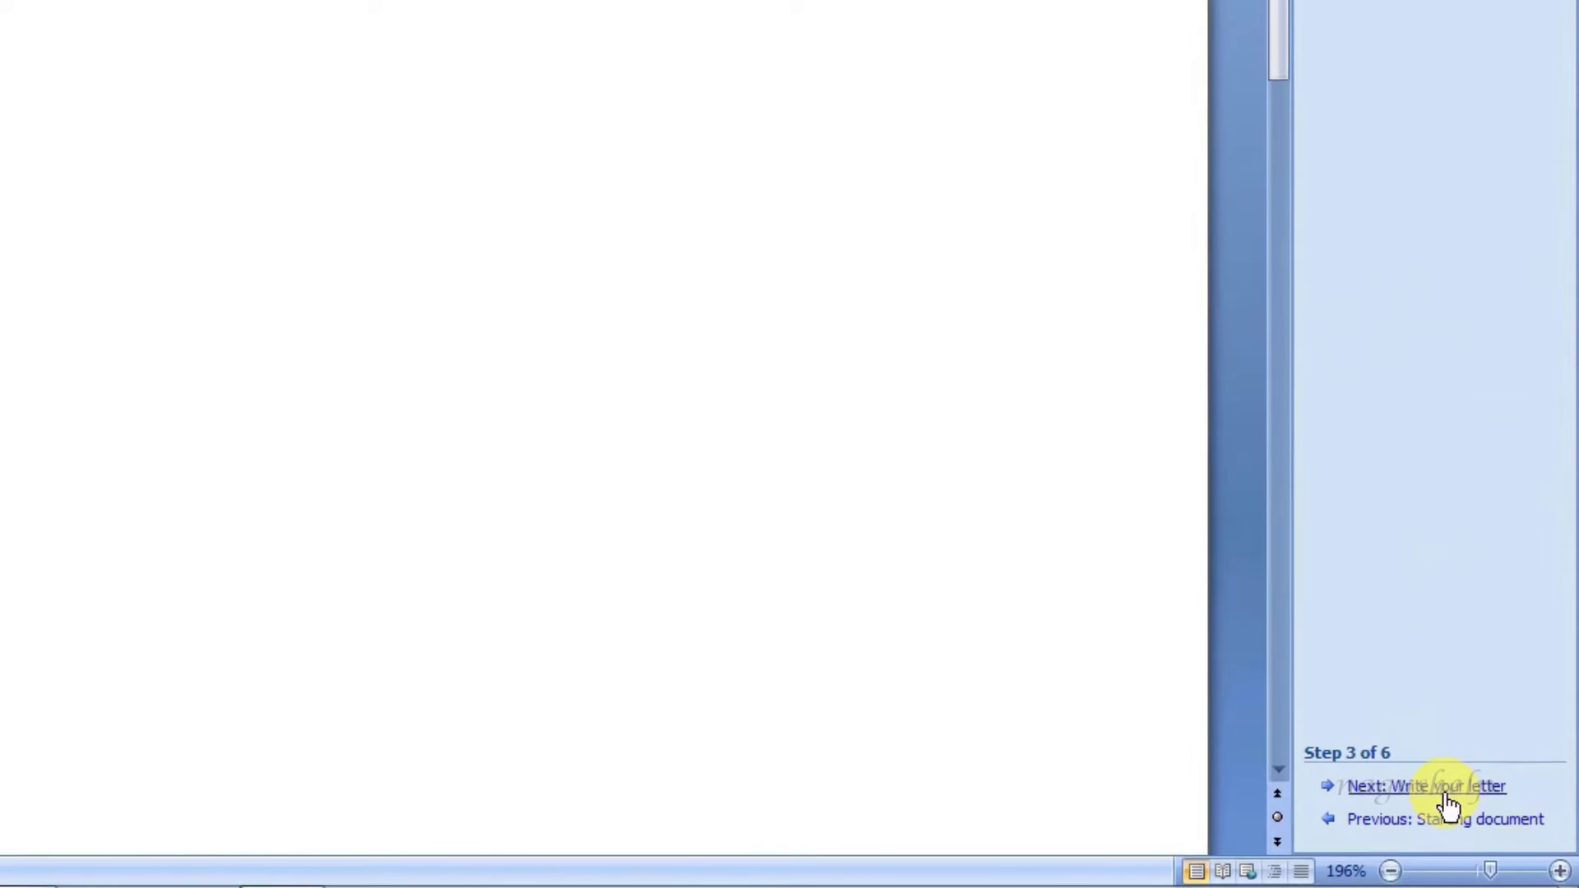
Advance to Write your letter and insert an auto-updating 20-Dec-17 date.
click(1446, 796)
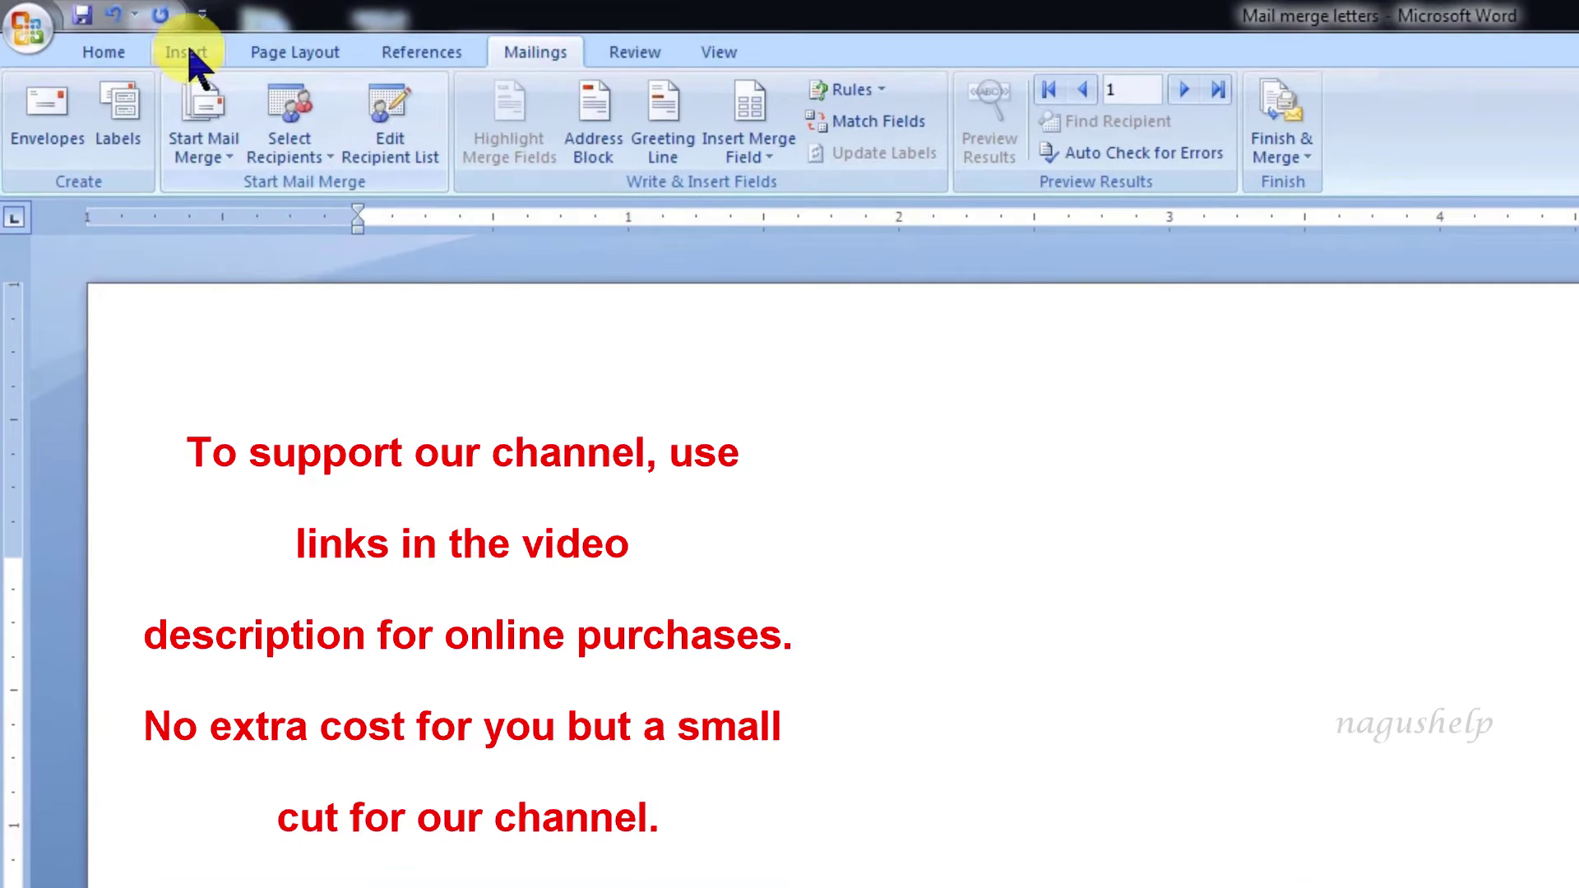
click(190, 47)
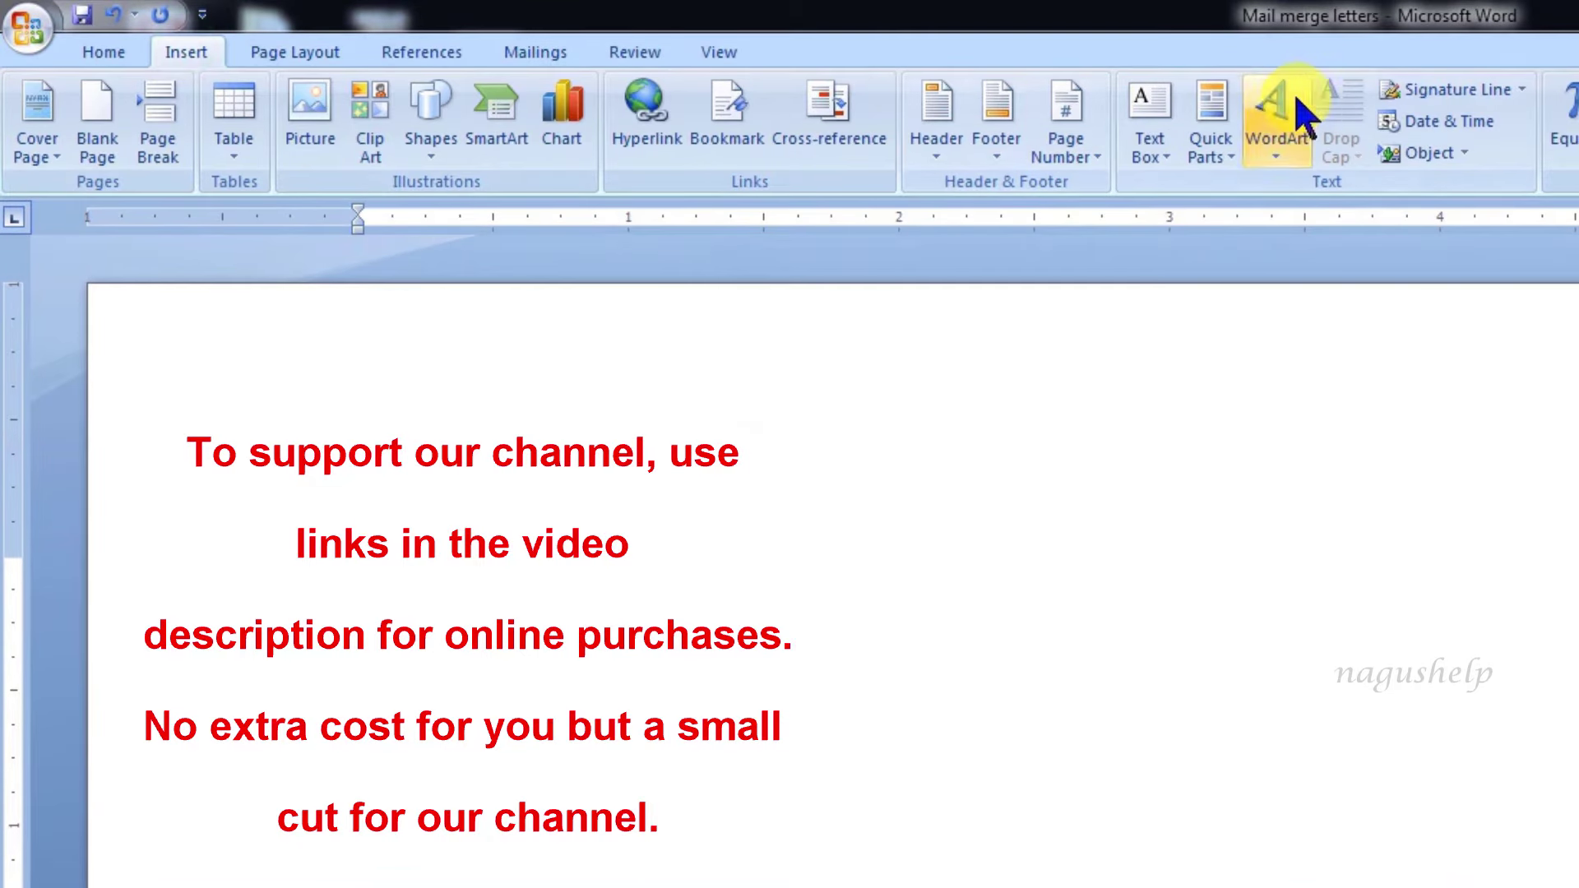
click(1424, 119)
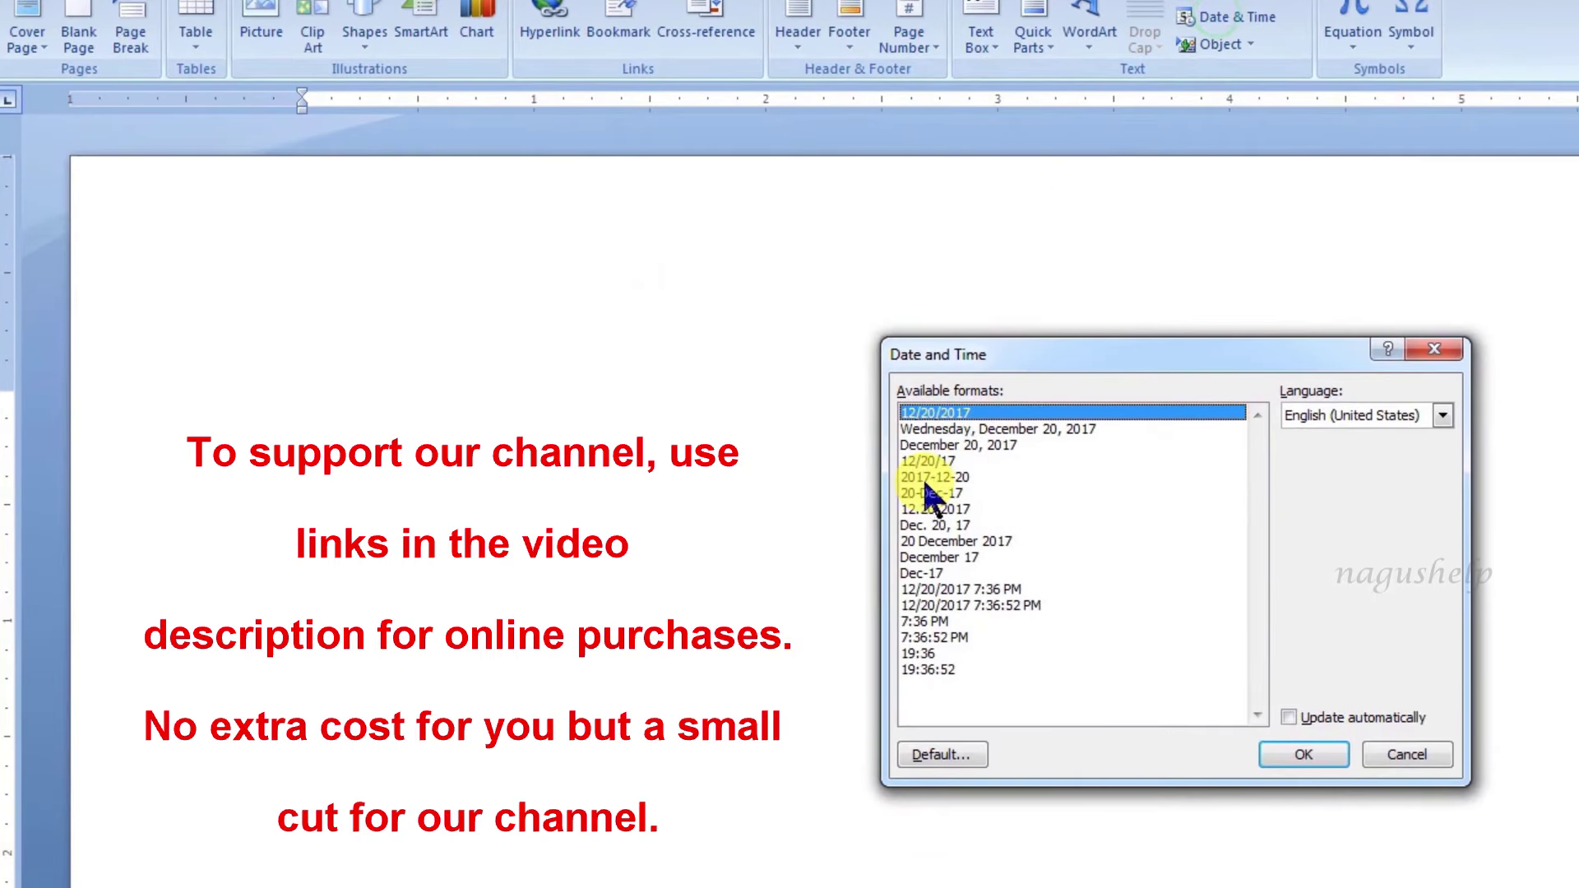
click(915, 493)
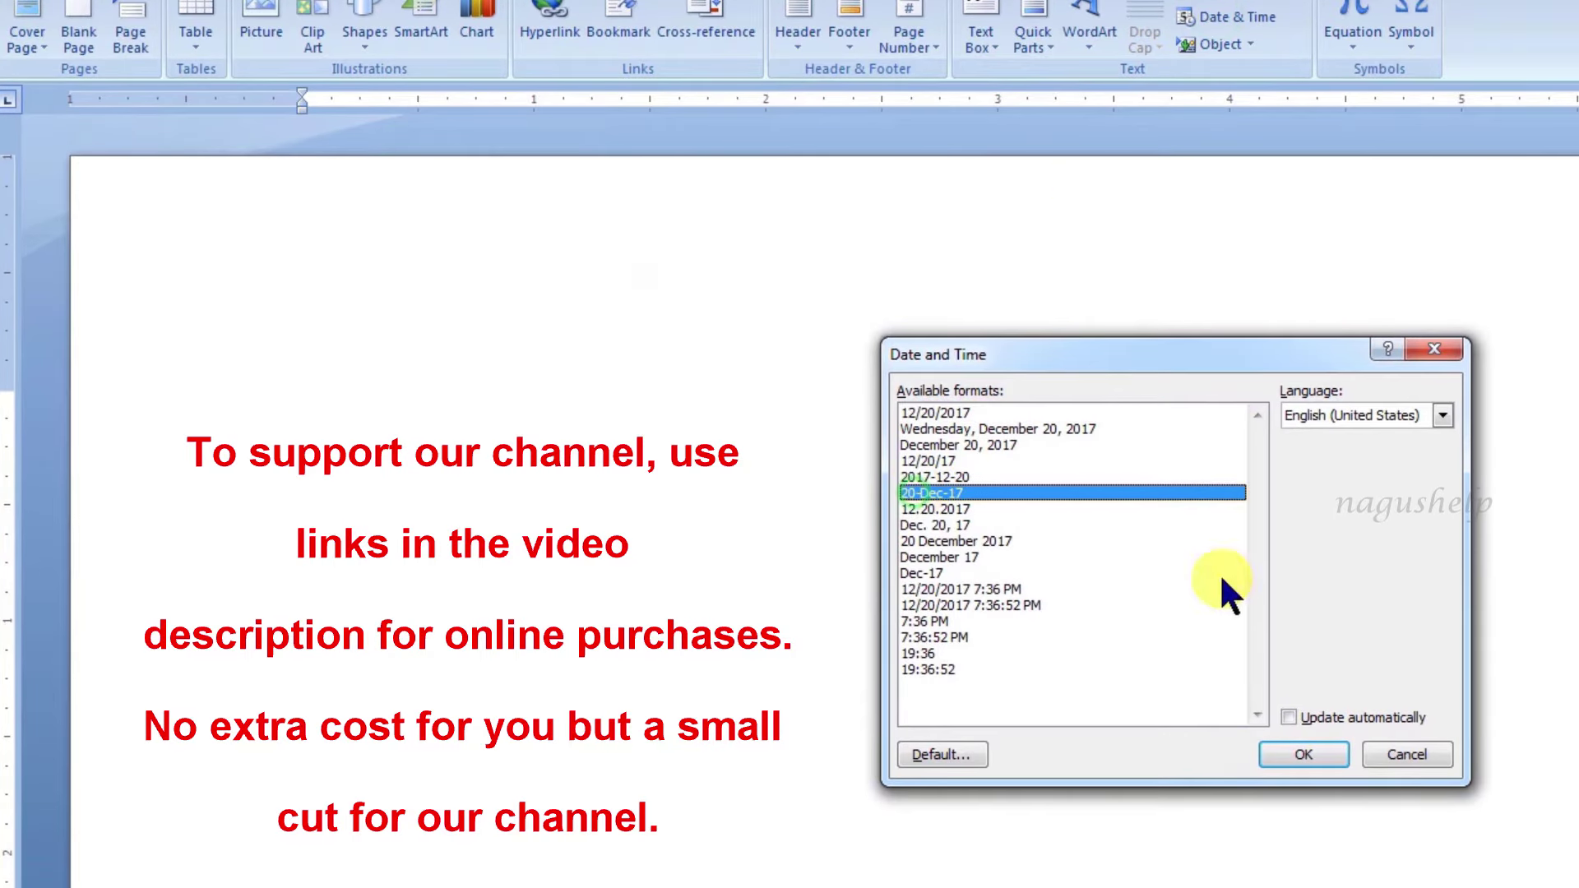
click(1288, 718)
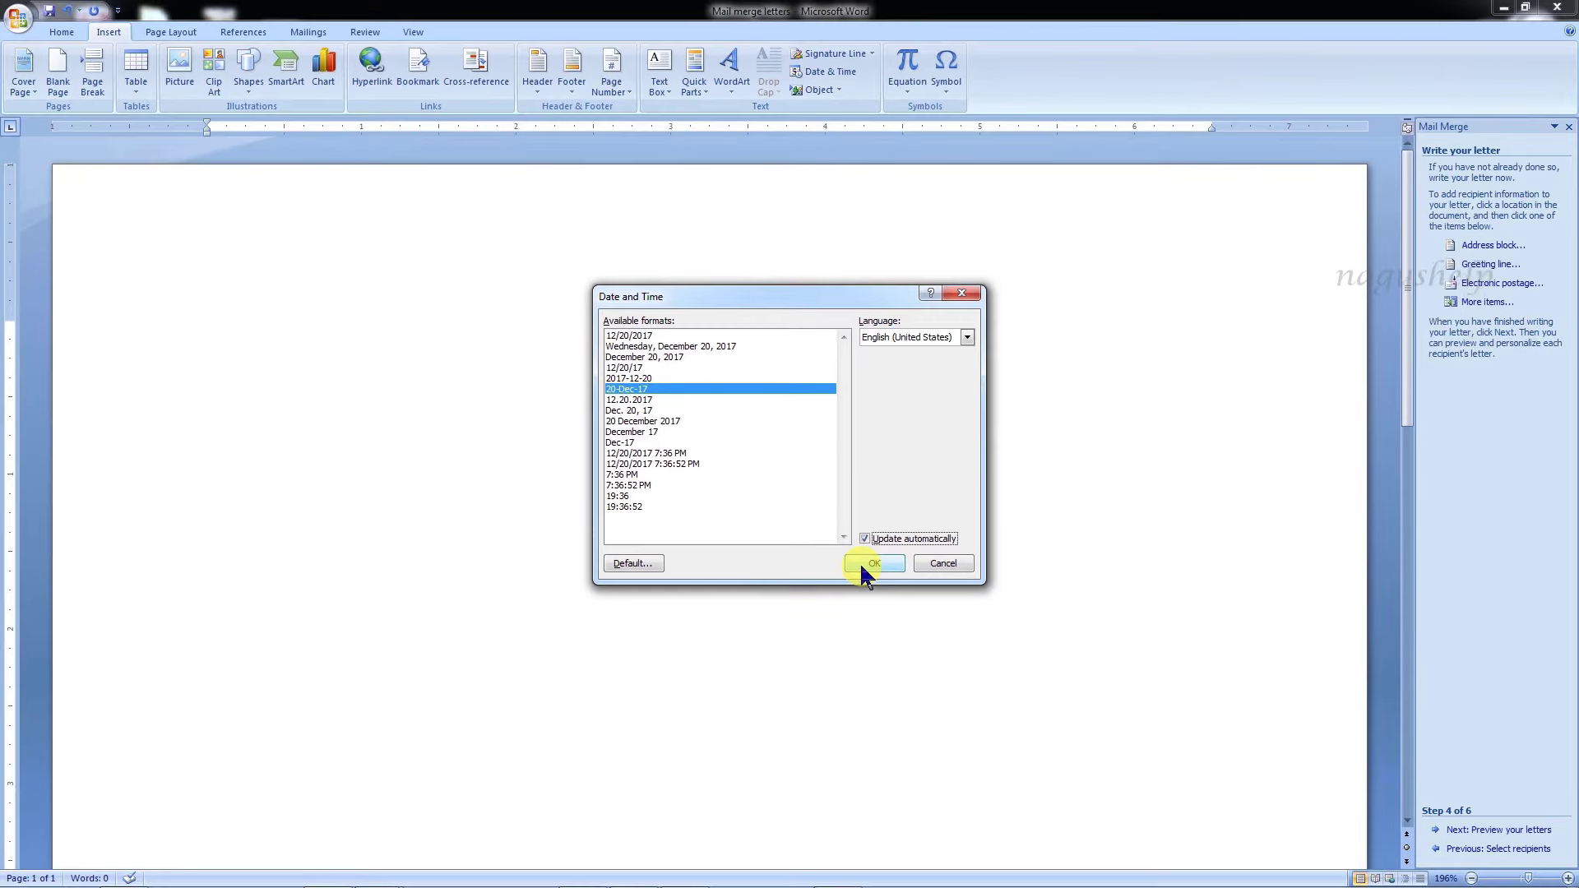
click(873, 563)
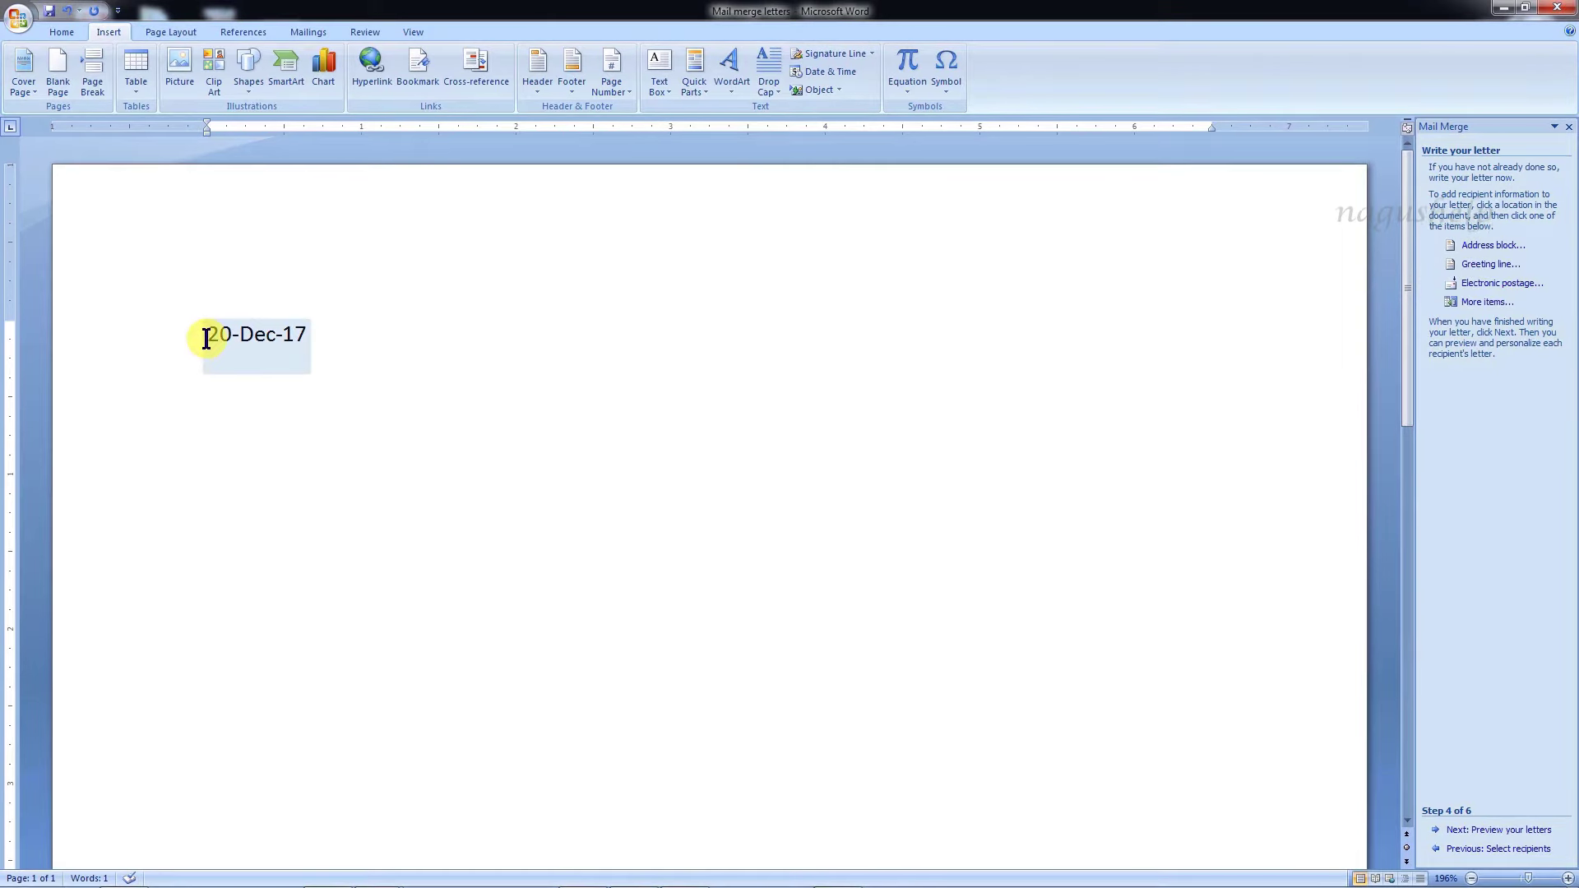
Right-align the date and start a new line below it.
click(206, 339)
click(66, 33)
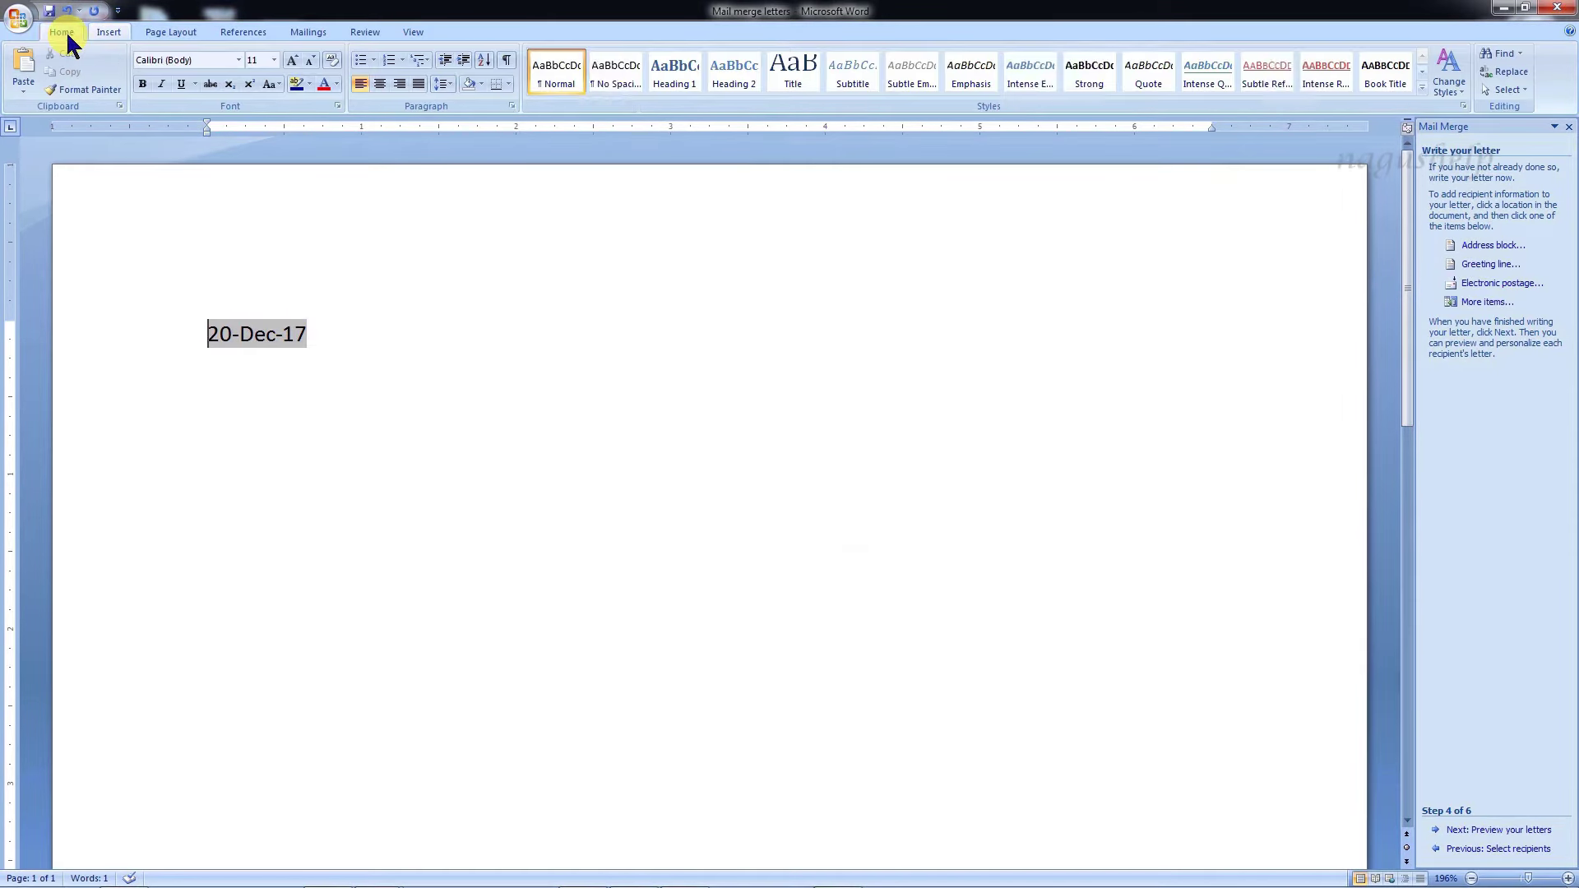
click(399, 83)
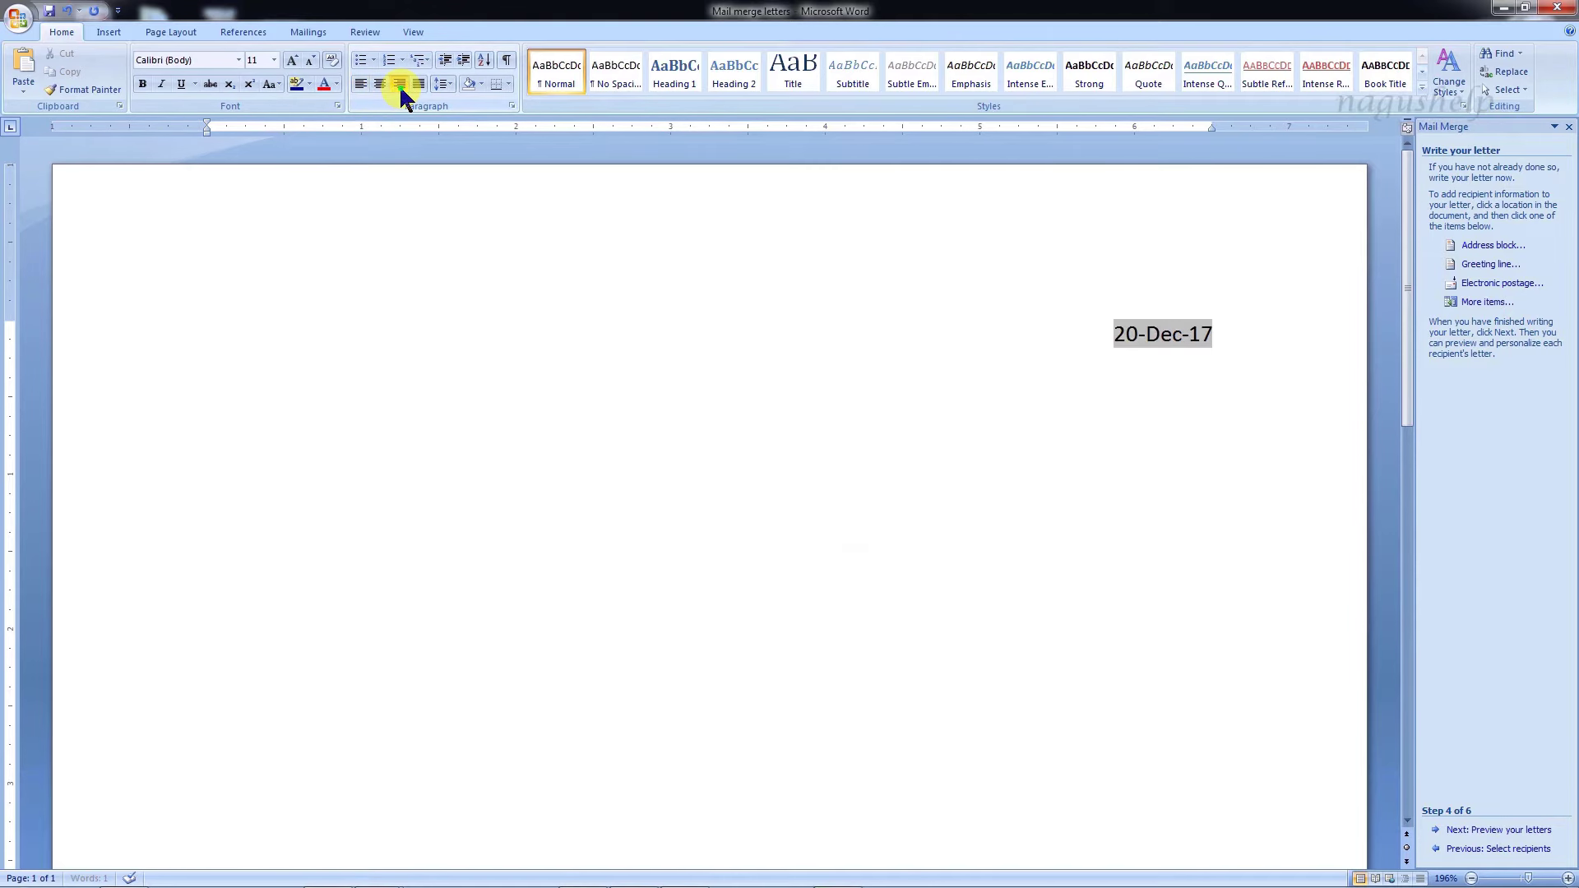
click(1240, 338)
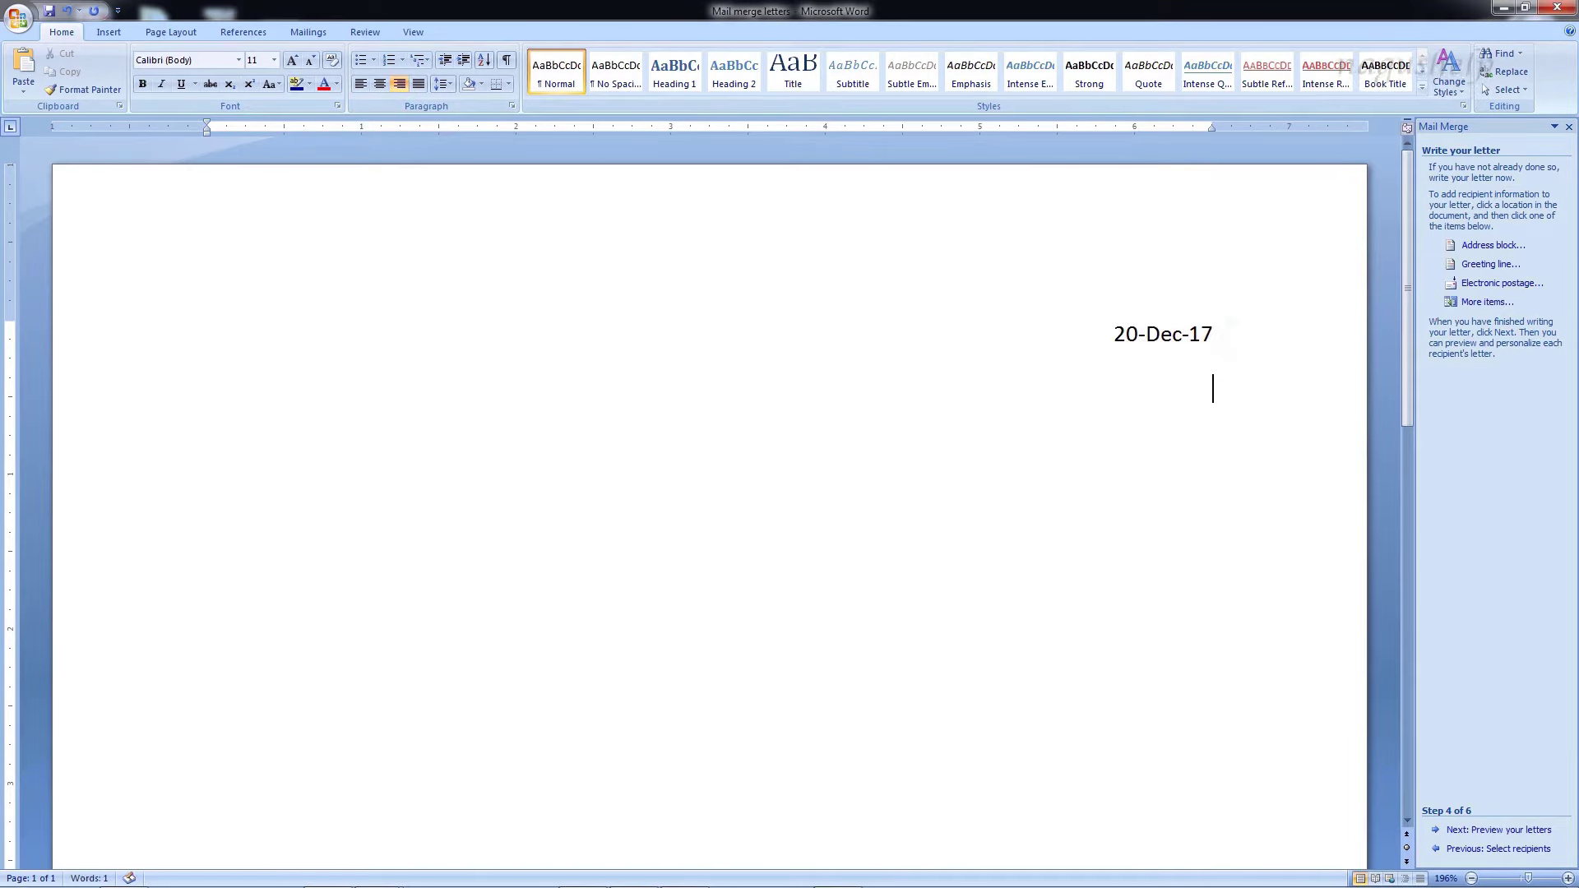
key(Return)
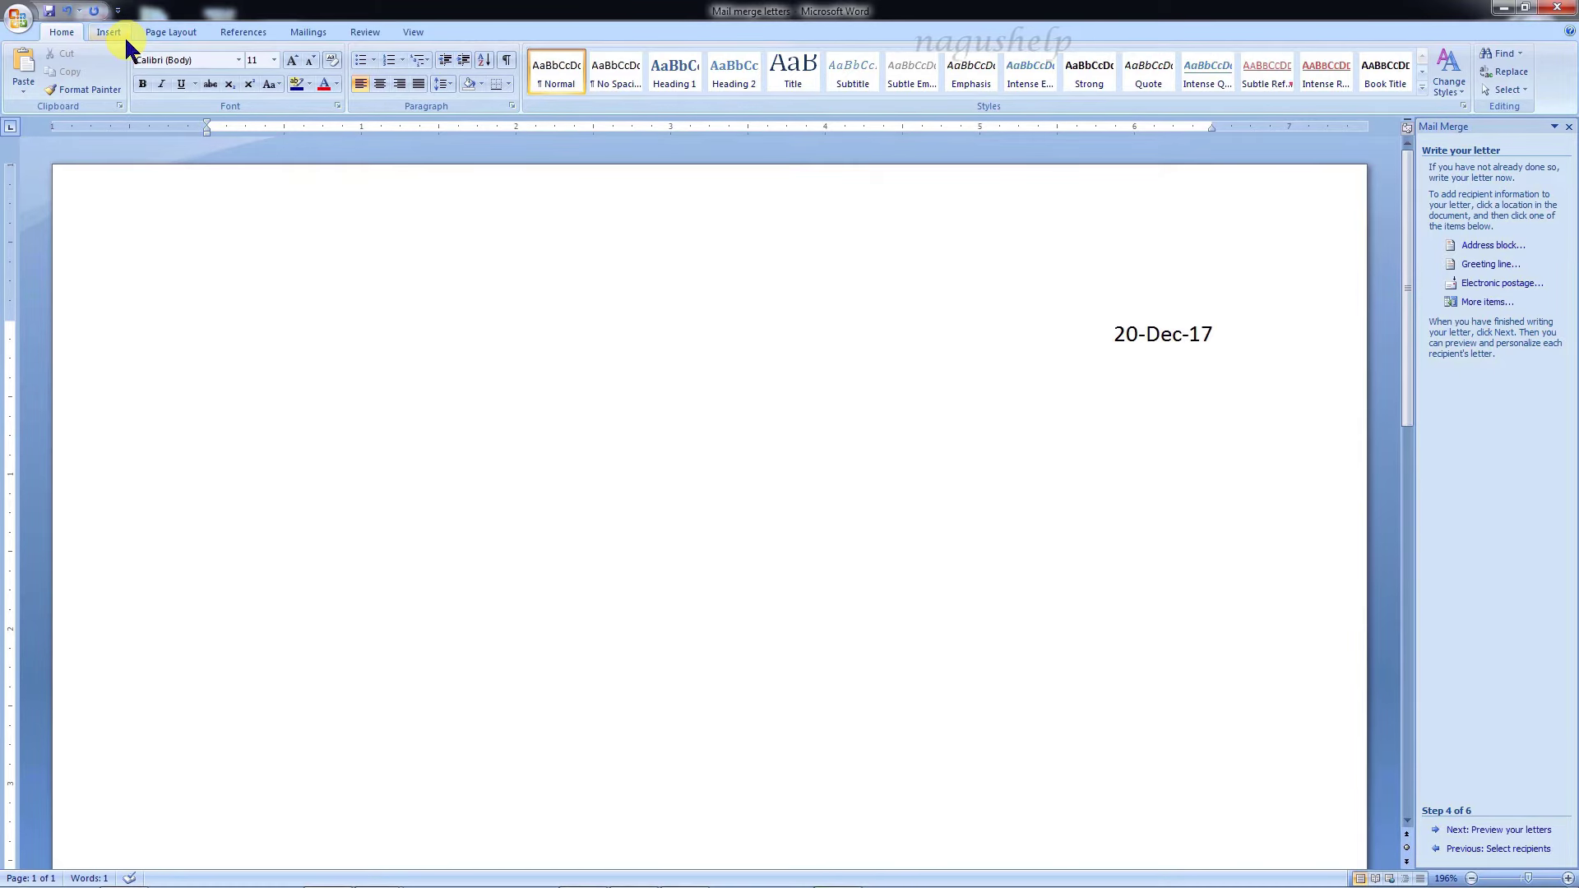
Insert the Name and Address merge fields, ending with a new line.
click(290, 35)
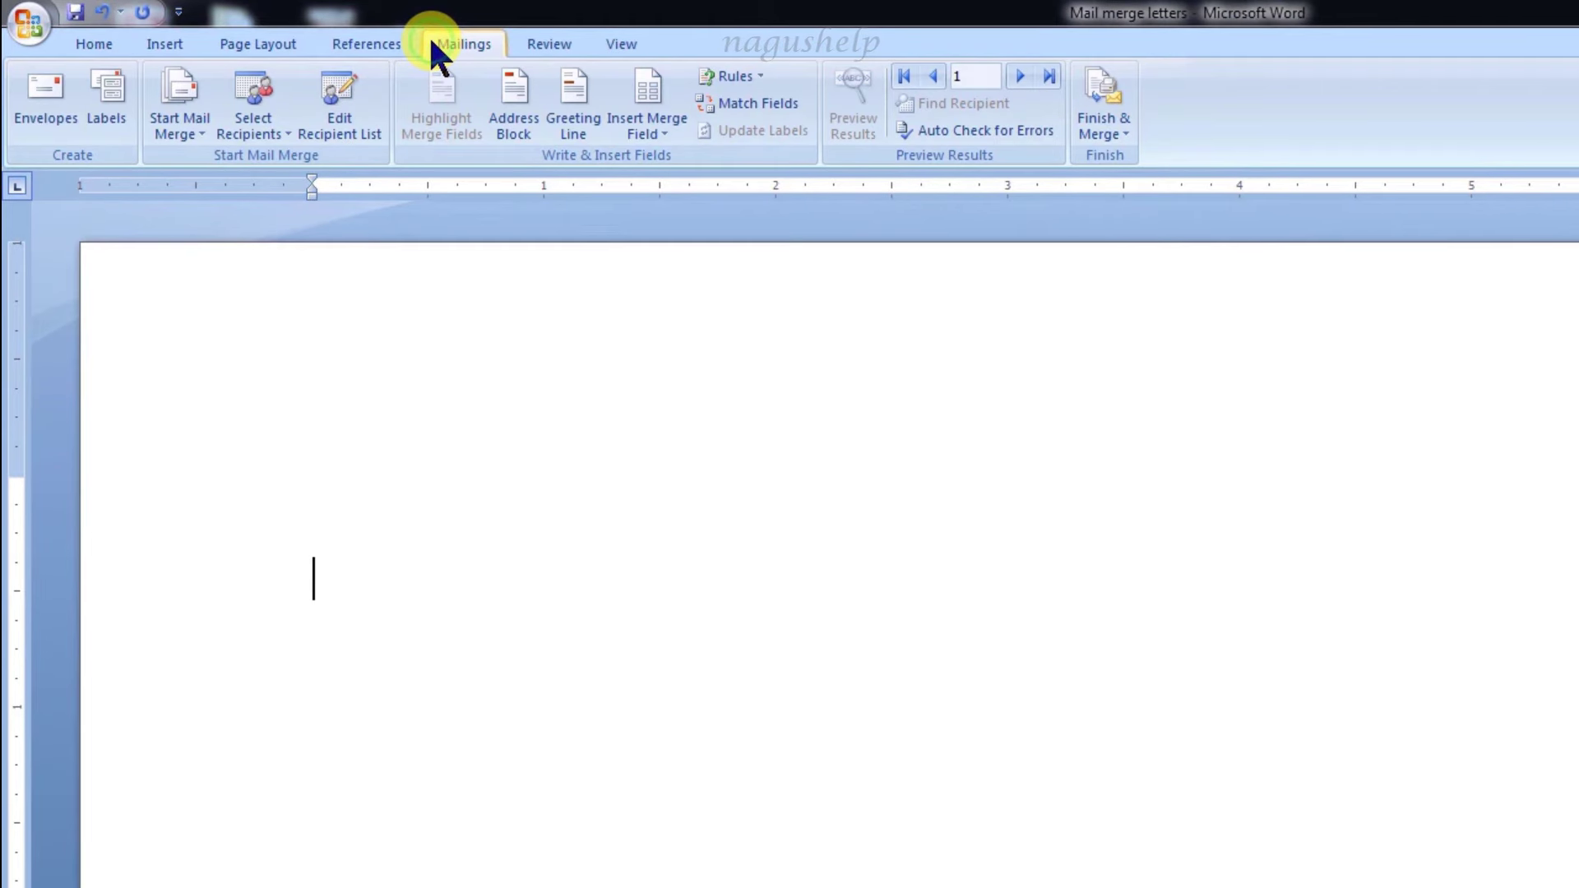
click(658, 132)
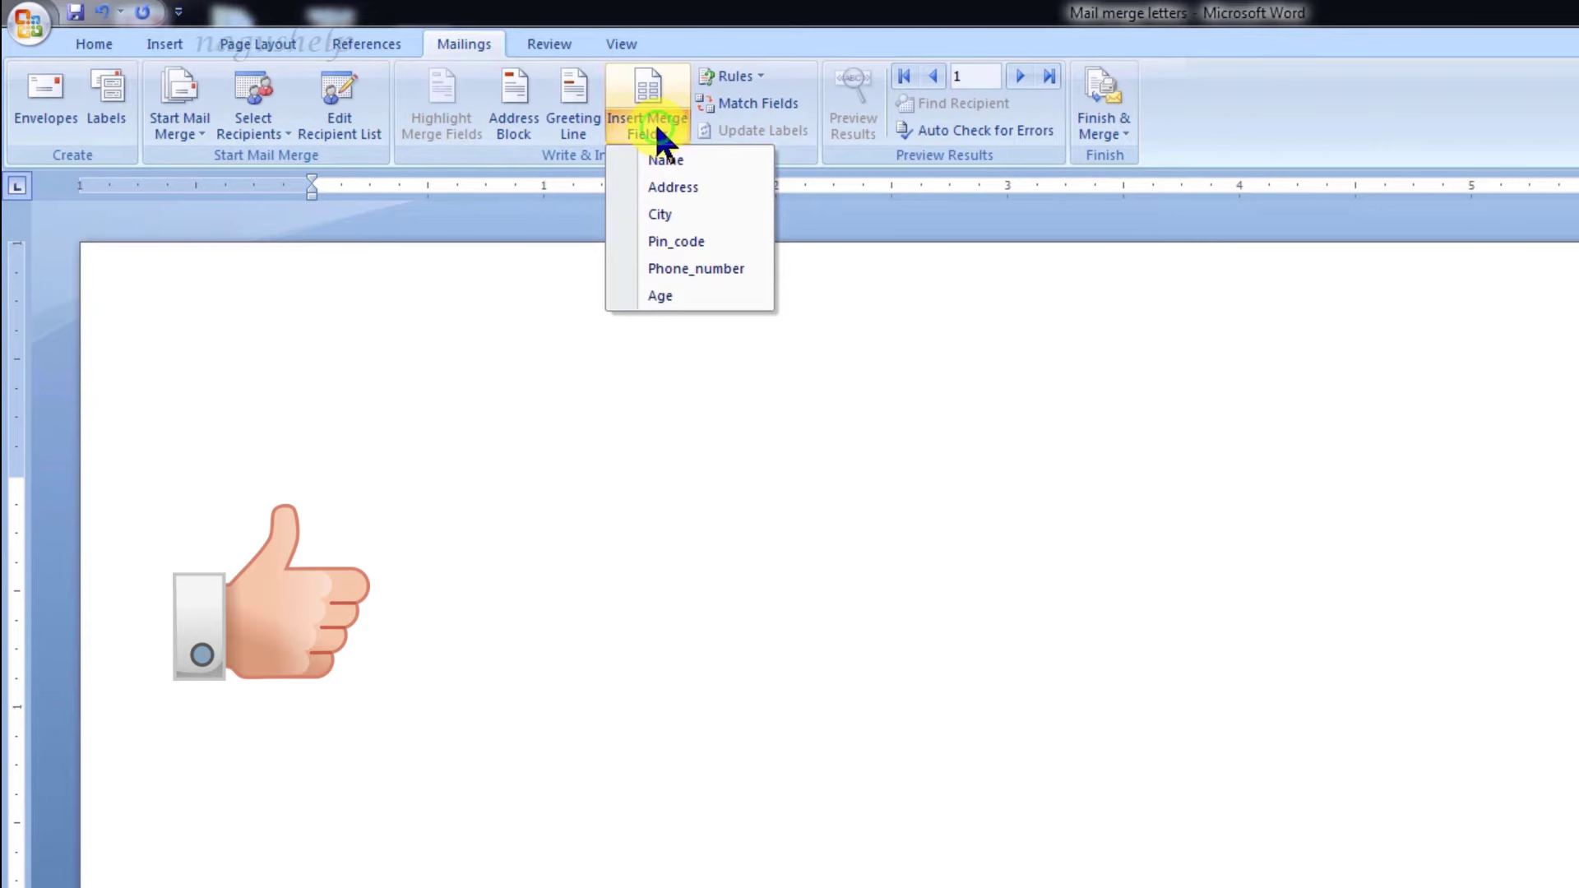
click(661, 159)
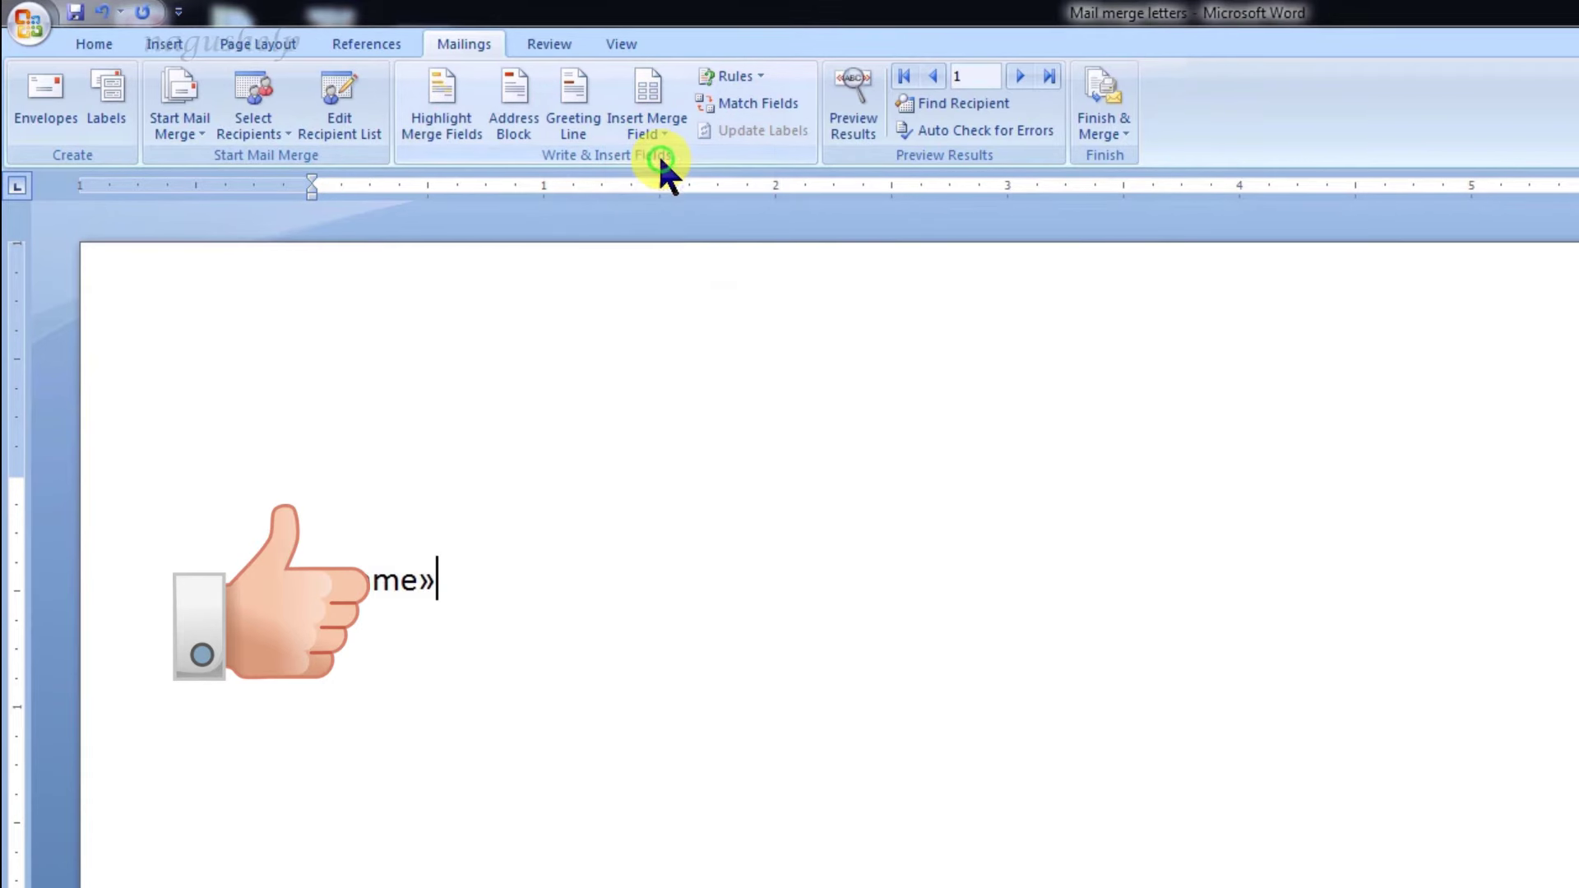
click(648, 134)
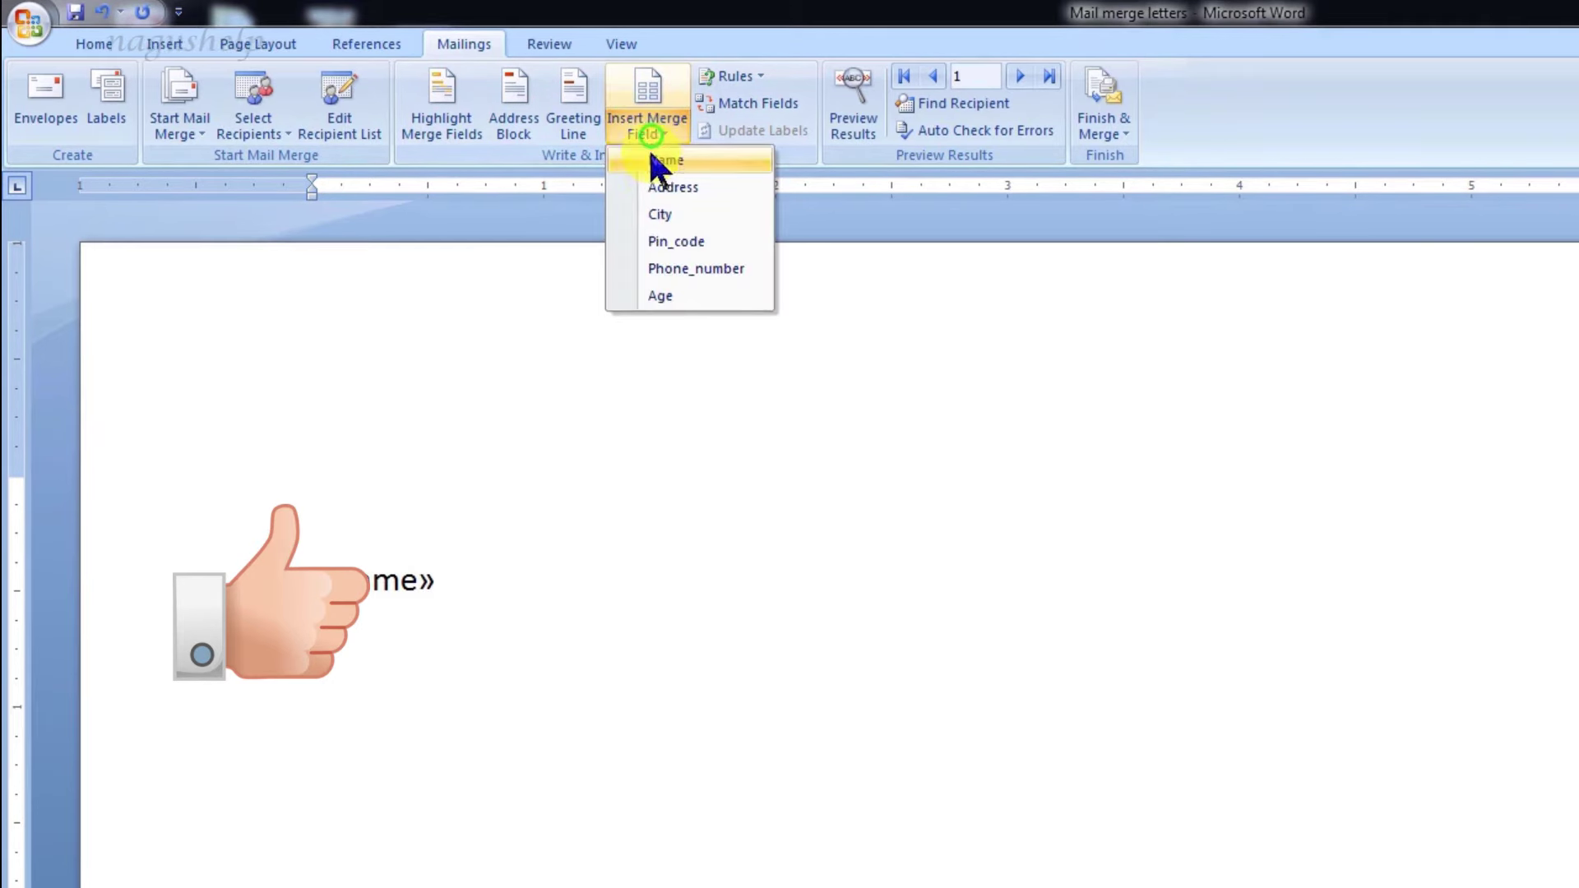
click(663, 189)
key(Return)
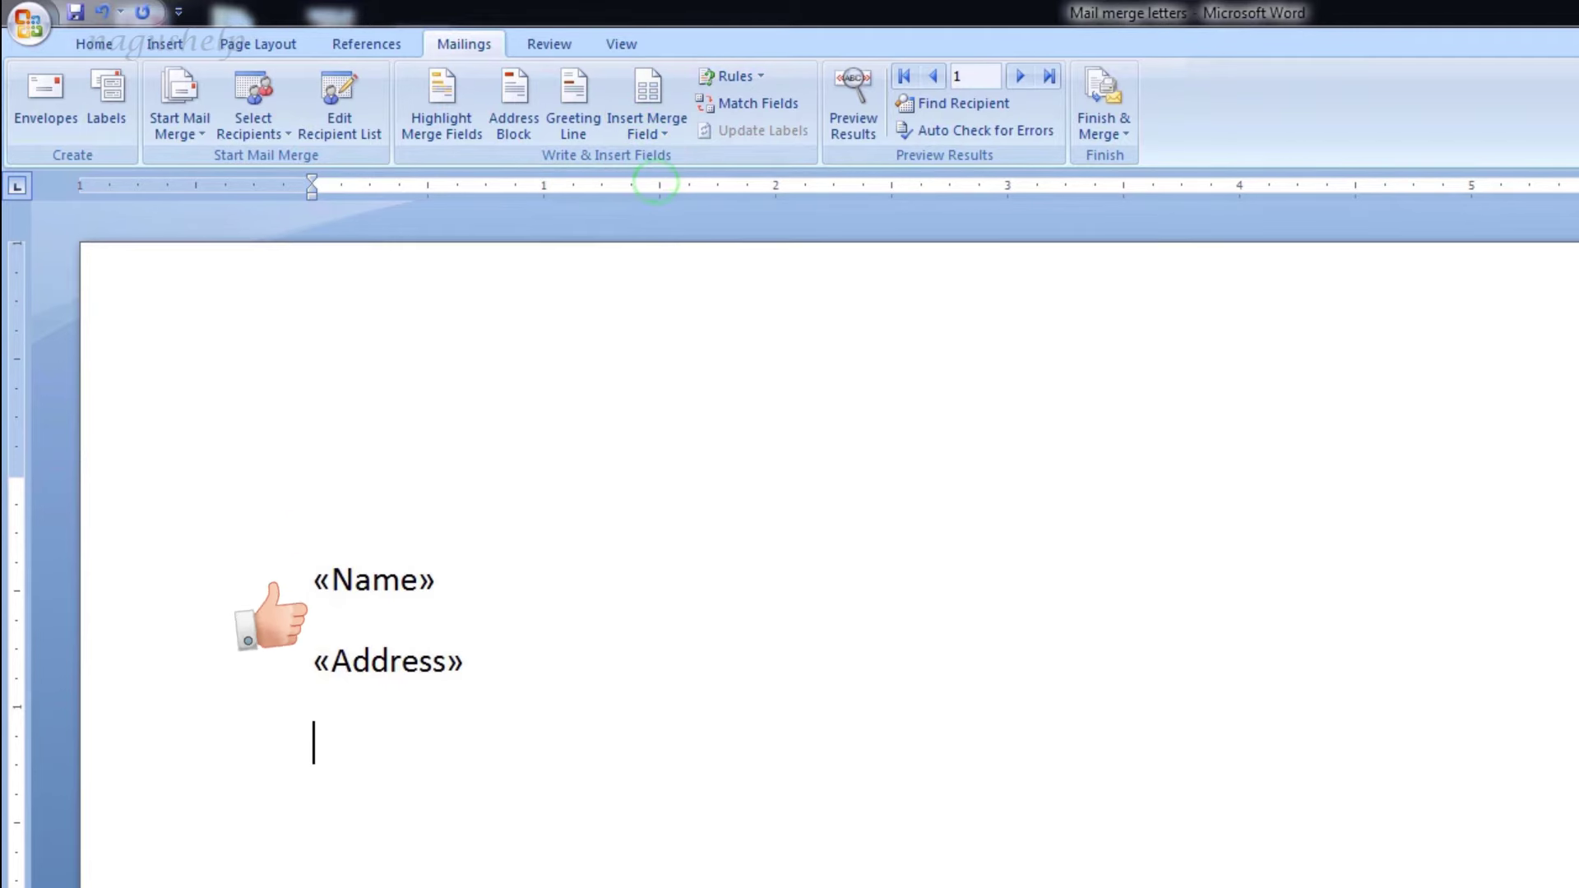
Add a 'City - Pin_code' line and preview the letter with recipient data.
click(655, 141)
click(670, 212)
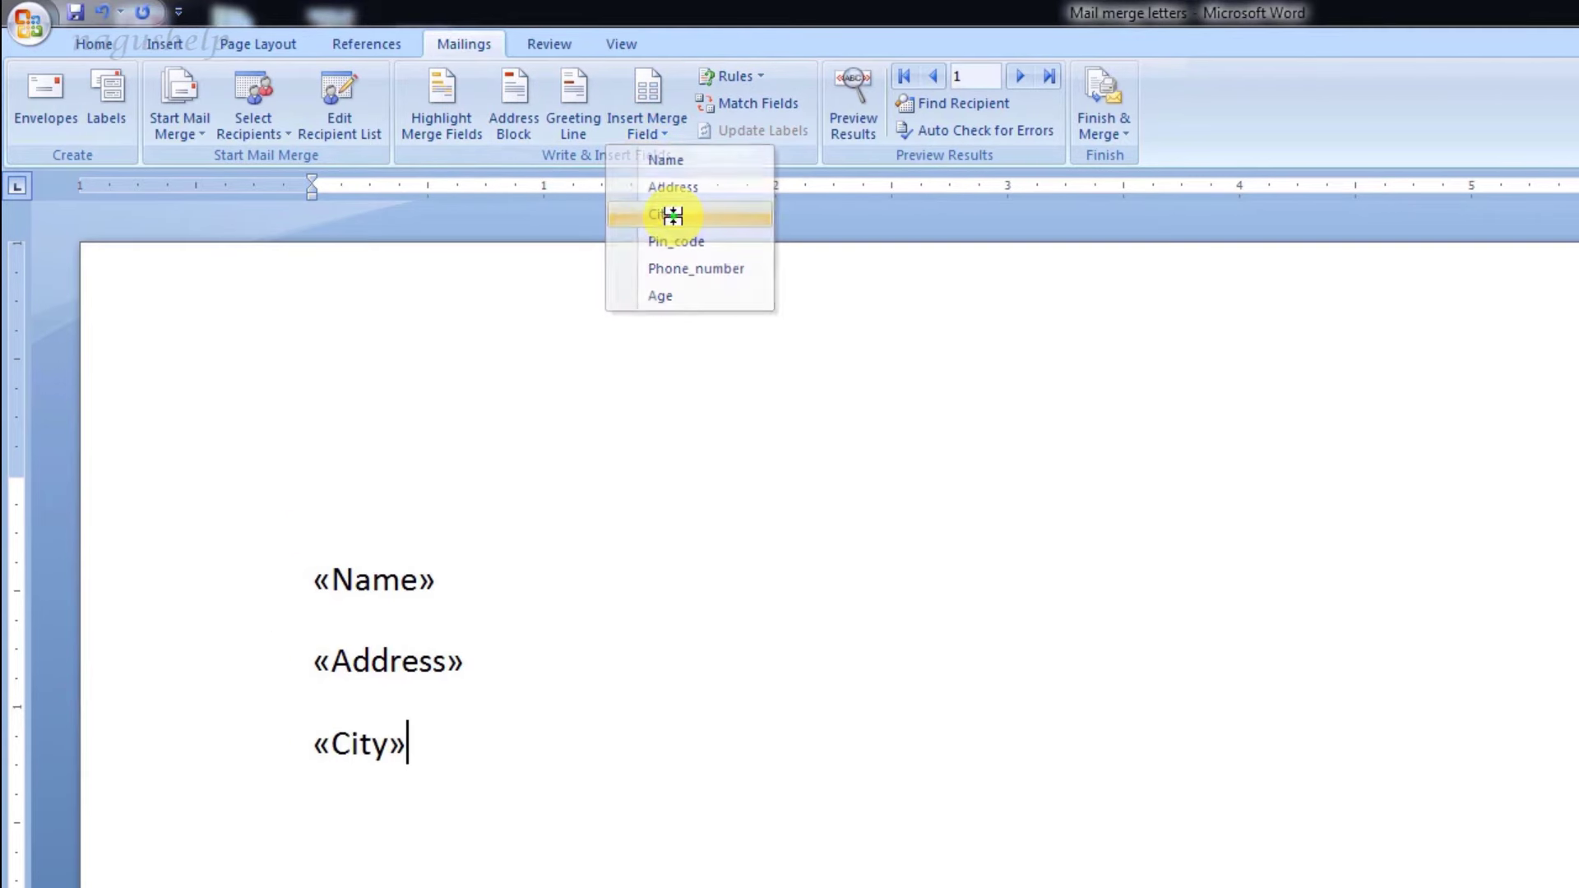
text(-)
click(653, 116)
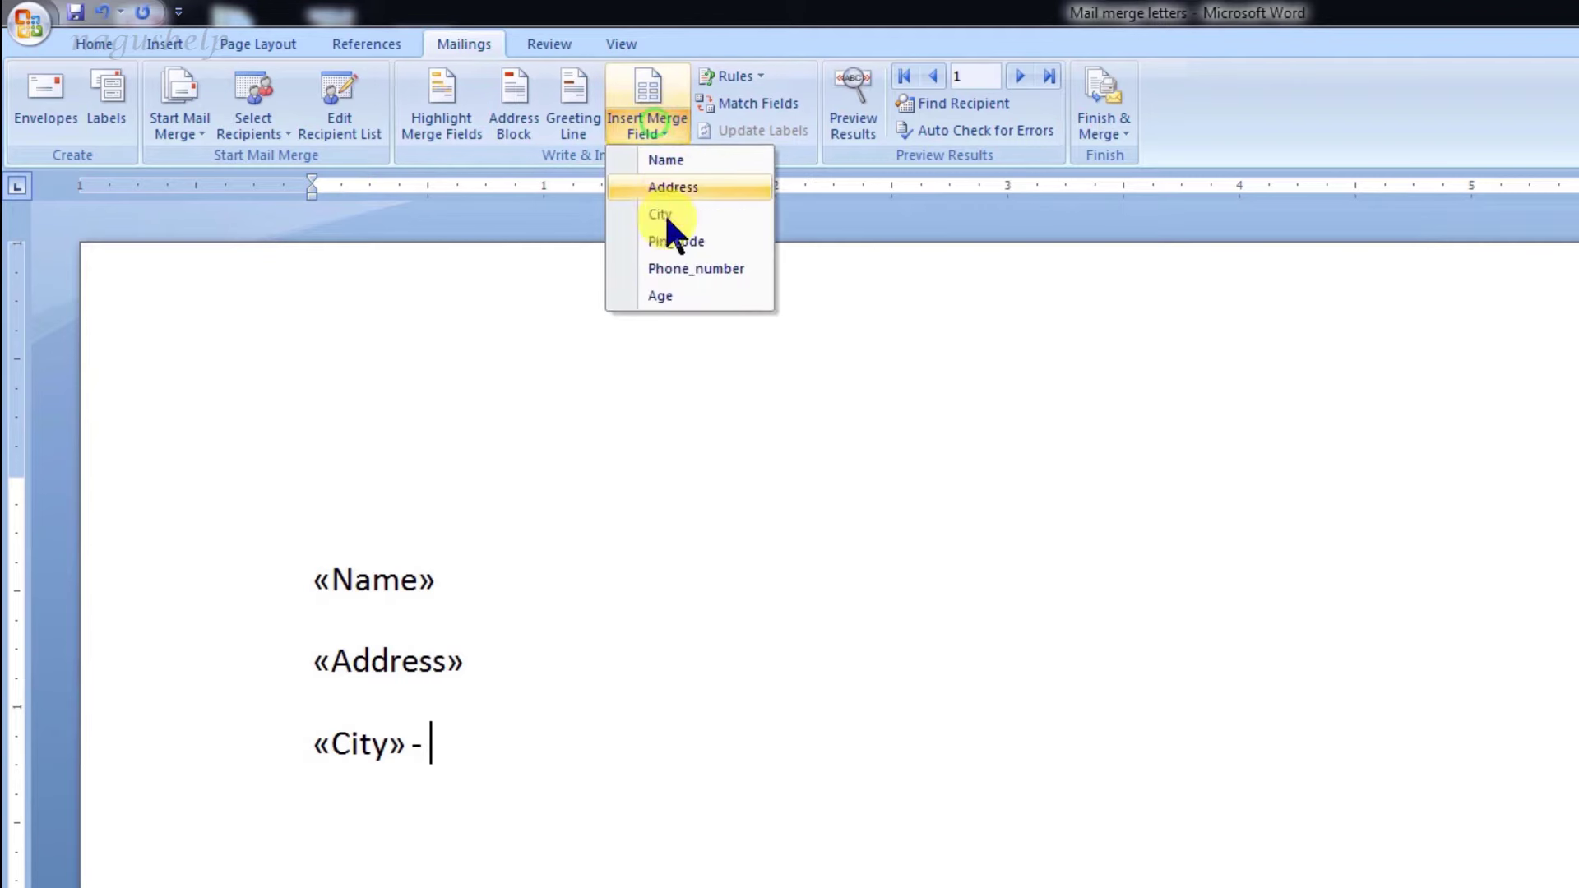
click(668, 236)
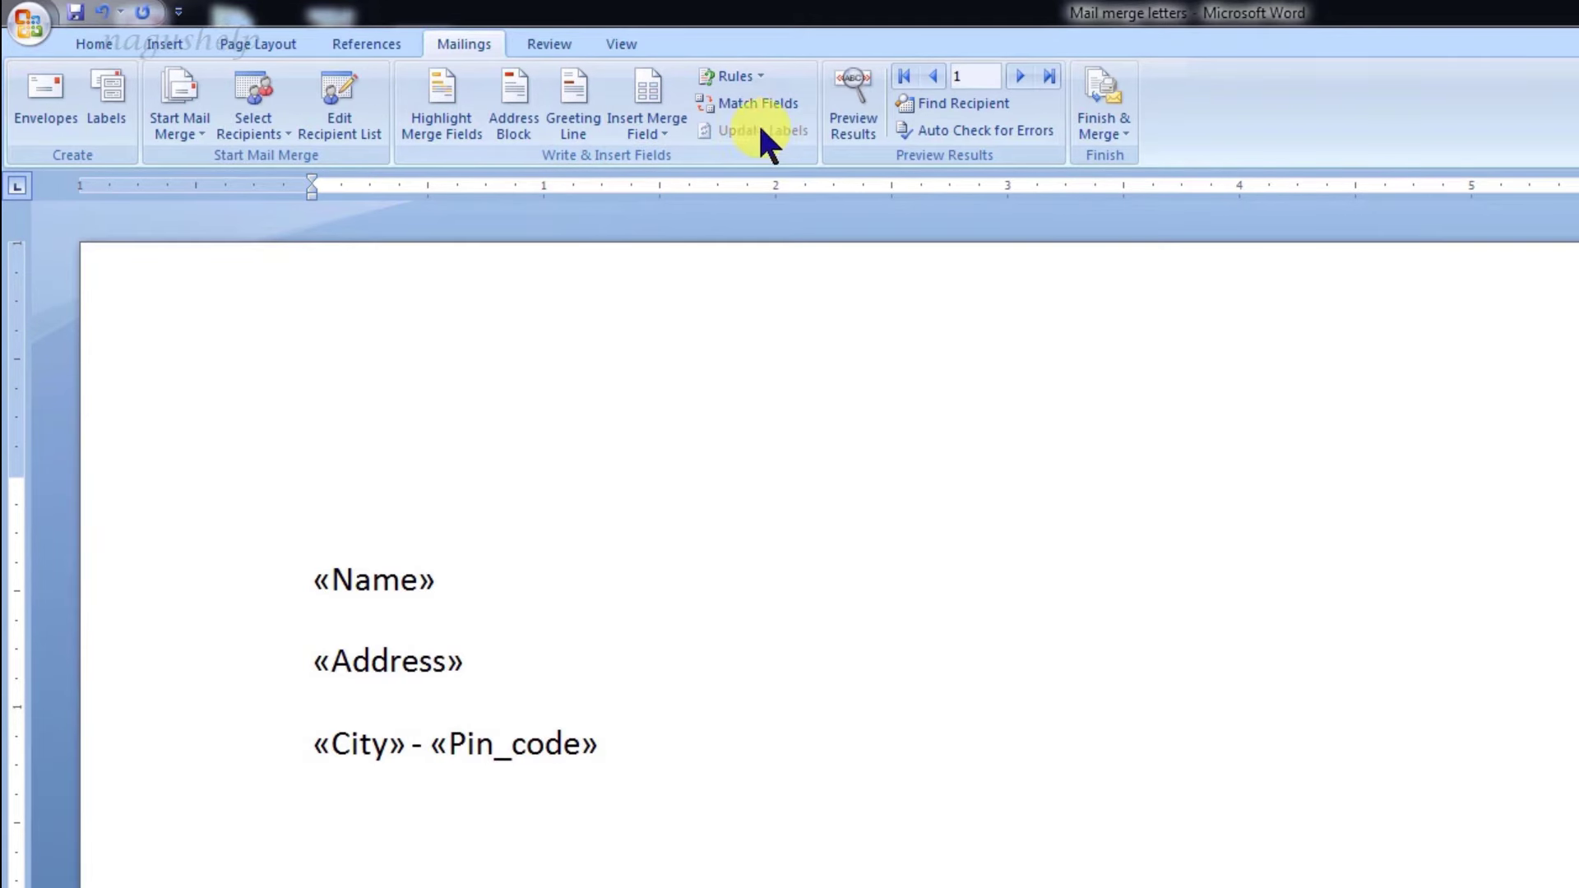
click(852, 124)
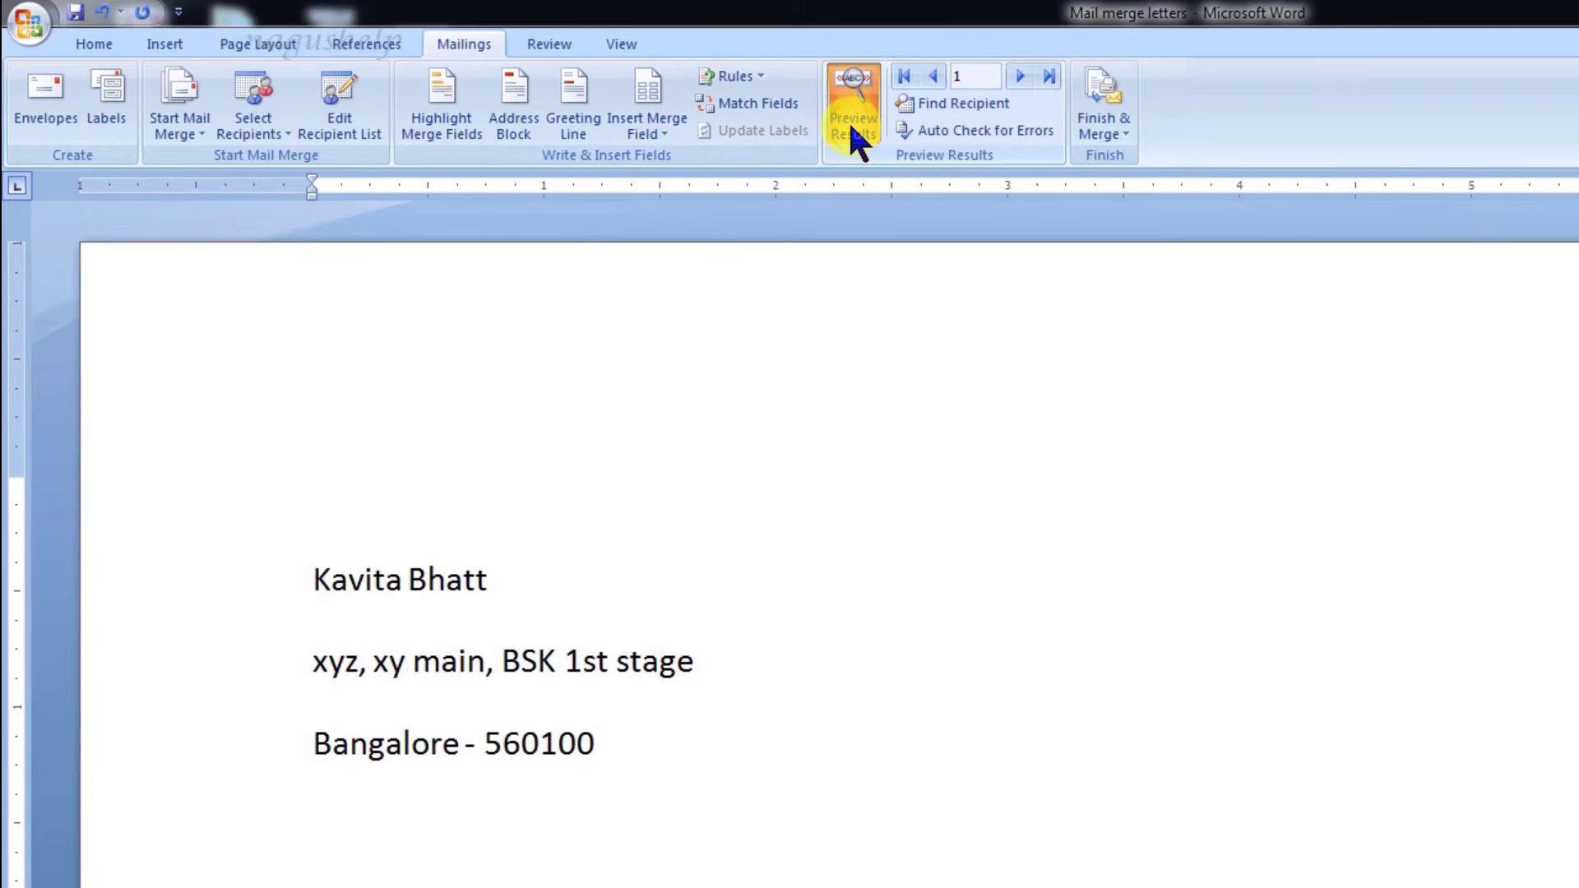
Browse recipient previews, jump to record 19, then return to raw merge fields.
click(1021, 77)
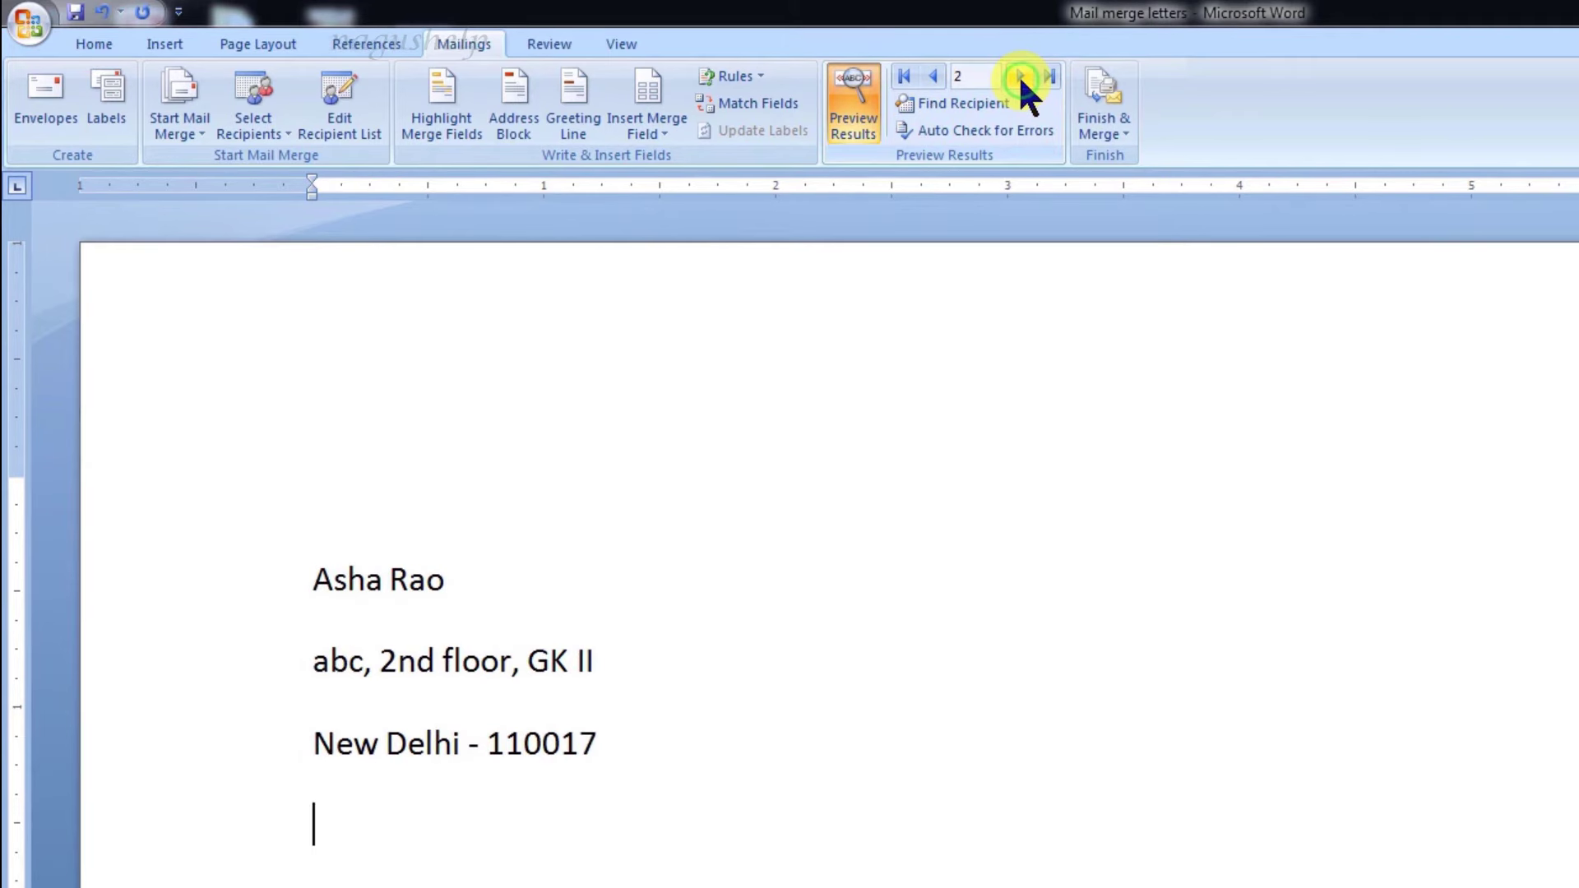
click(1021, 76)
click(939, 77)
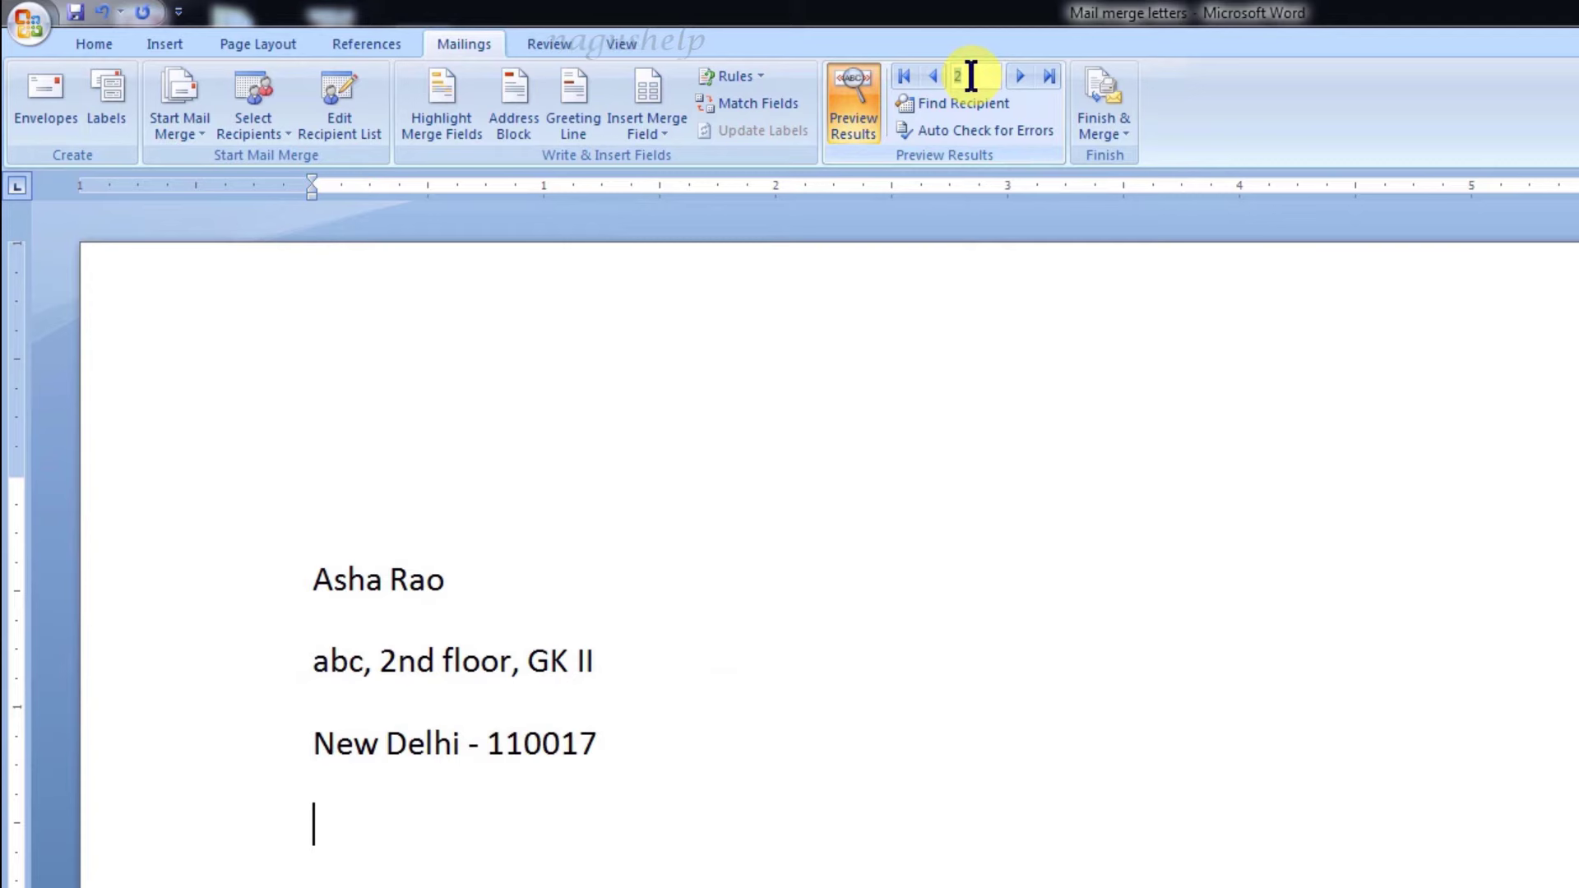
double_click(971, 76)
text(1)
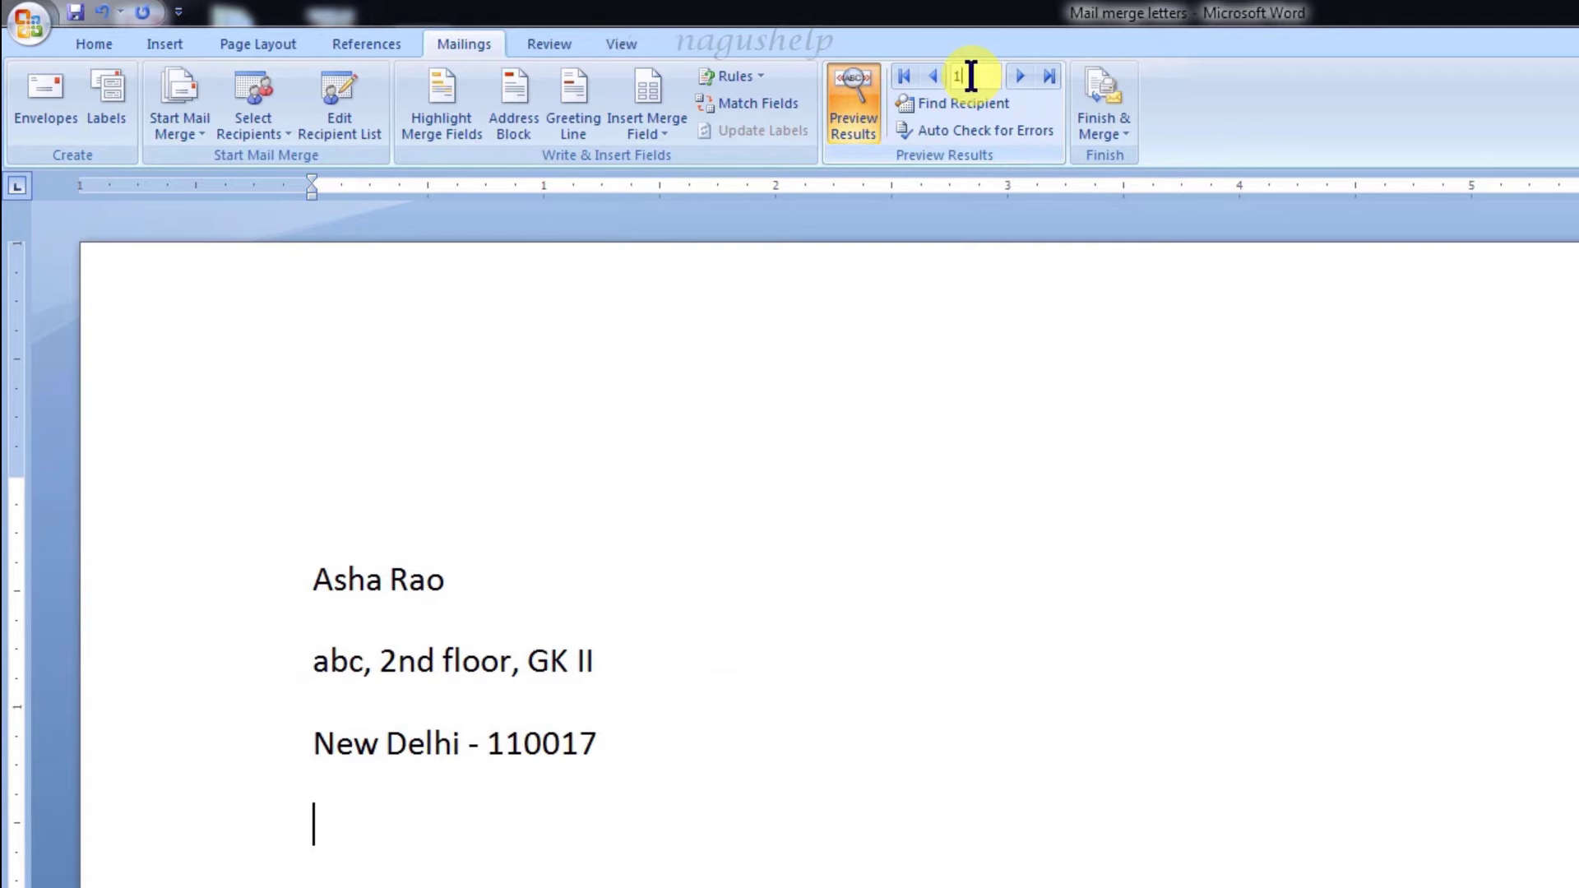
text(9)
key(Return)
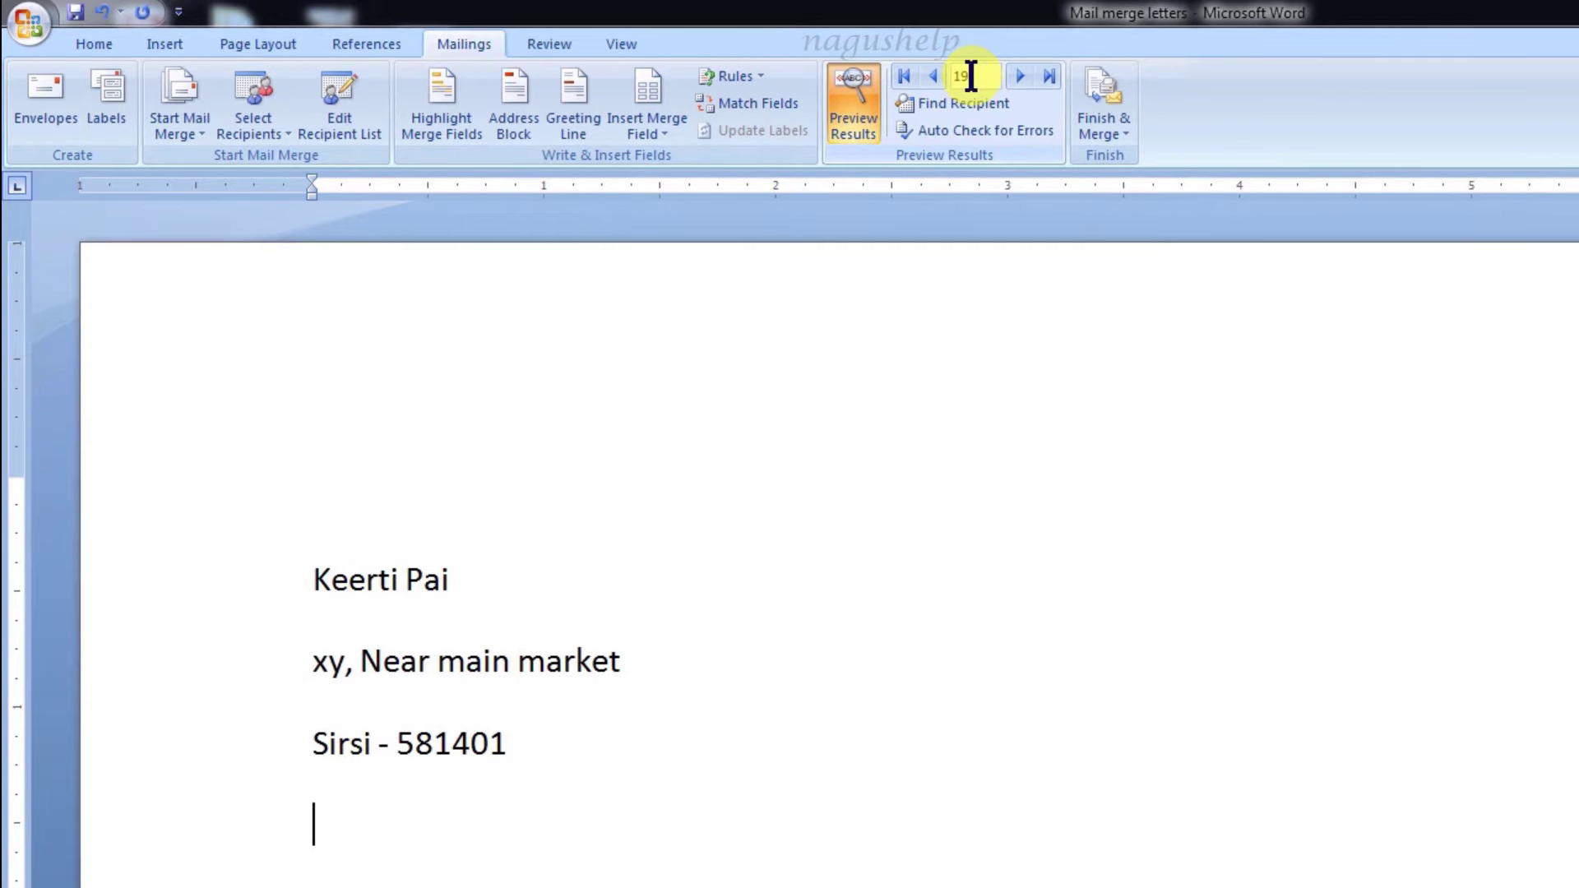
click(847, 123)
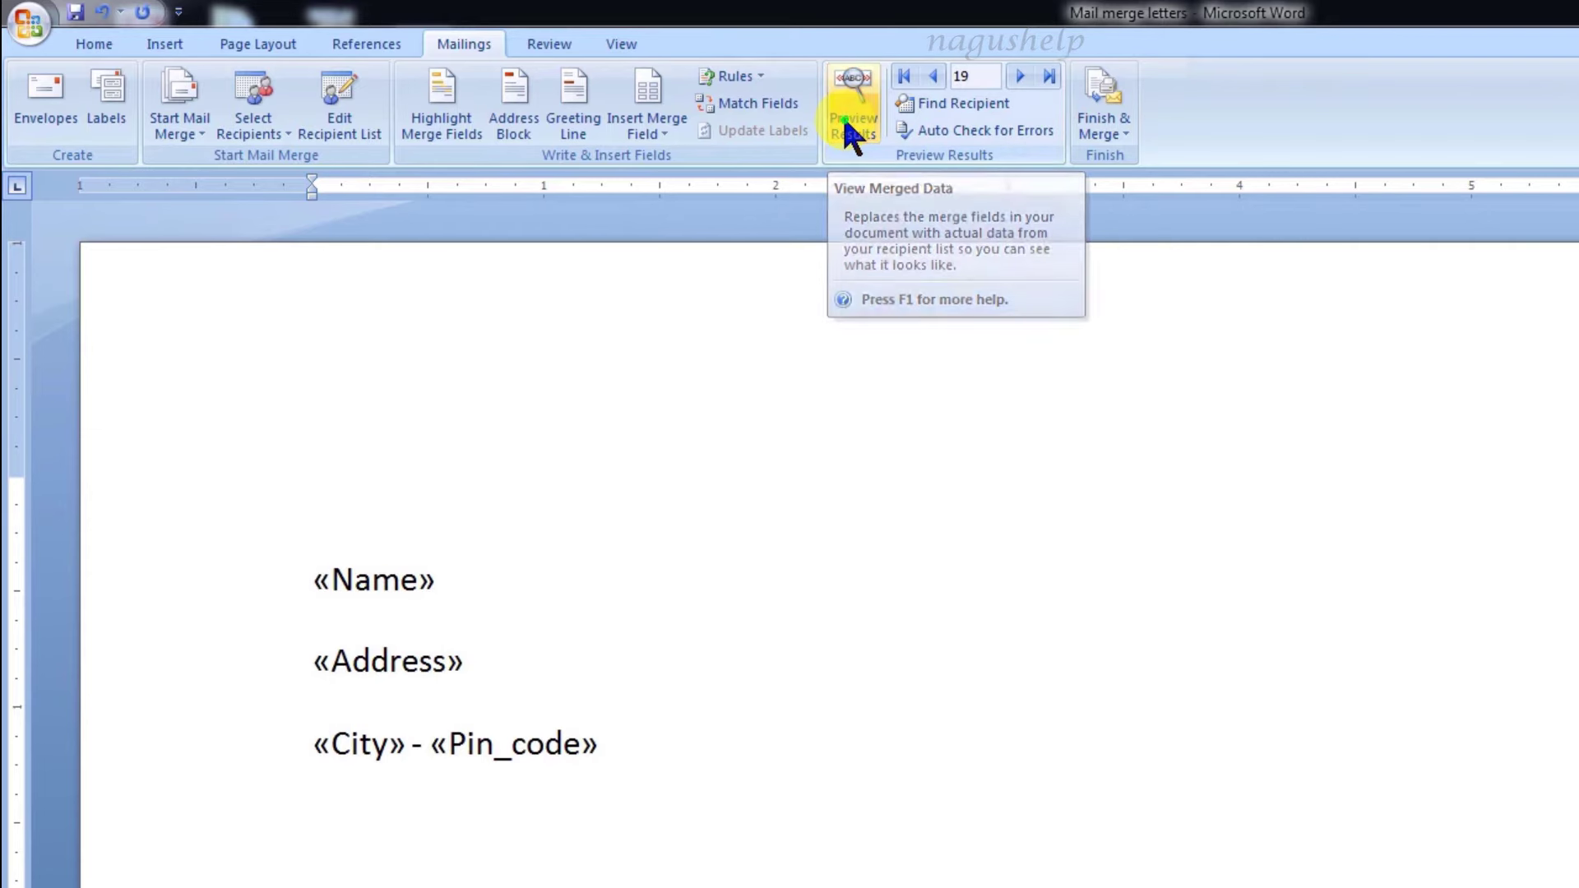
click(317, 581)
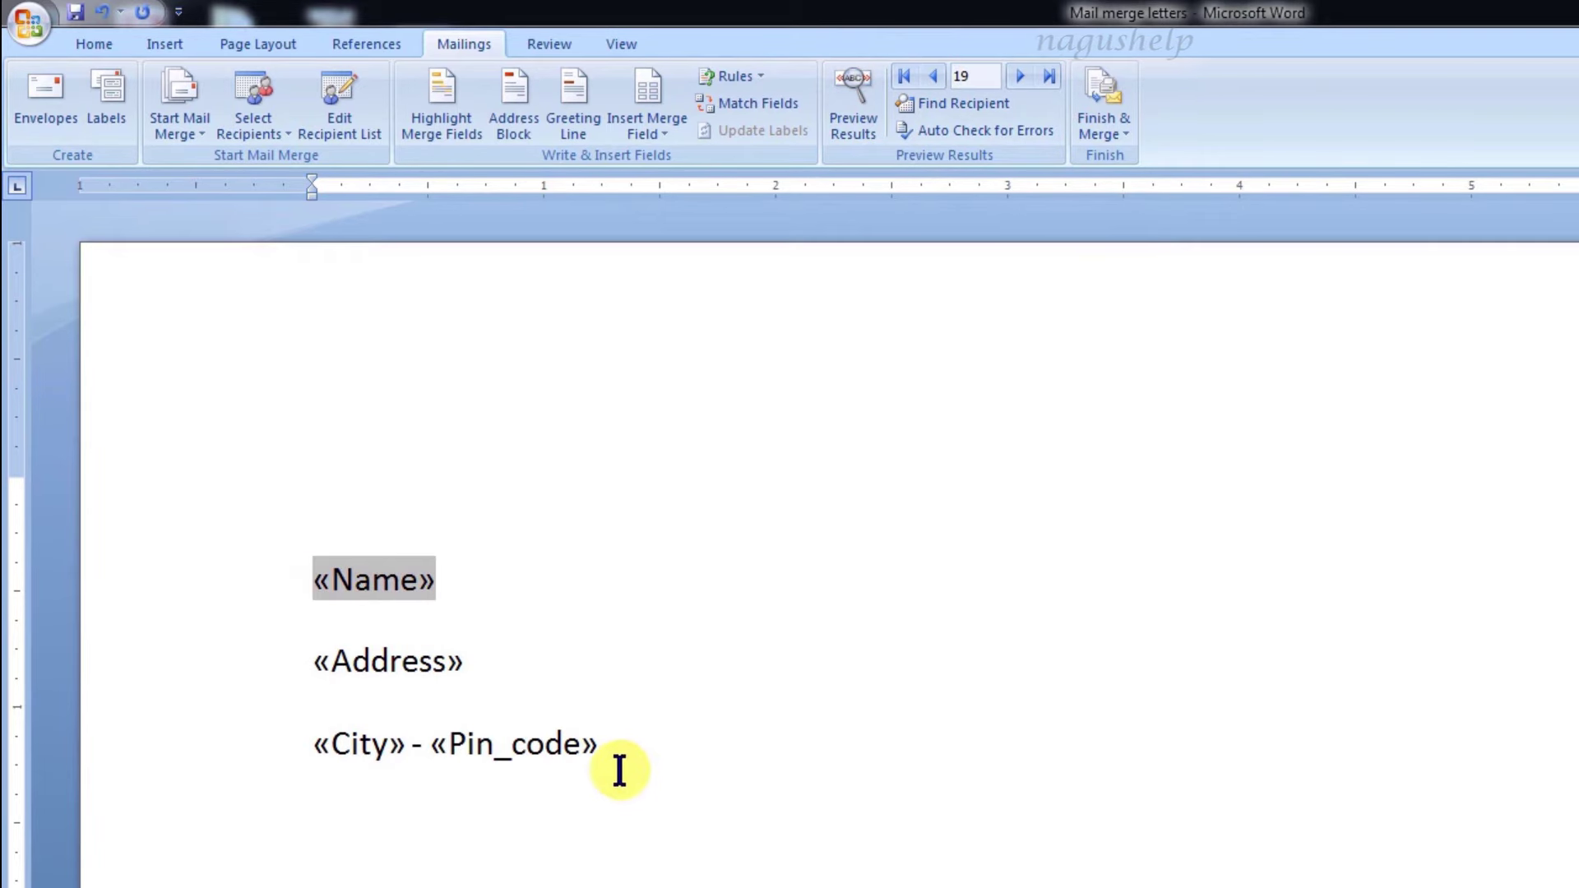
Set the address lines to 1.0 line spacing and colour the Name field red.
key(ctrl+a)
click(94, 45)
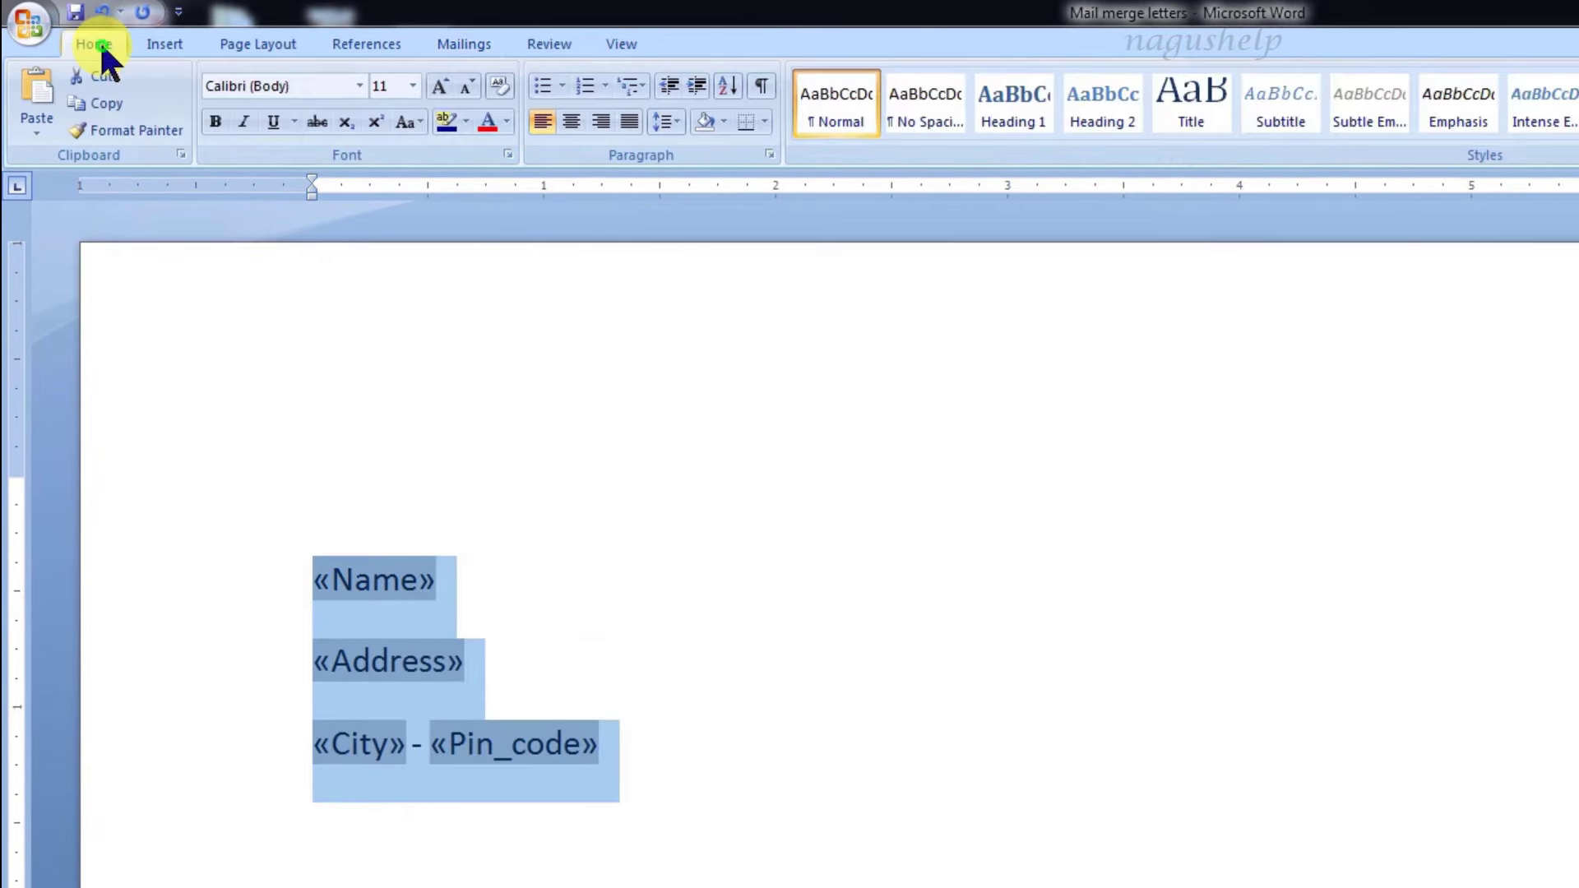
click(676, 122)
click(688, 149)
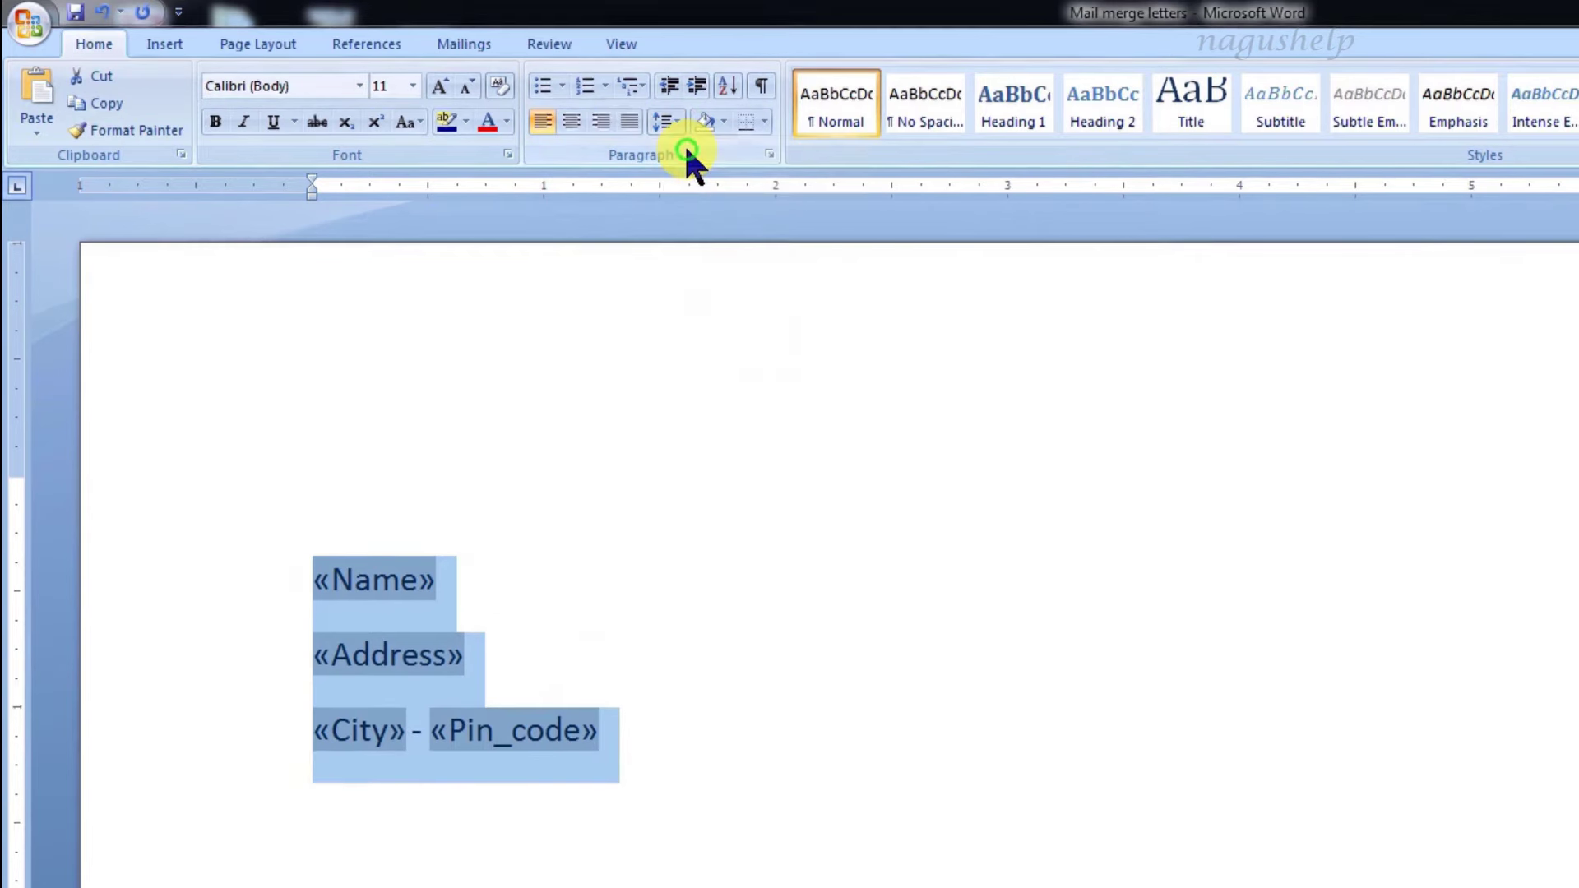
click(307, 584)
click(284, 592)
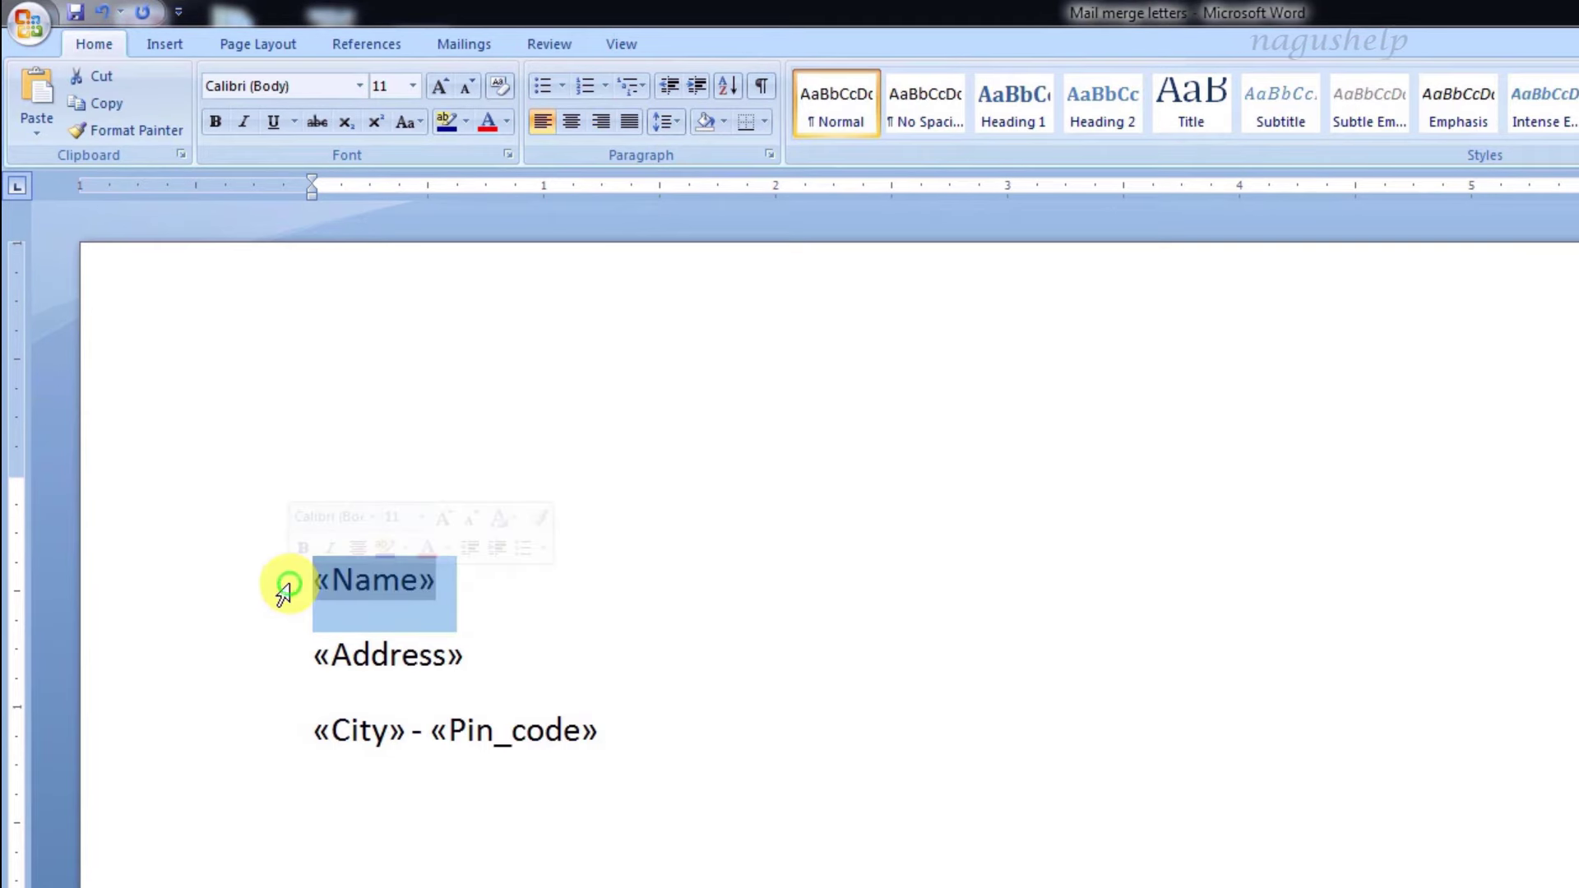
click(488, 122)
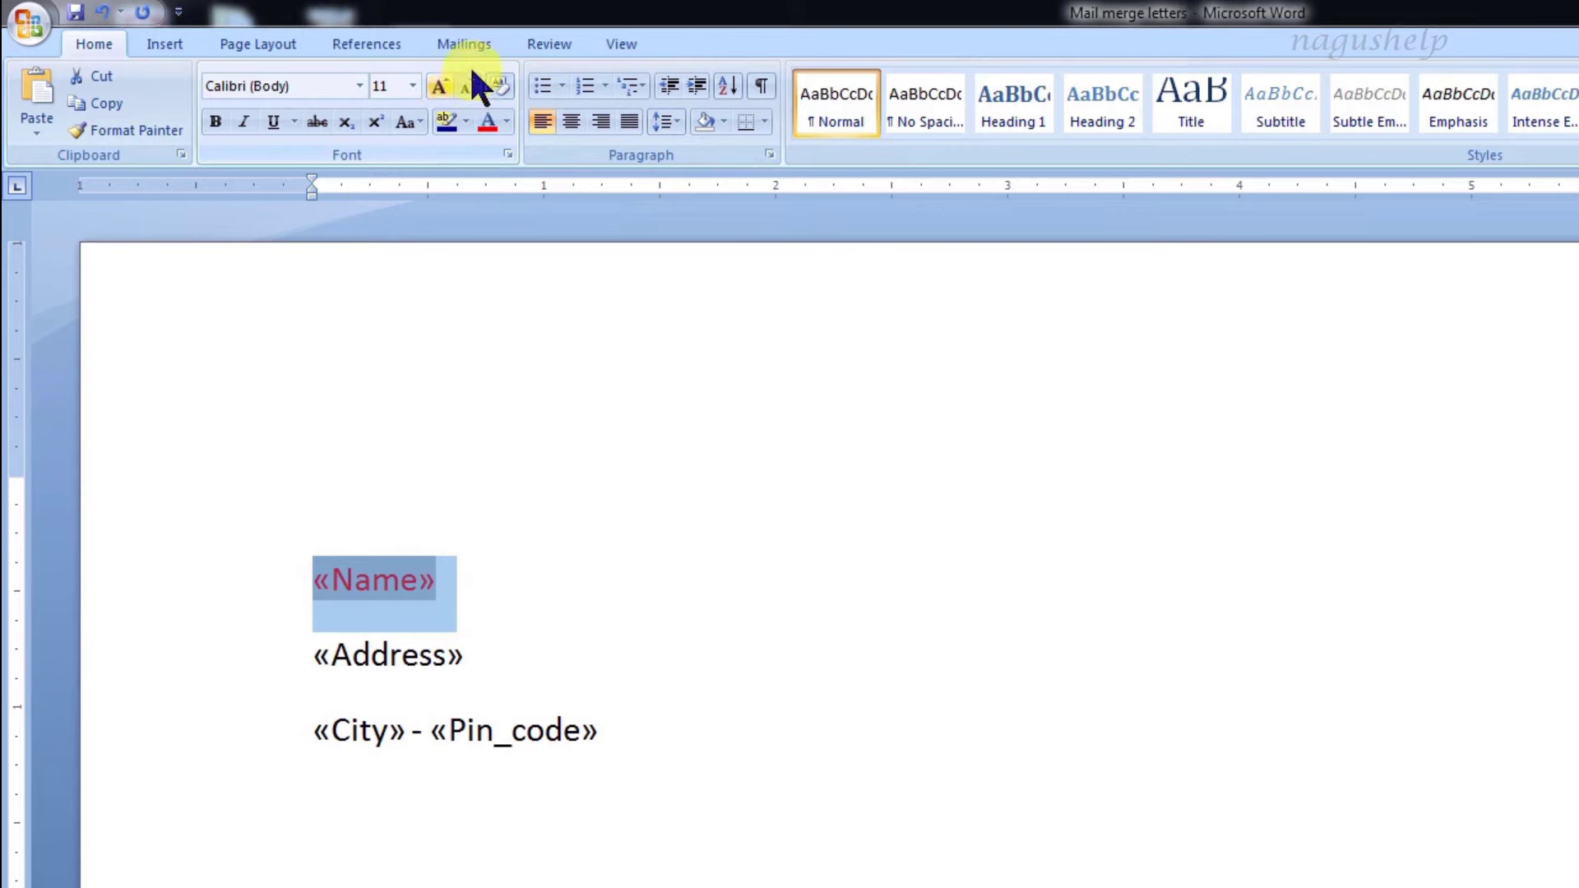
Preview records 20 through 23, then return to fields and select the three field lines.
click(467, 43)
click(865, 127)
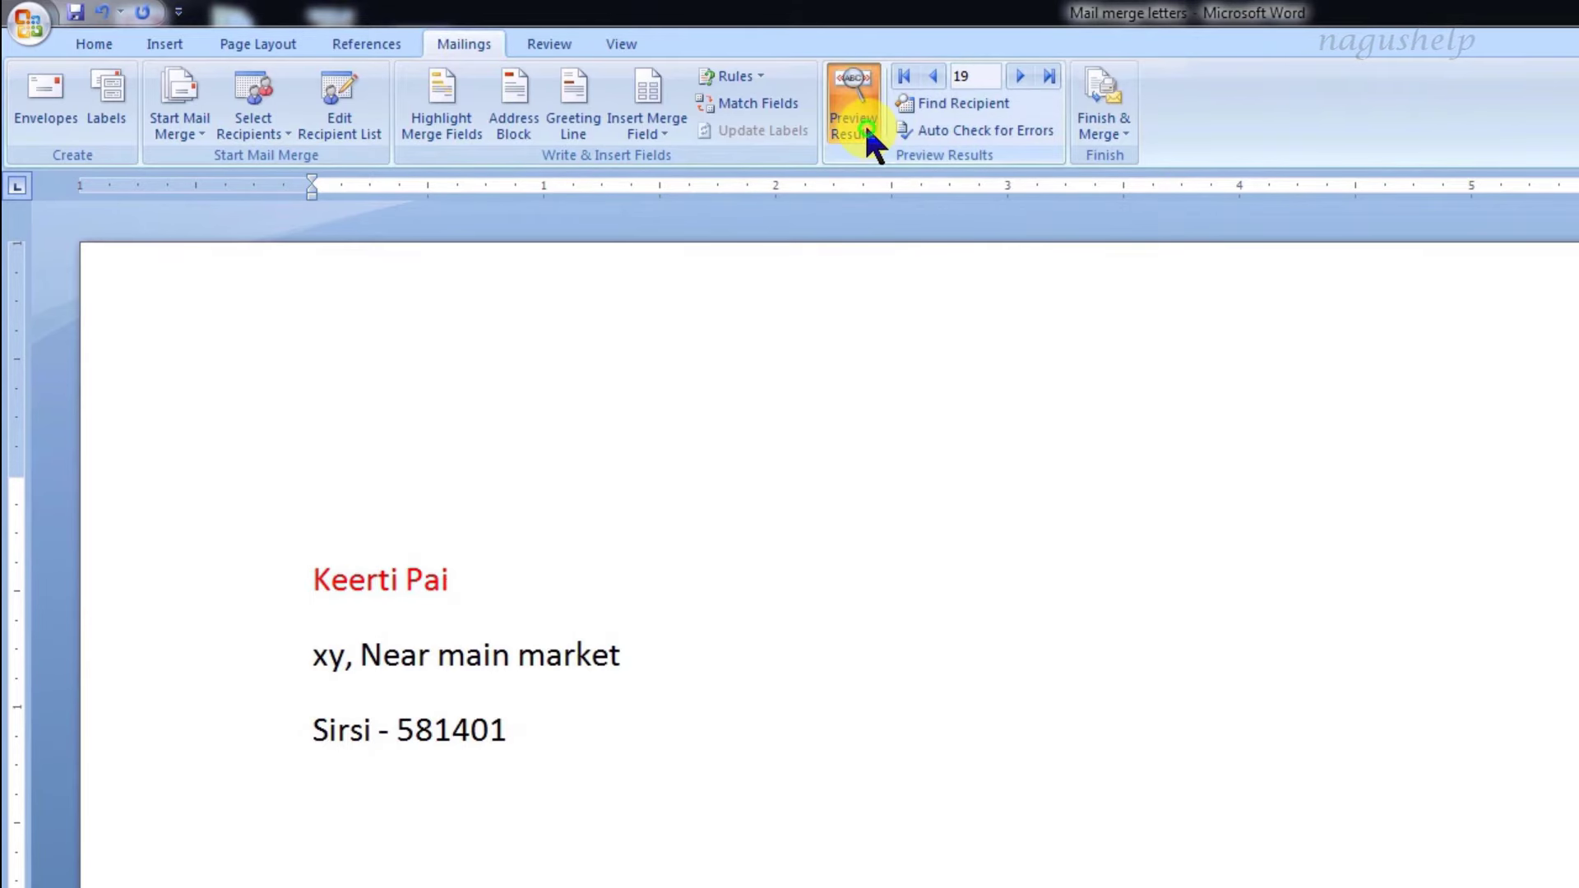
click(1024, 73)
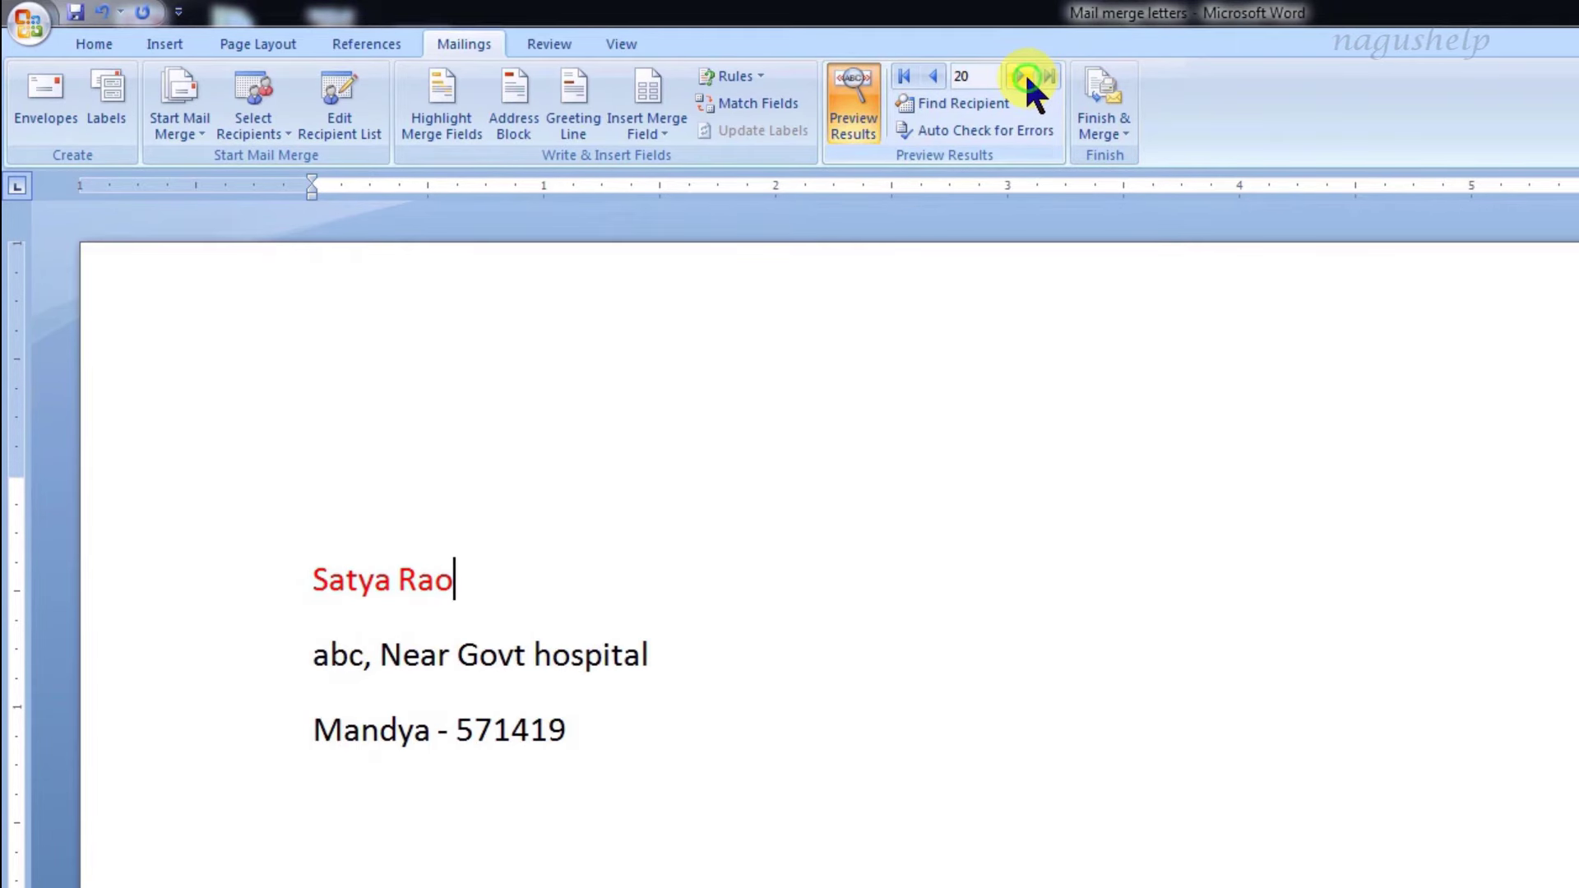
click(1025, 72)
click(1025, 72)
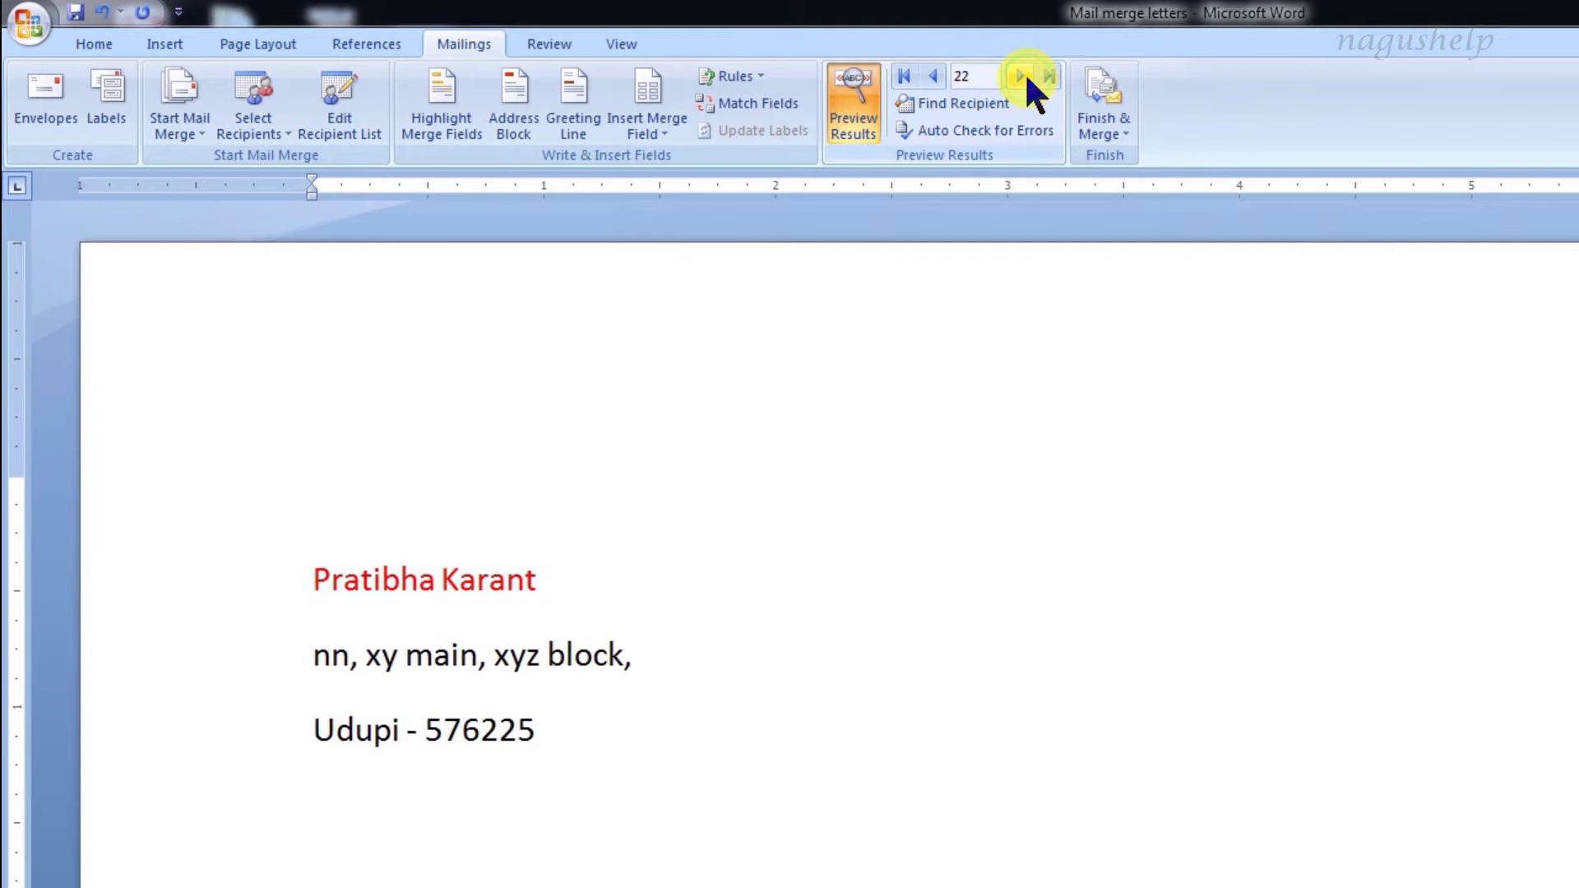
click(1025, 73)
click(862, 115)
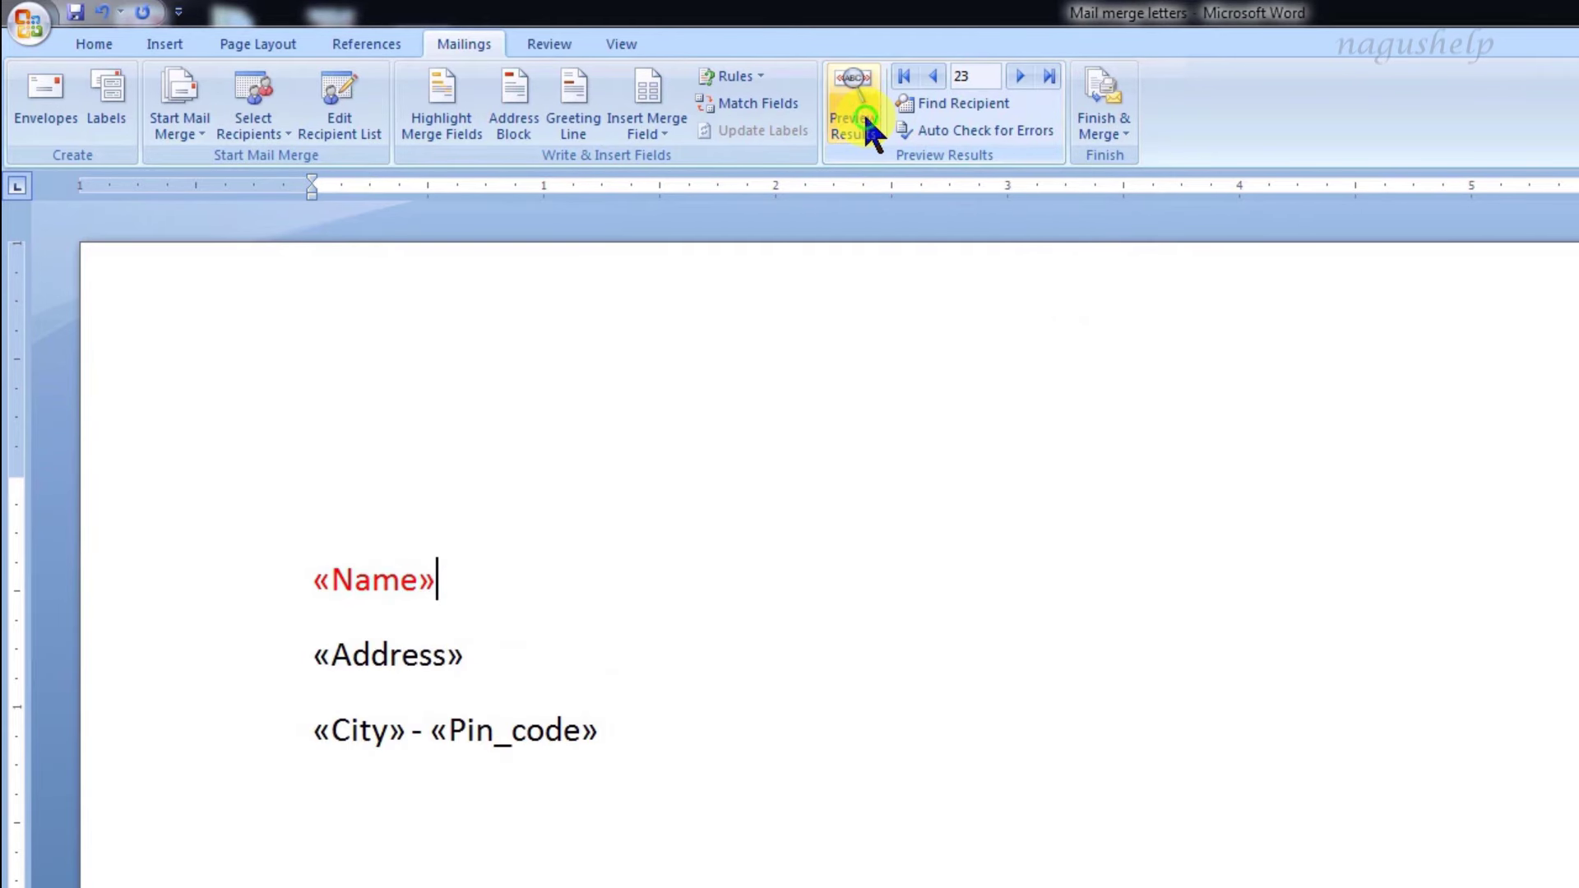
click(313, 580)
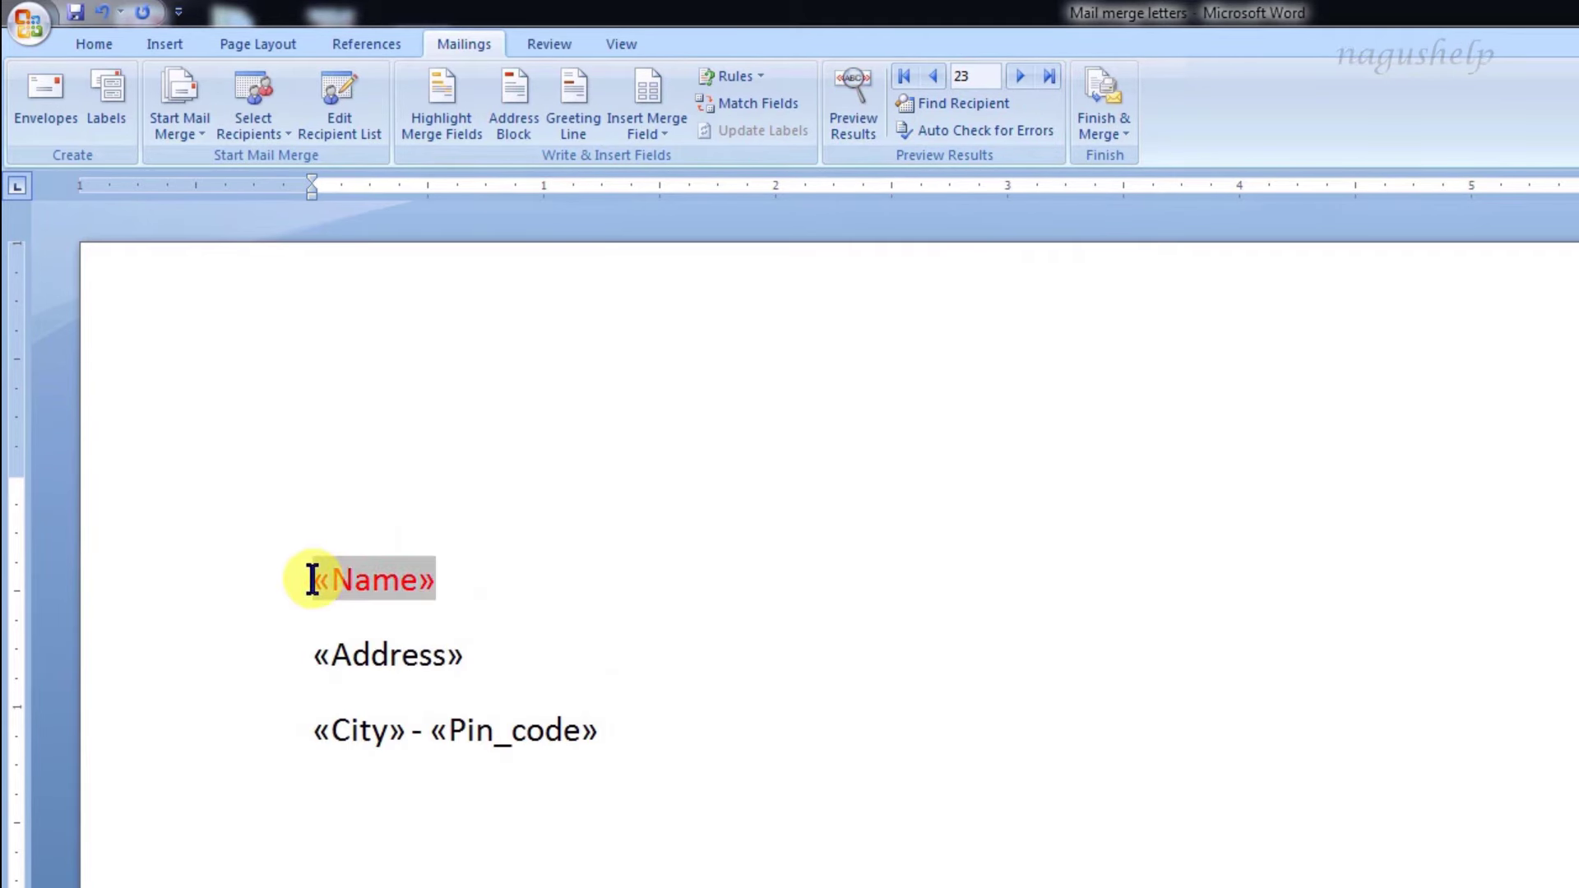
shift+click(645, 737)
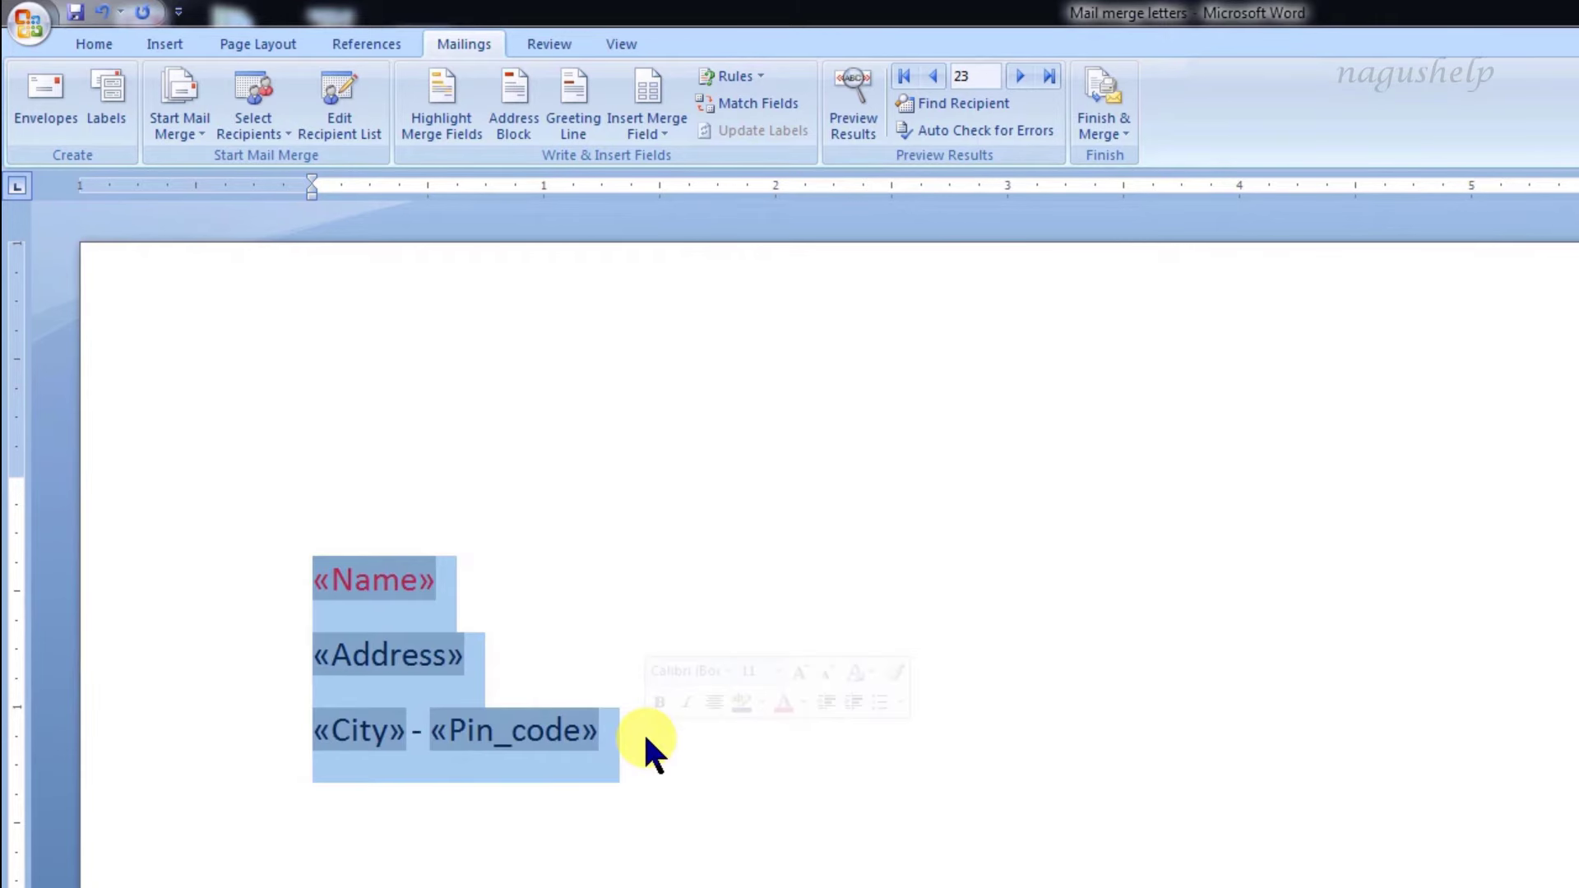
Delete the three field lines and cycle through the Address Block name formats.
key(Delete)
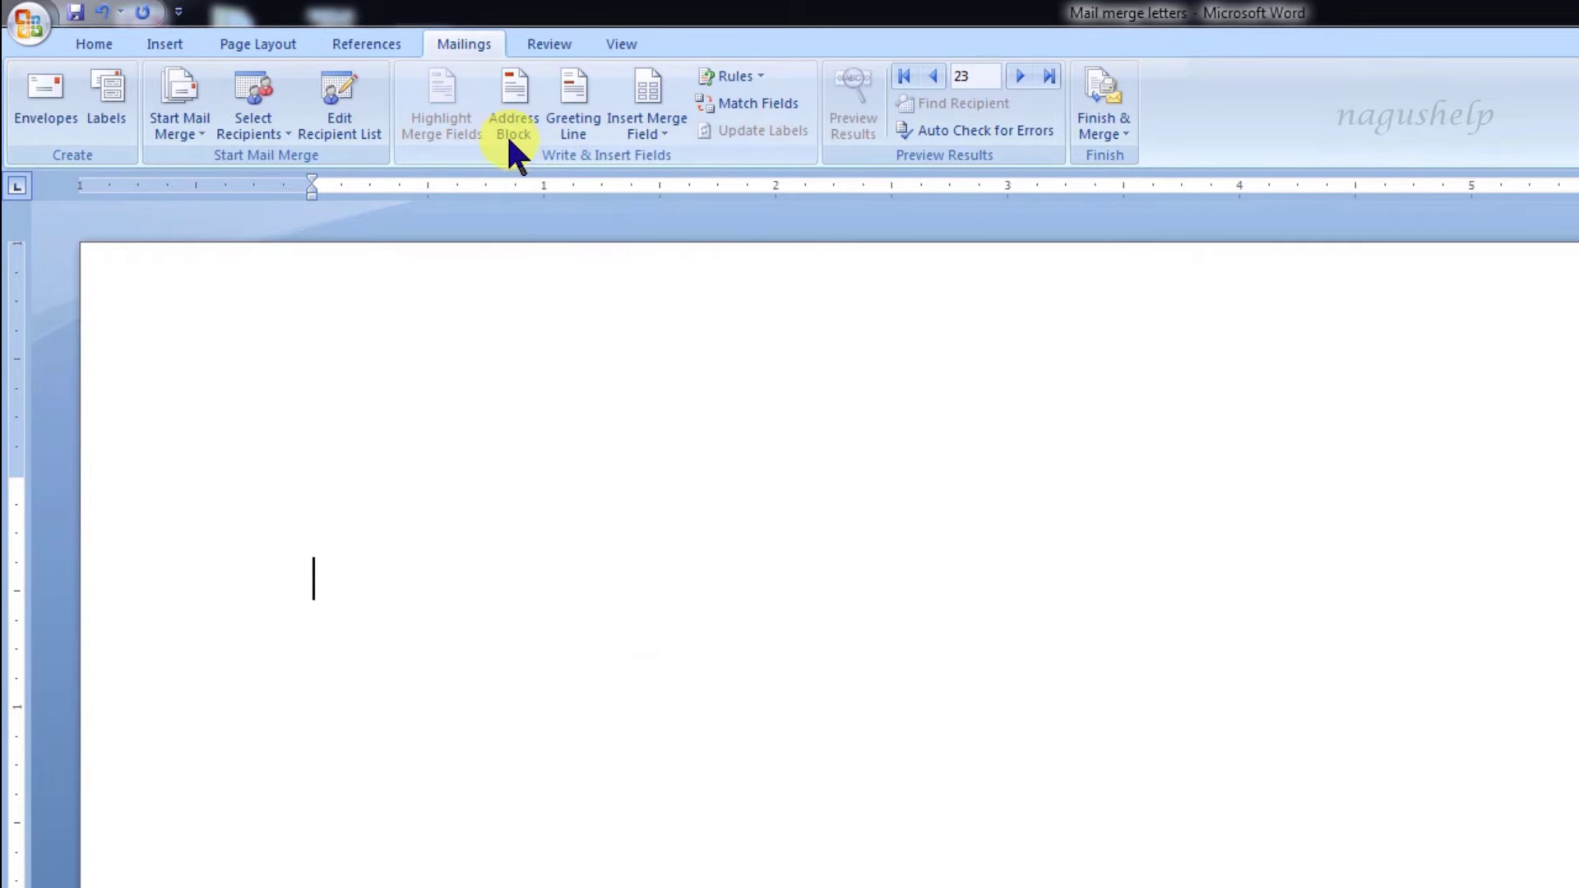
click(509, 130)
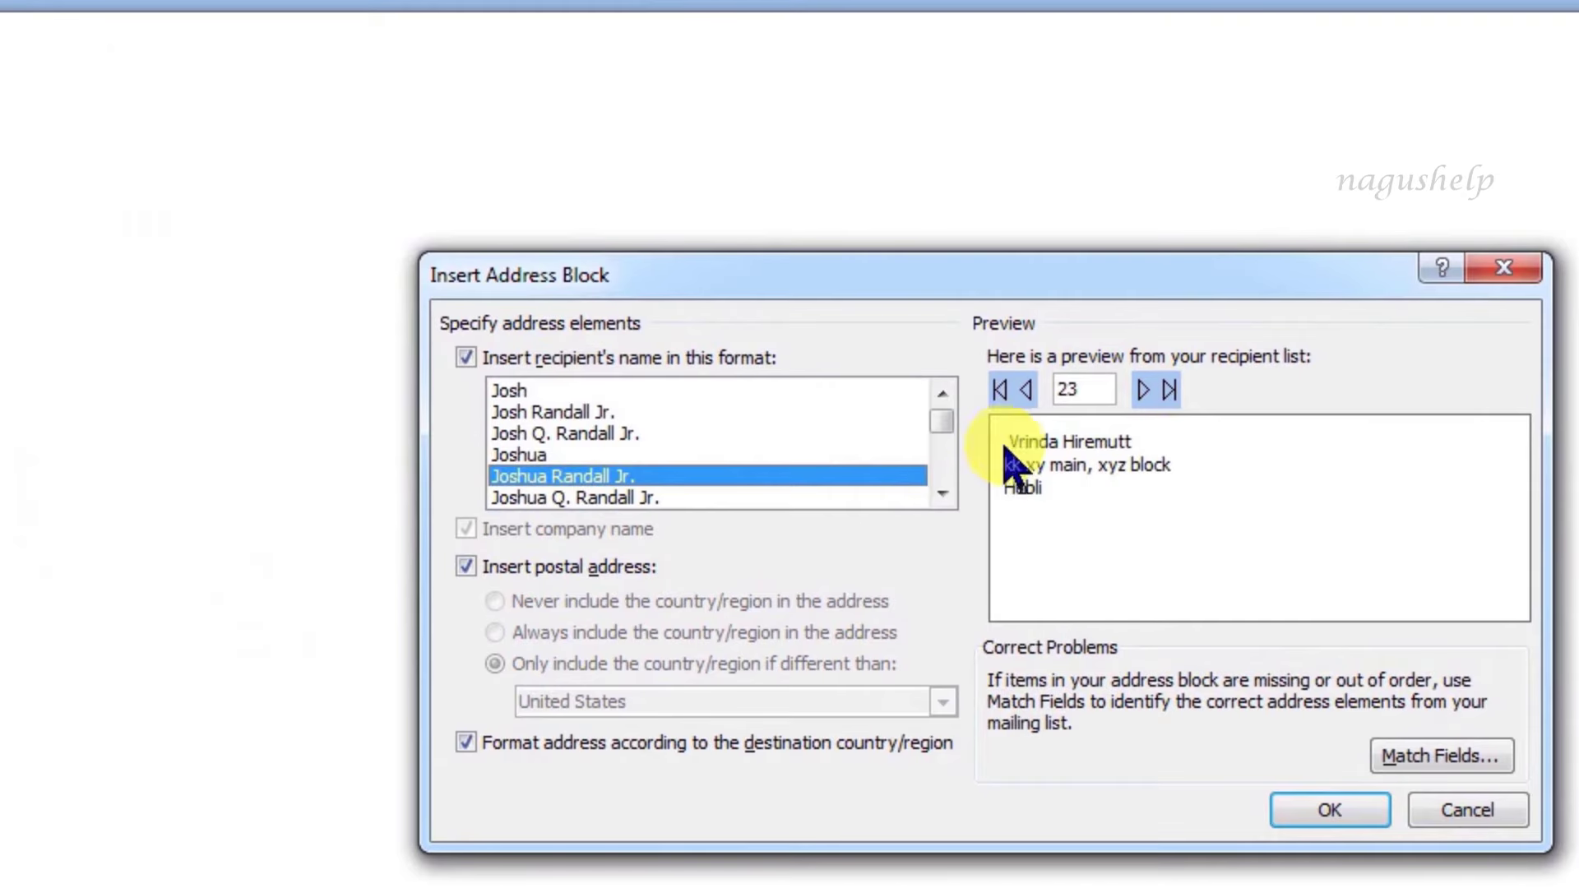
click(950, 499)
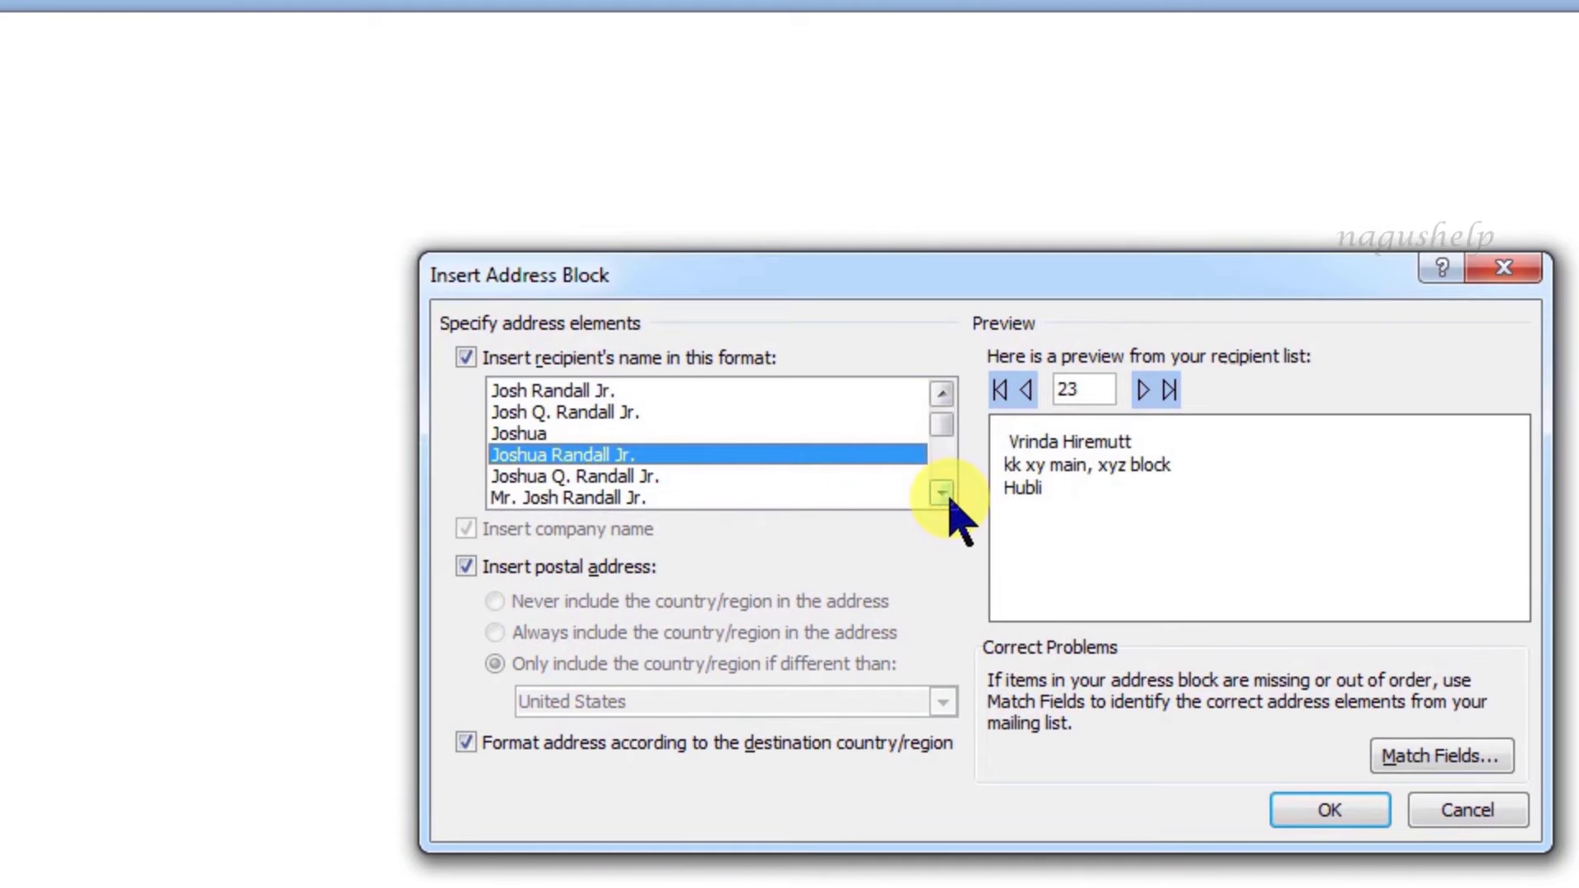
click(950, 498)
click(949, 498)
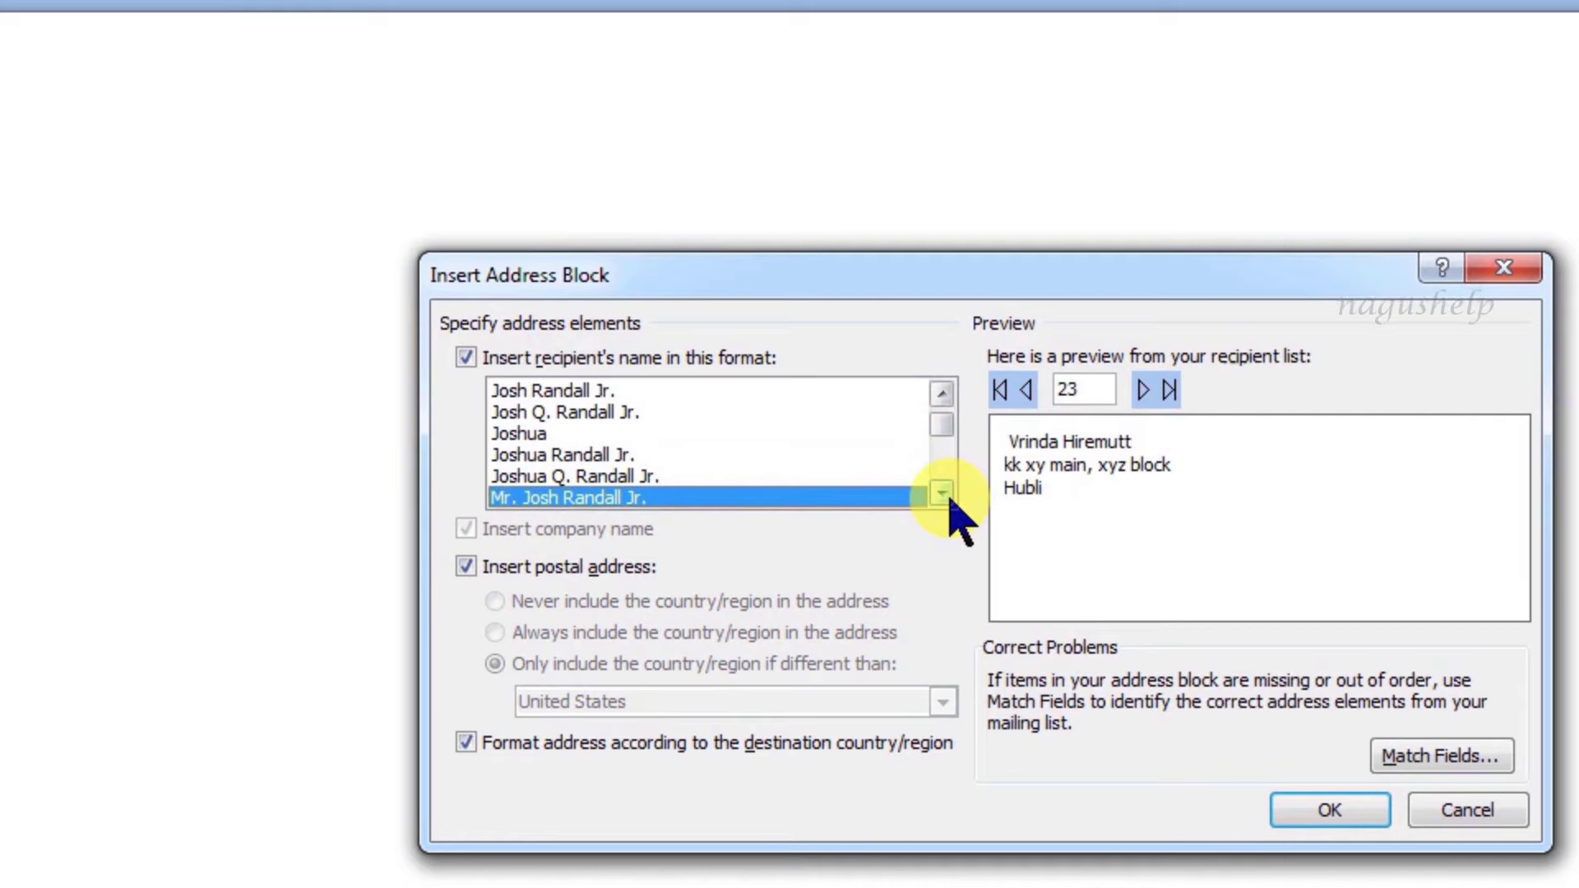
click(950, 499)
click(950, 498)
click(950, 499)
click(950, 499)
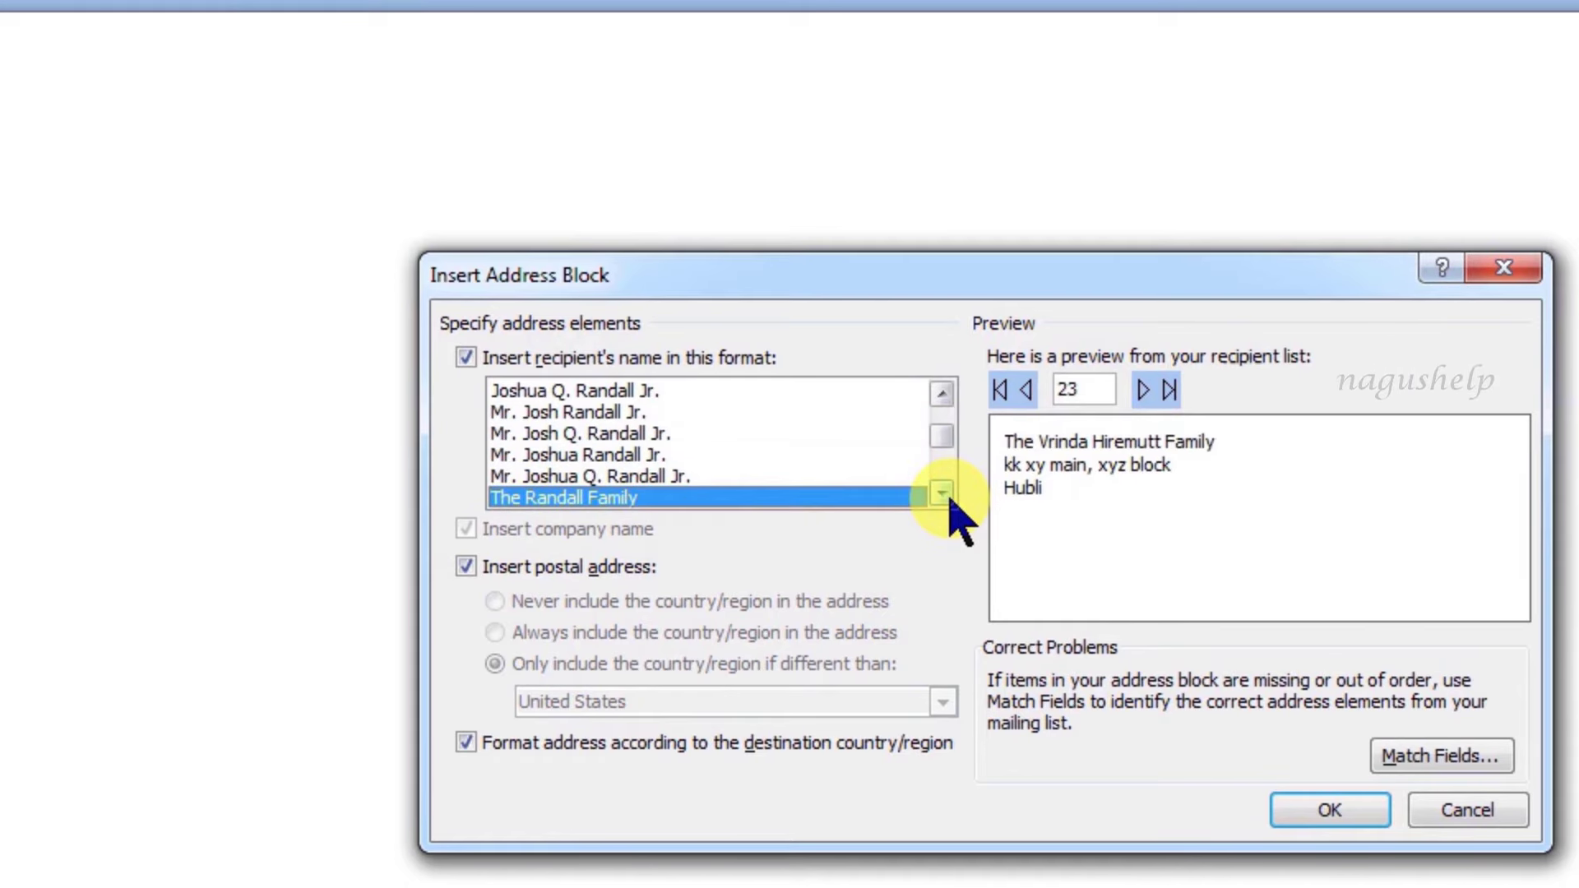
click(950, 499)
click(950, 498)
click(950, 498)
click(950, 498)
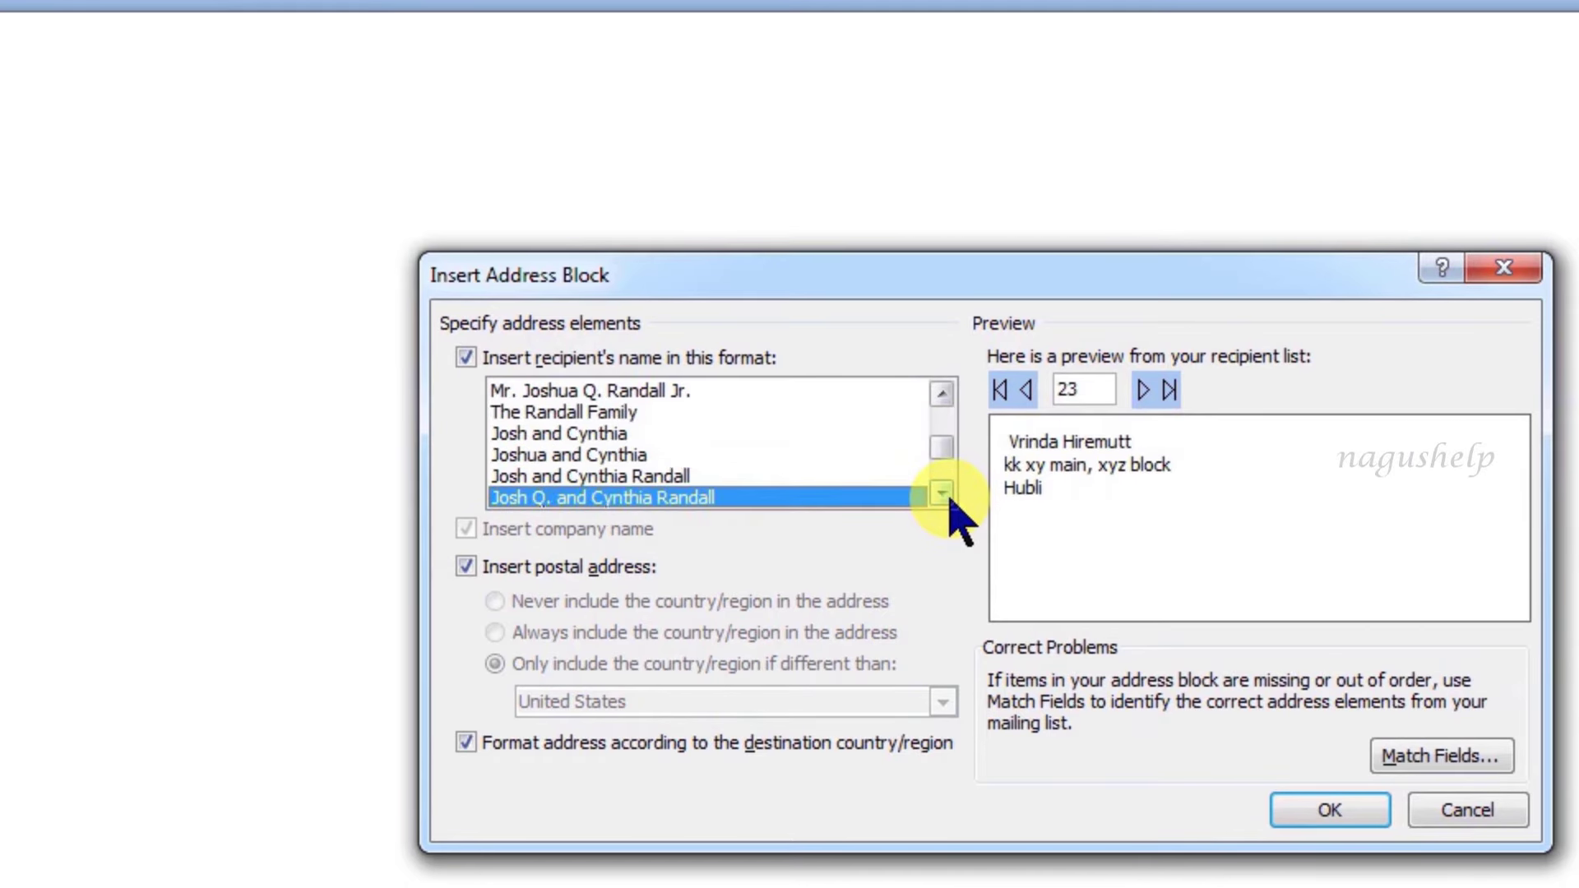
click(950, 499)
click(950, 498)
click(950, 498)
click(950, 499)
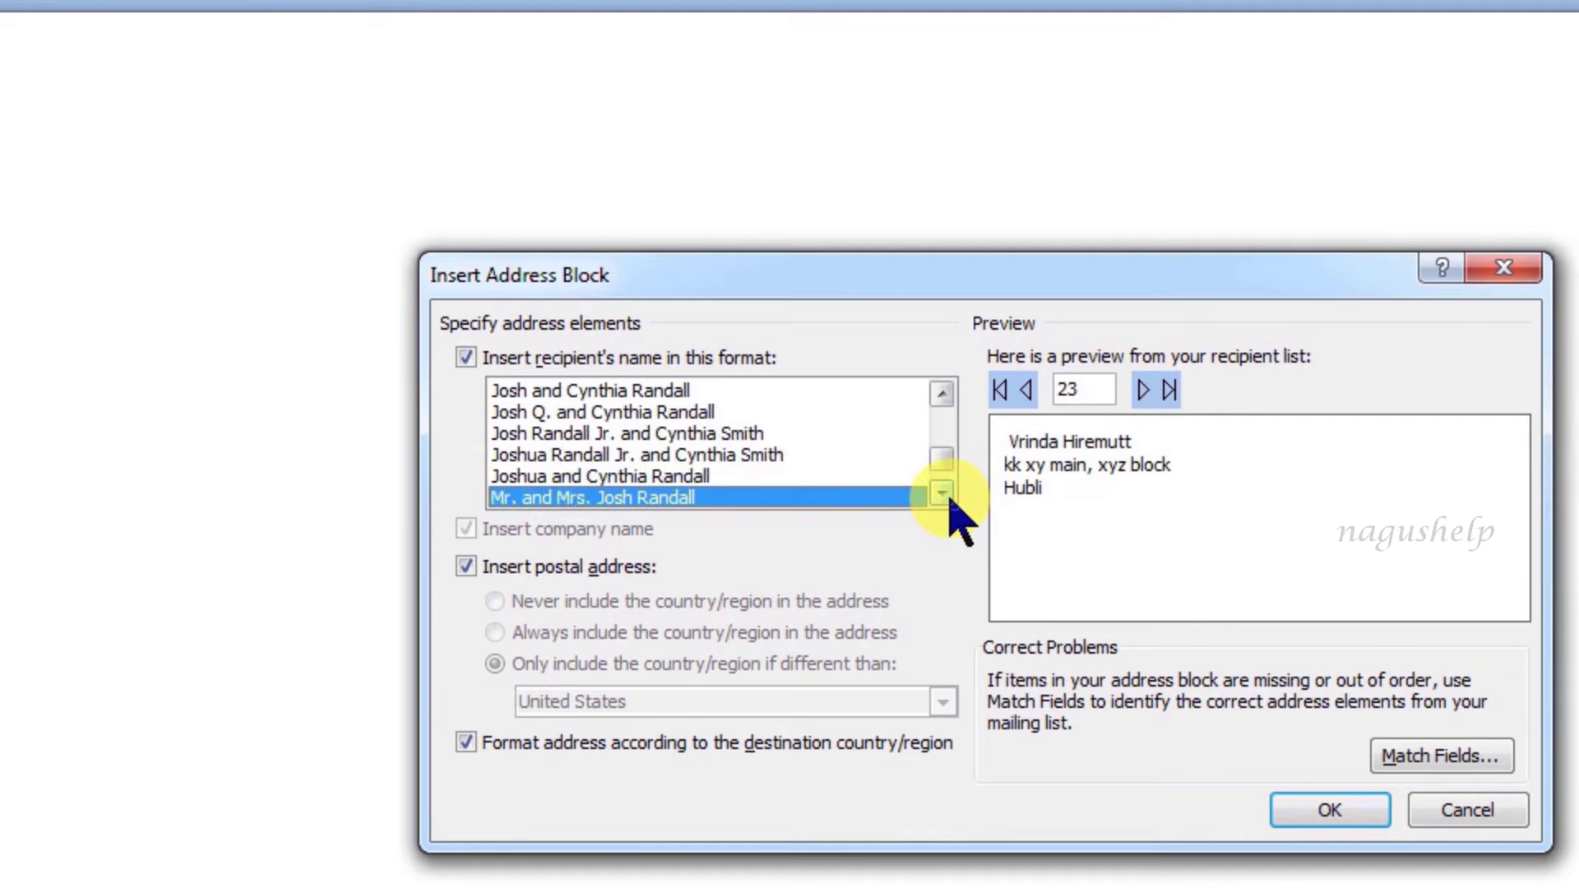
click(950, 498)
click(949, 498)
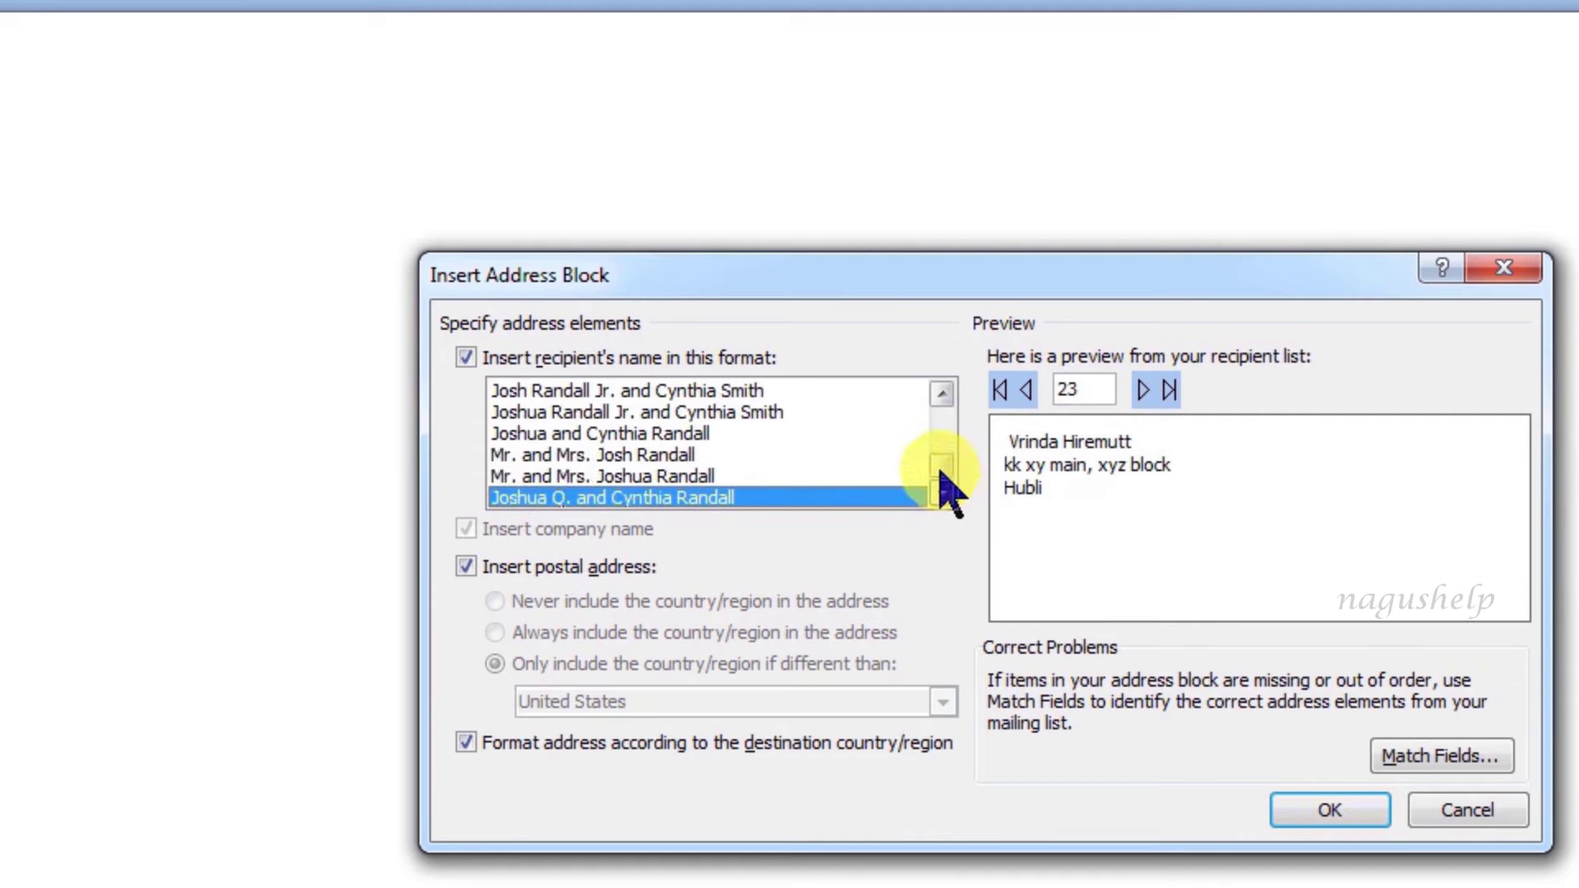
Choose the 'Josh Randall Jr.' name format and insert the address block.
drag(945, 486, 938, 398)
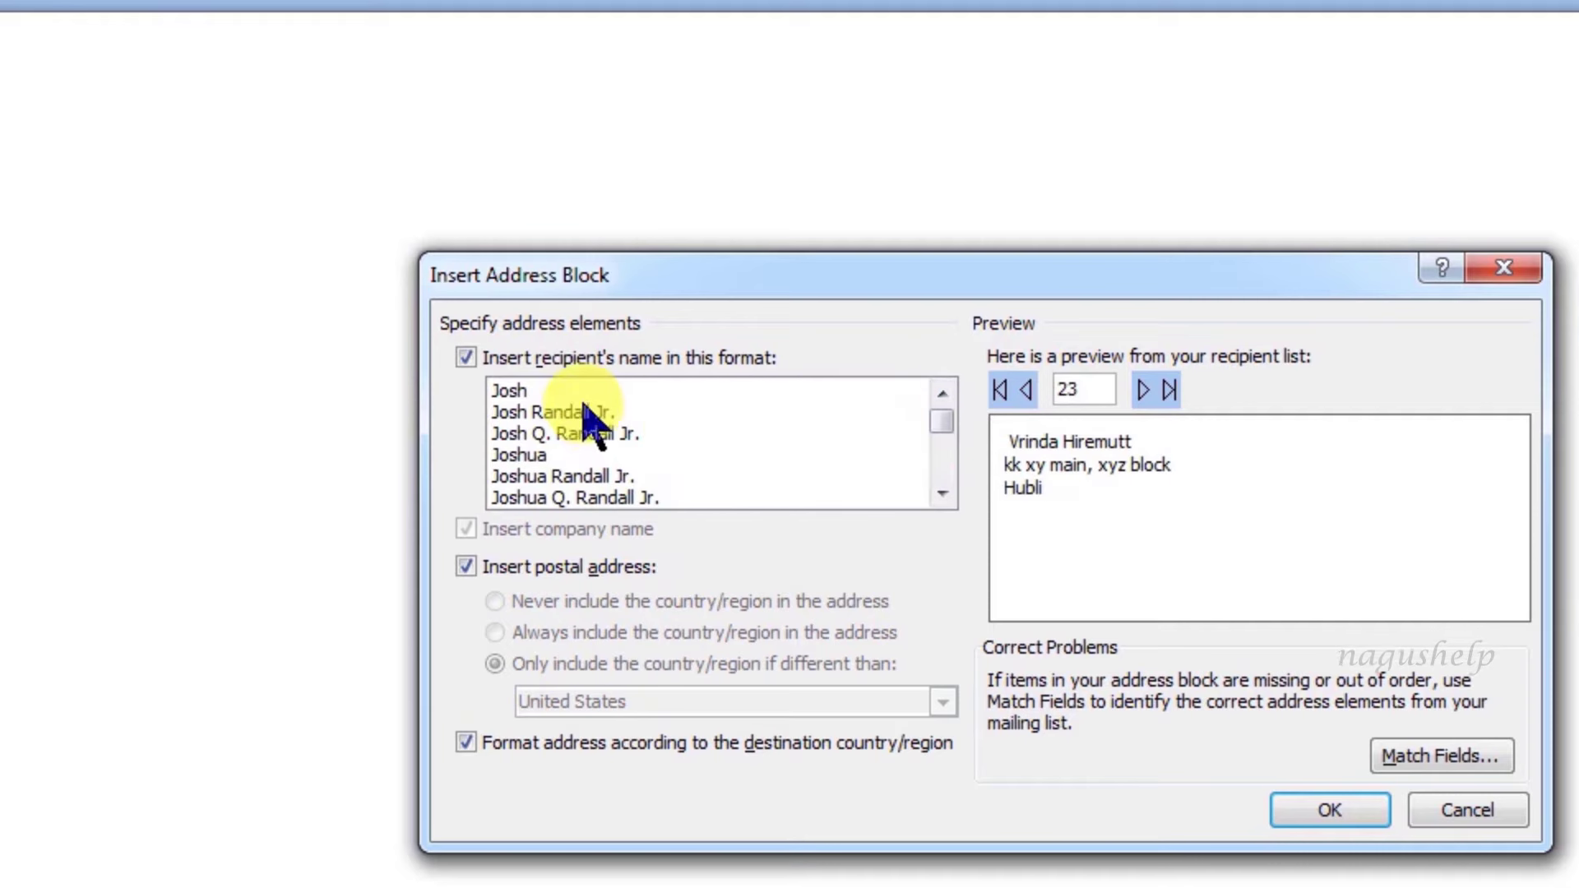
click(540, 393)
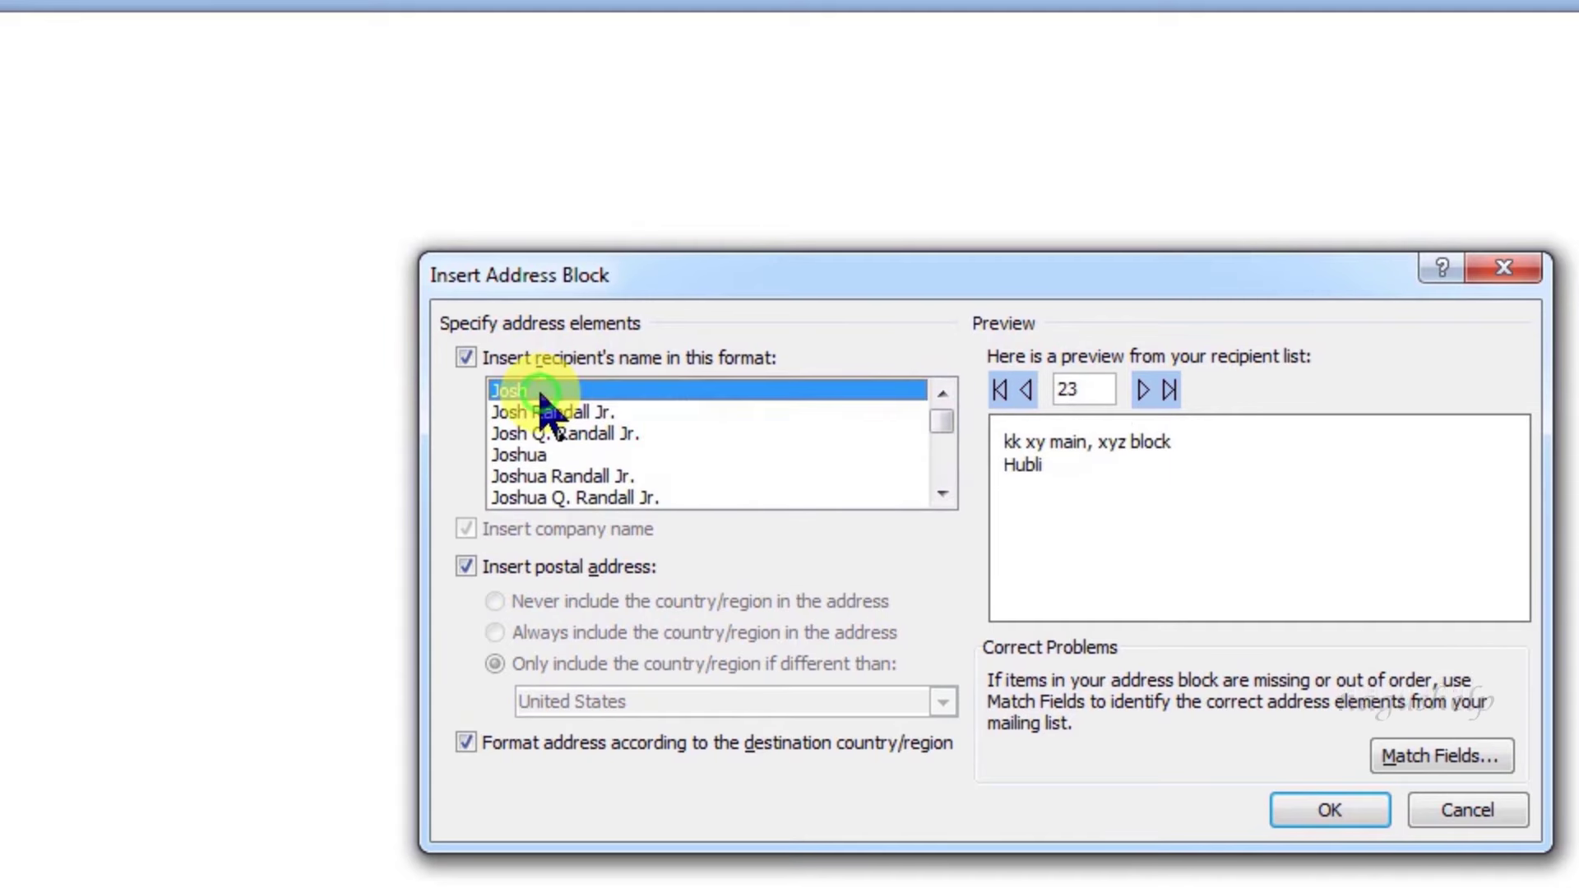
click(541, 405)
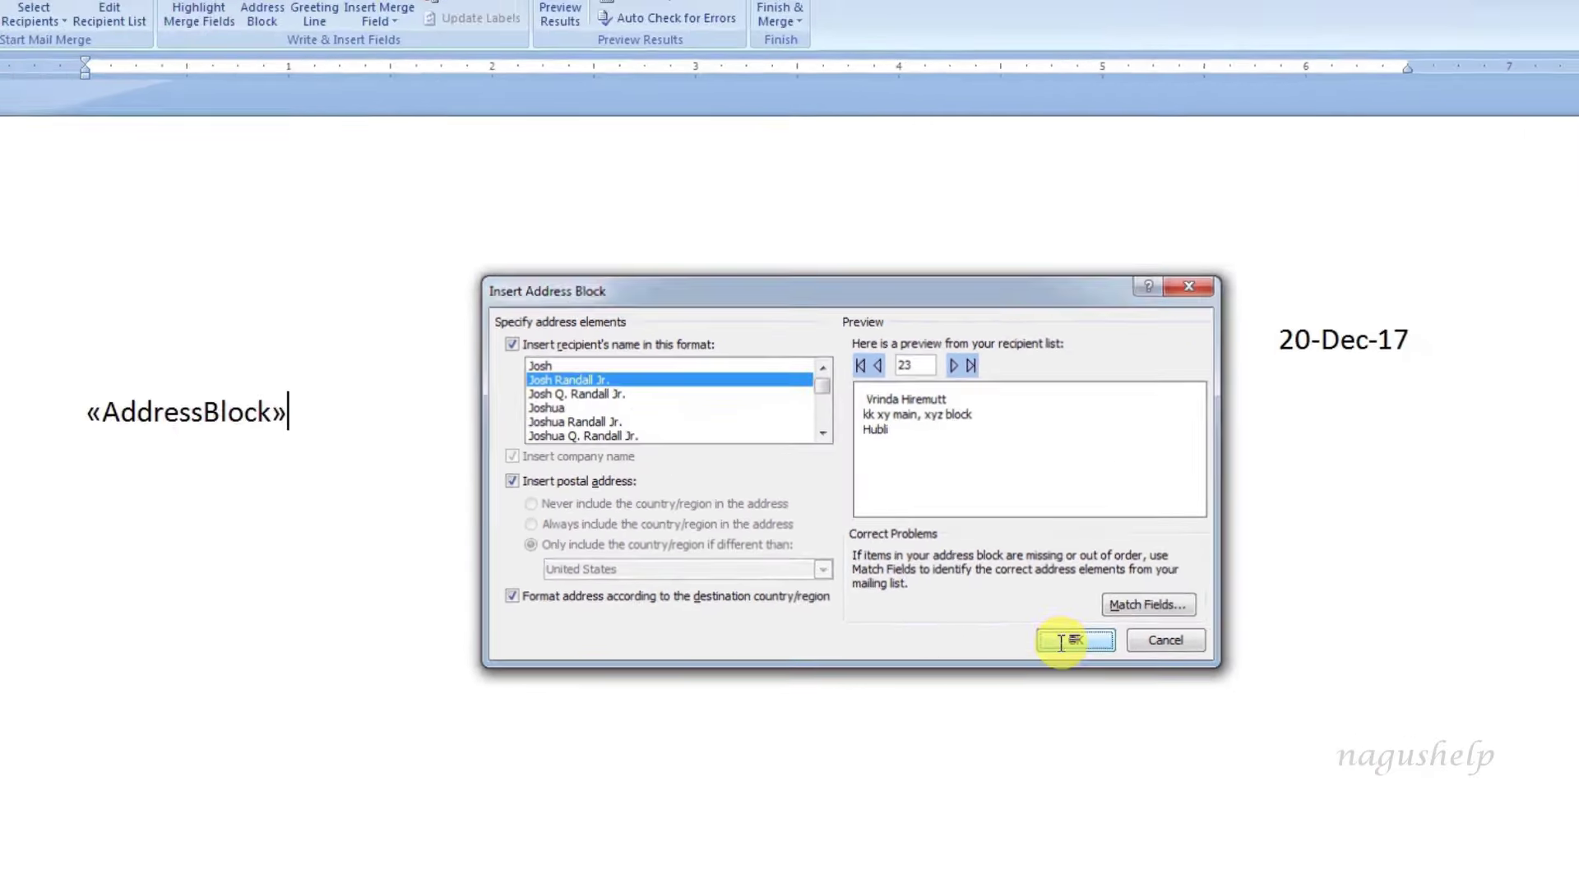
click(1061, 642)
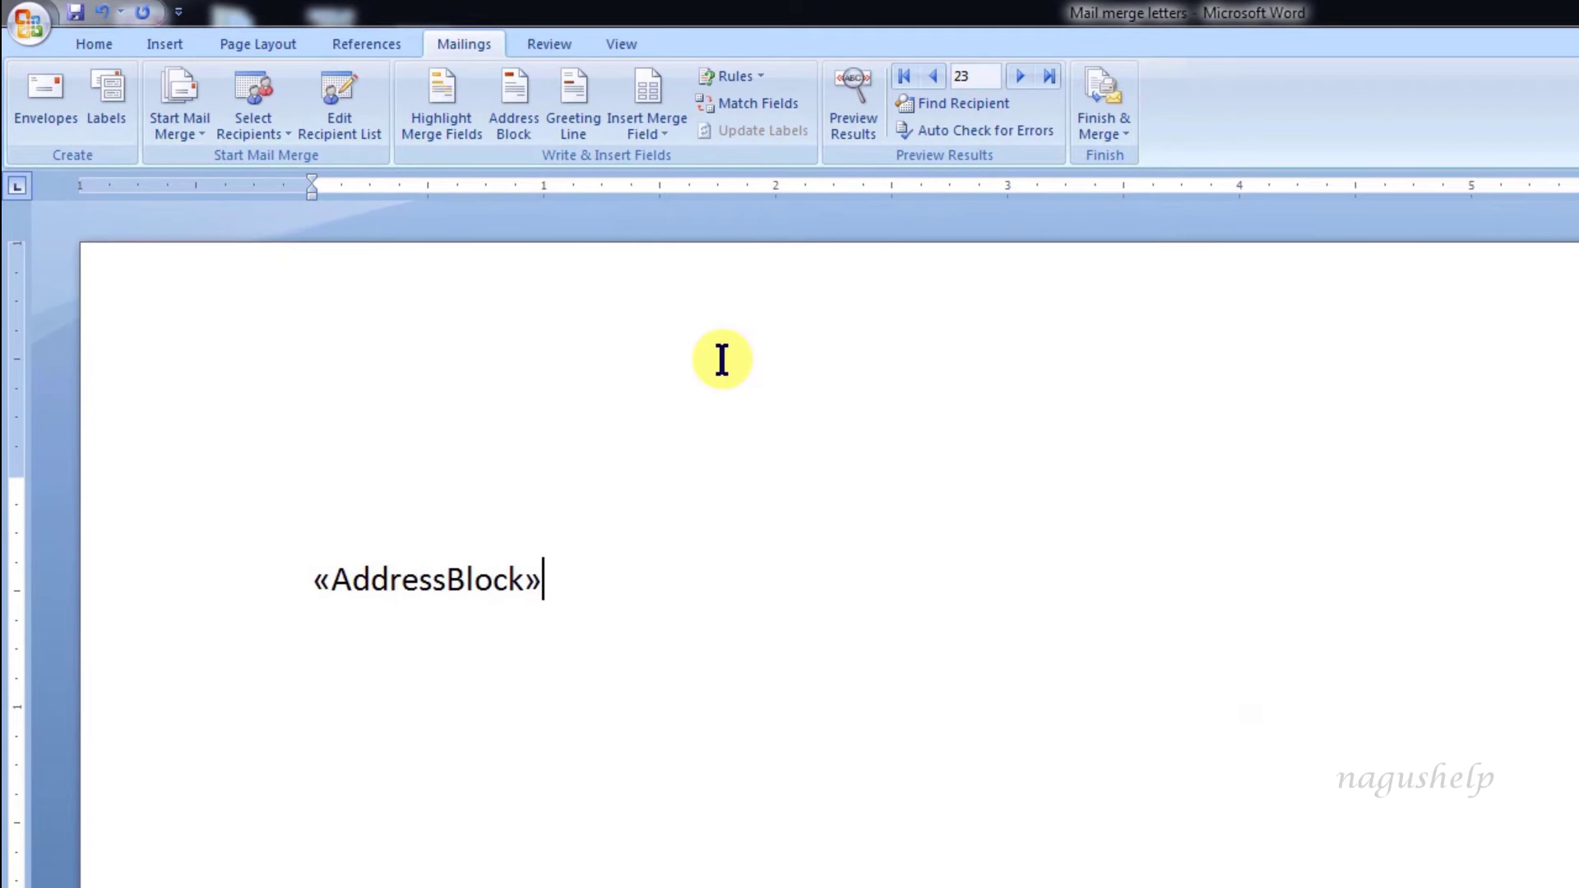
Preview the address block for records 24 and 25, then check the field matching.
click(847, 131)
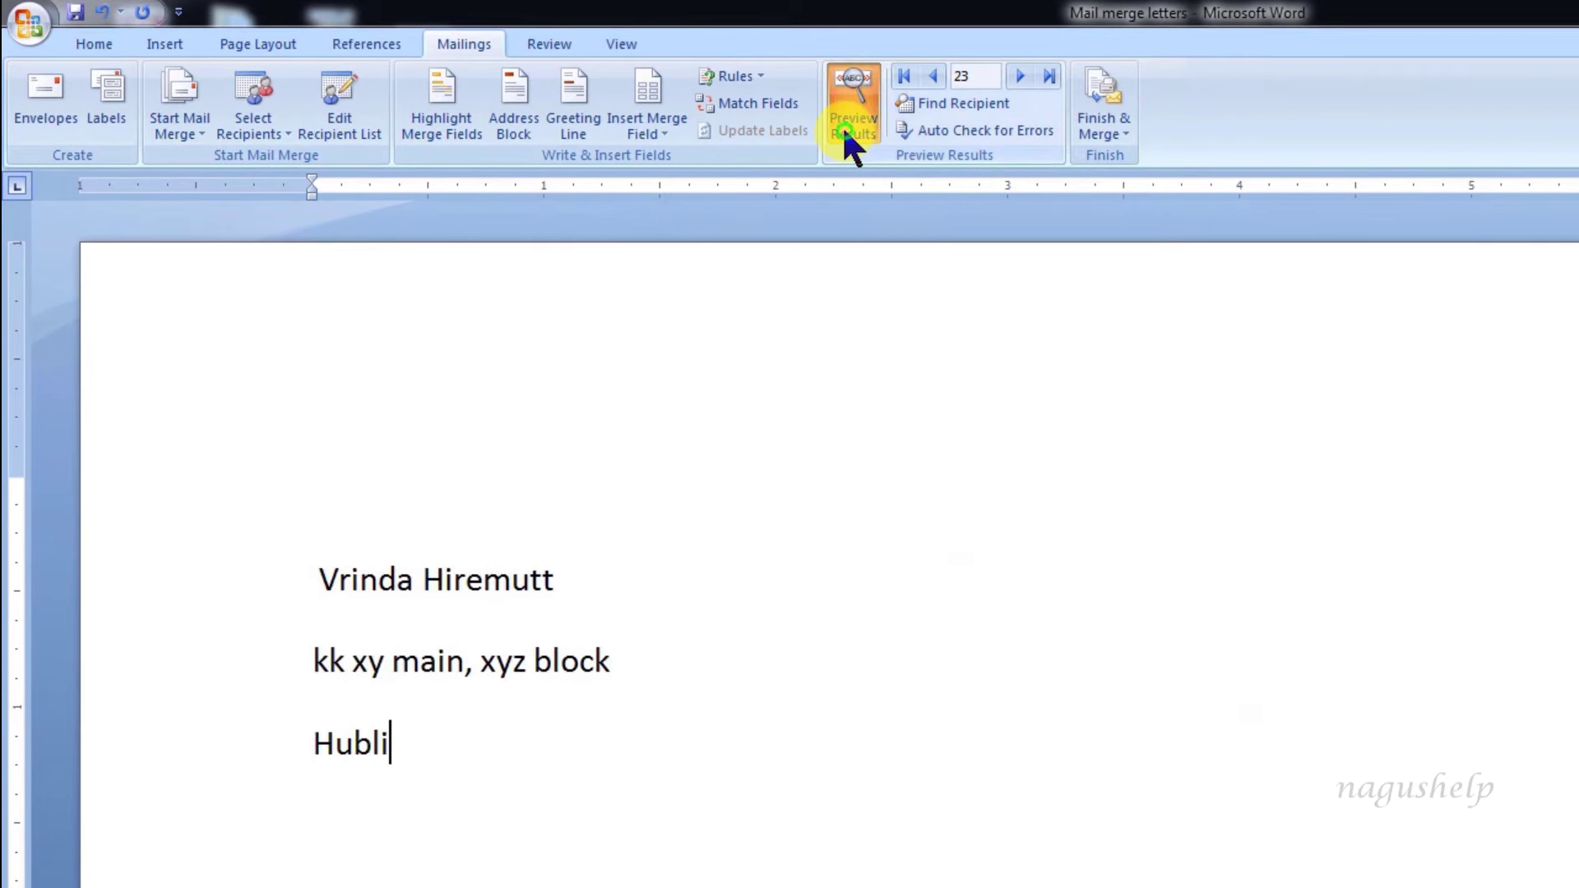
click(1019, 76)
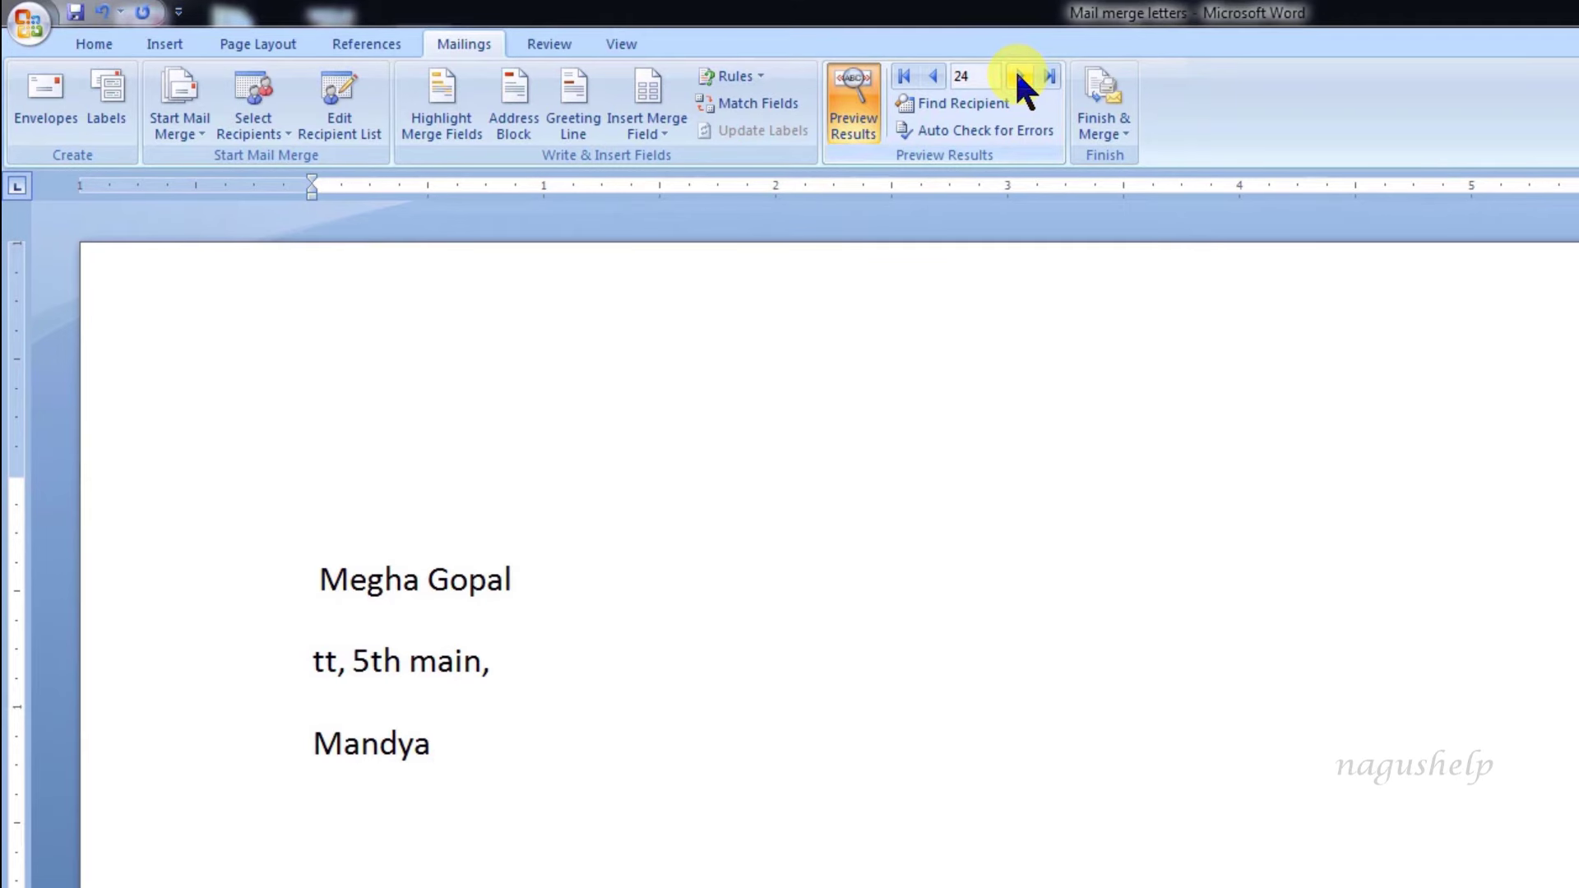
click(1020, 76)
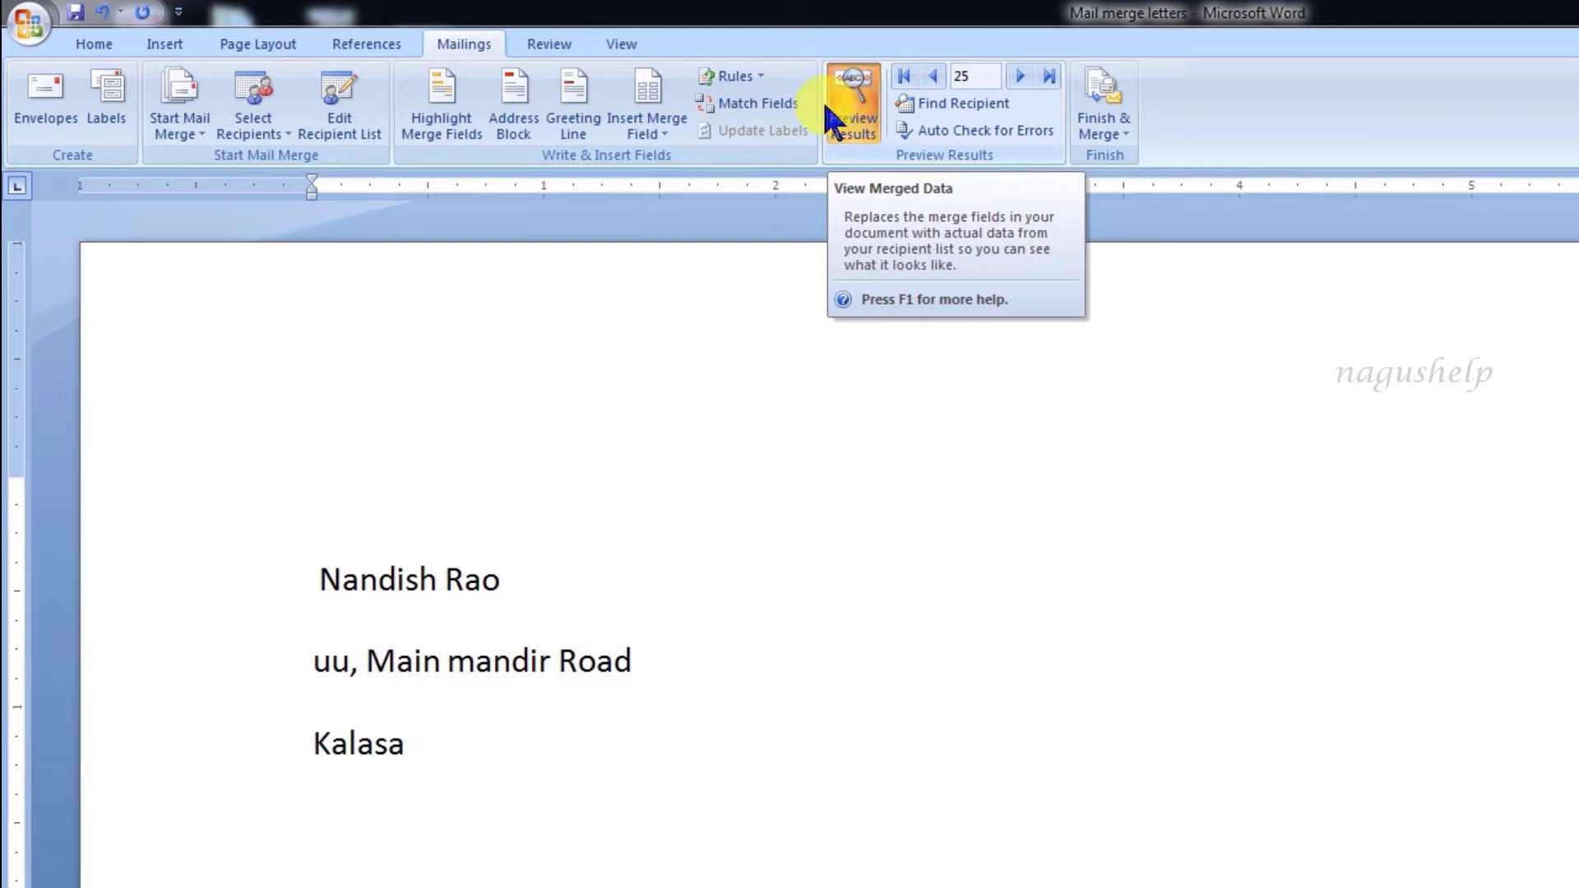
click(773, 102)
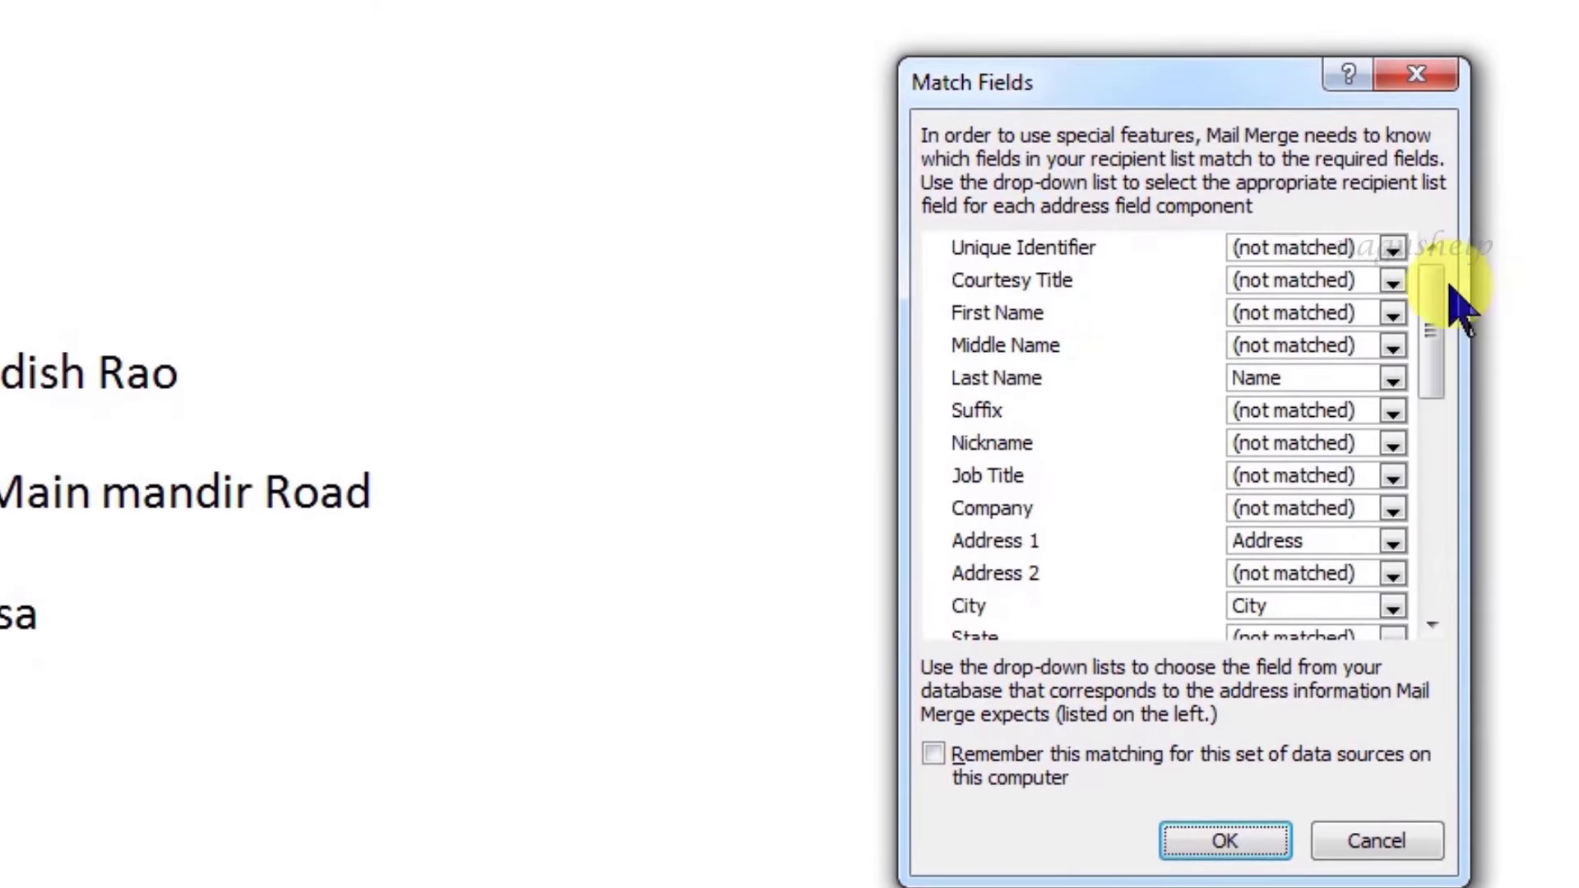
Match Postal Code to the Pin code column and confirm the matching.
drag(1432, 312, 1432, 361)
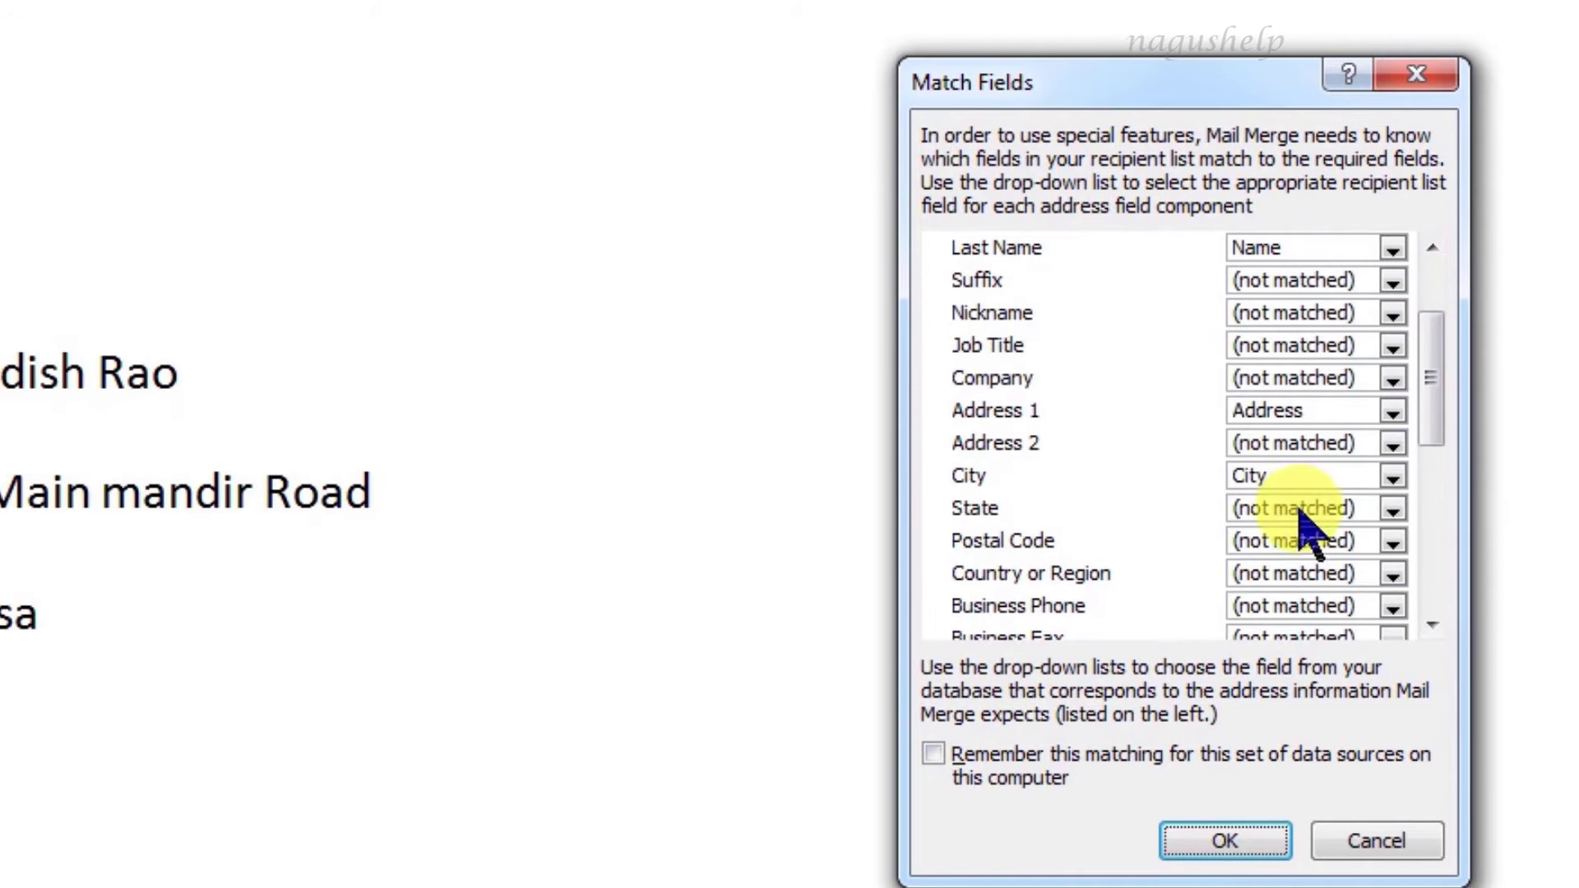
click(1285, 543)
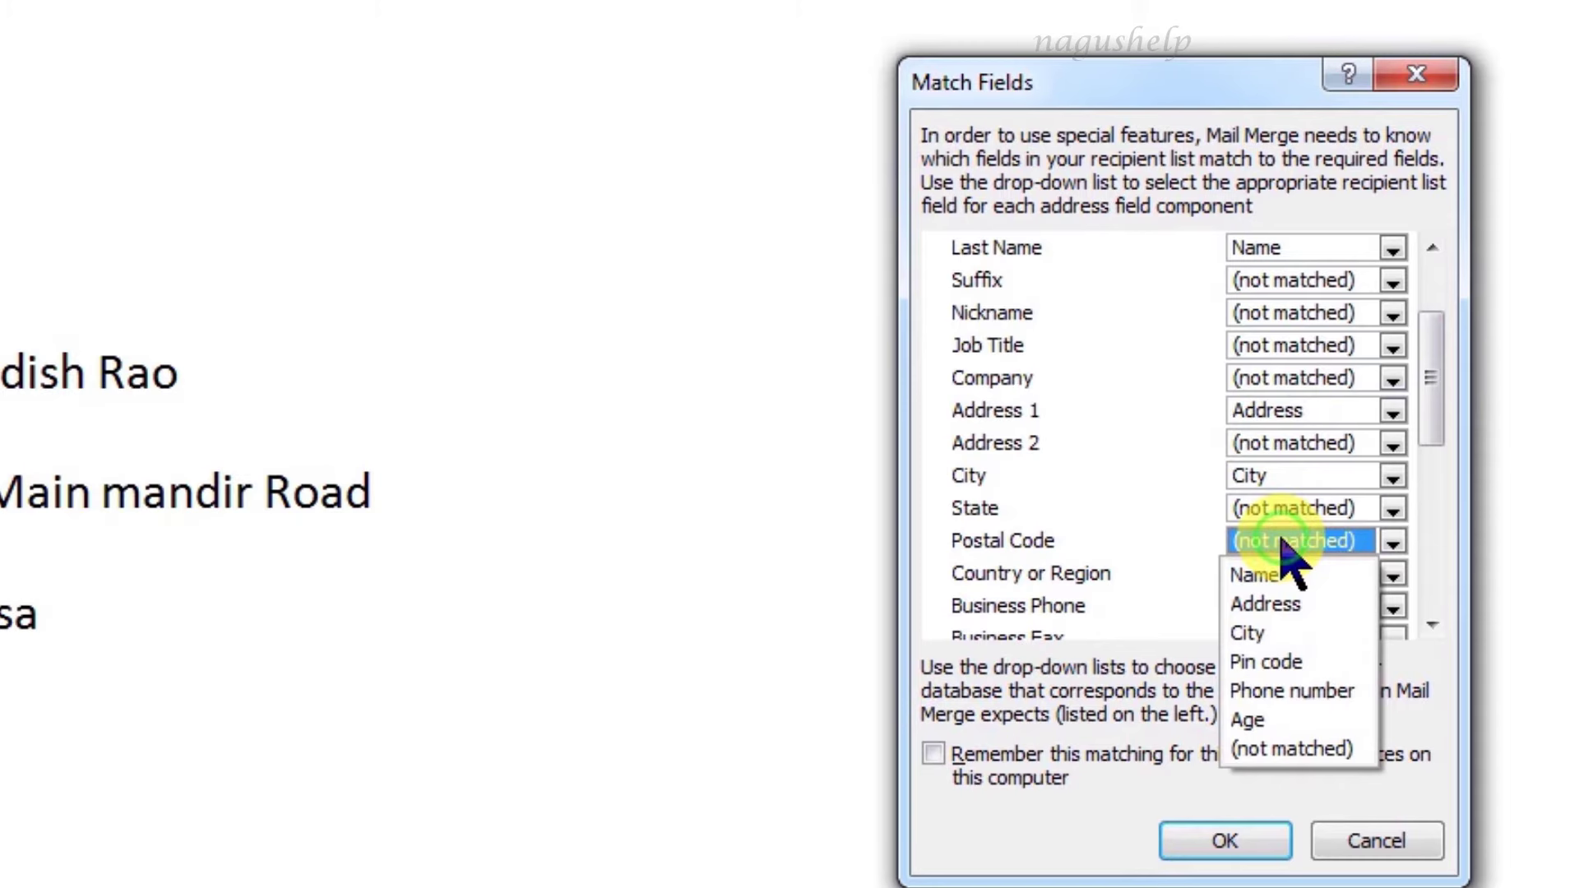
click(1262, 662)
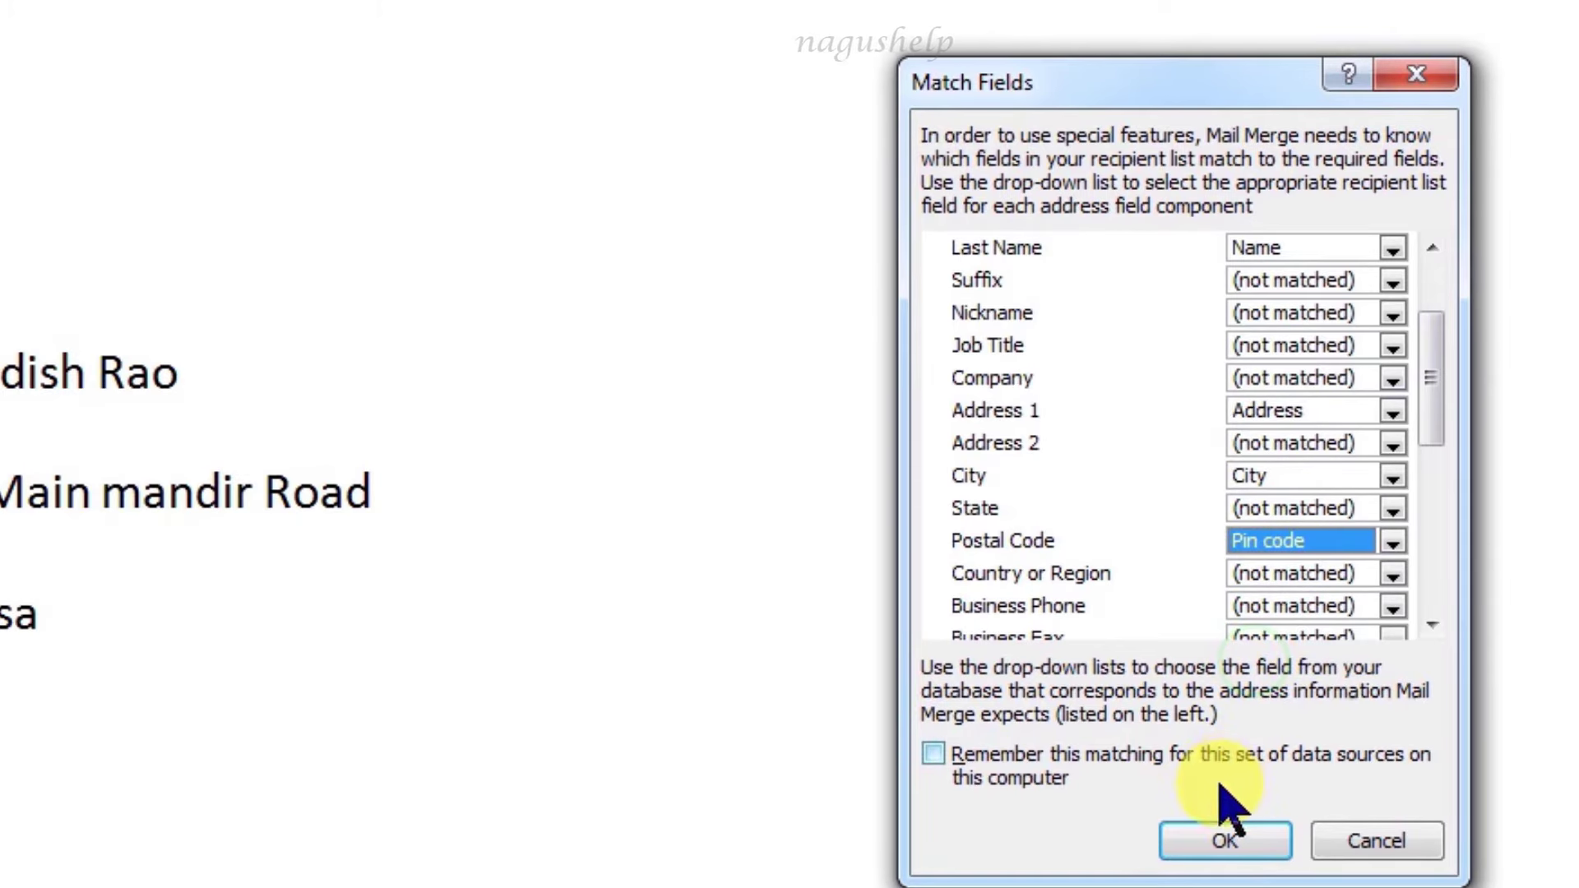
click(1233, 840)
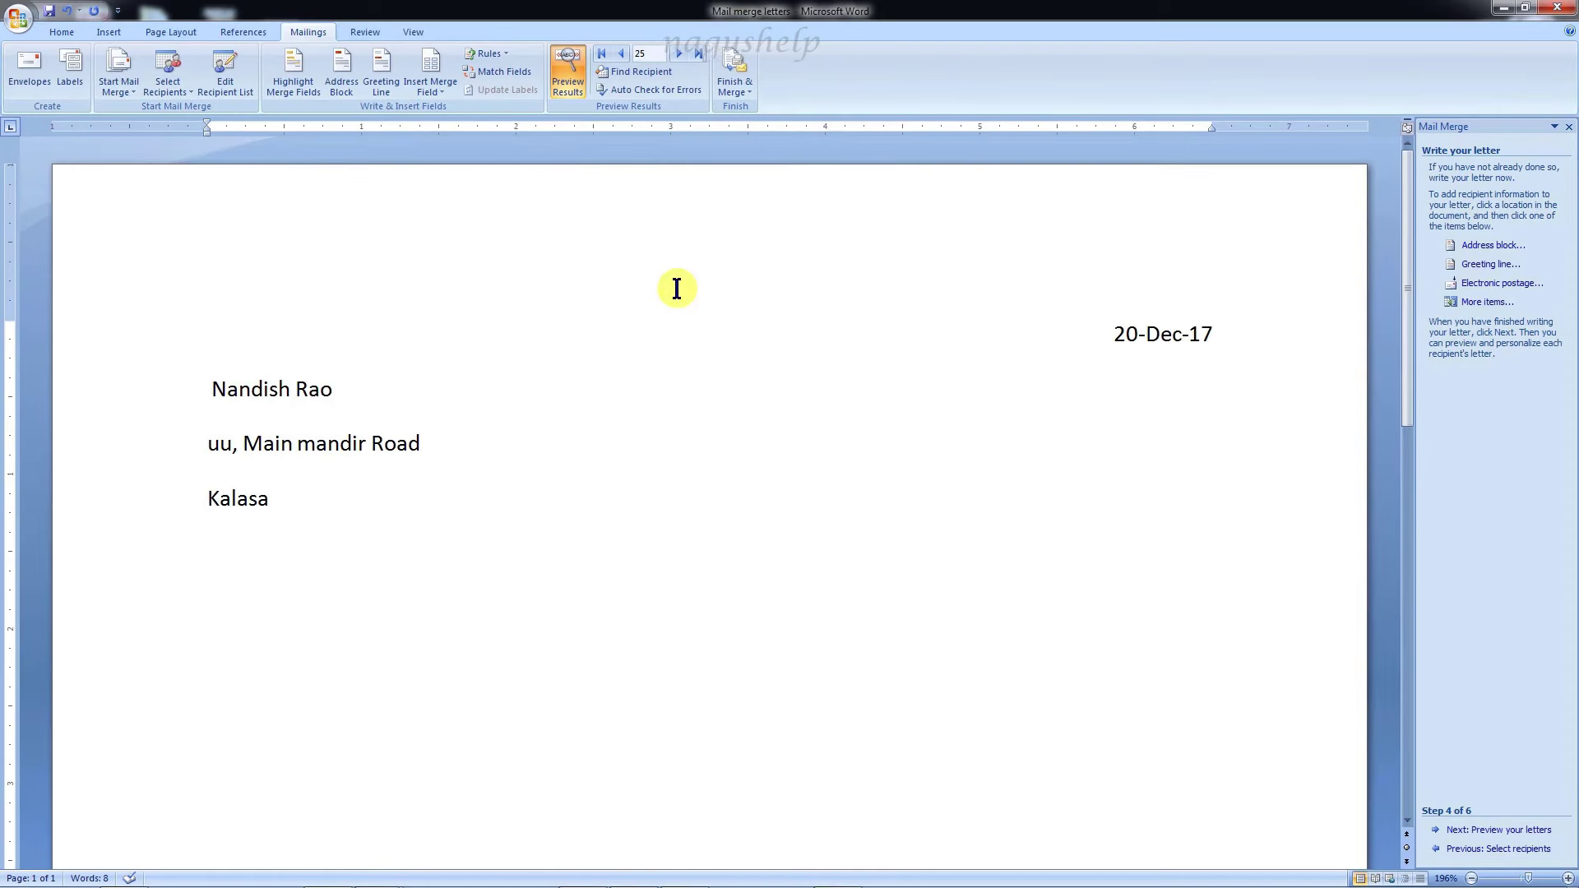
Back at record 24, add a 'Dear «Name»' line below the address block, showing field codes.
click(1022, 76)
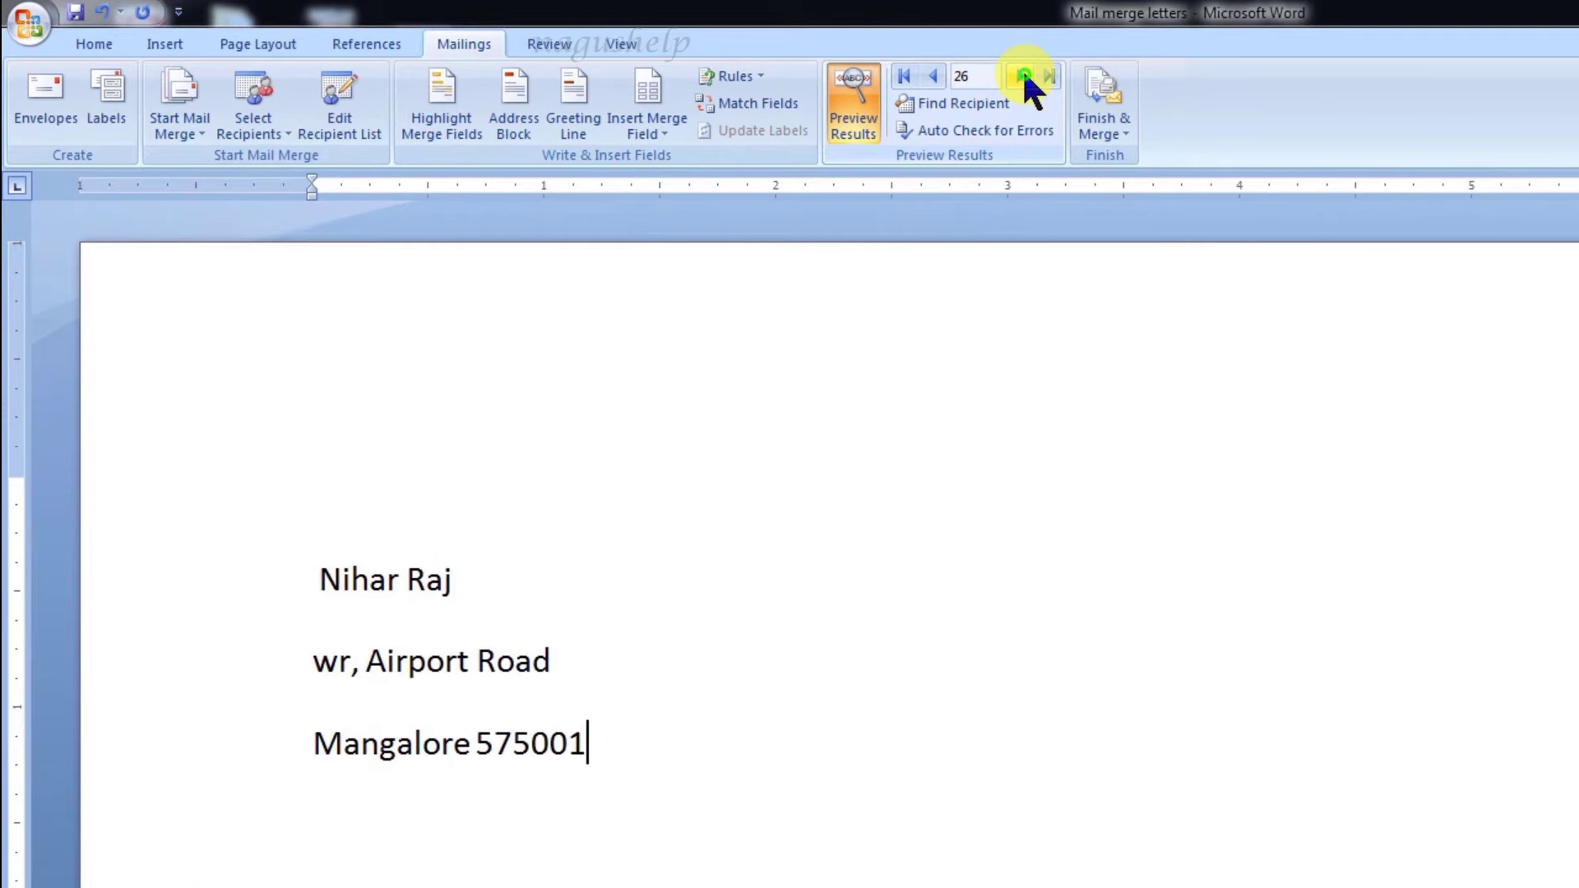
click(934, 76)
click(934, 75)
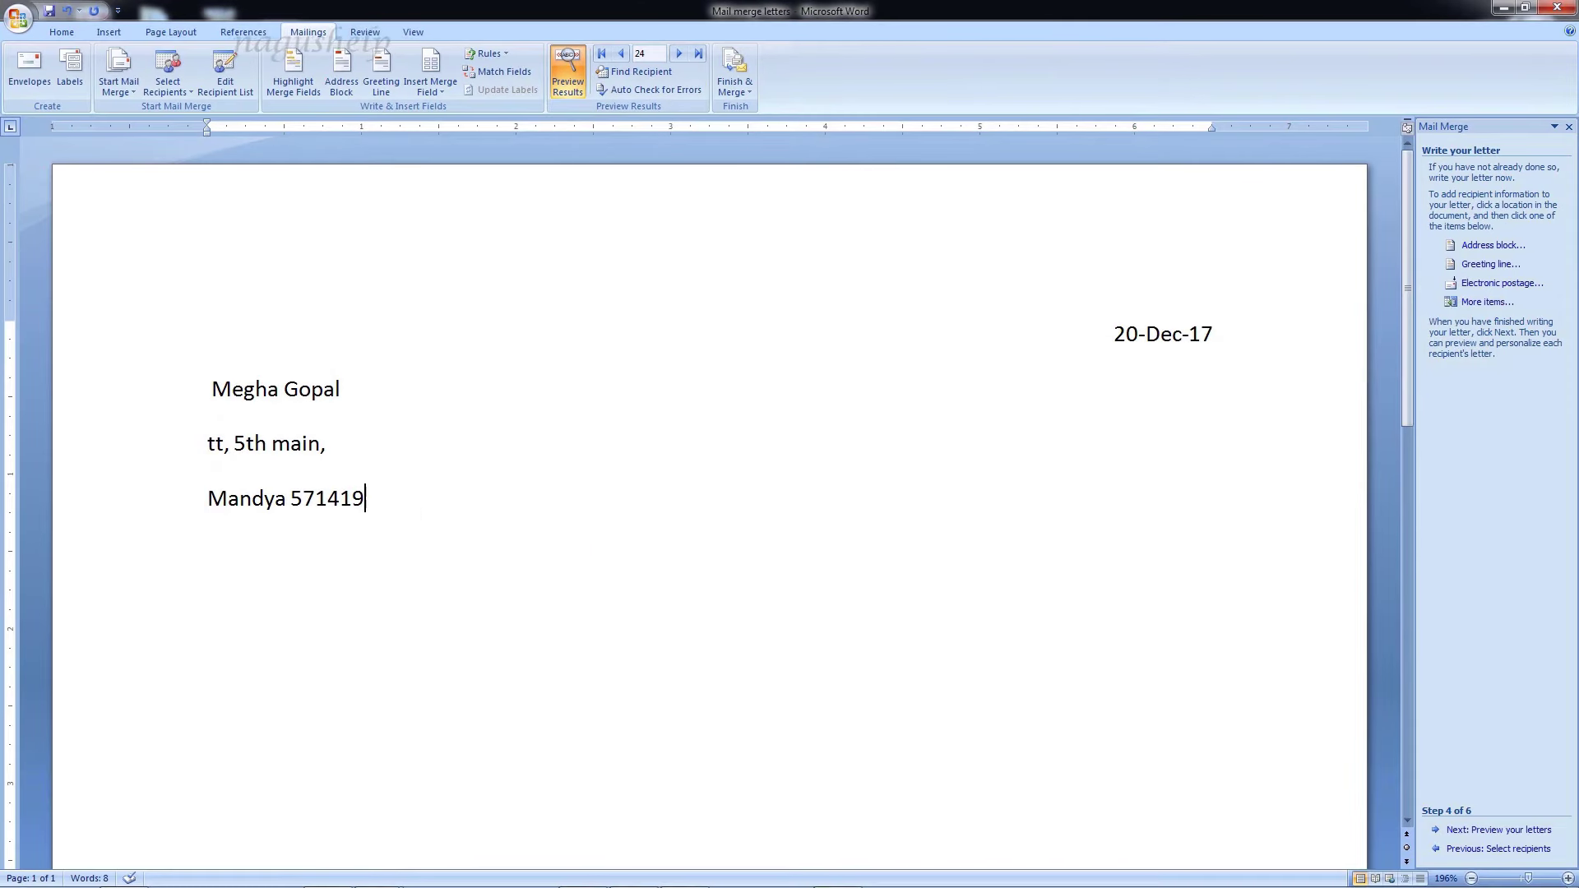
key(Return)
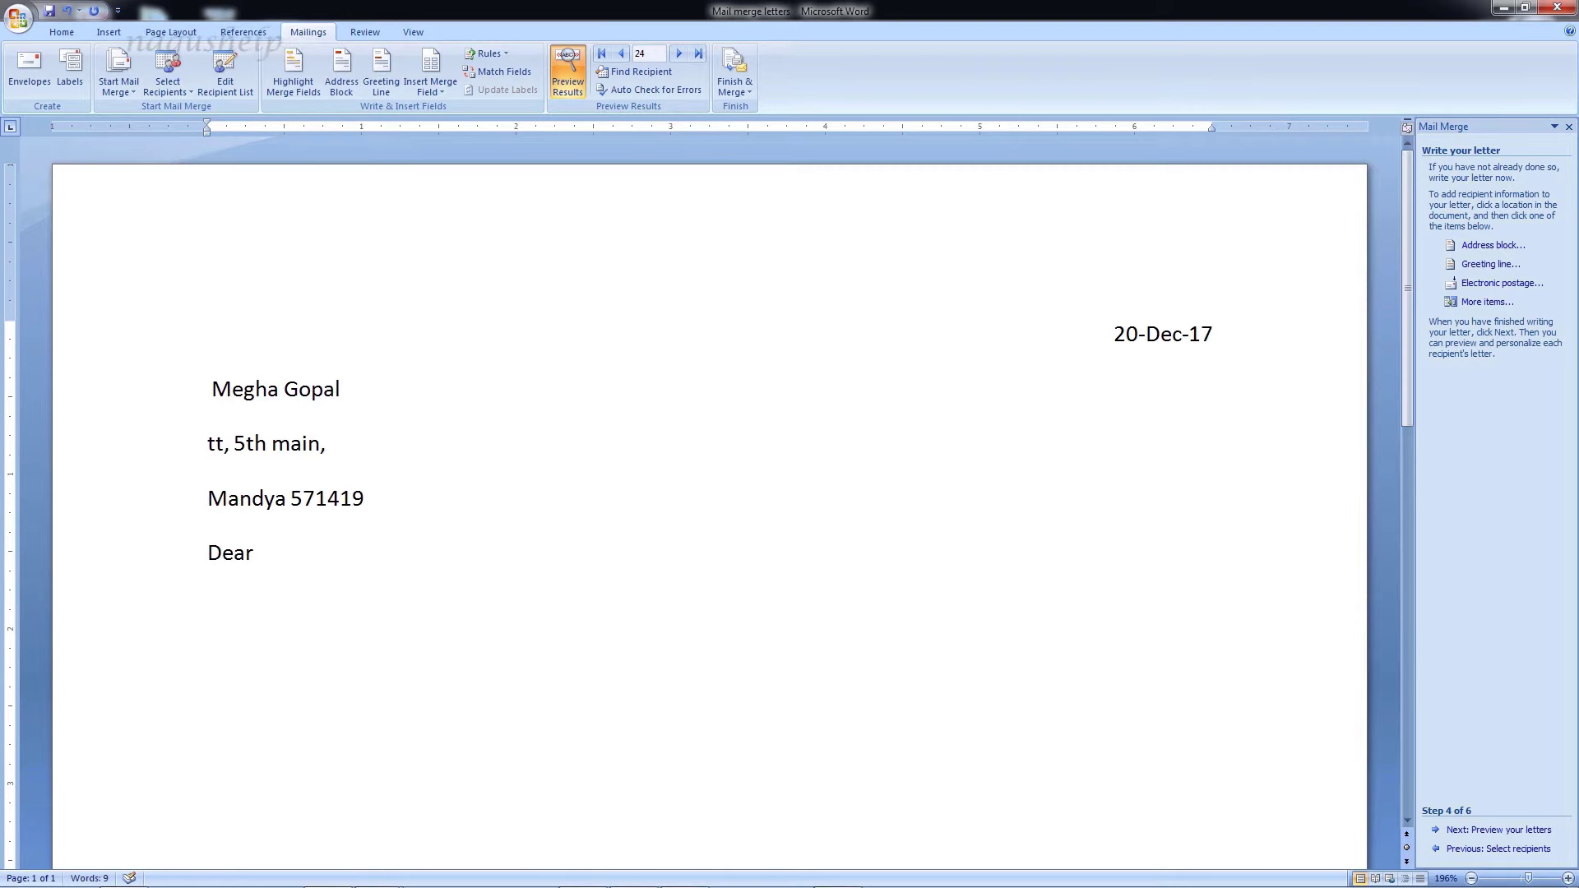
text(Dear)
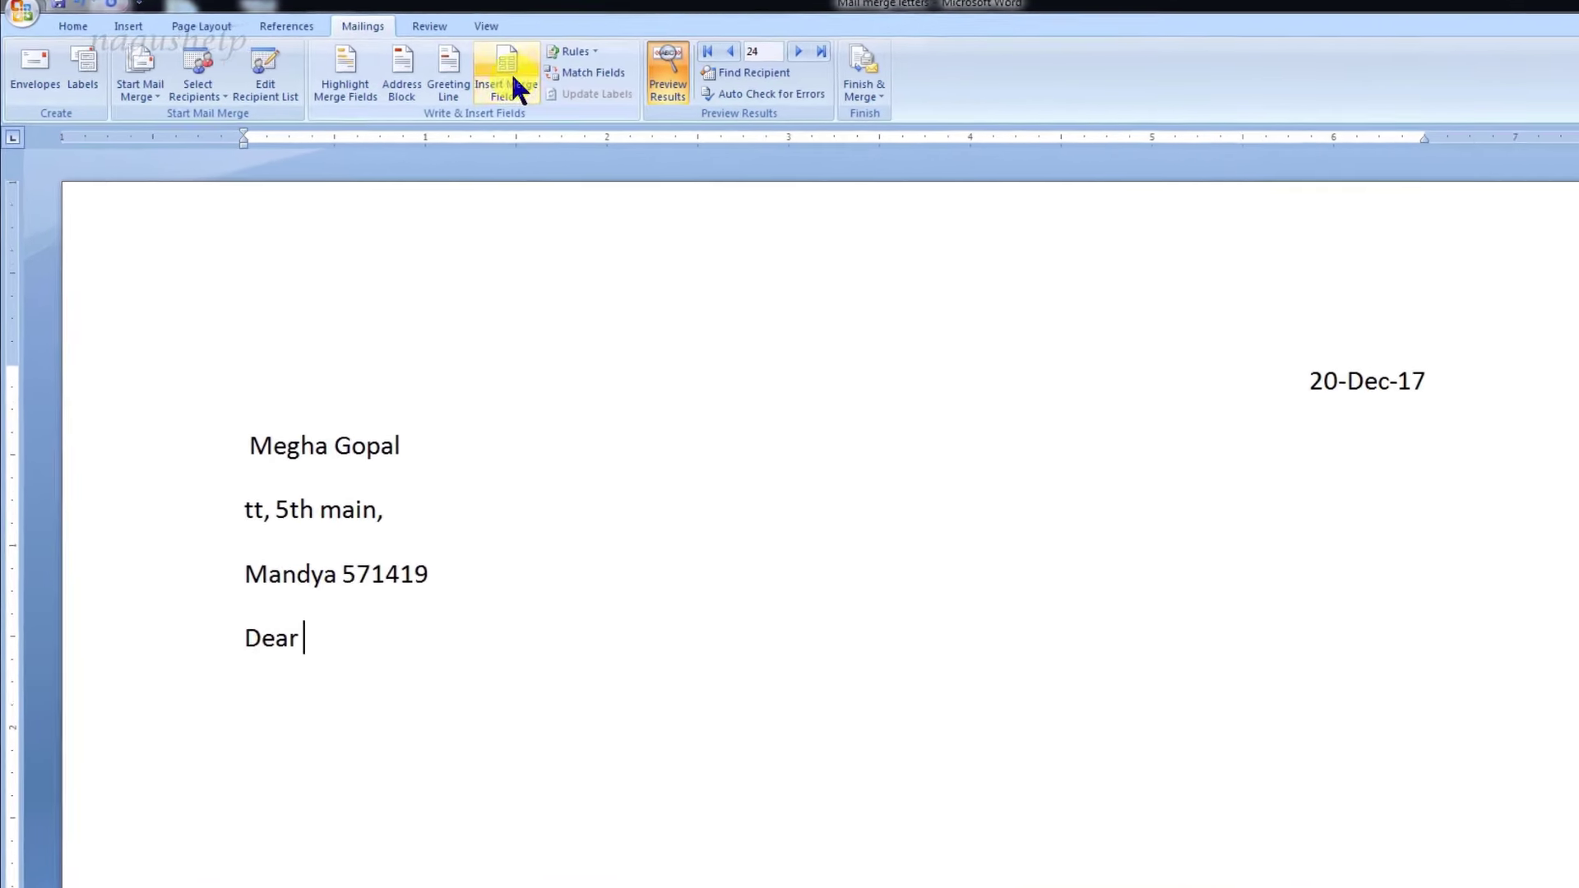
click(516, 95)
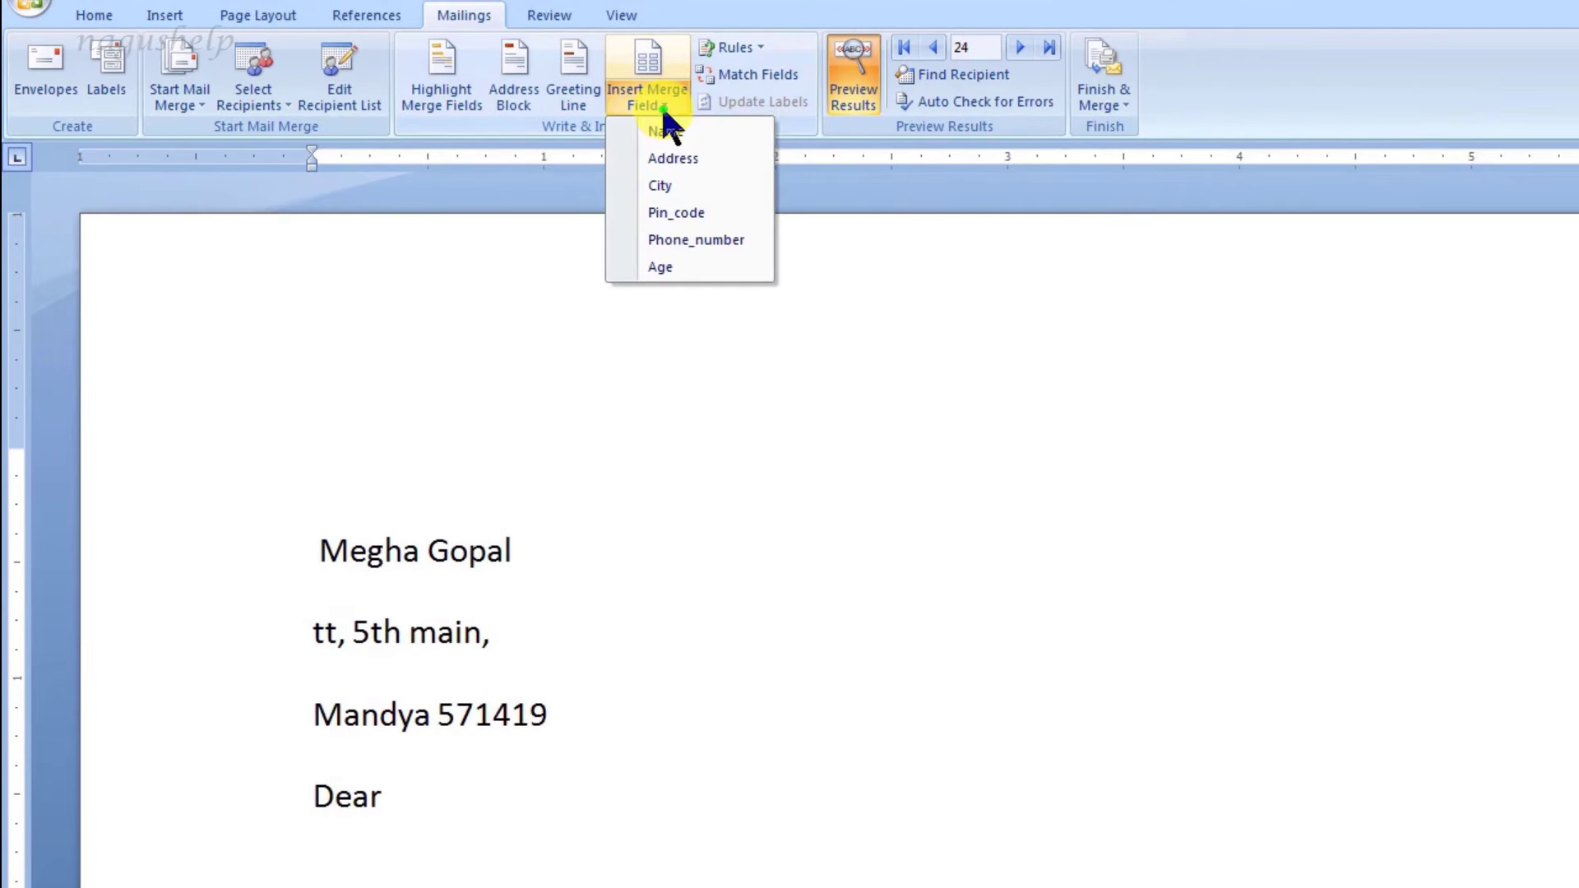
click(663, 132)
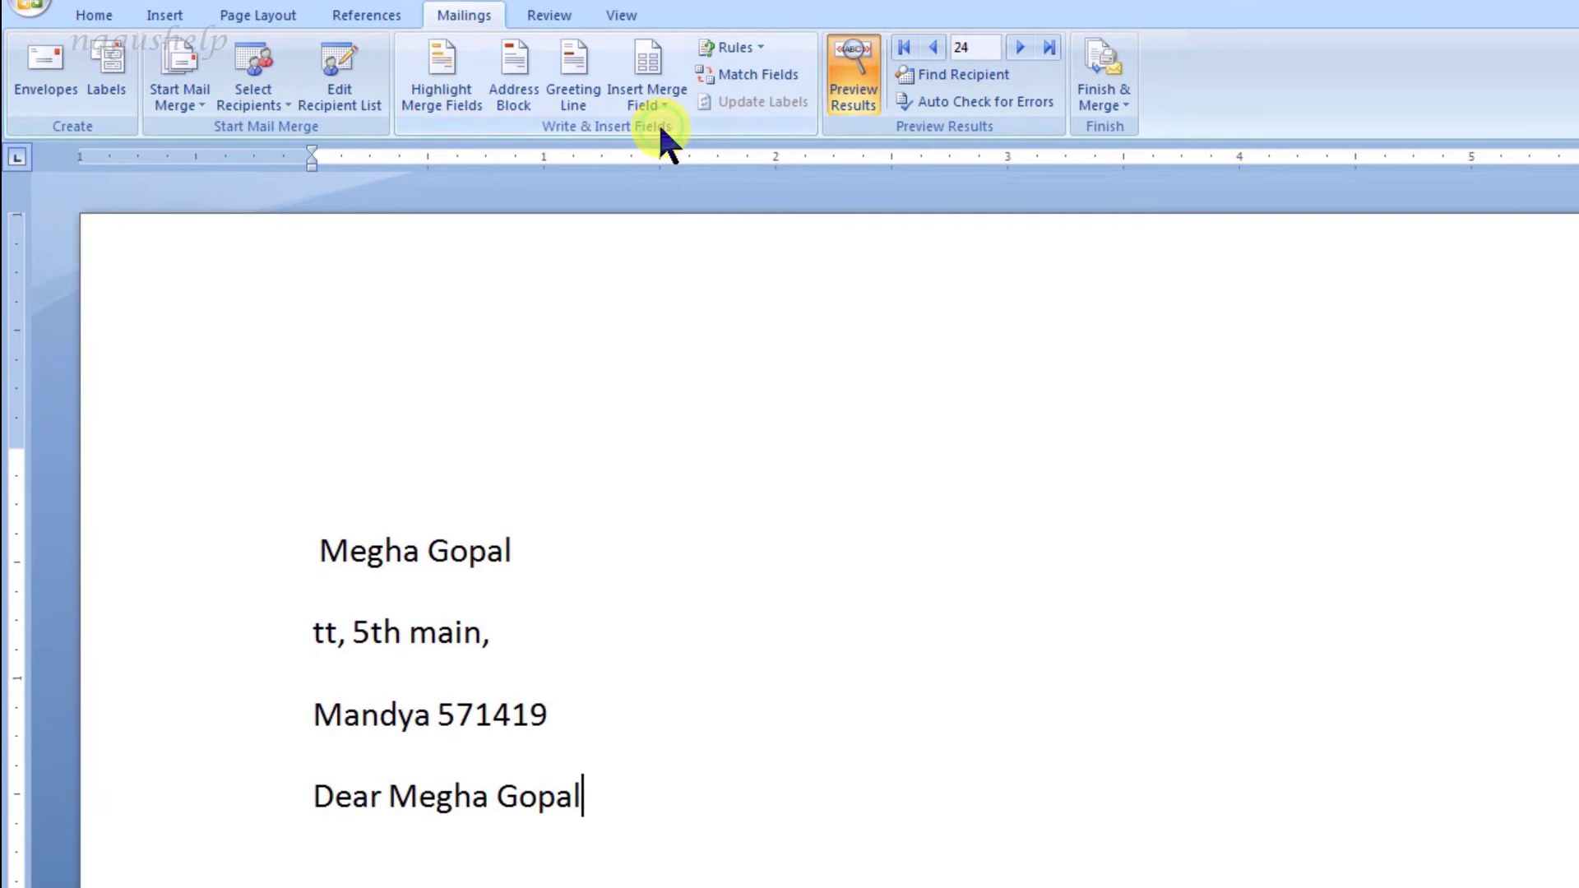
click(857, 92)
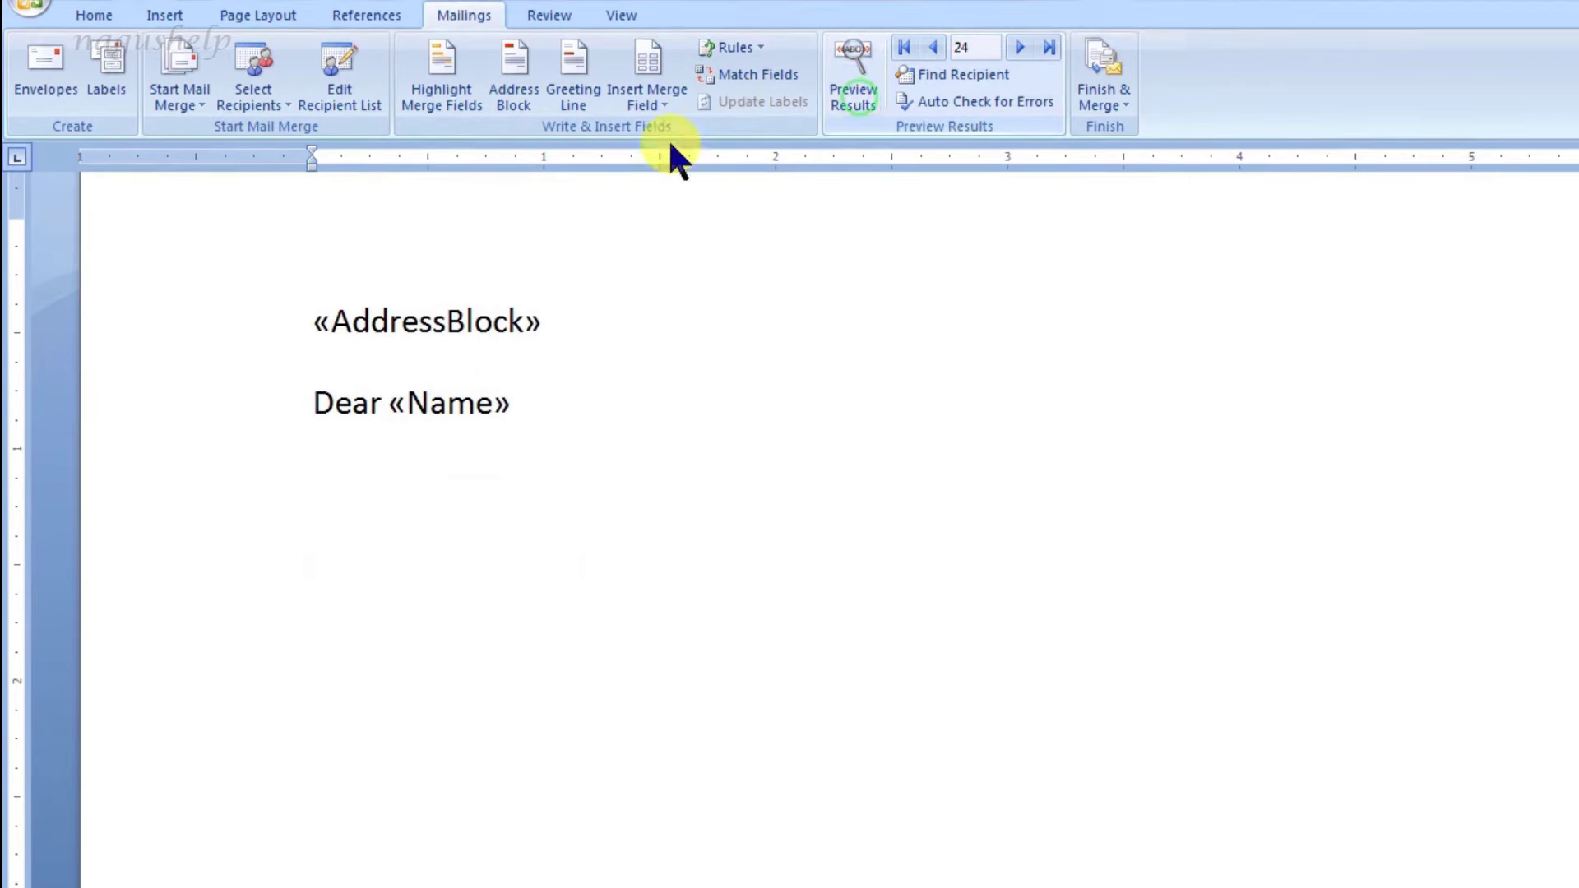
click(543, 493)
End the greeting with 'ji' and start a new paragraph at 'Please let us know'.
text(ji)
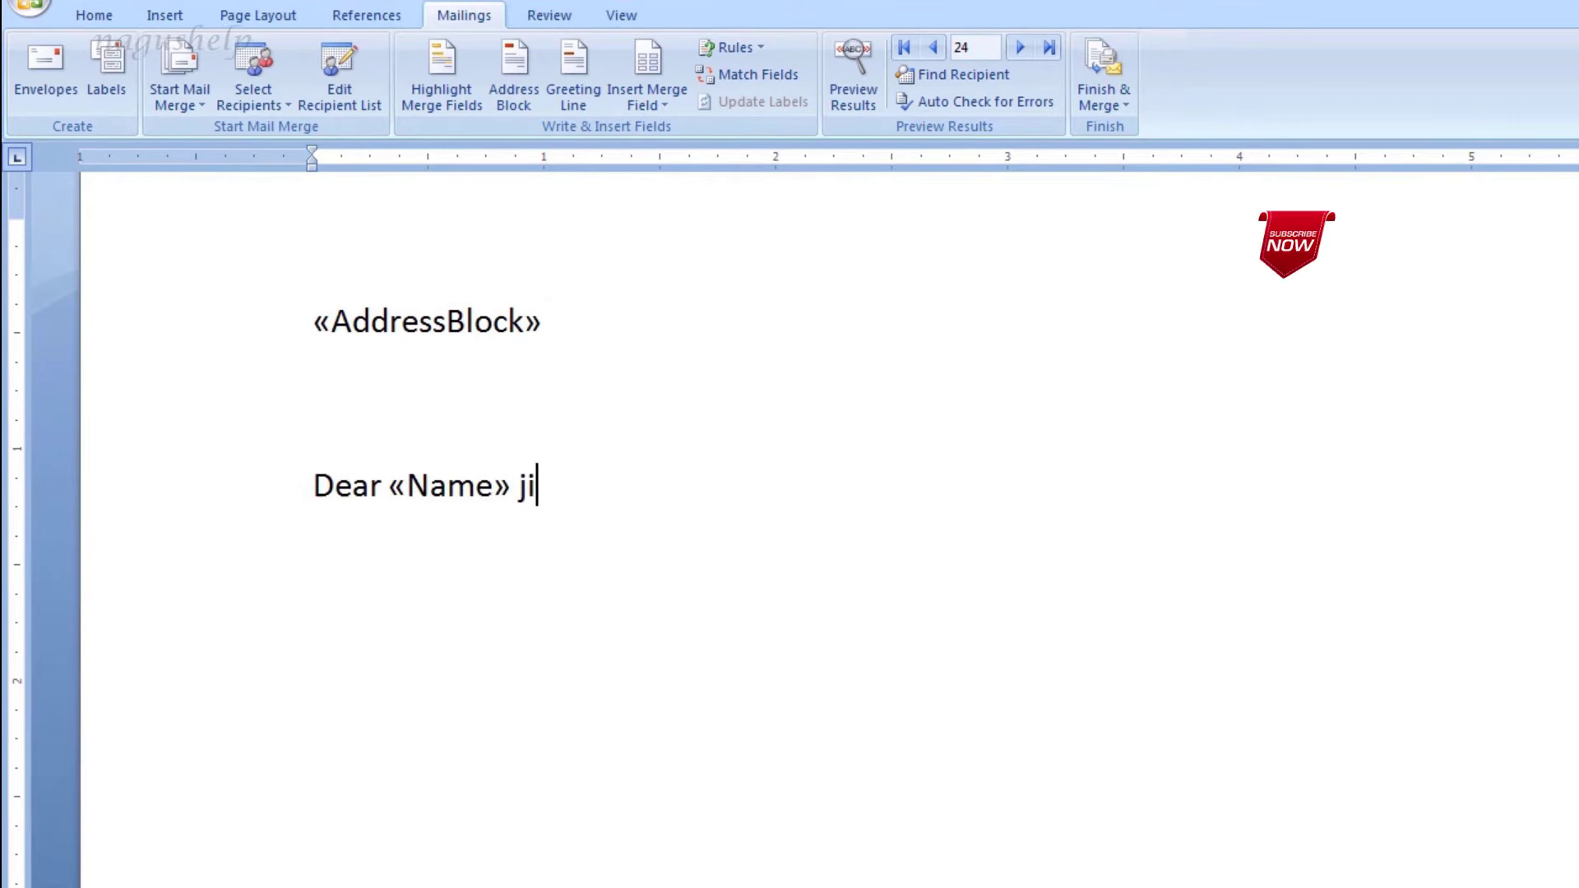
key(Return)
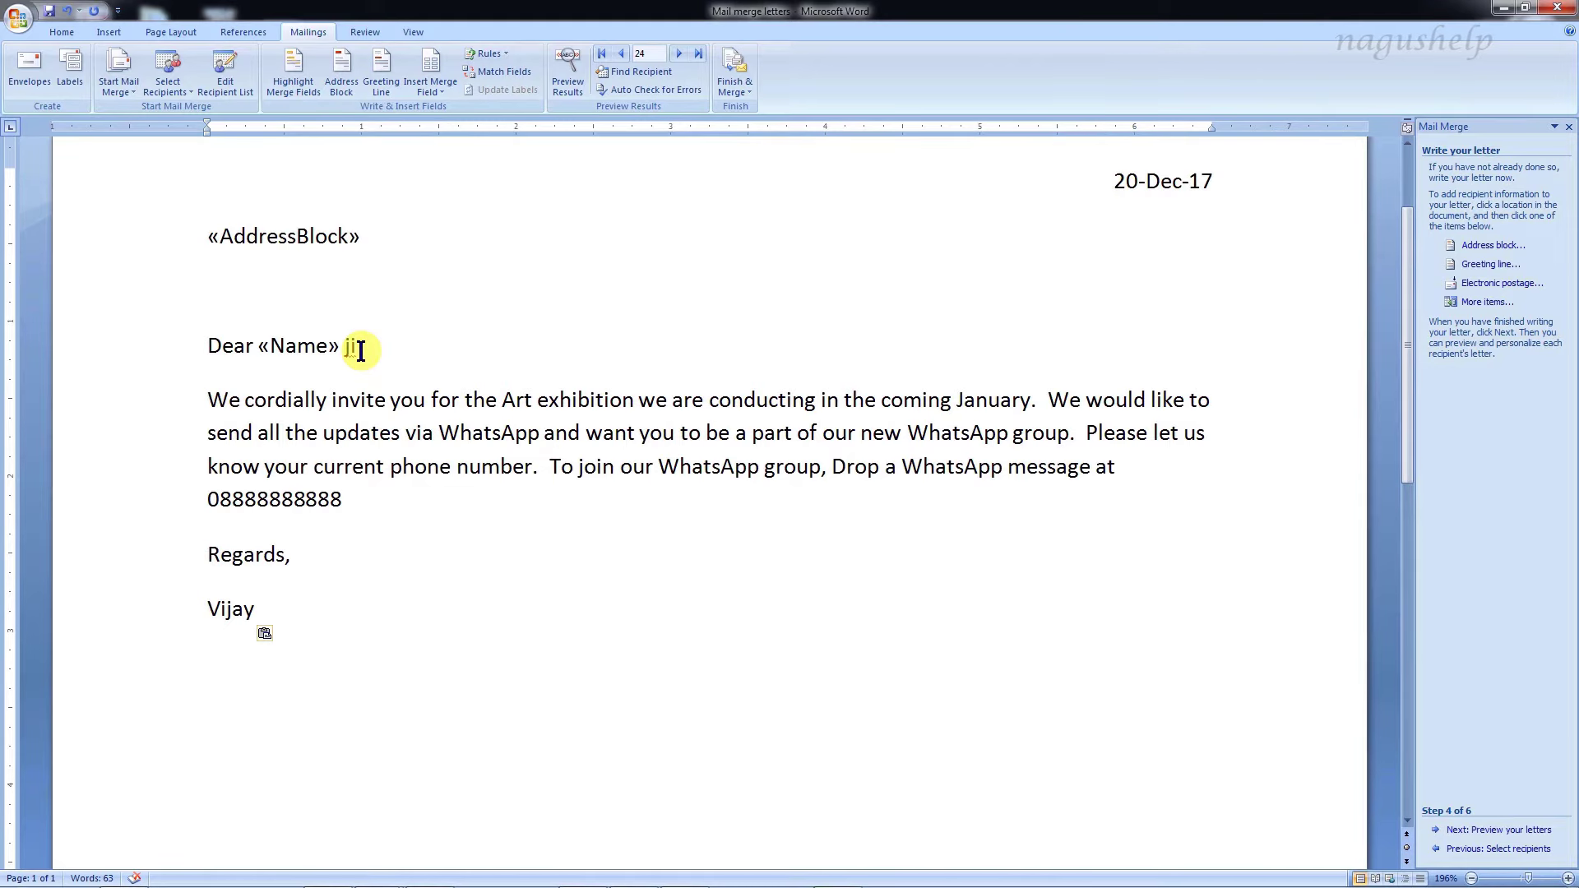
click(1087, 428)
key(Return)
click(1111, 430)
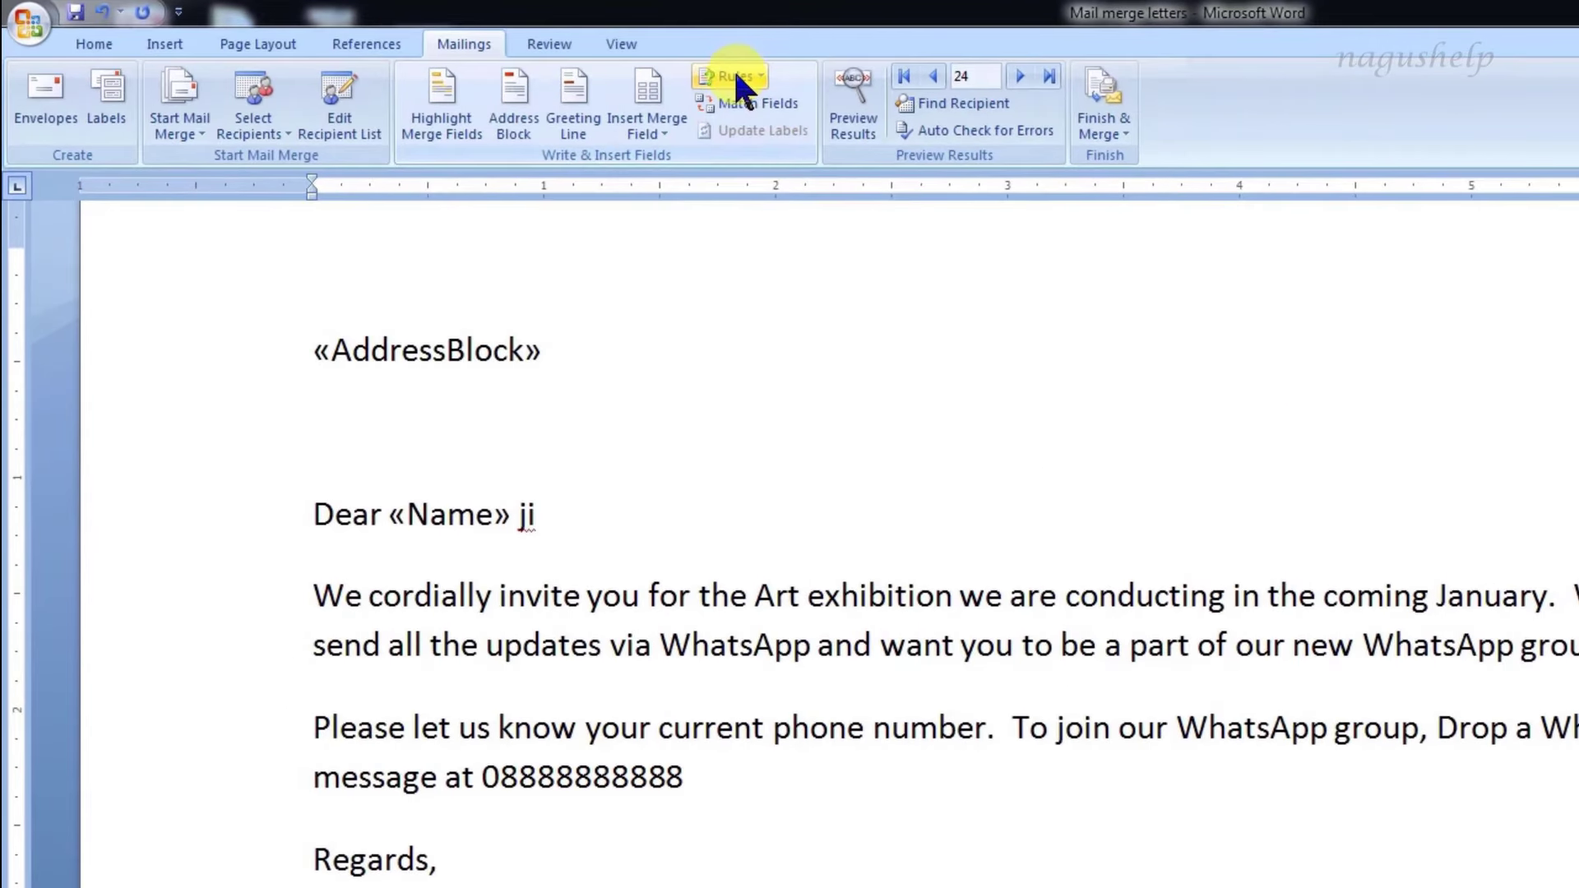
click(736, 73)
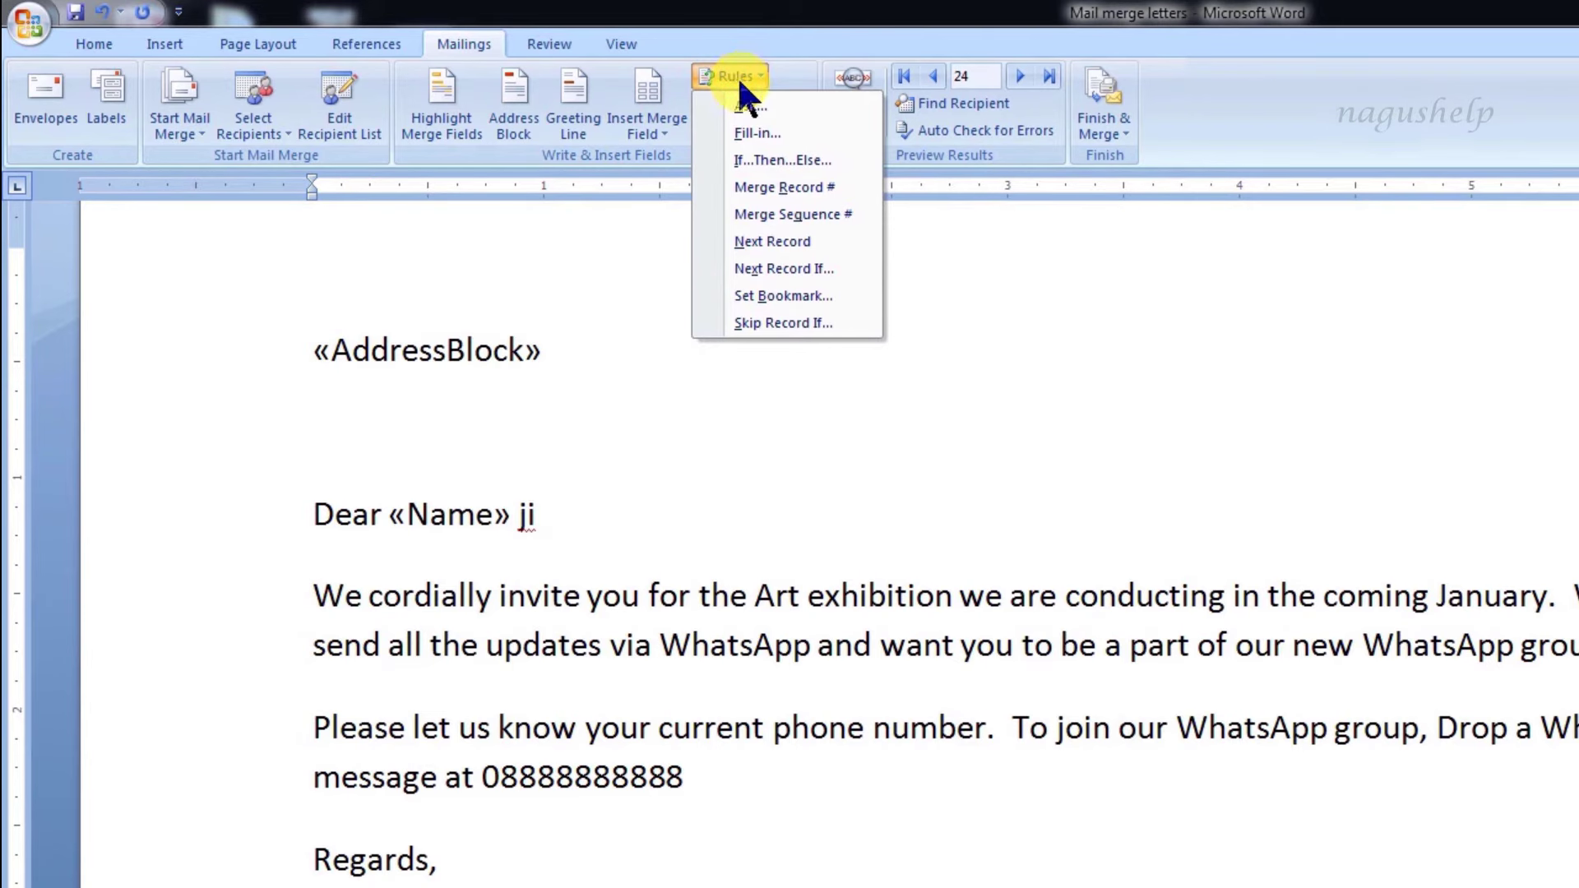
Add an If...Then...Else rule: when Phone_number is not blank, insert 'As per our database, your phone number is'.
click(758, 159)
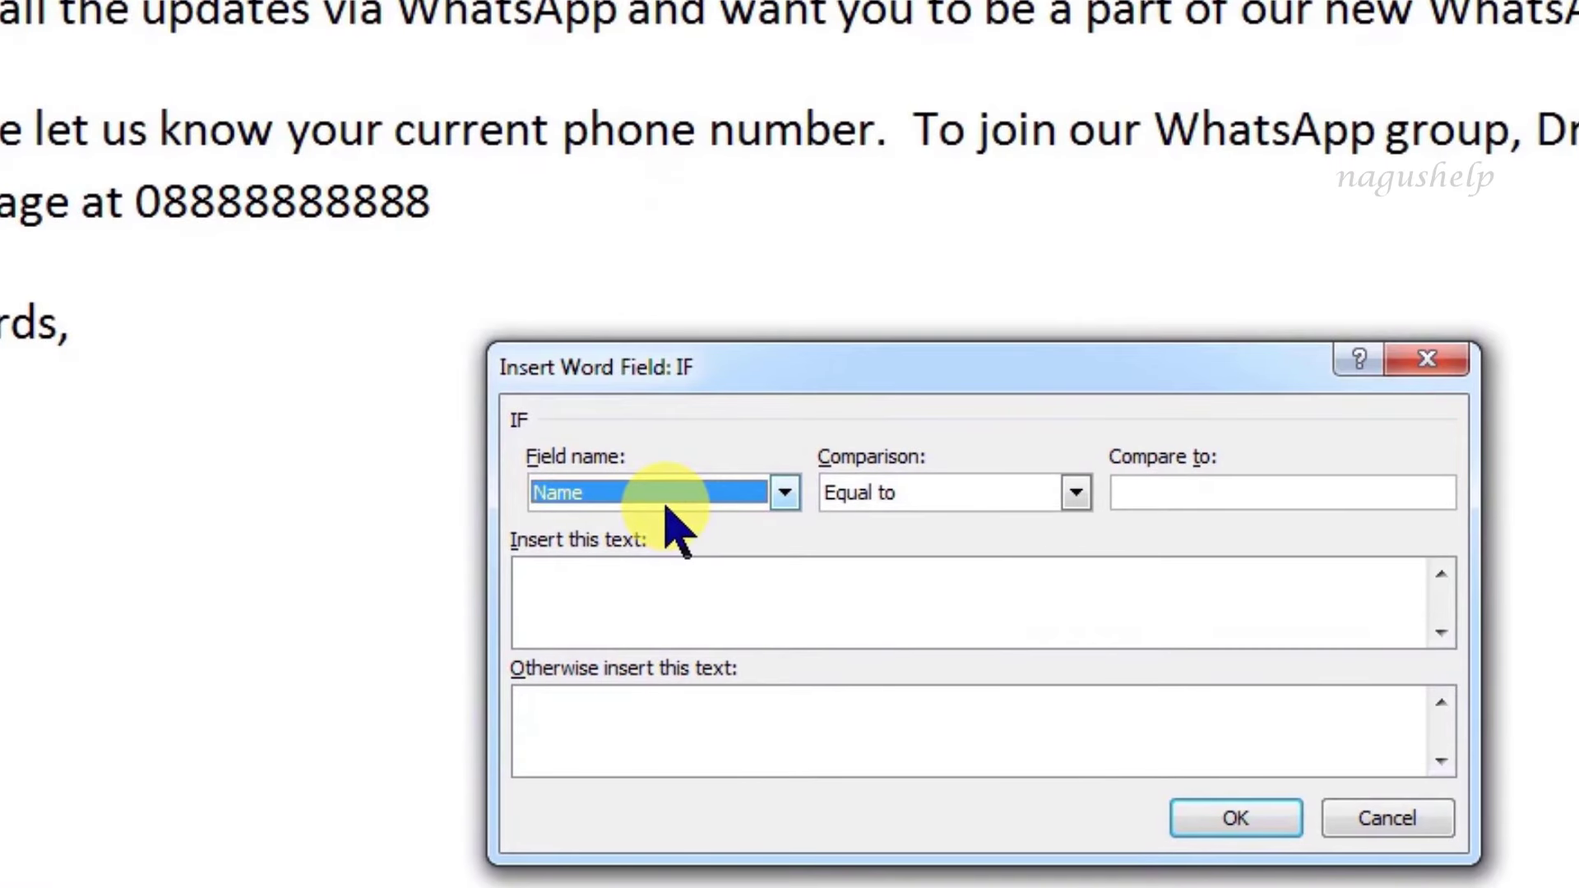
click(811, 884)
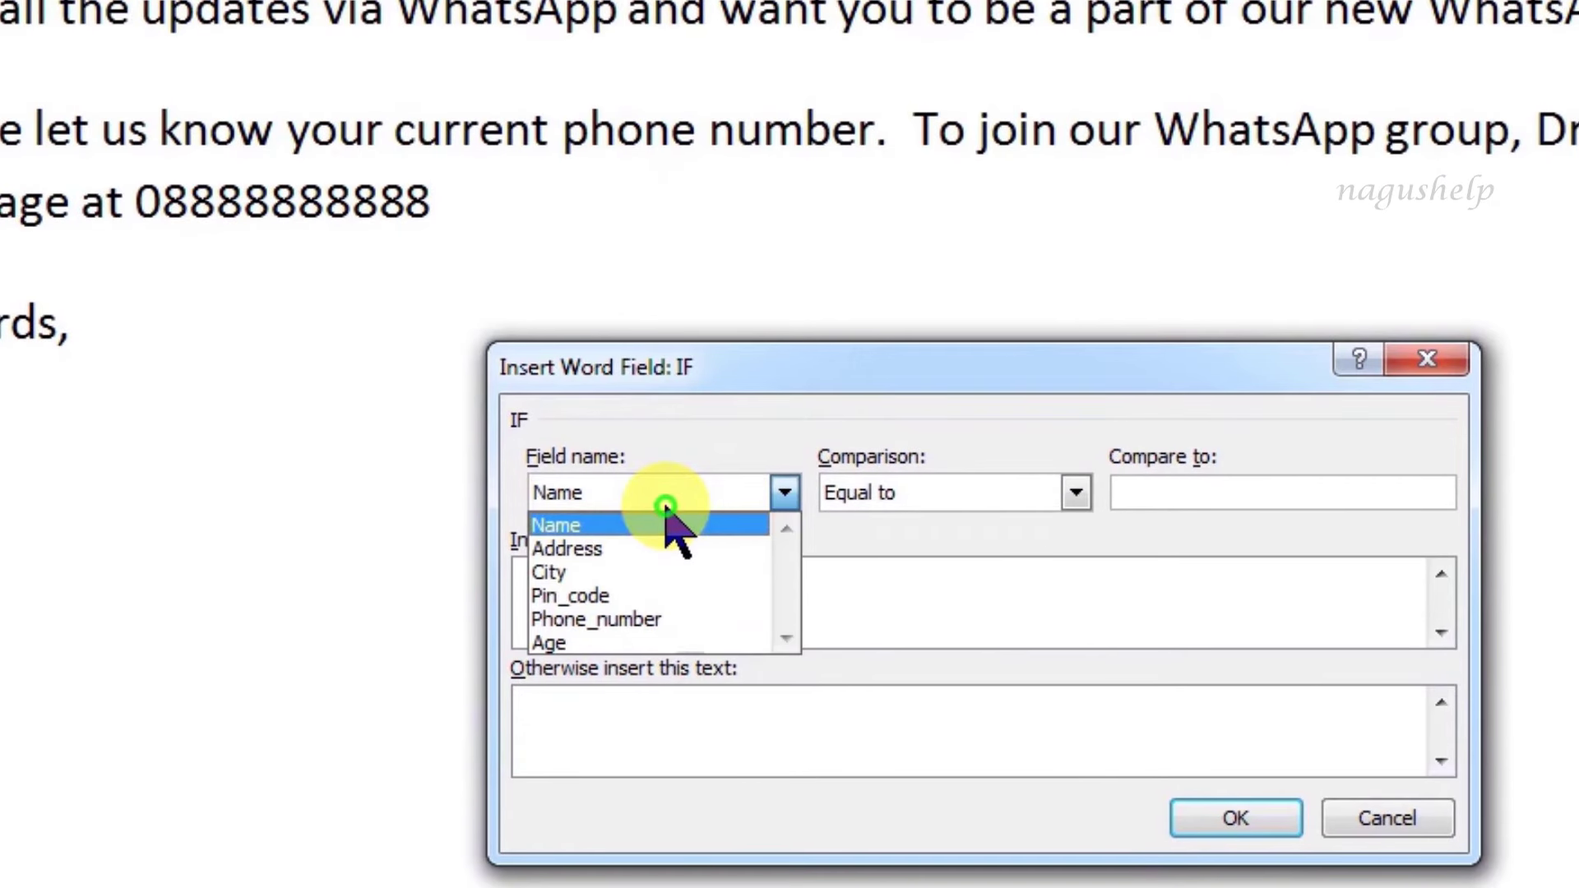
click(644, 619)
click(856, 499)
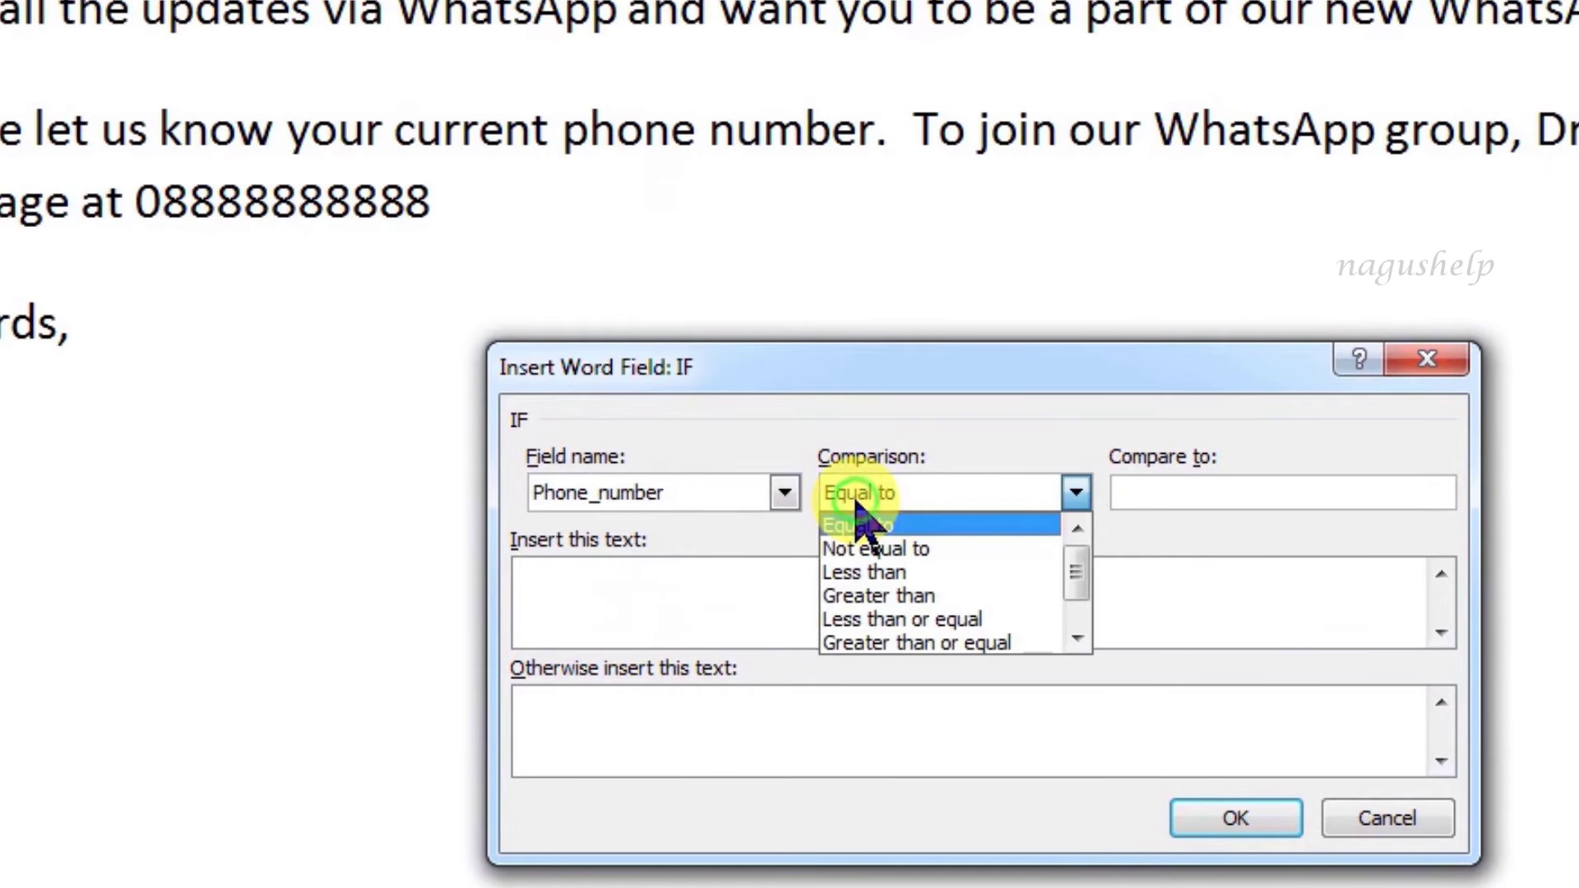
scroll(1056, 633, down, 1)
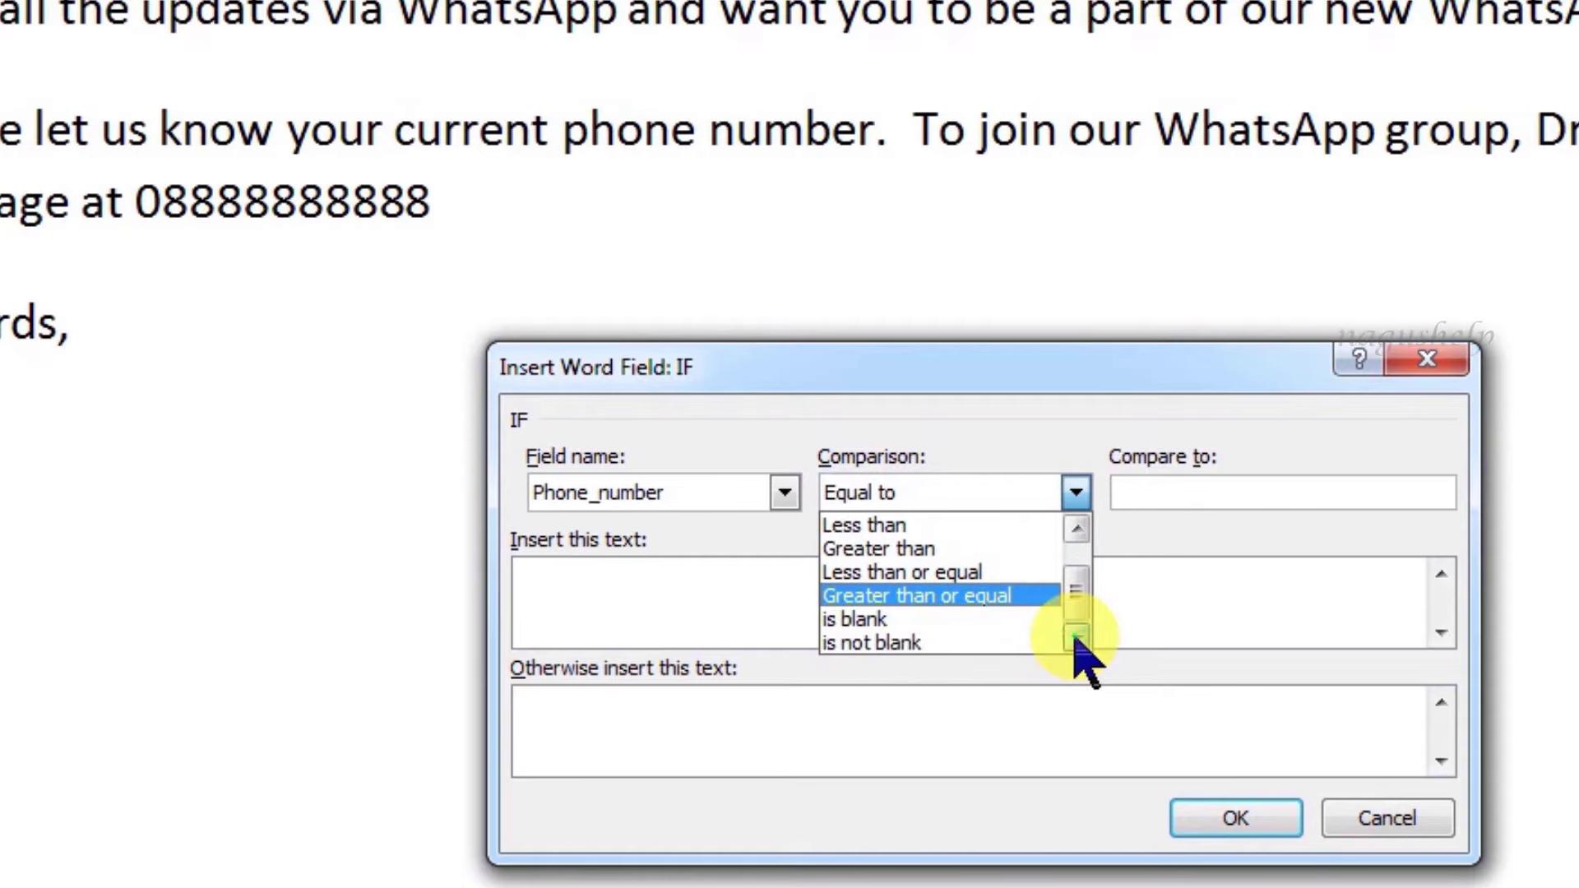
click(1020, 643)
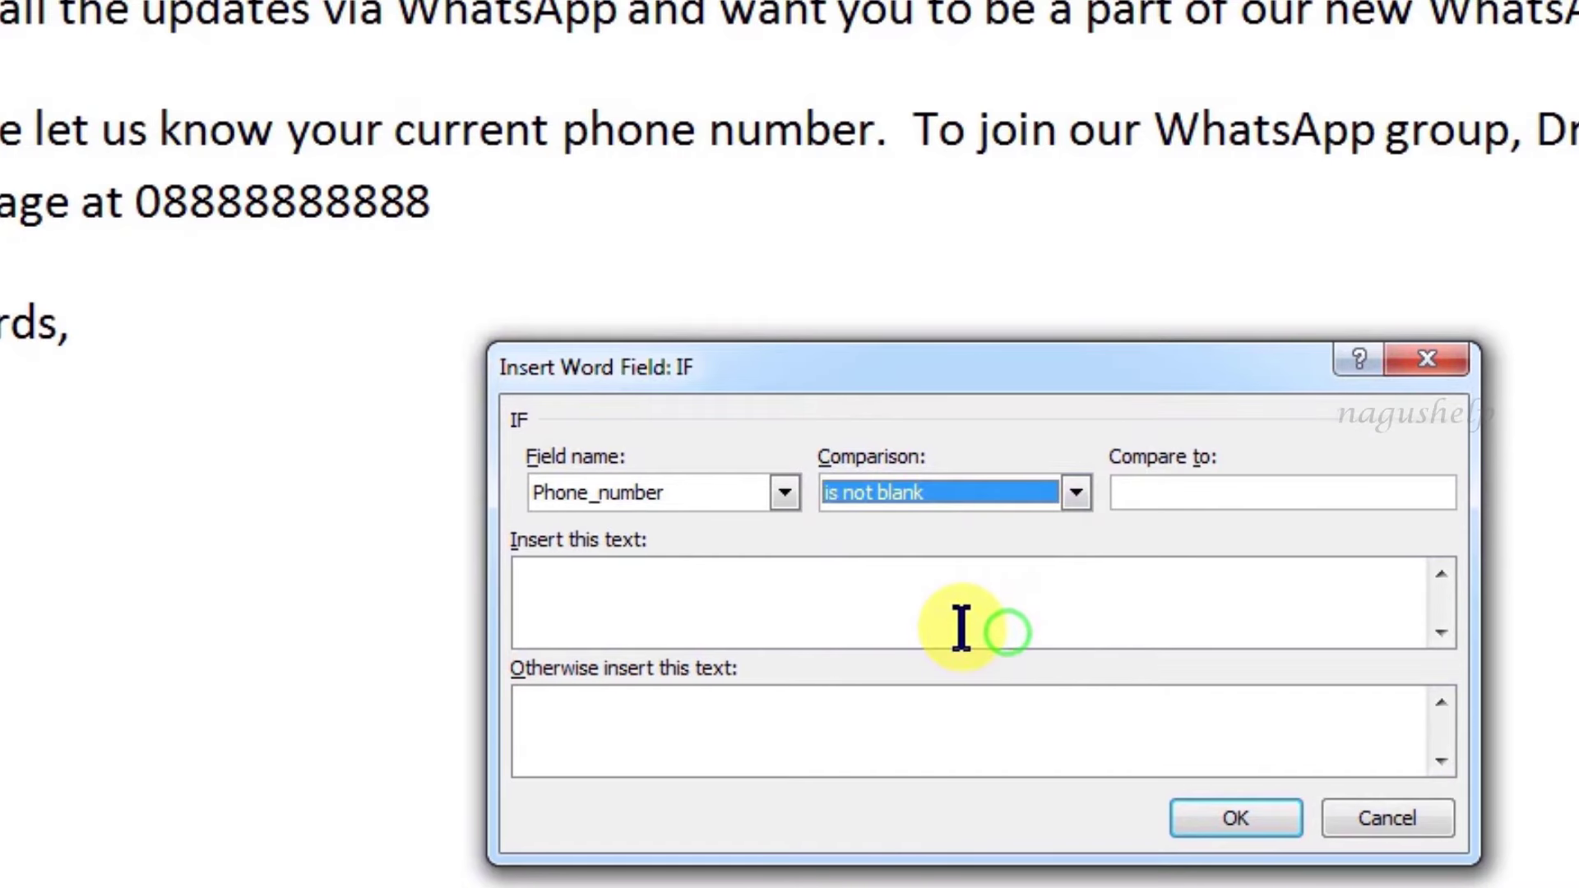
click(958, 629)
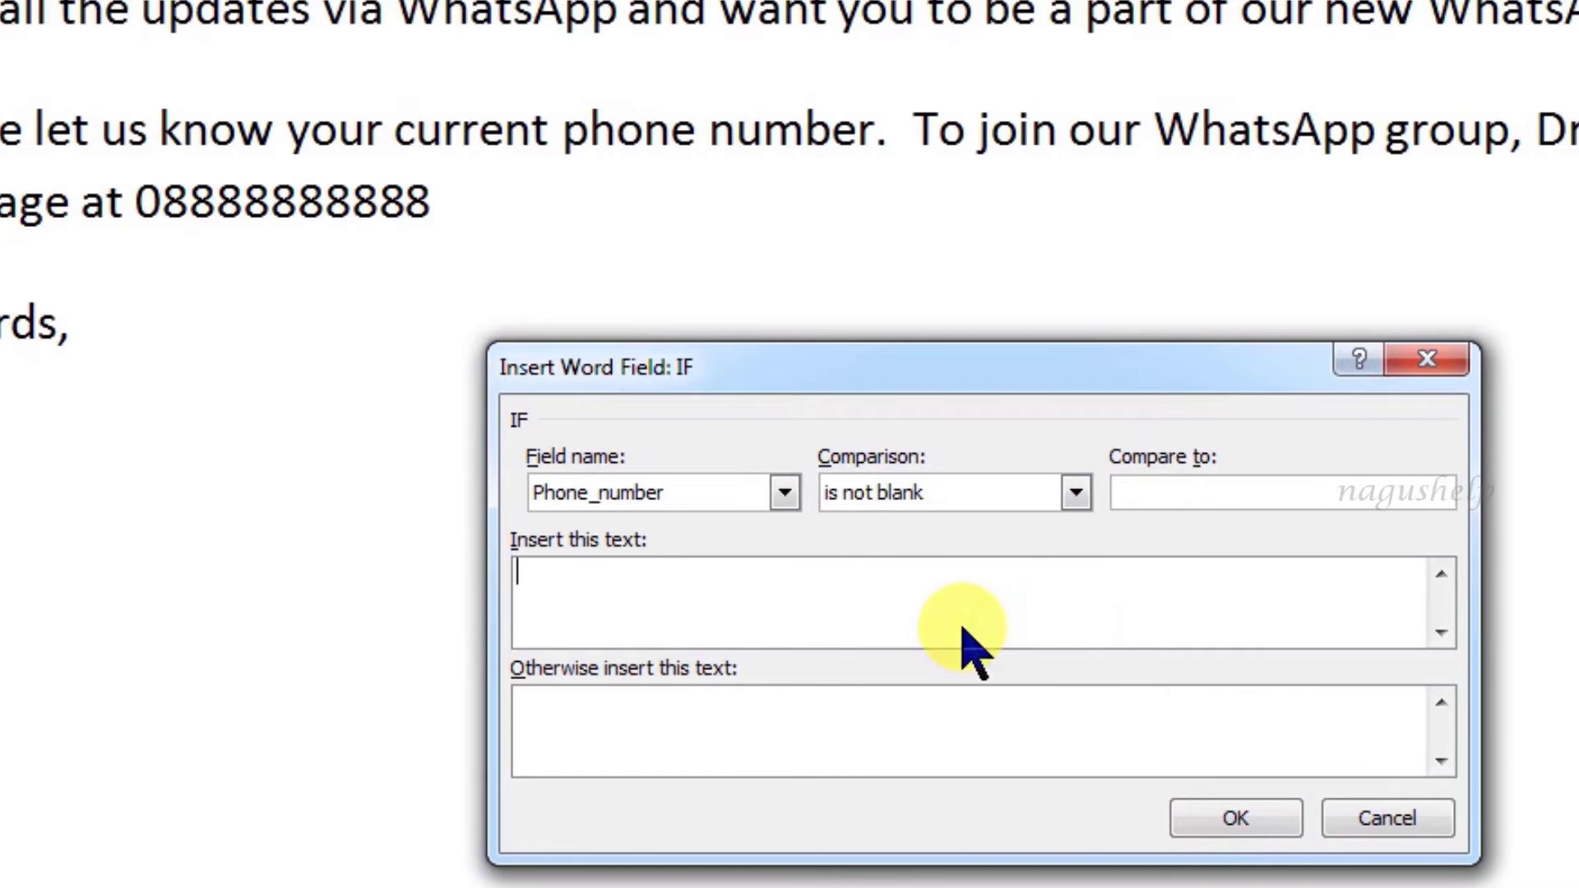
text(As per our)
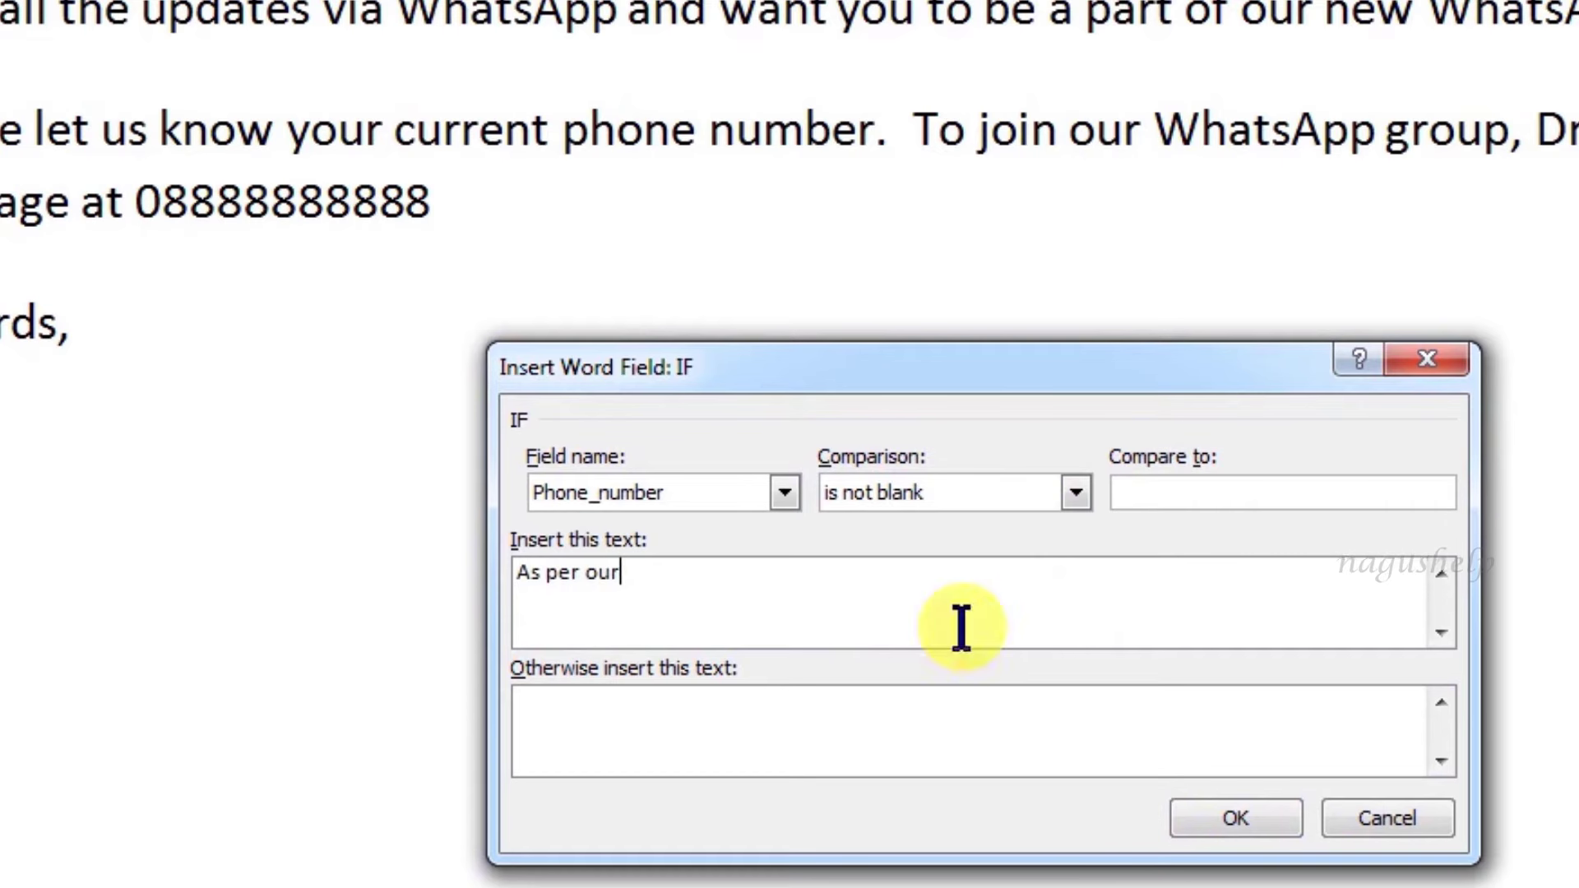
text( database, your phone numb)
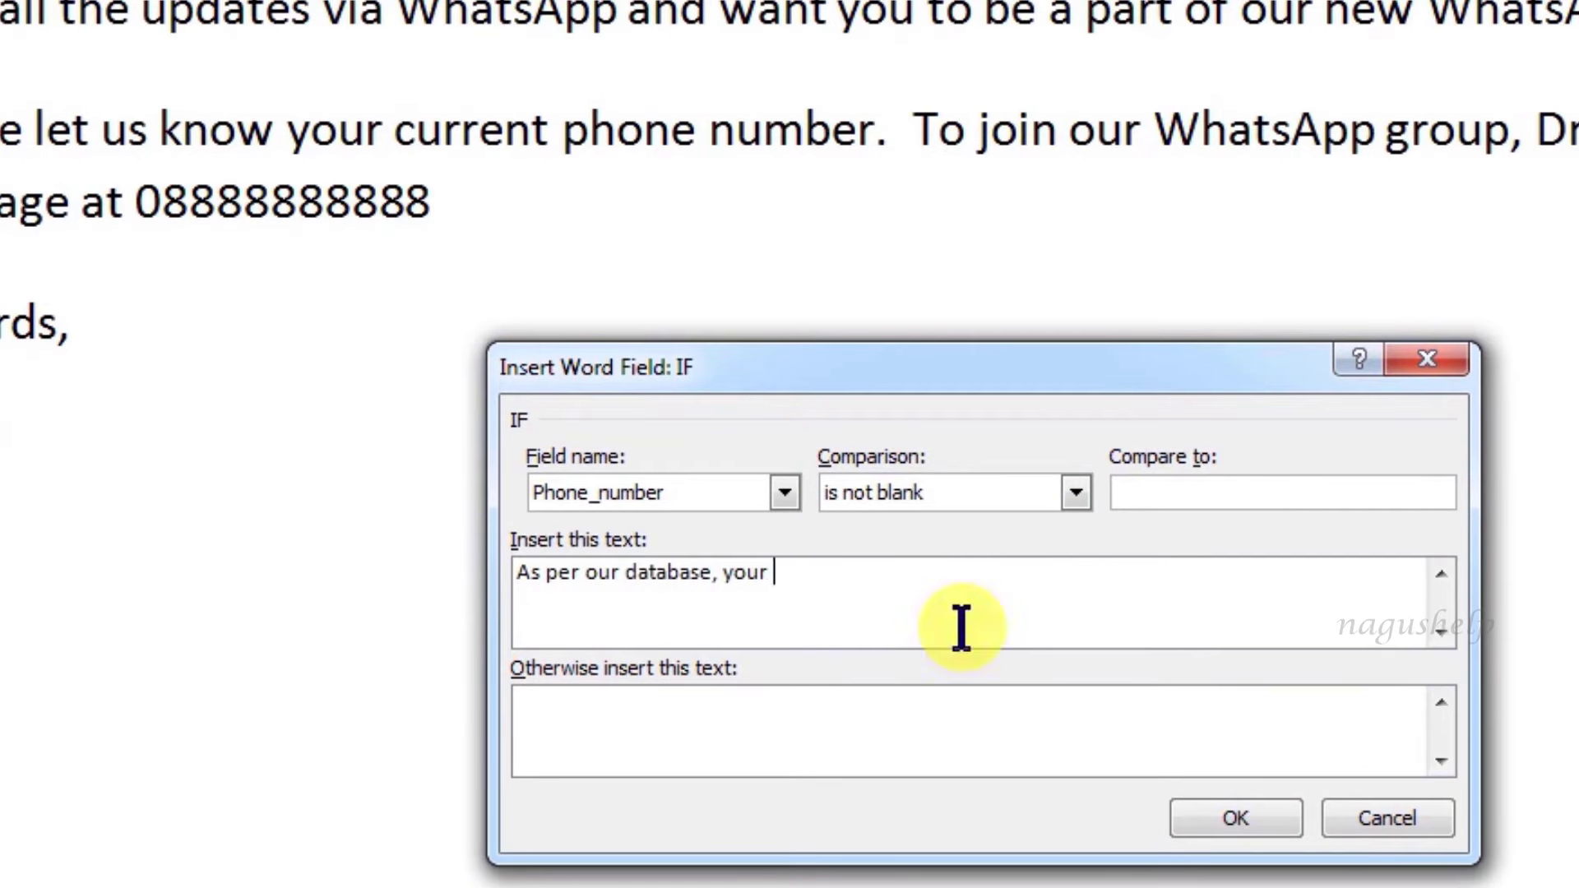
text(er is)
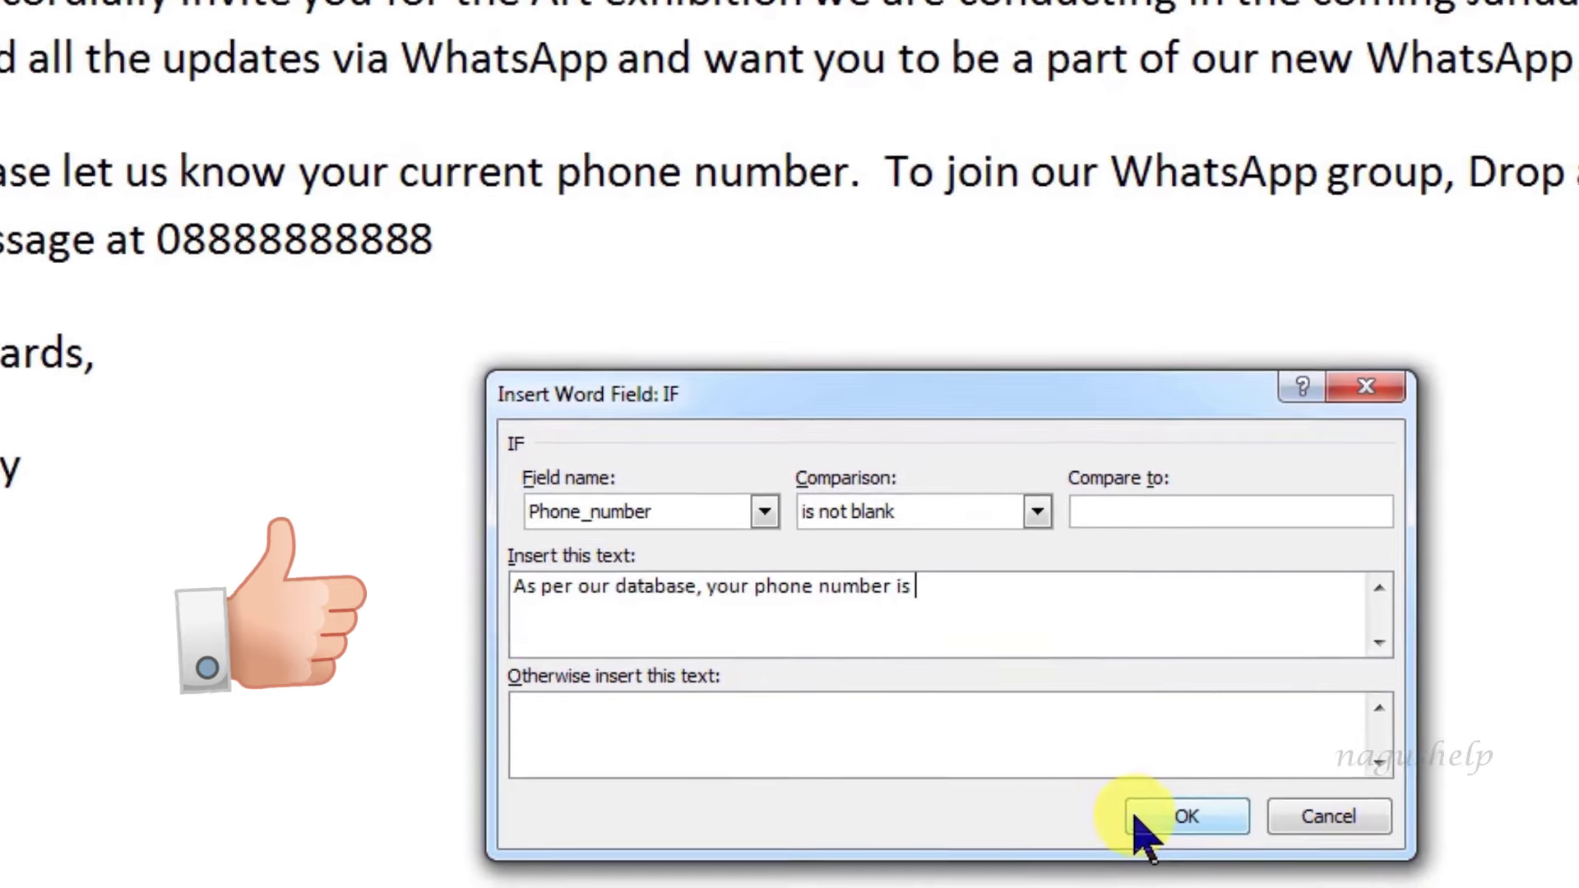
click(1184, 818)
Preview the merged letter and insert the Phone_number field after 'your phone number is'.
click(569, 73)
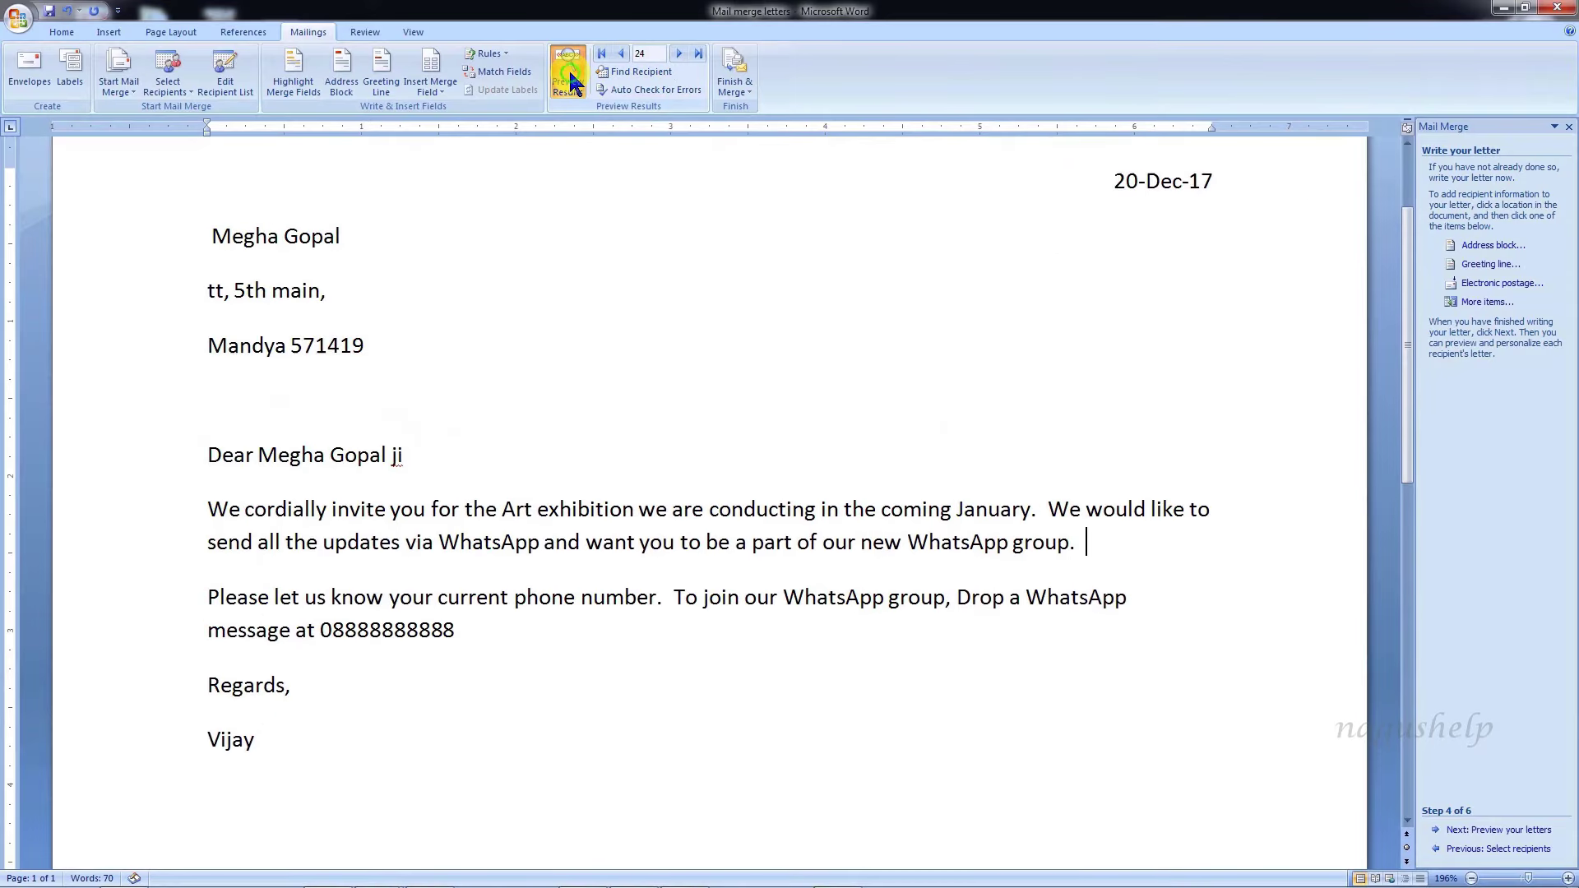
click(679, 55)
click(678, 55)
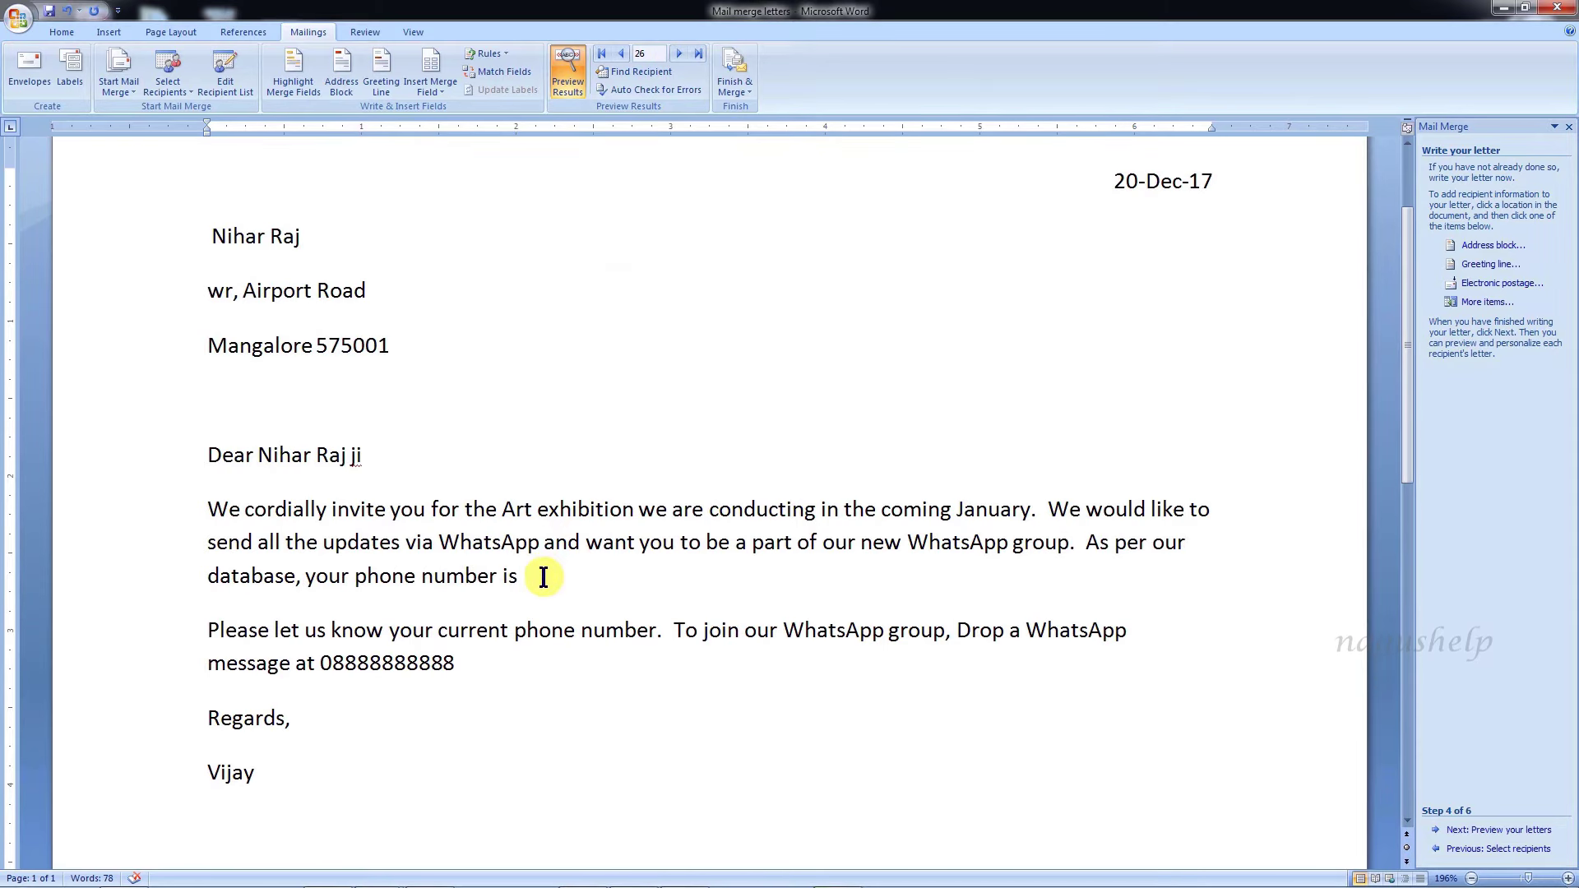
click(444, 91)
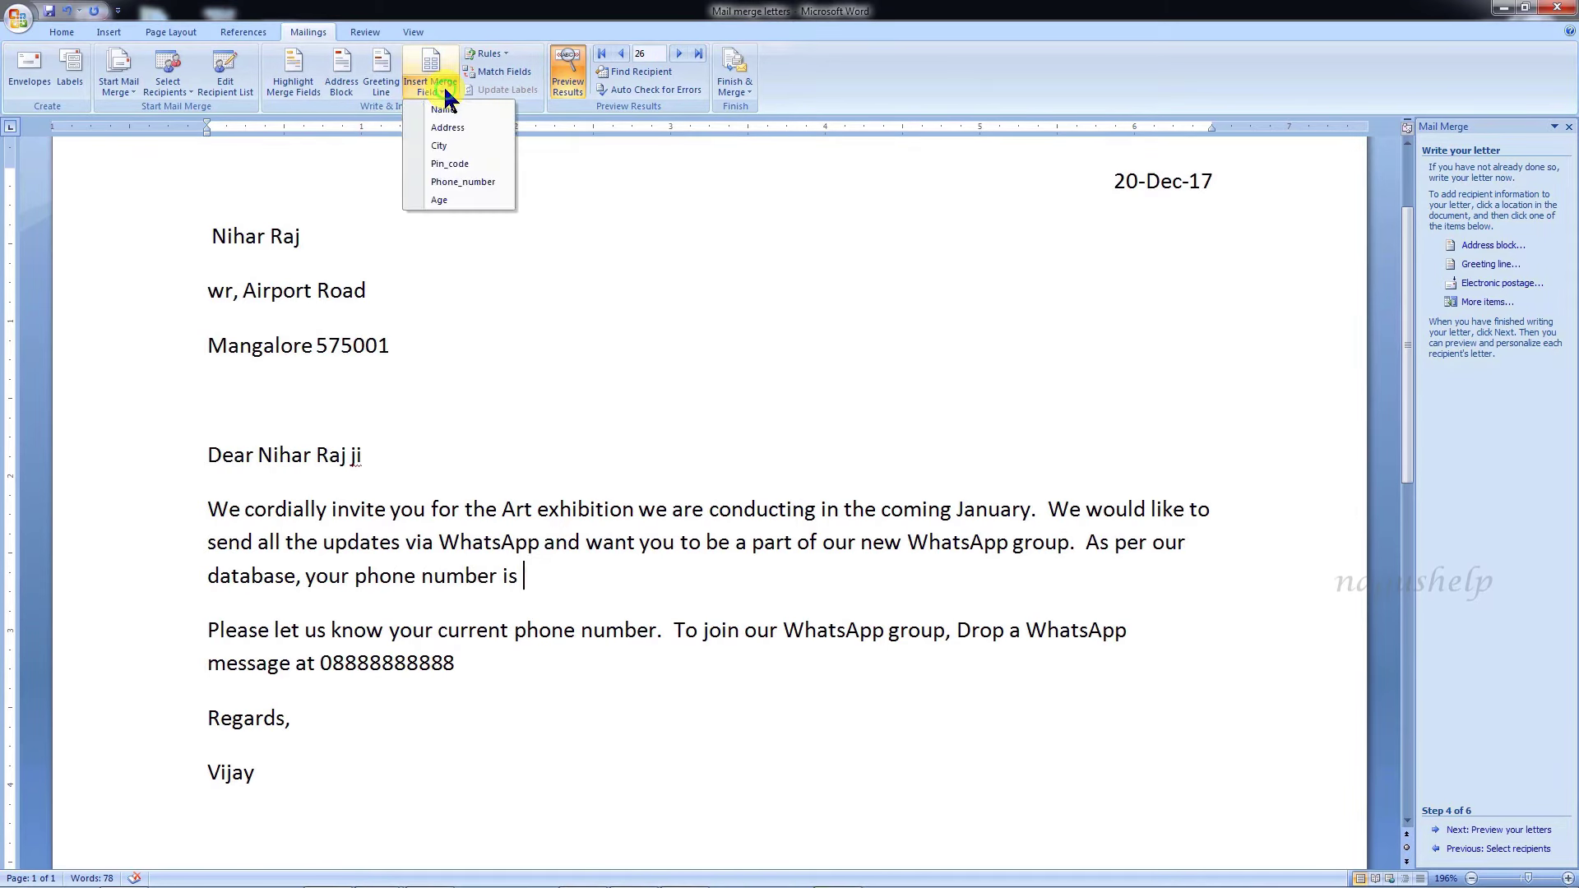
click(451, 183)
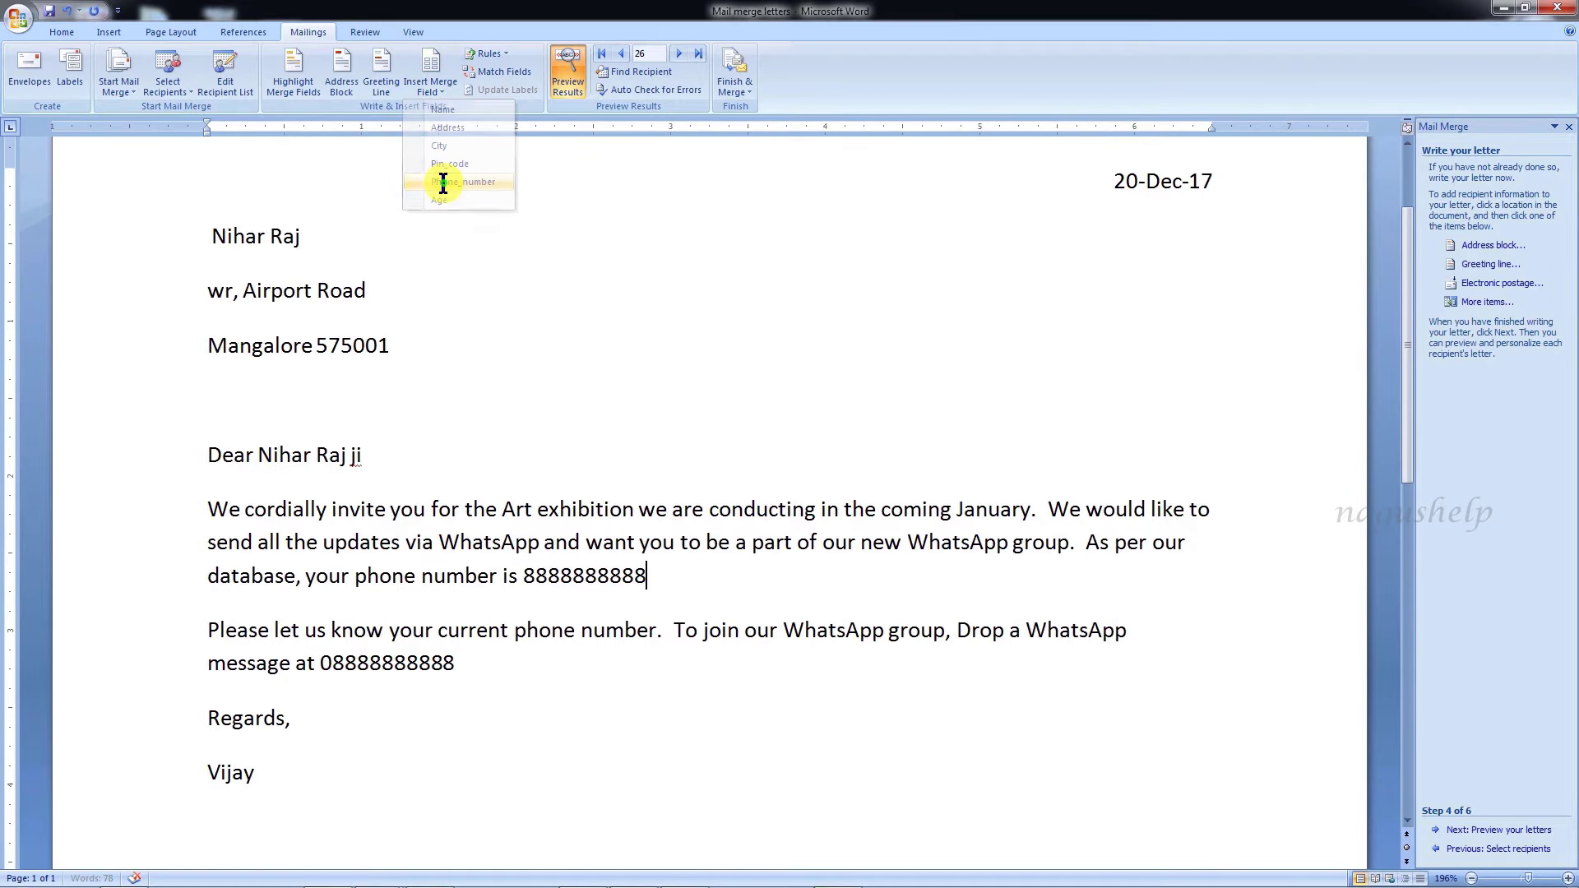
Step through the merged letters record by record up to record 45.
click(677, 55)
click(678, 54)
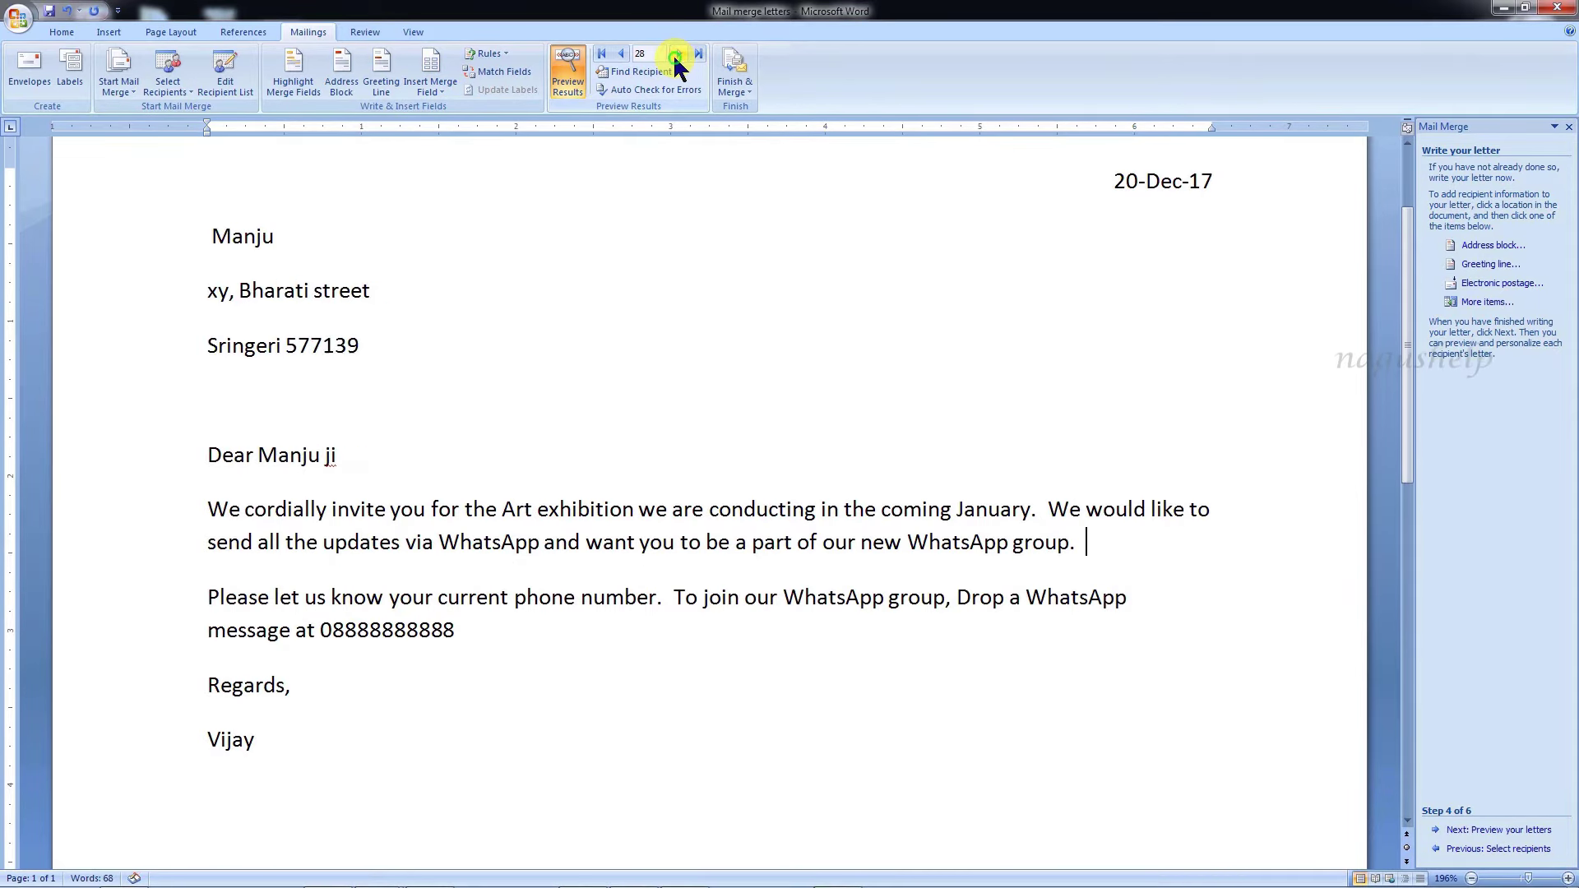
click(678, 54)
click(677, 54)
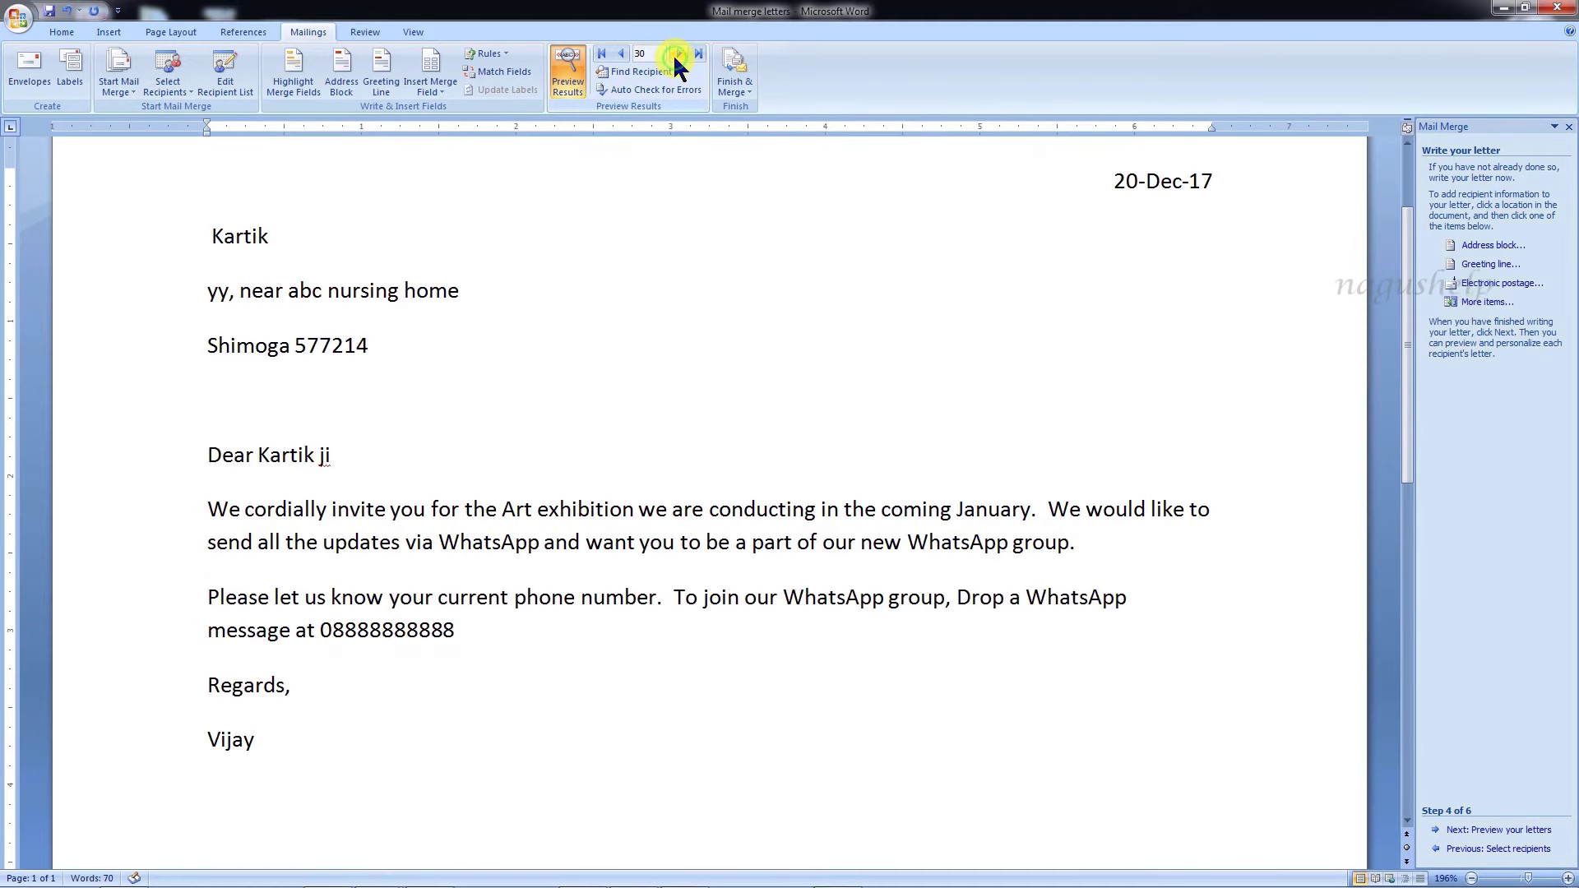
click(677, 54)
click(677, 54)
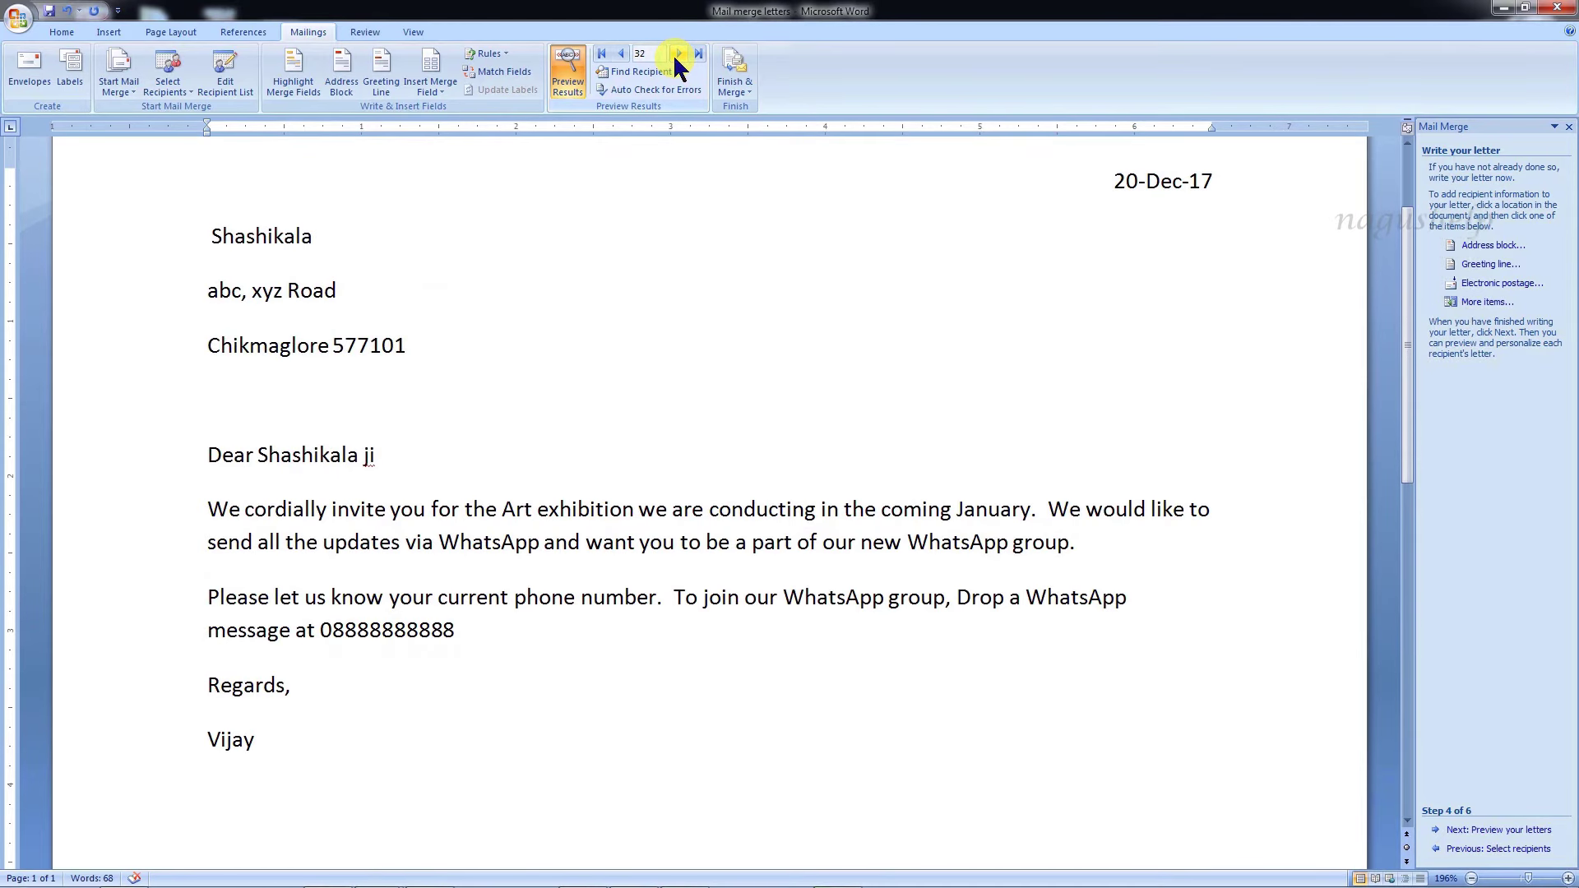
click(678, 54)
click(678, 54)
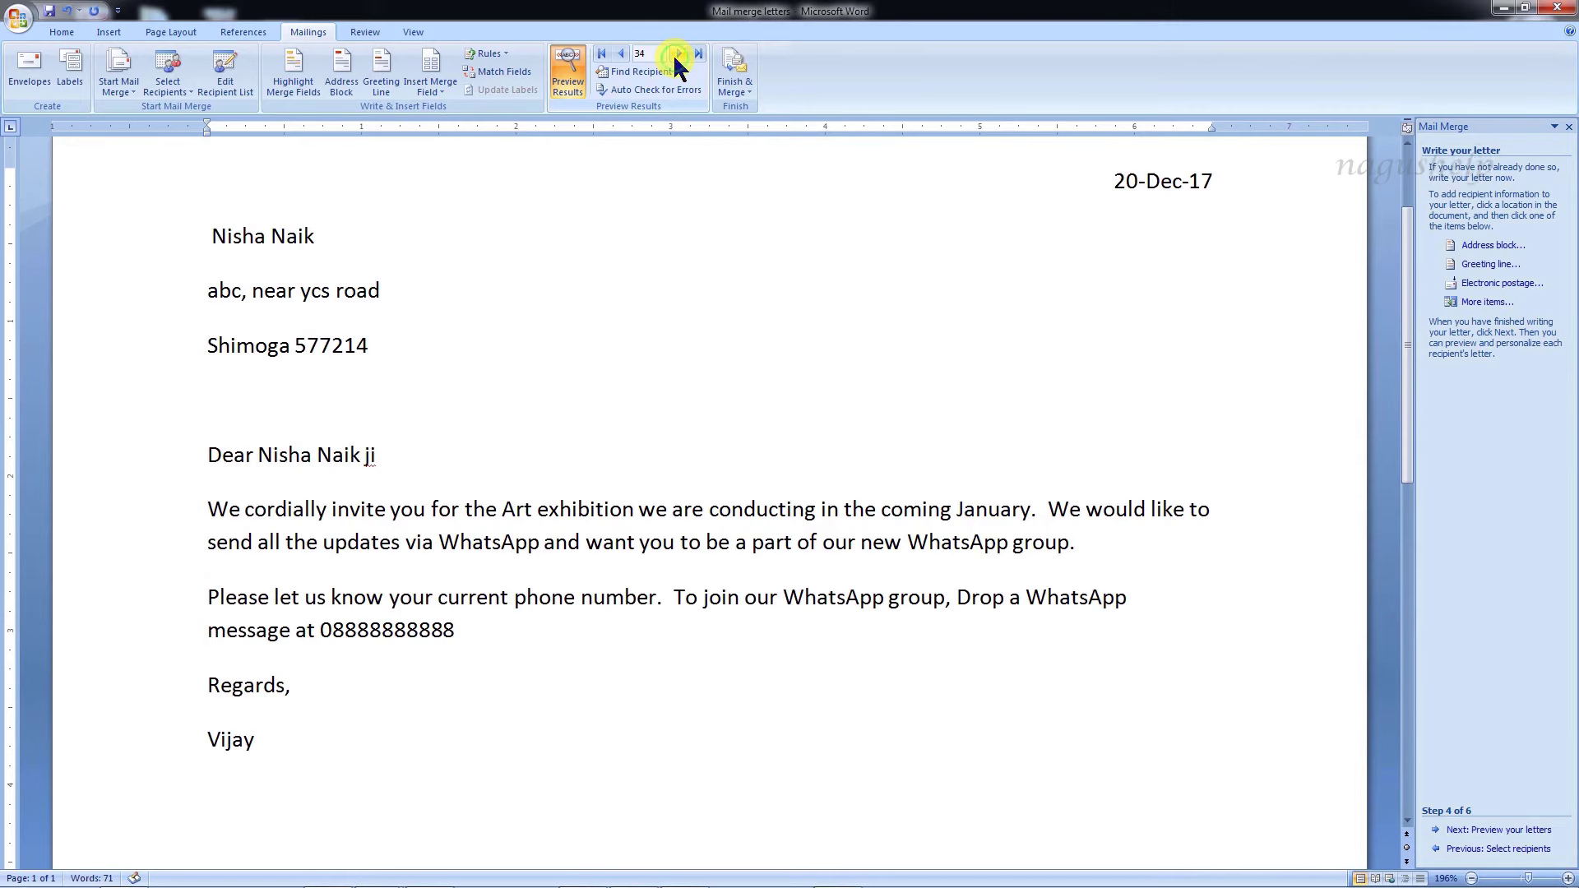
click(678, 54)
click(677, 54)
click(676, 54)
click(676, 54)
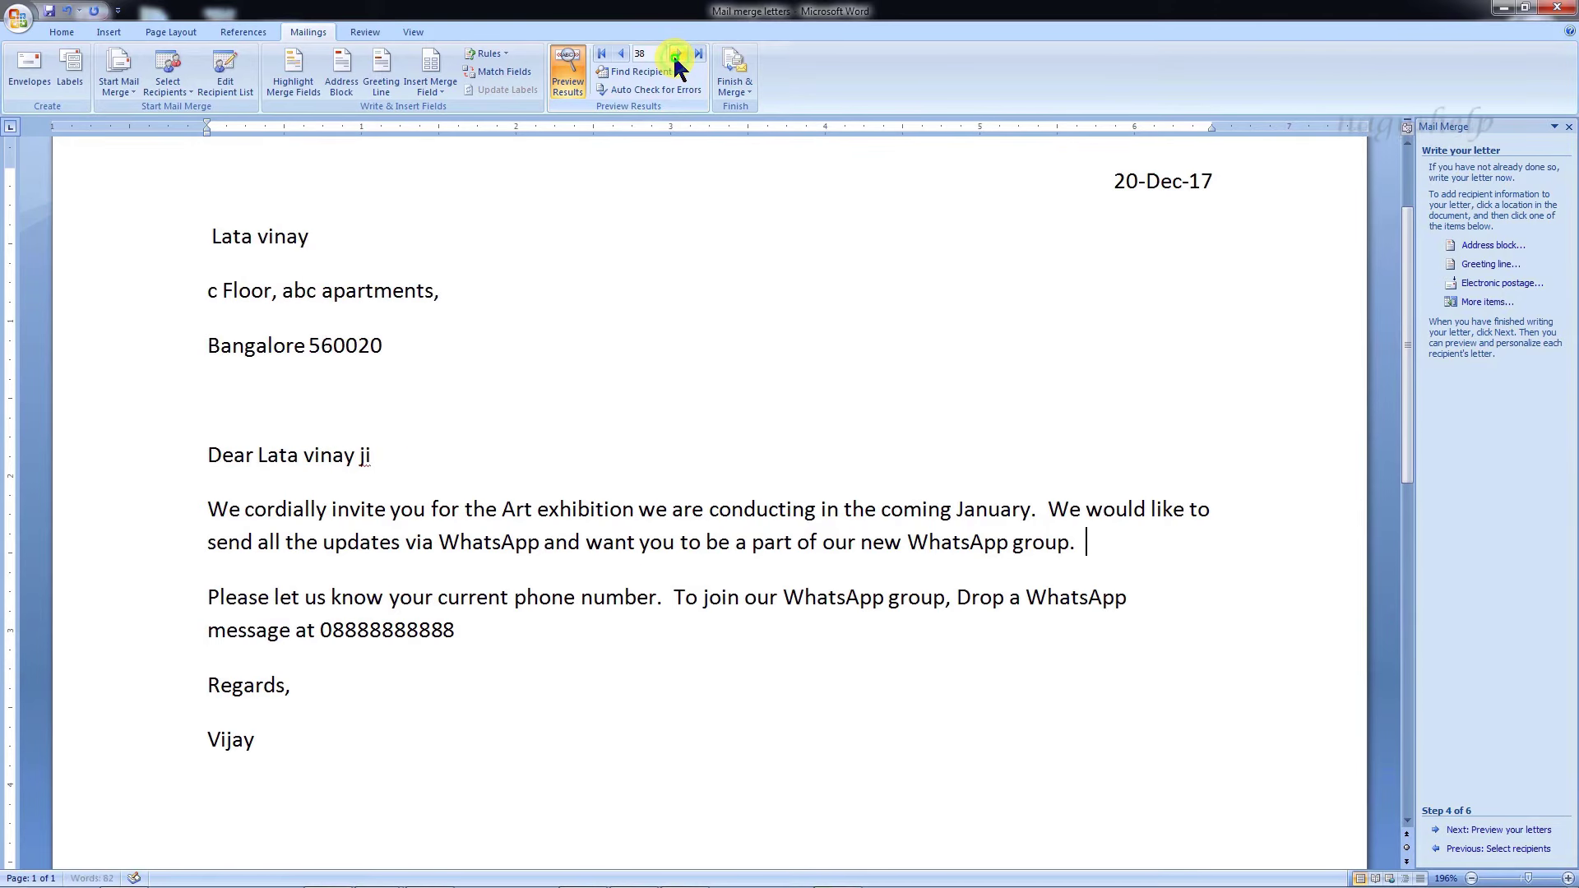
click(676, 54)
click(676, 54)
click(676, 54)
click(676, 54)
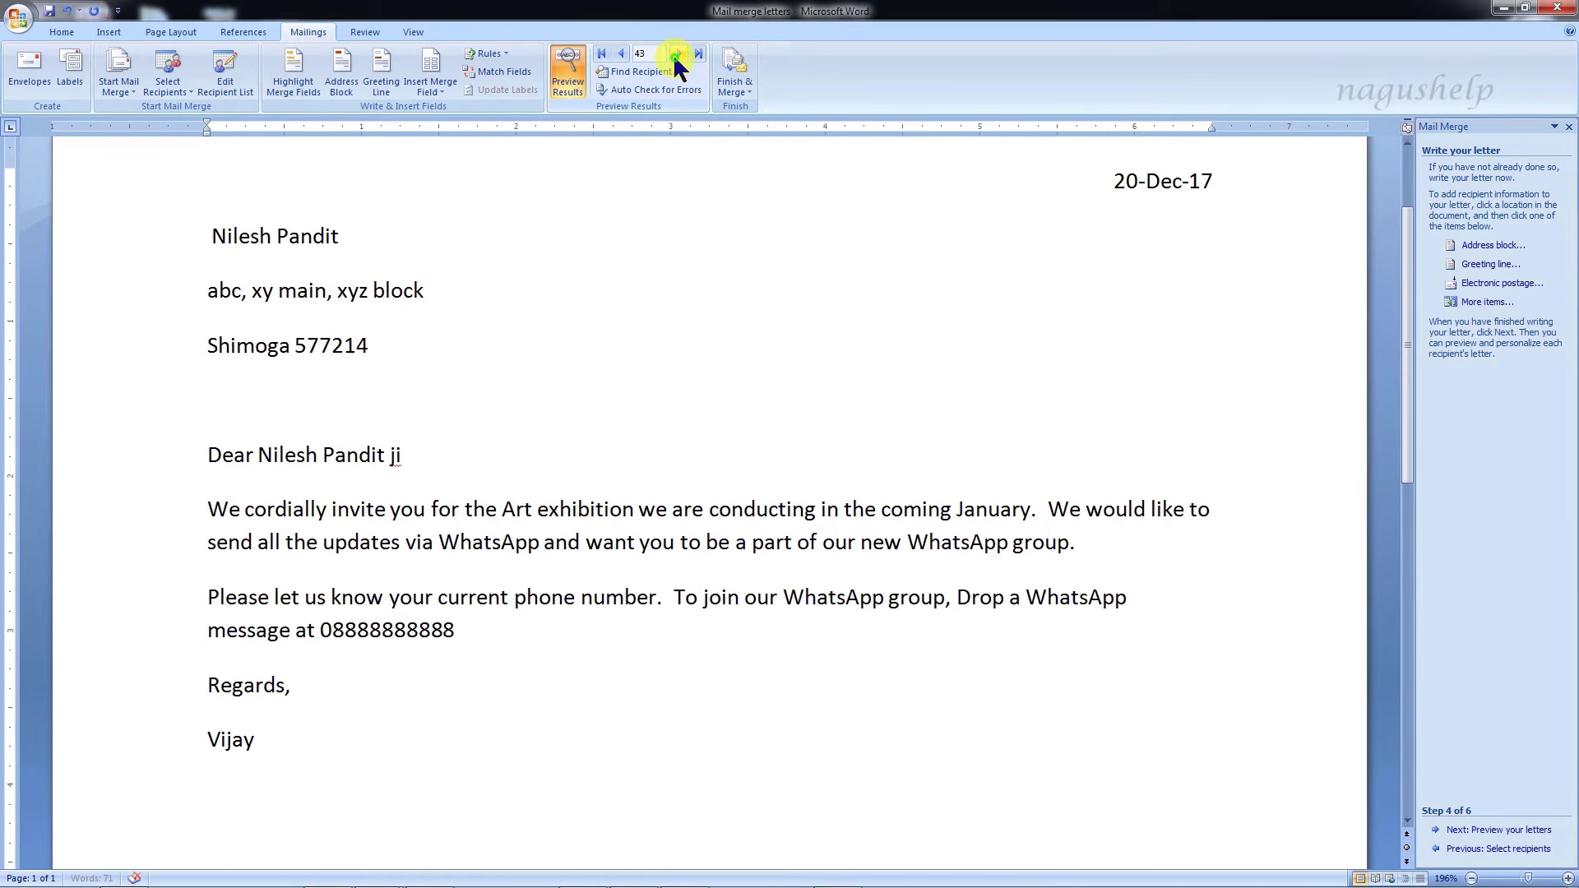
click(676, 54)
click(676, 54)
click(676, 54)
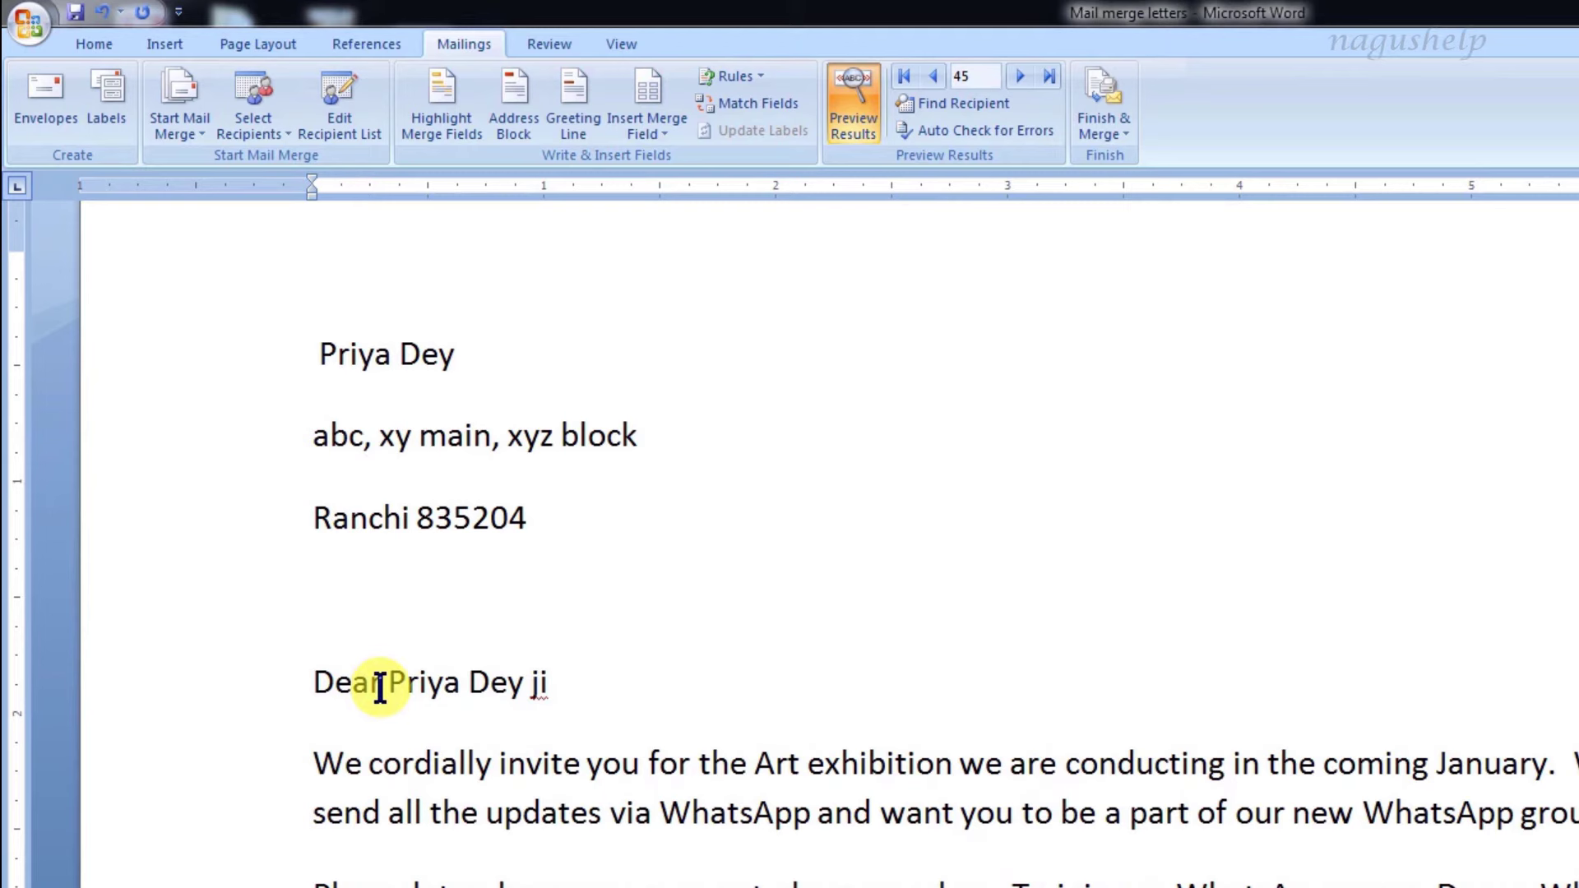
Delete 'Dear' and start an If…Then…Else rule testing Age with Greater than or equal.
double_click(380, 689)
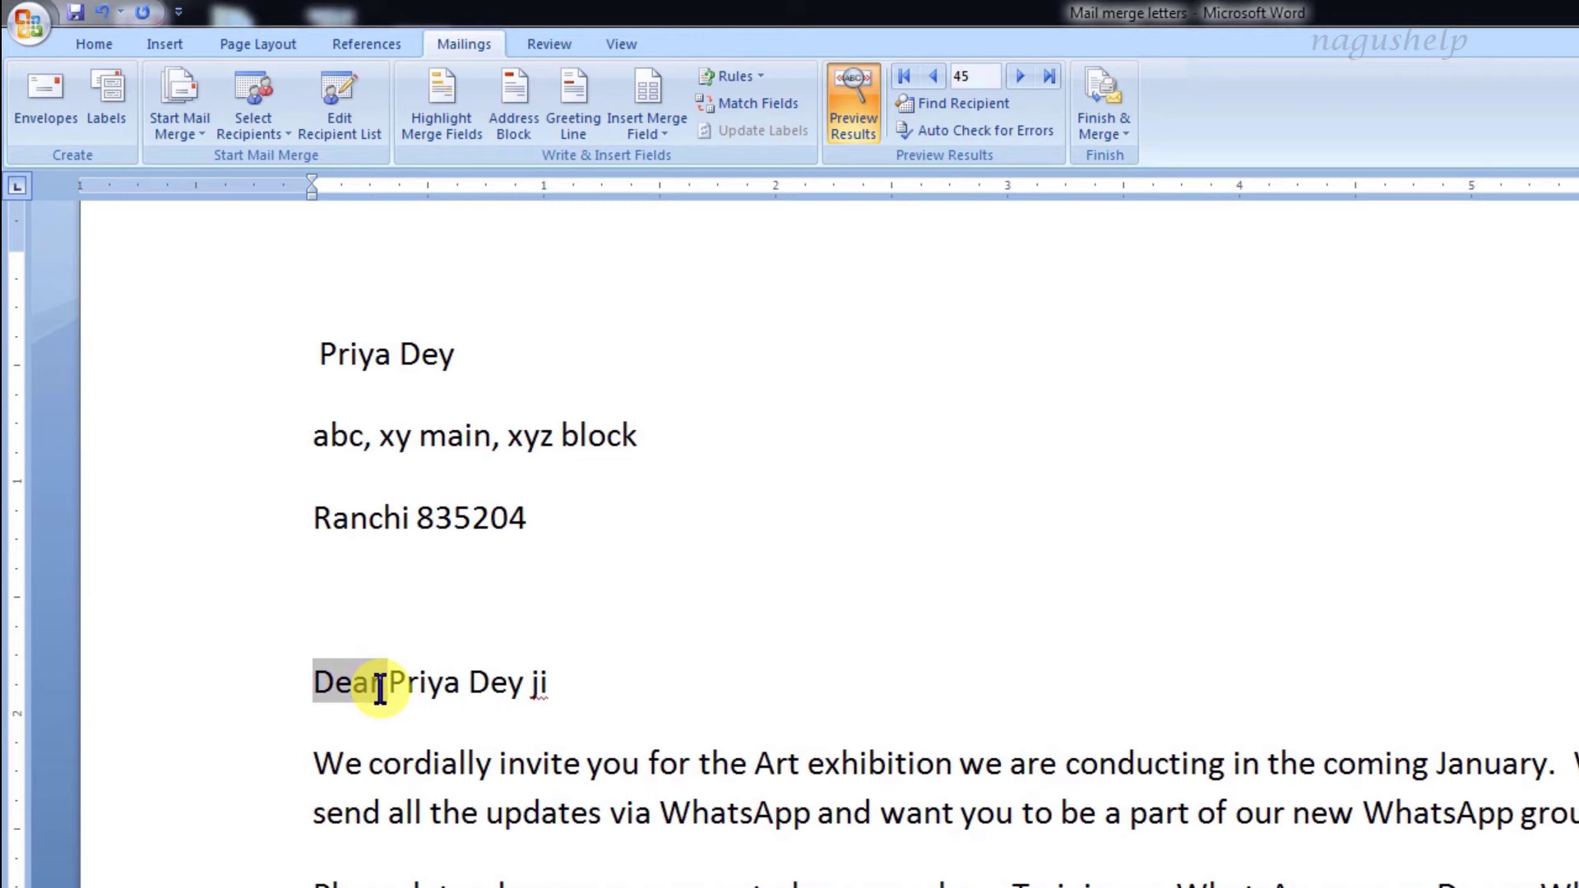
key(BackSpace)
key(BackSpace)
key(BackSpace)
key(BackSpace)
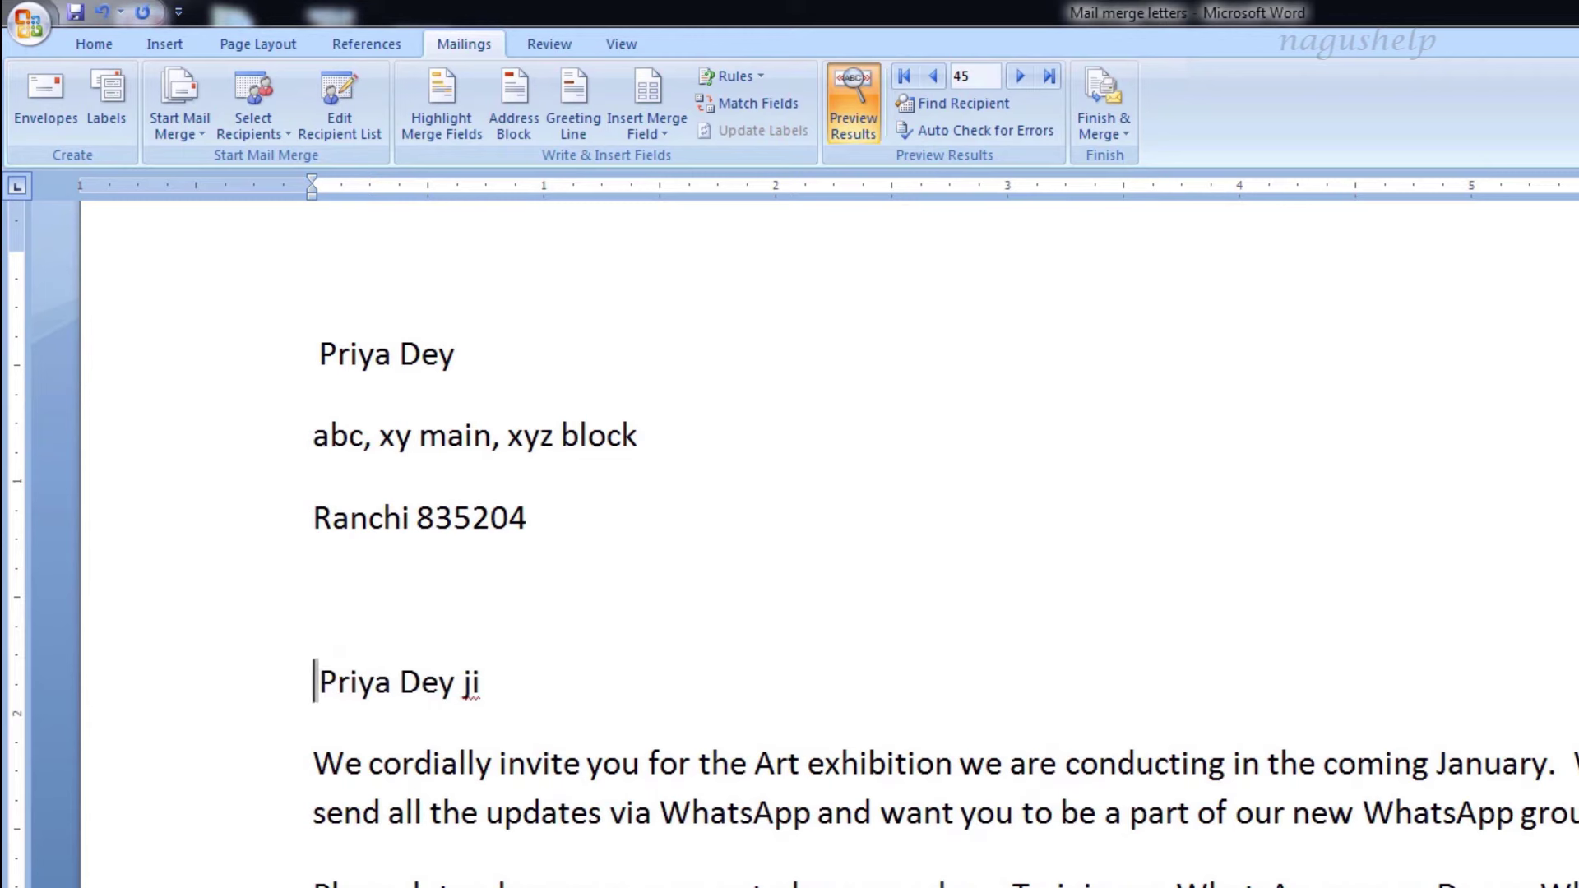
click(735, 78)
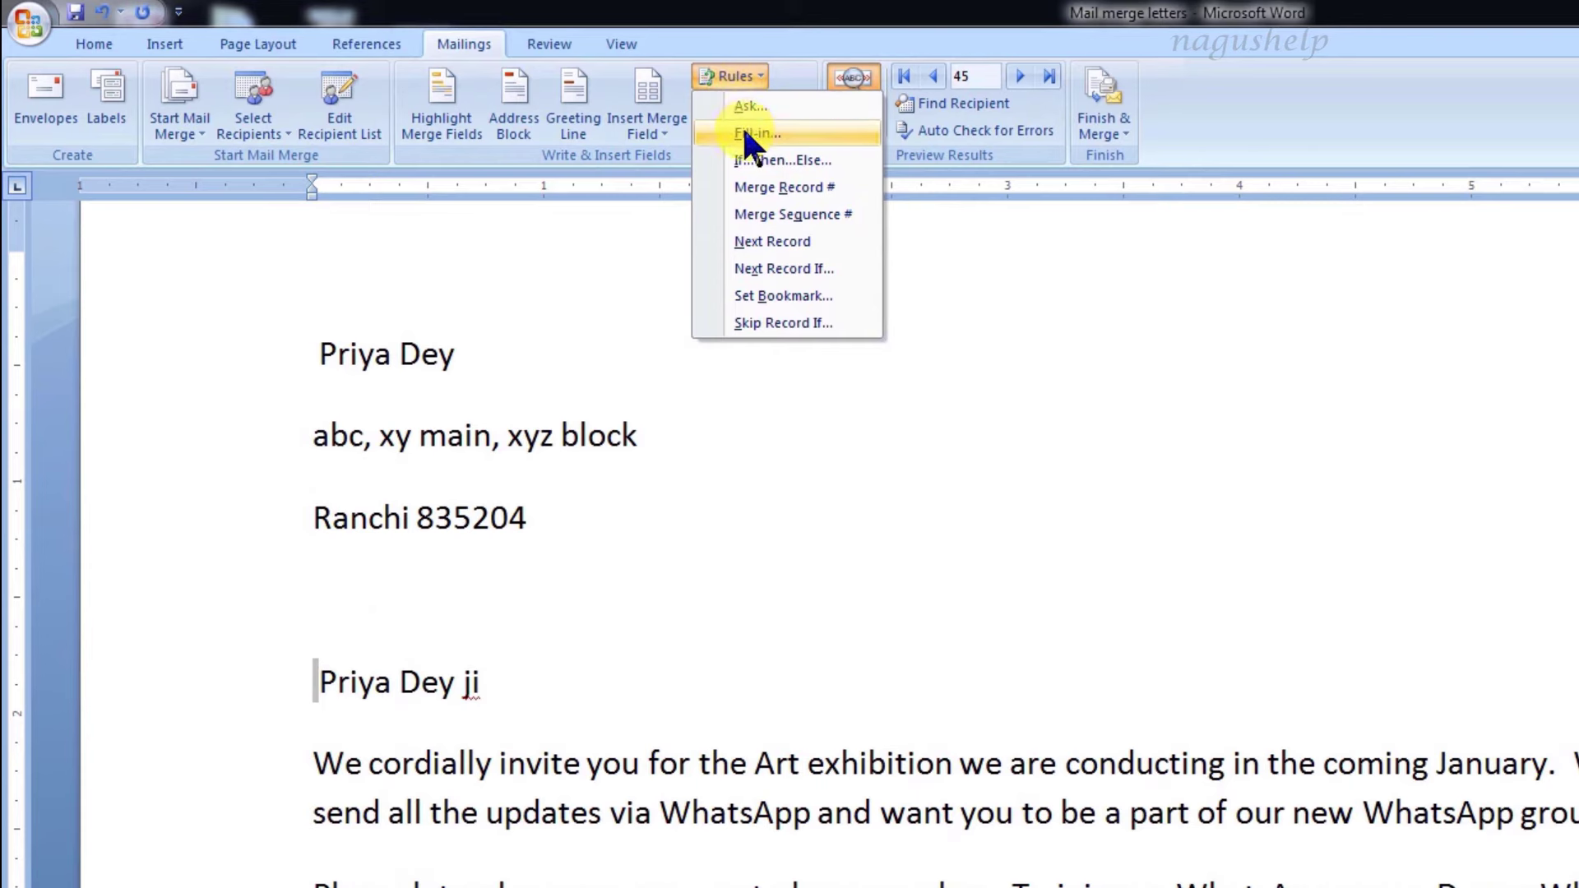
click(781, 161)
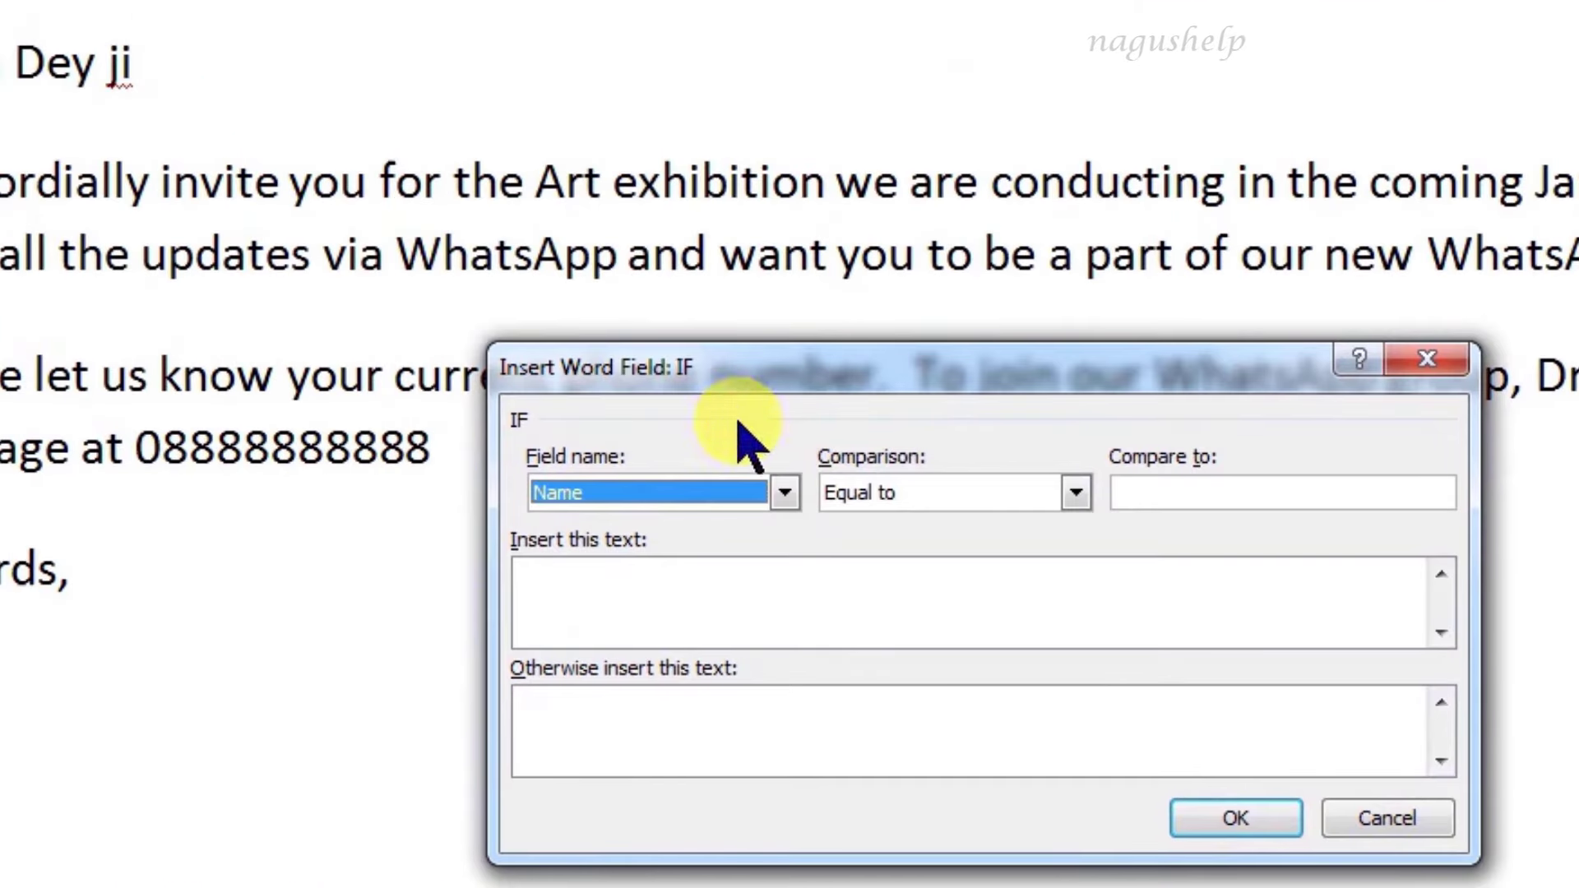
click(785, 495)
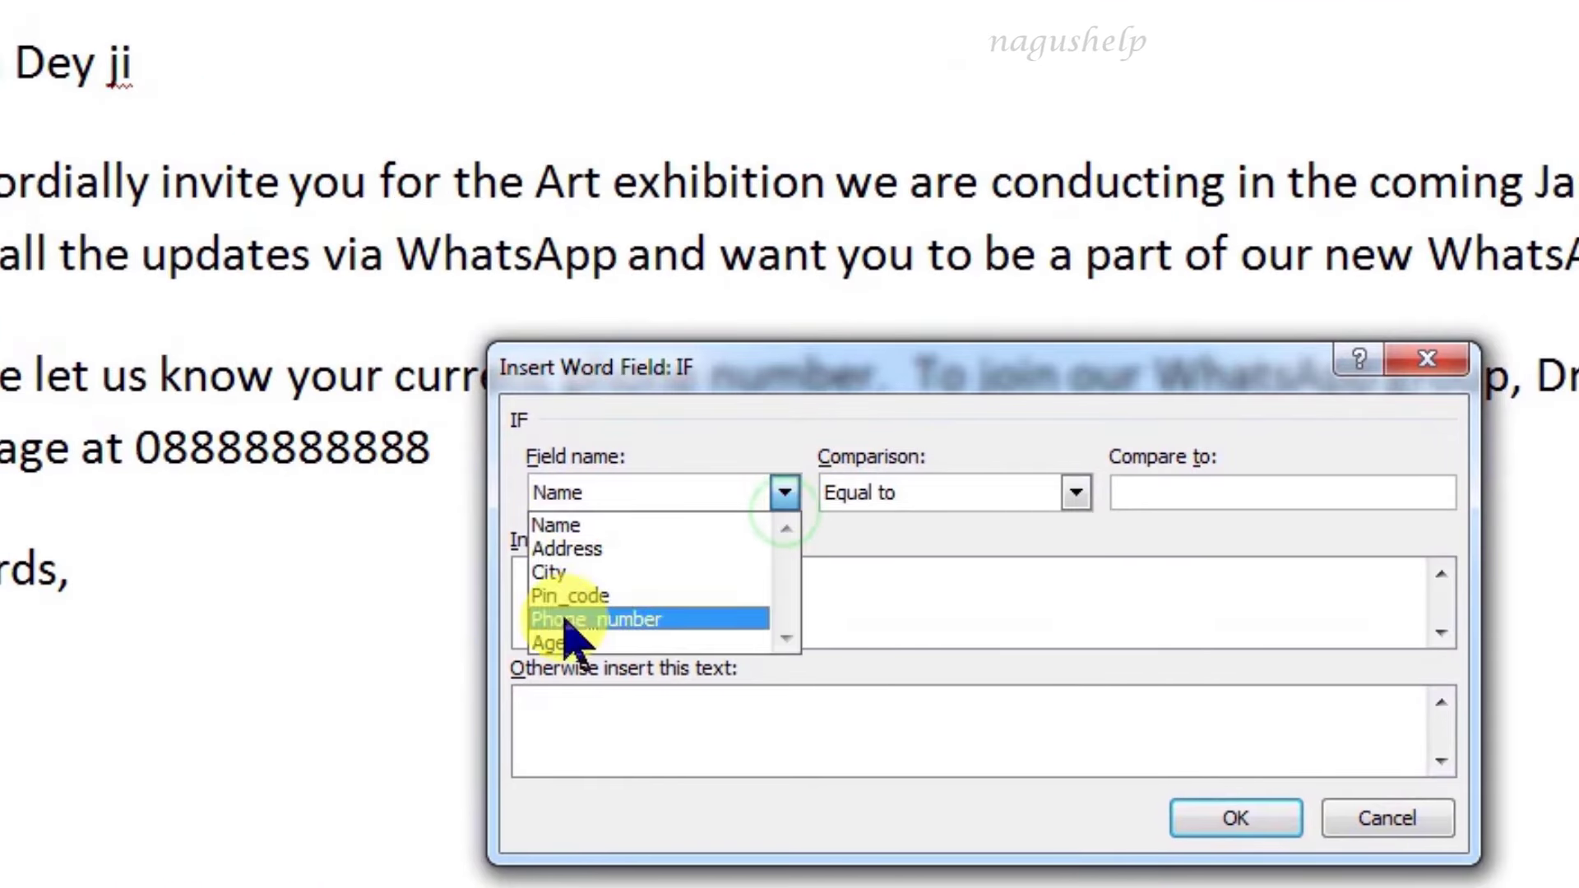
click(553, 642)
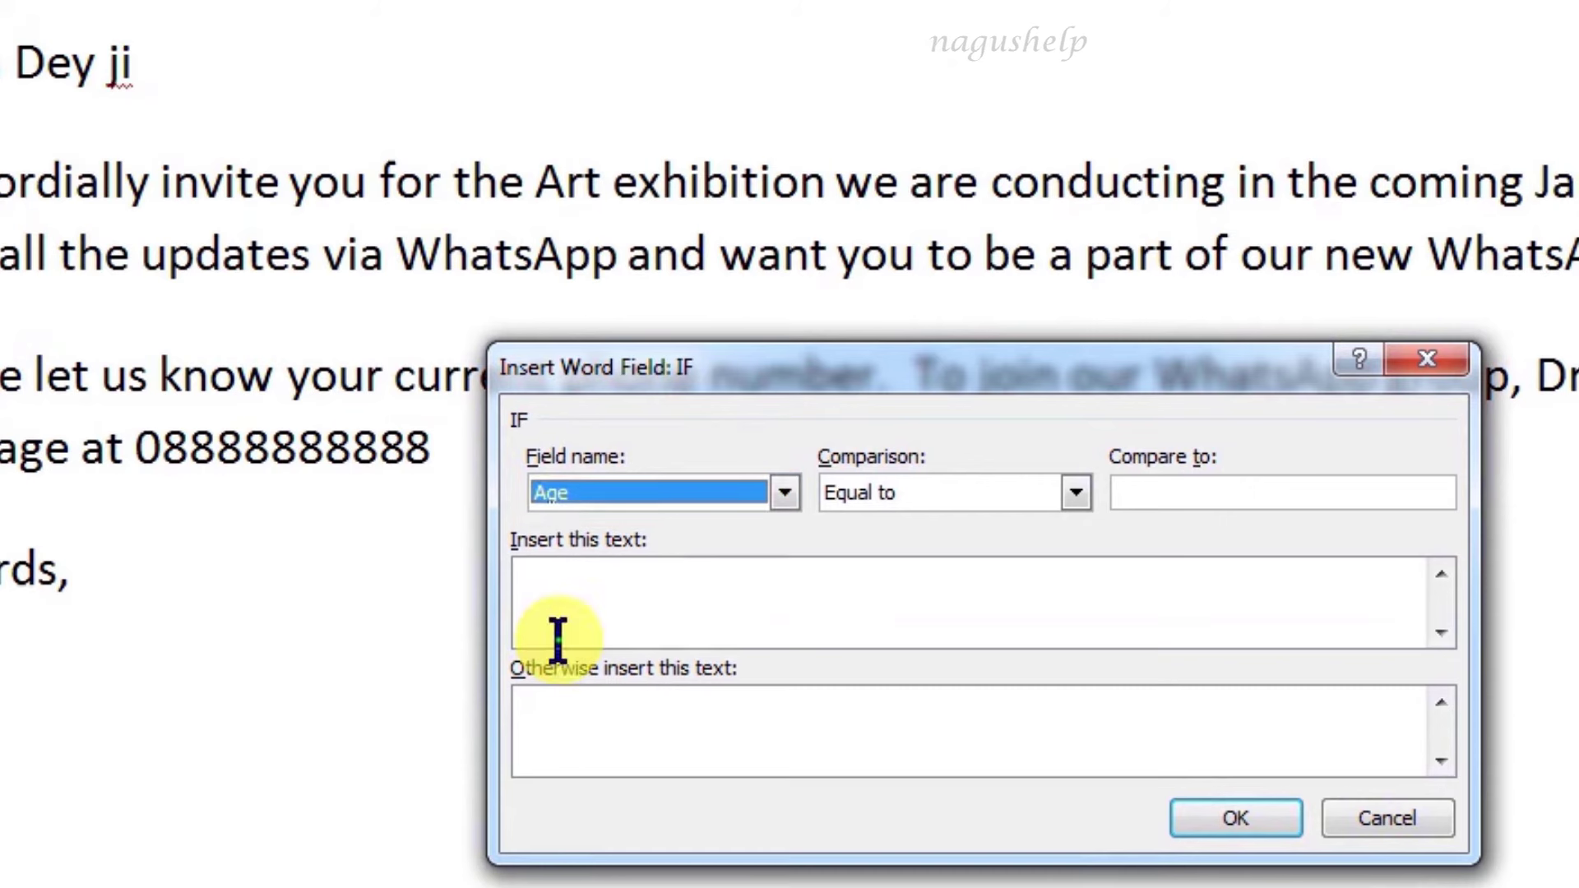
click(919, 495)
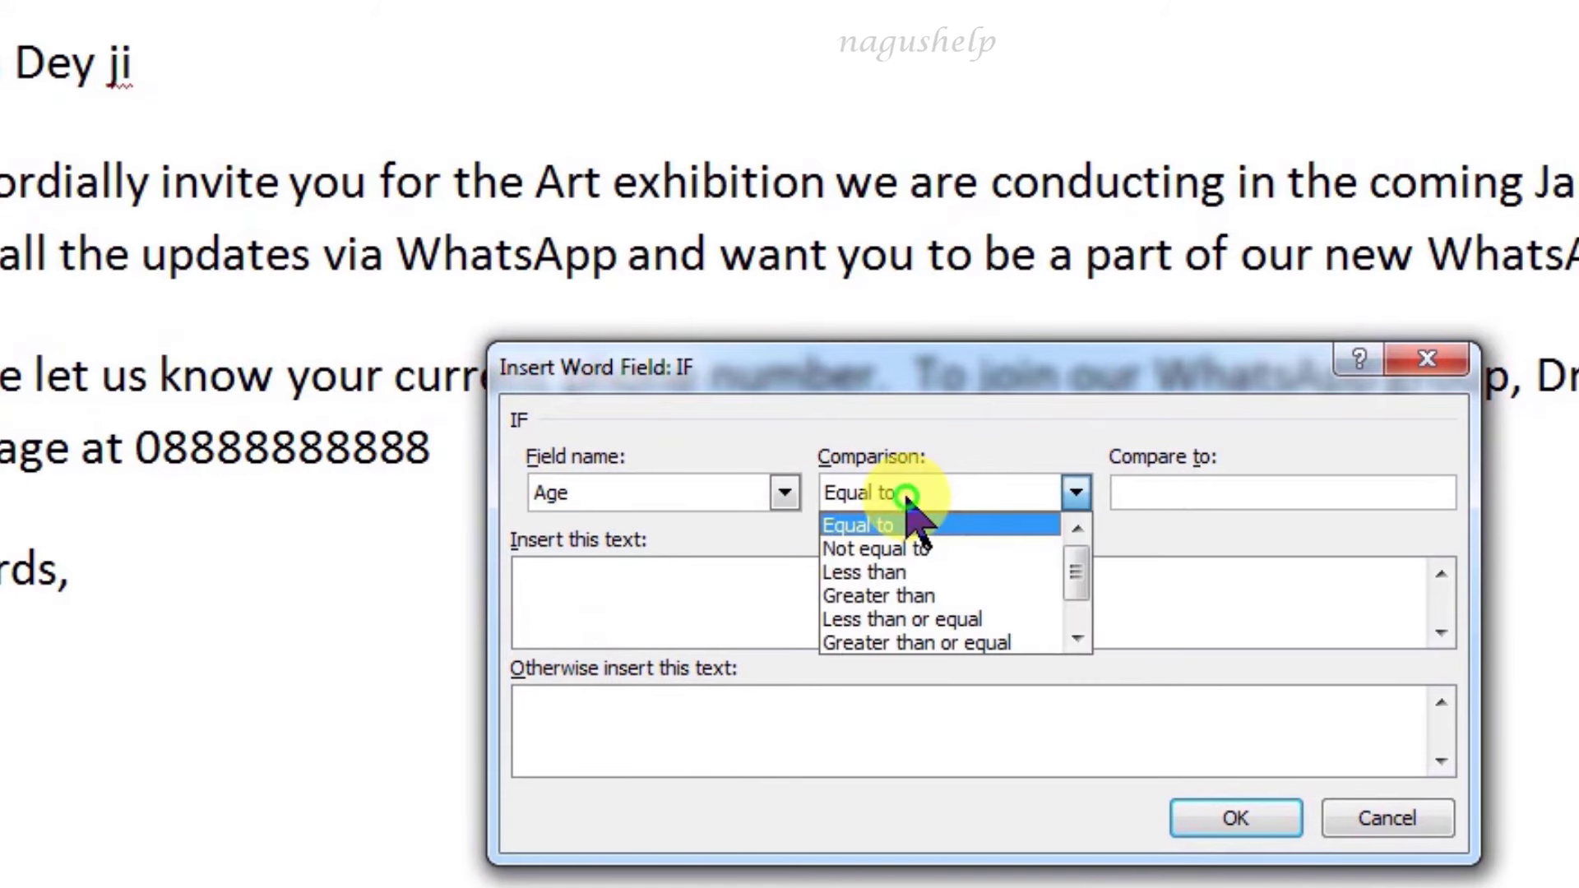
click(901, 643)
Compare against 60, inserting 'Respected' when true and 'Dear' otherwise.
click(1153, 494)
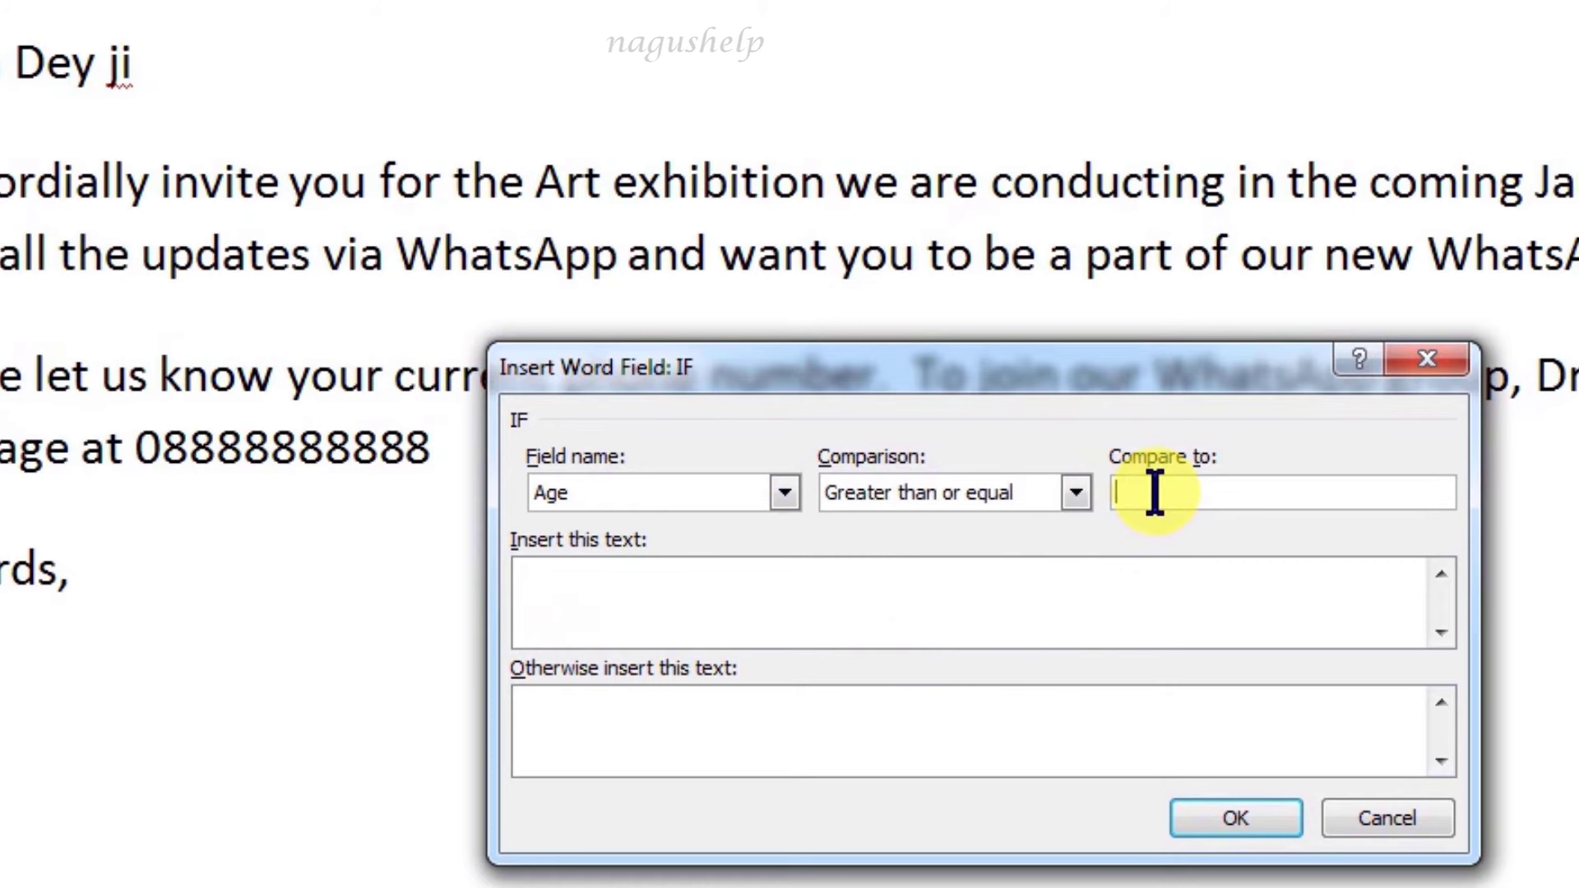
text(60)
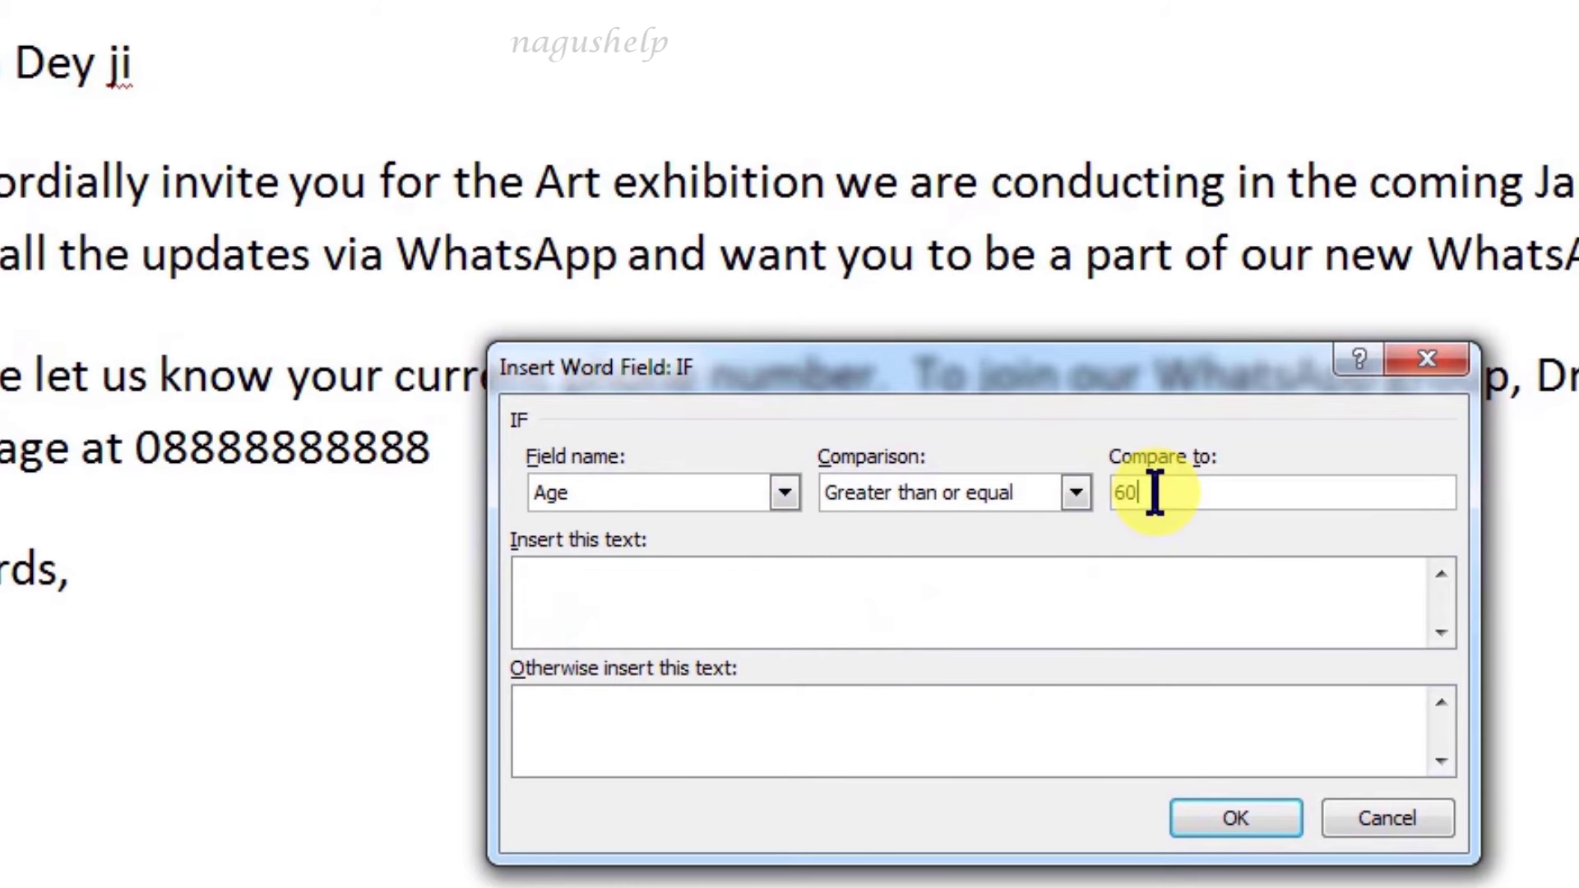
click(1079, 641)
text(R)
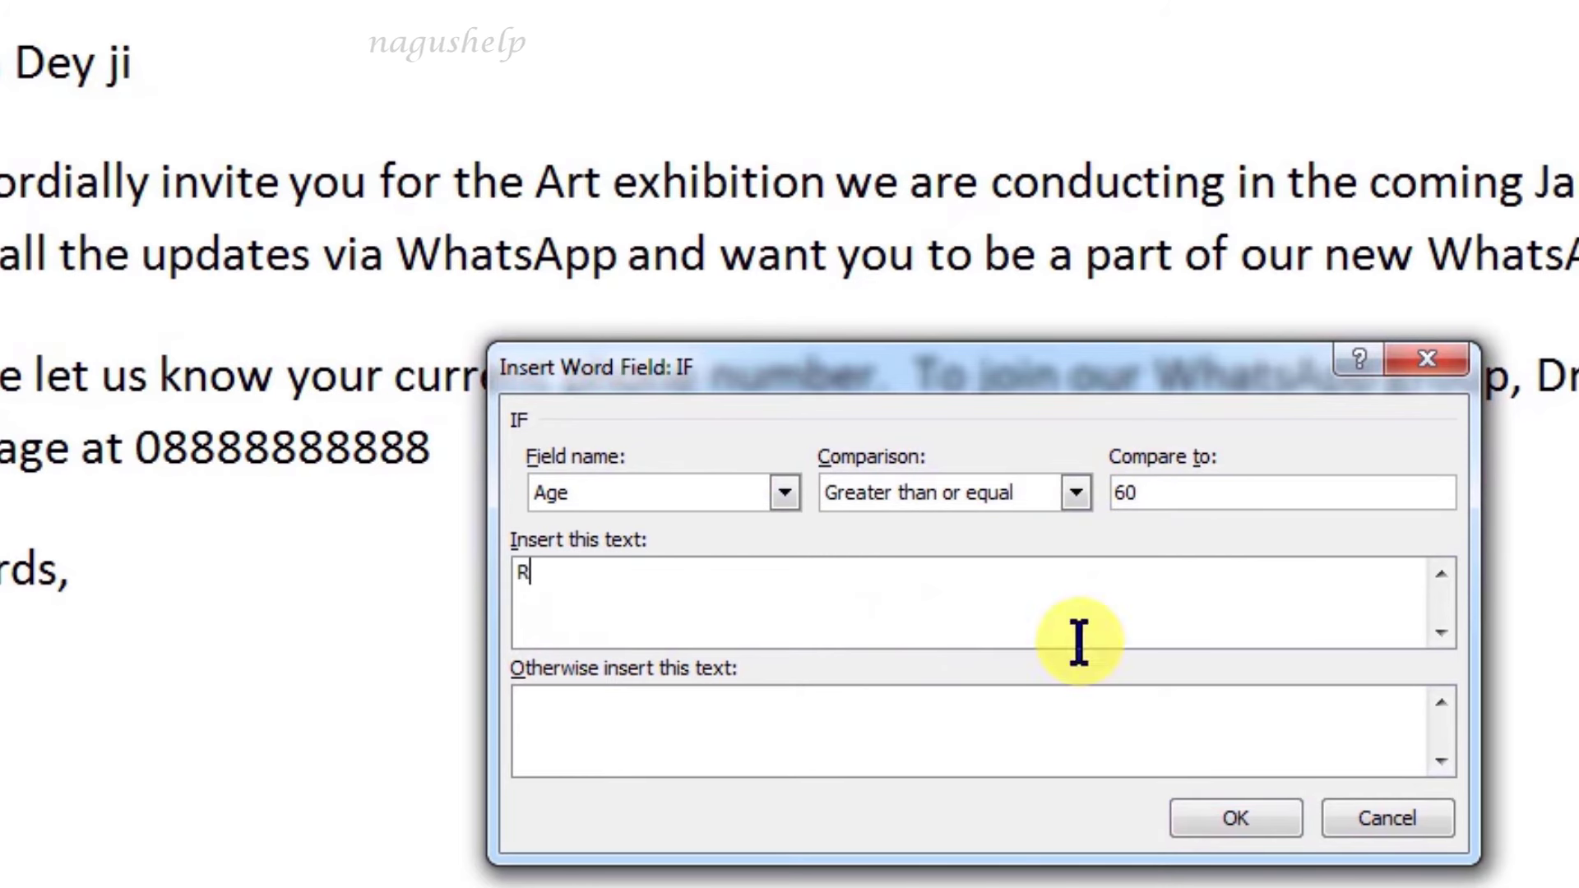
text(espected)
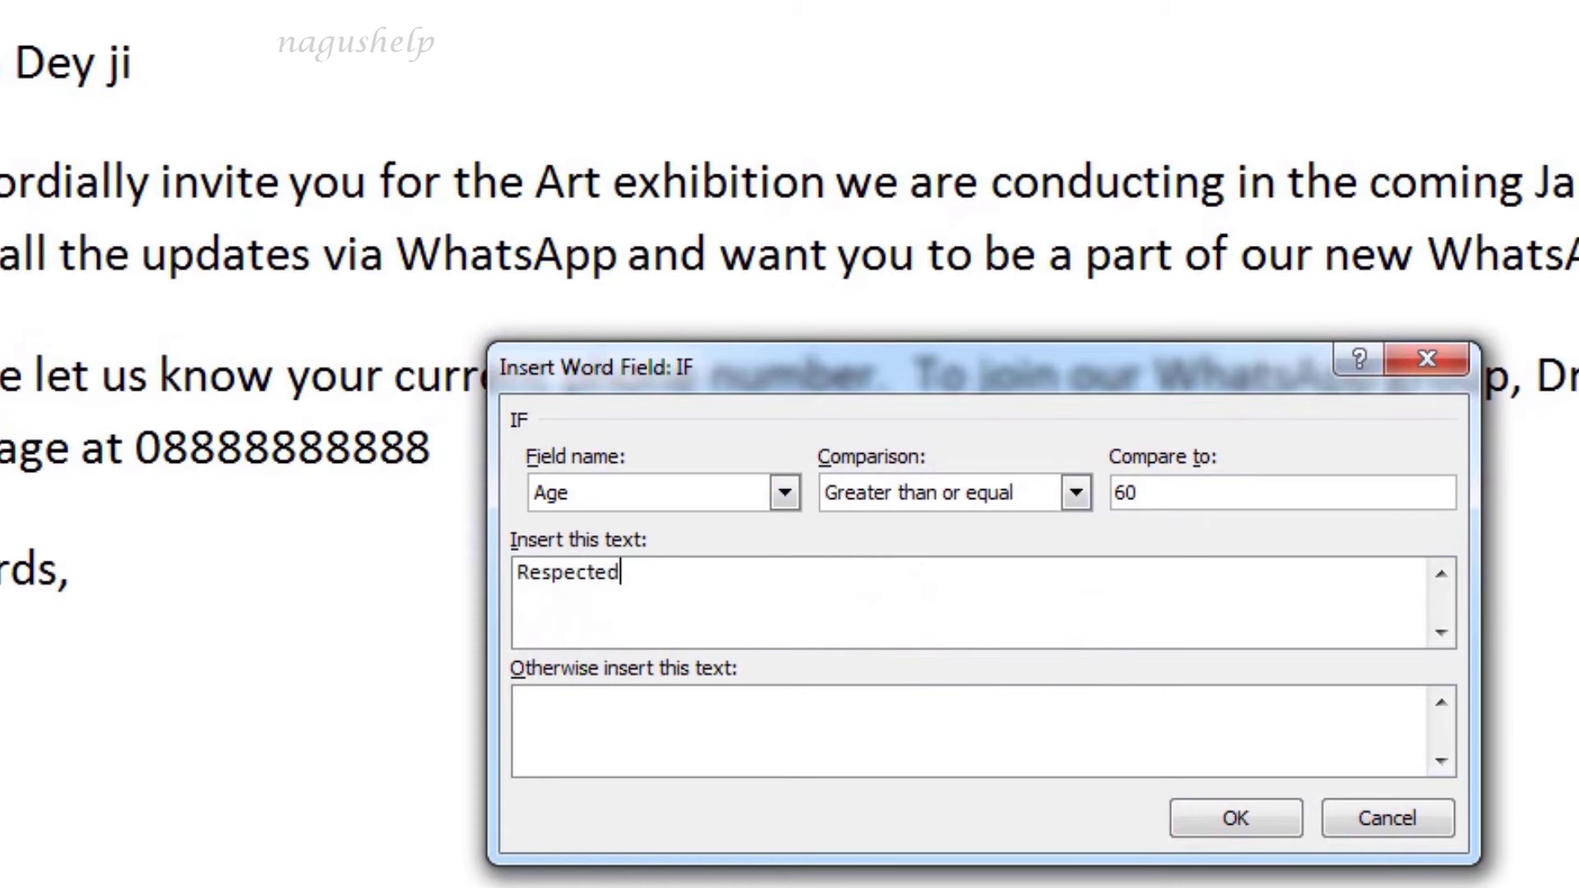
click(1048, 708)
text(Dear)
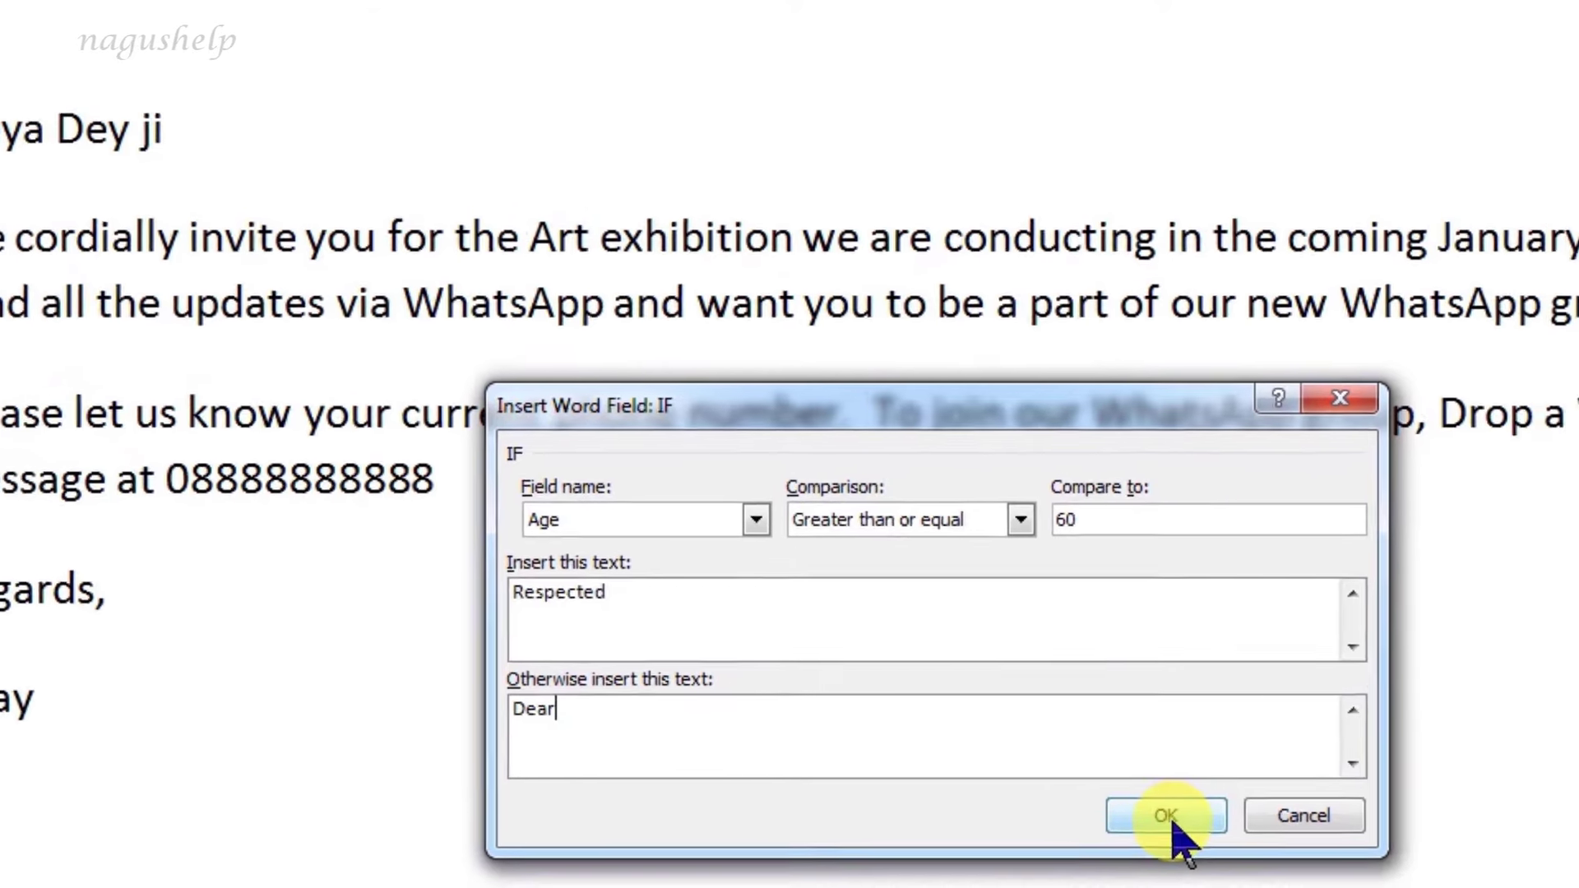
click(1235, 818)
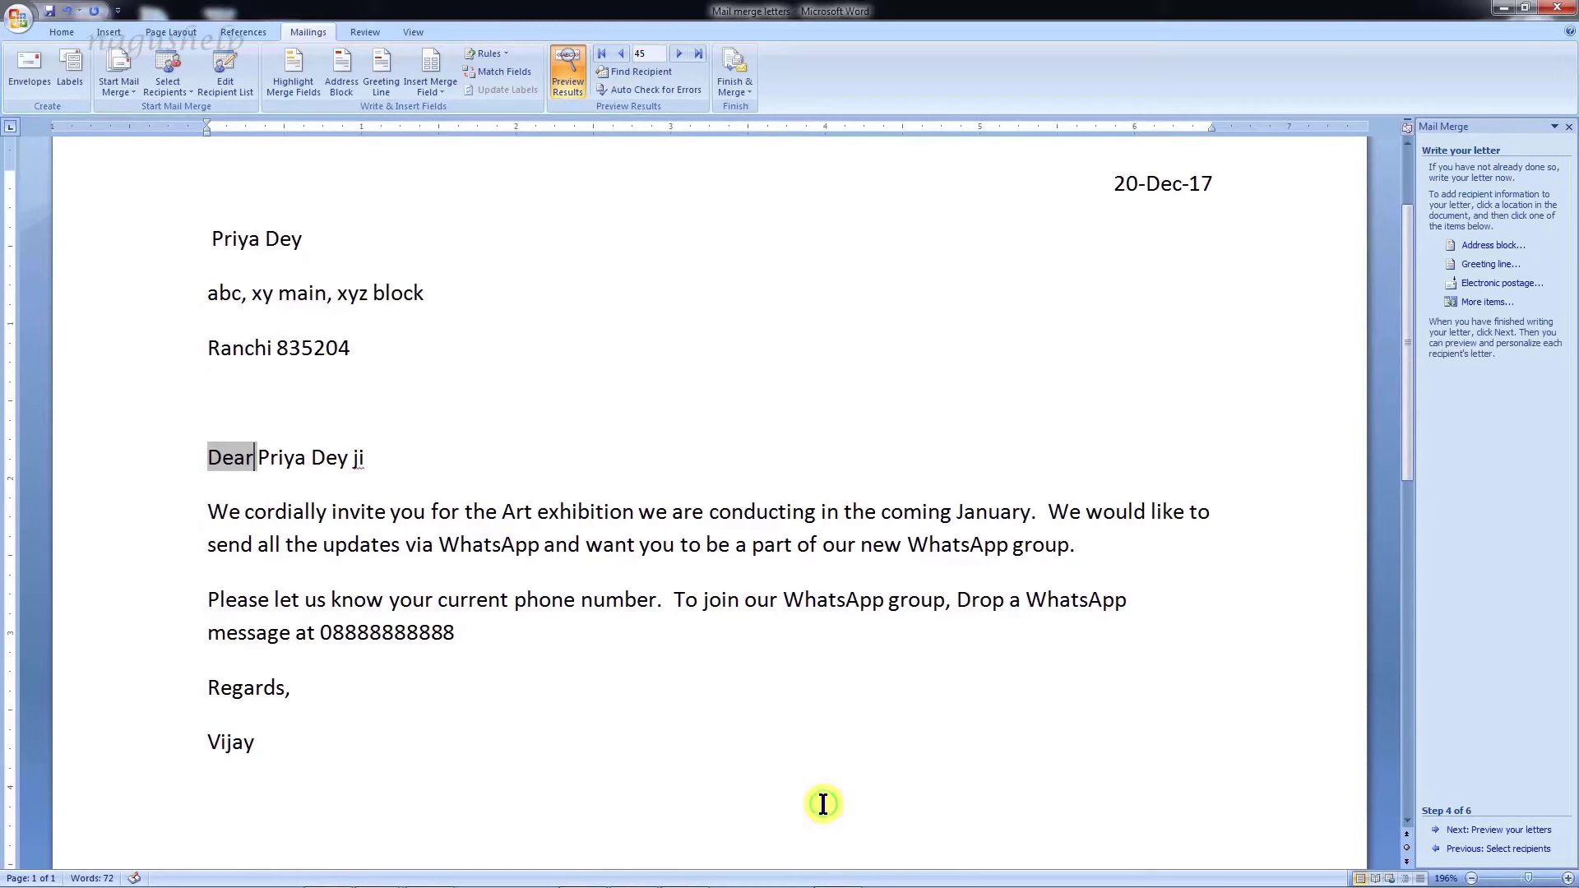
Advance the preview from record 45 to 51, checking the Respected and Dear greetings.
click(679, 55)
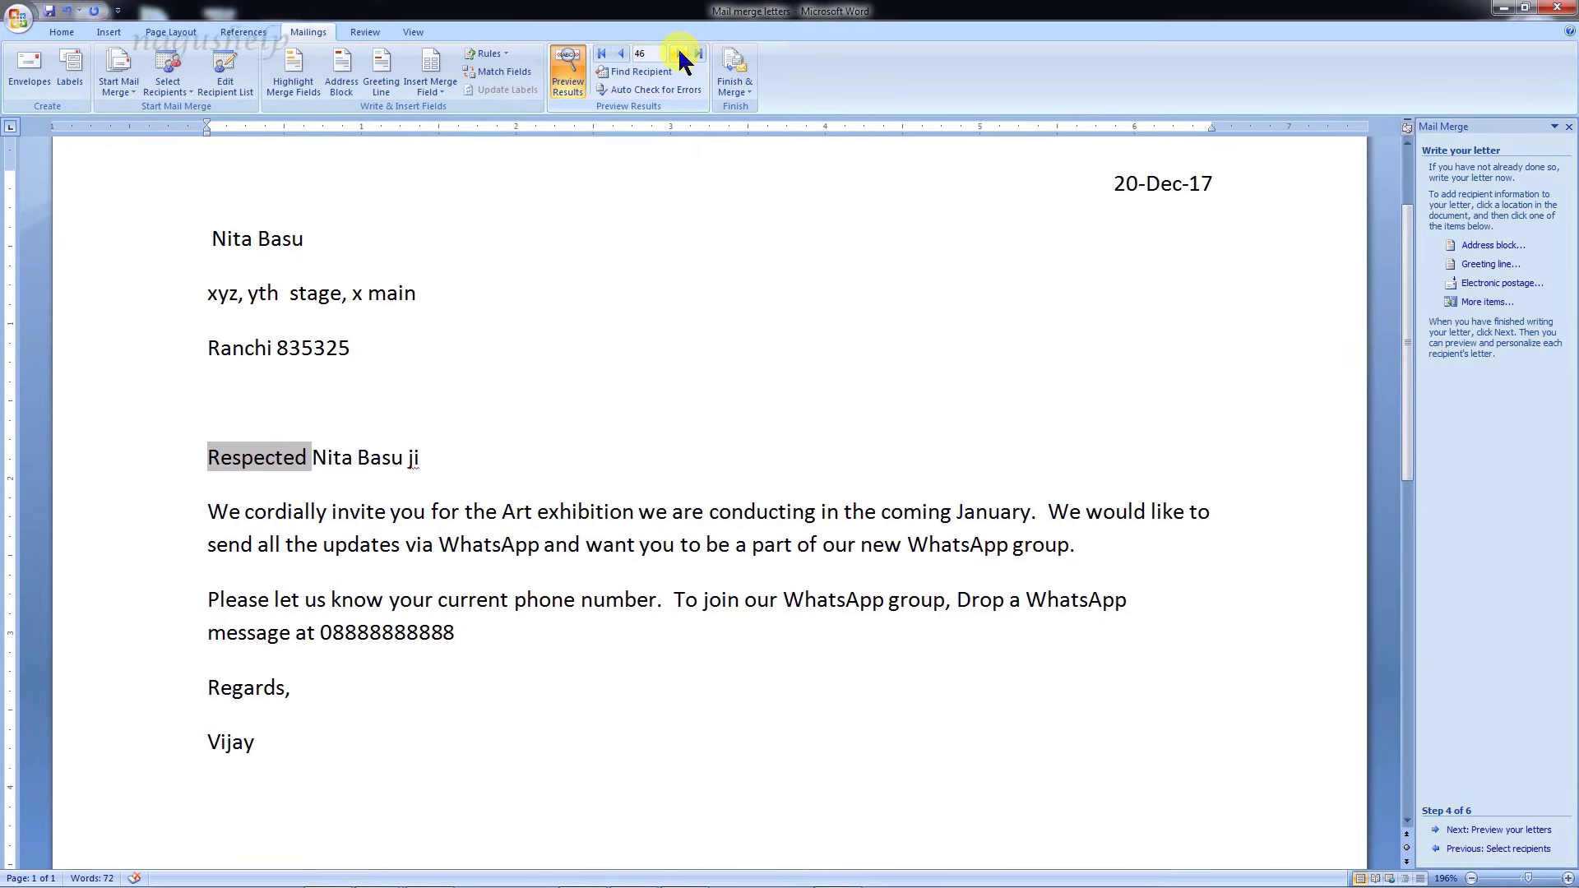
click(679, 55)
click(679, 55)
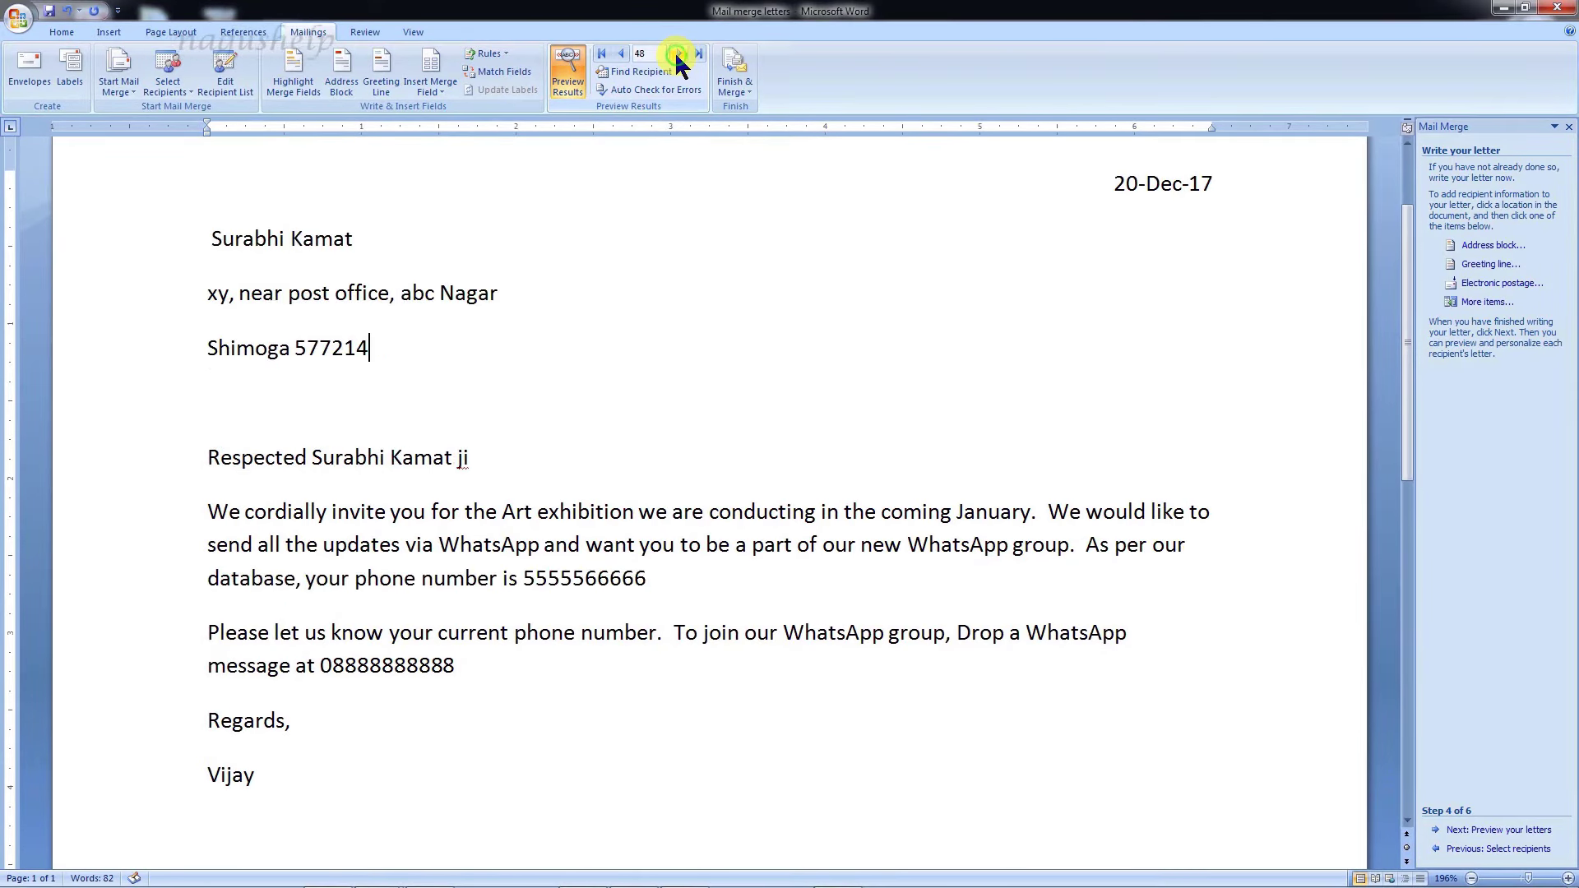
click(678, 55)
click(679, 55)
click(679, 55)
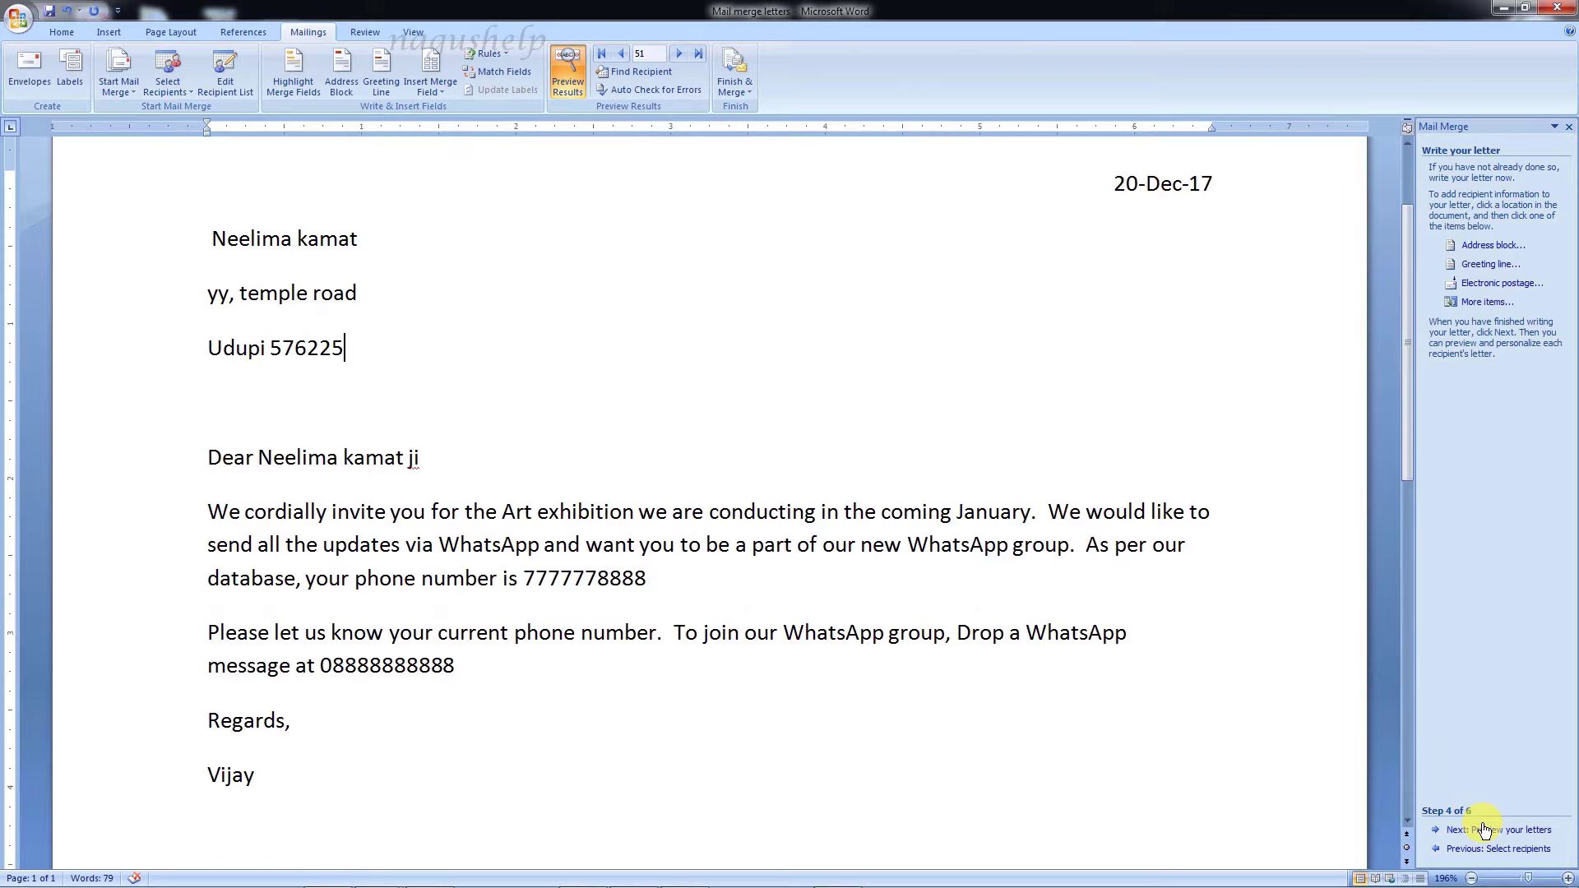
Set the address block's line spacing to 1.0 in the letter preview.
click(1485, 830)
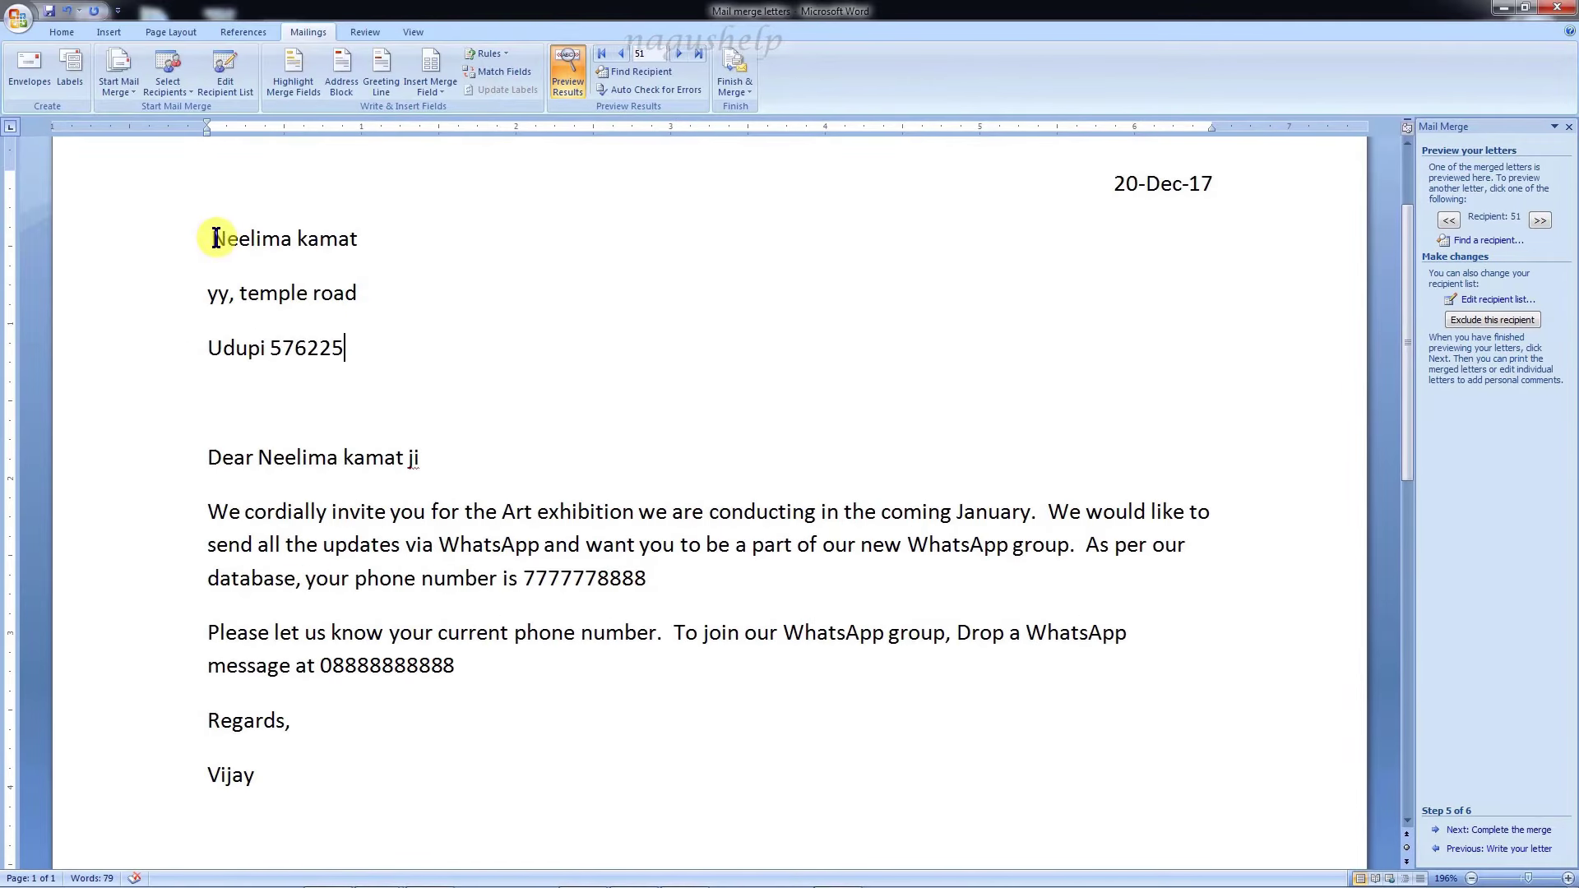
click(215, 239)
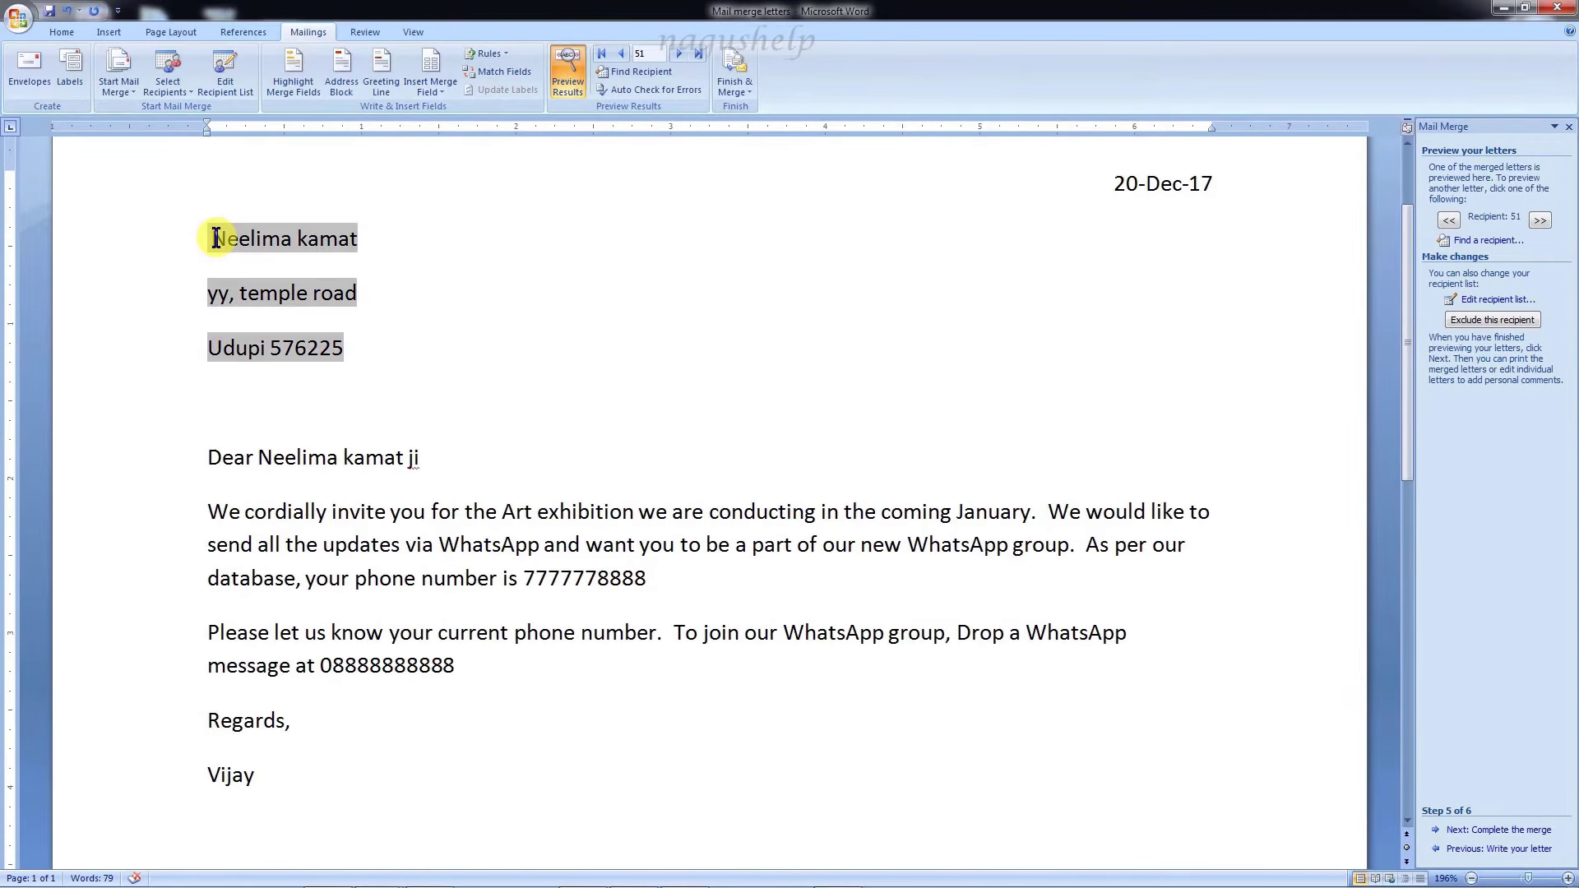
click(62, 31)
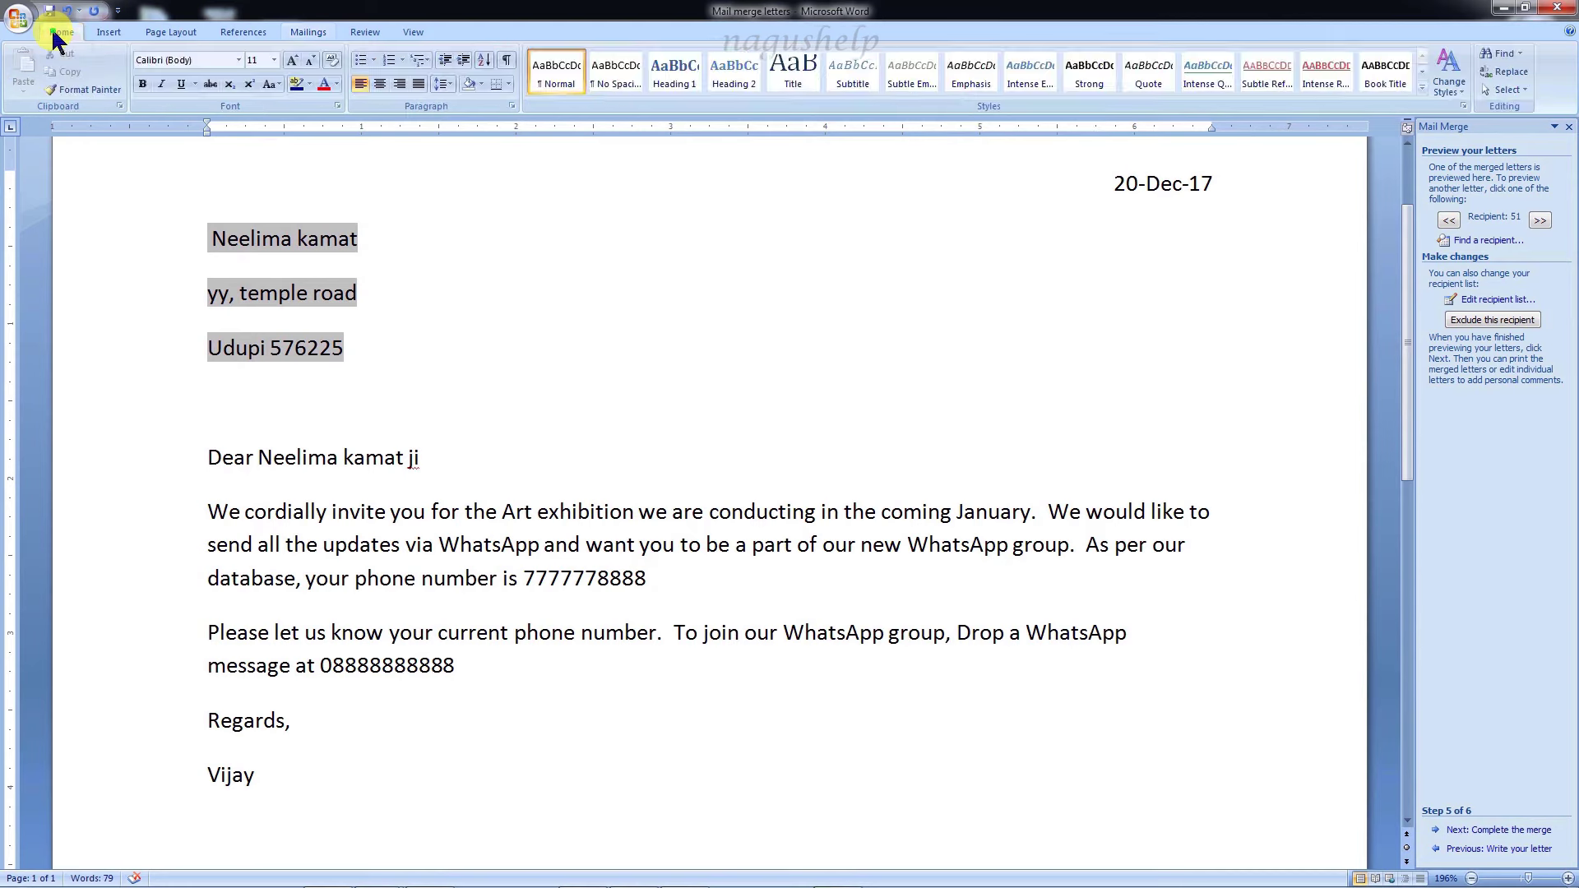
click(444, 83)
click(462, 100)
click(501, 382)
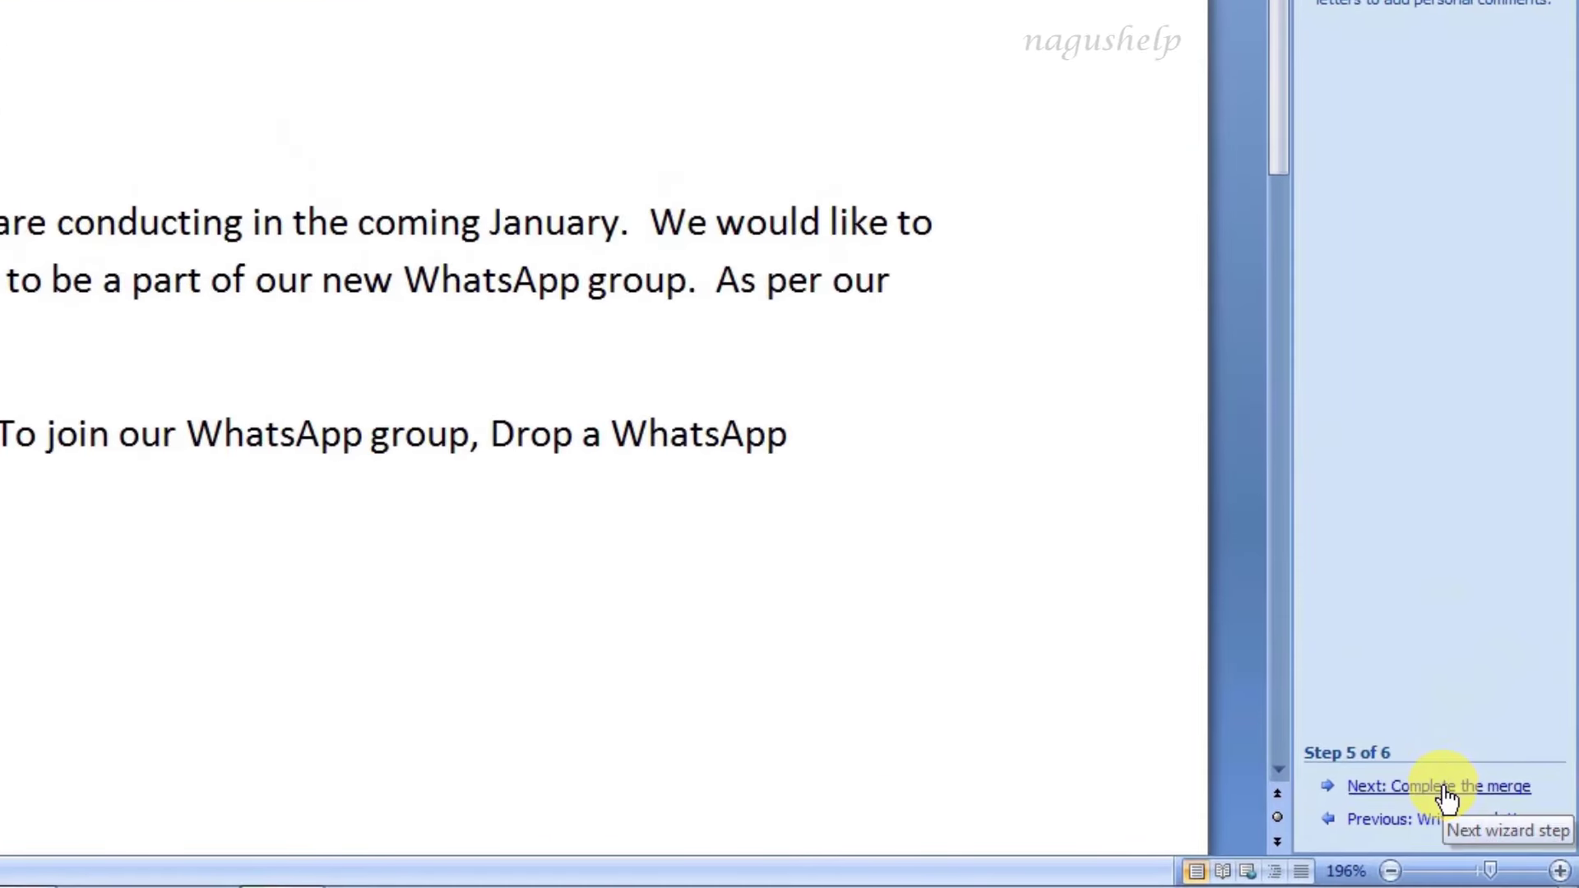
Merge all records into a new document of individual letters.
click(1447, 788)
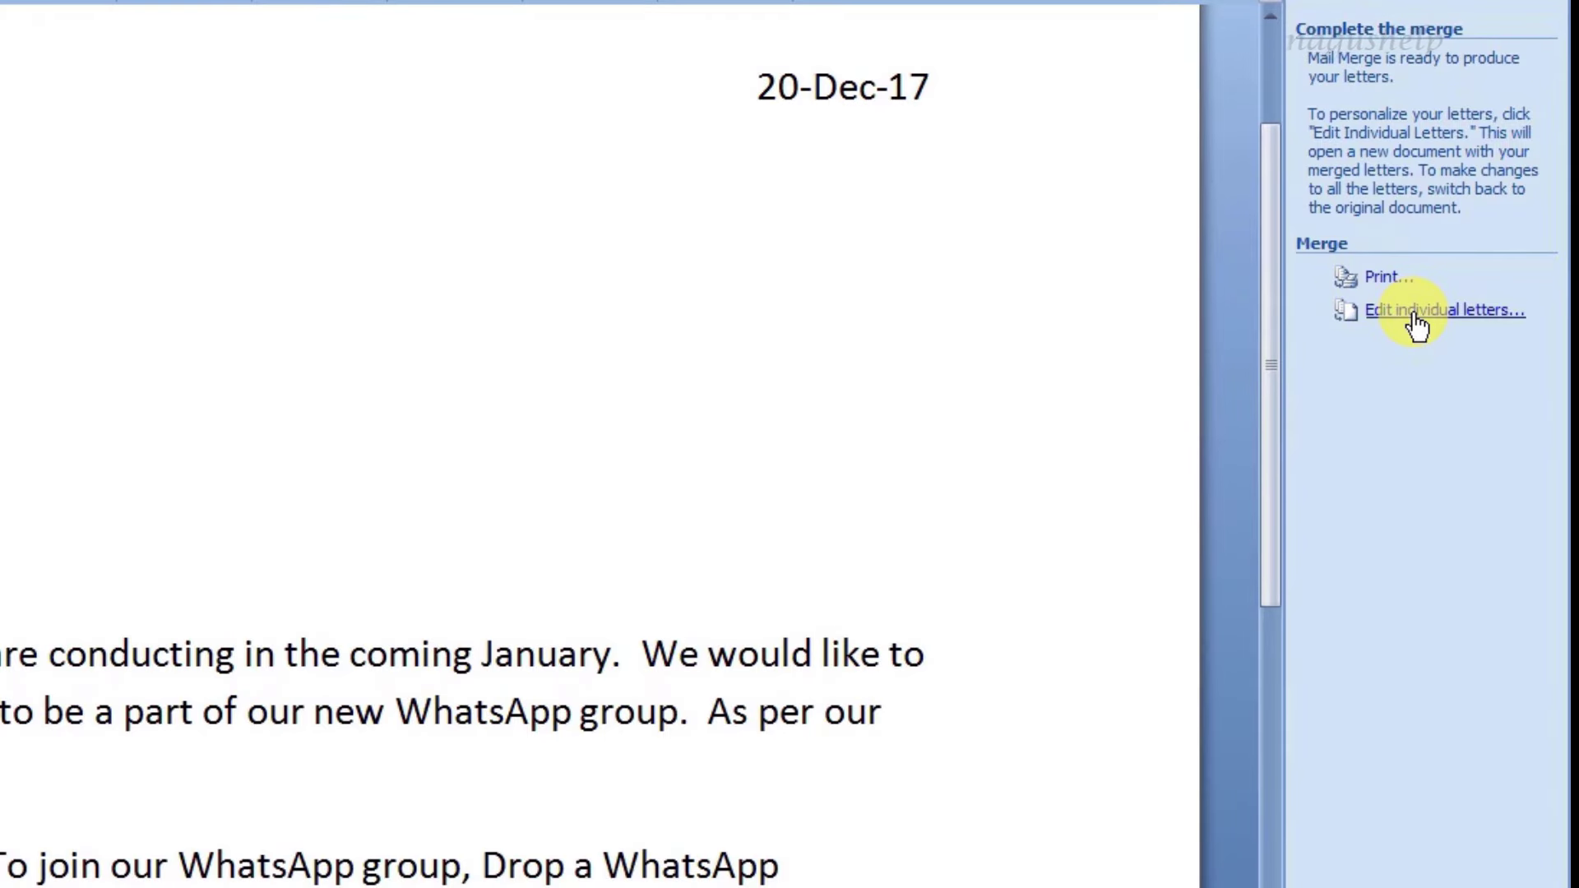
click(1416, 319)
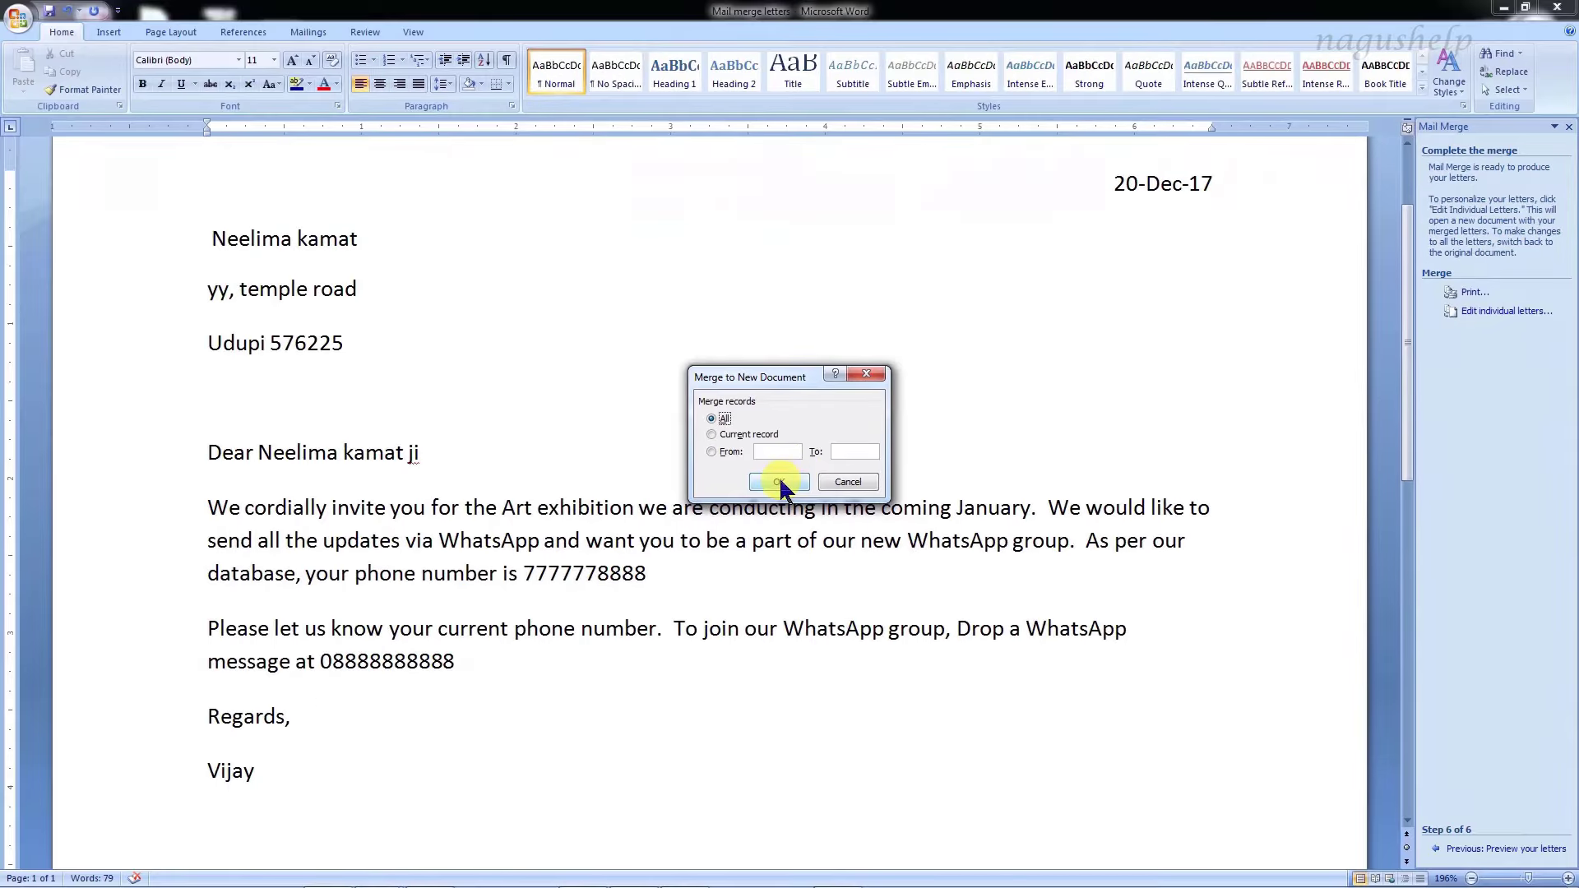
click(778, 483)
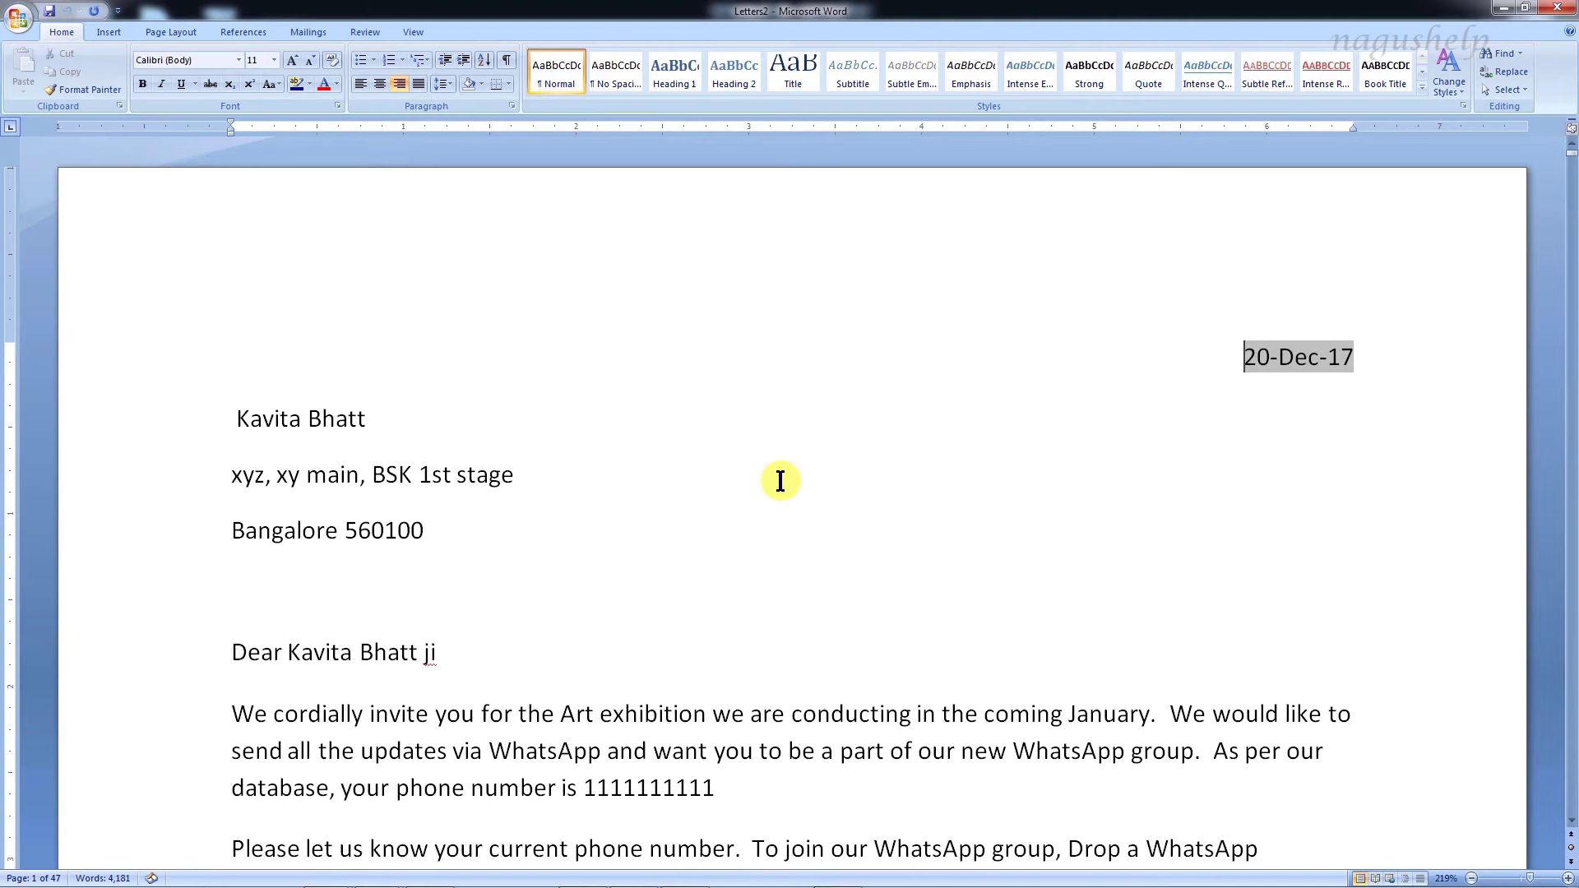
Add a new line below one letter's salutation in Letters2 for 'How are you?'.
scroll(780, 481, down, 15)
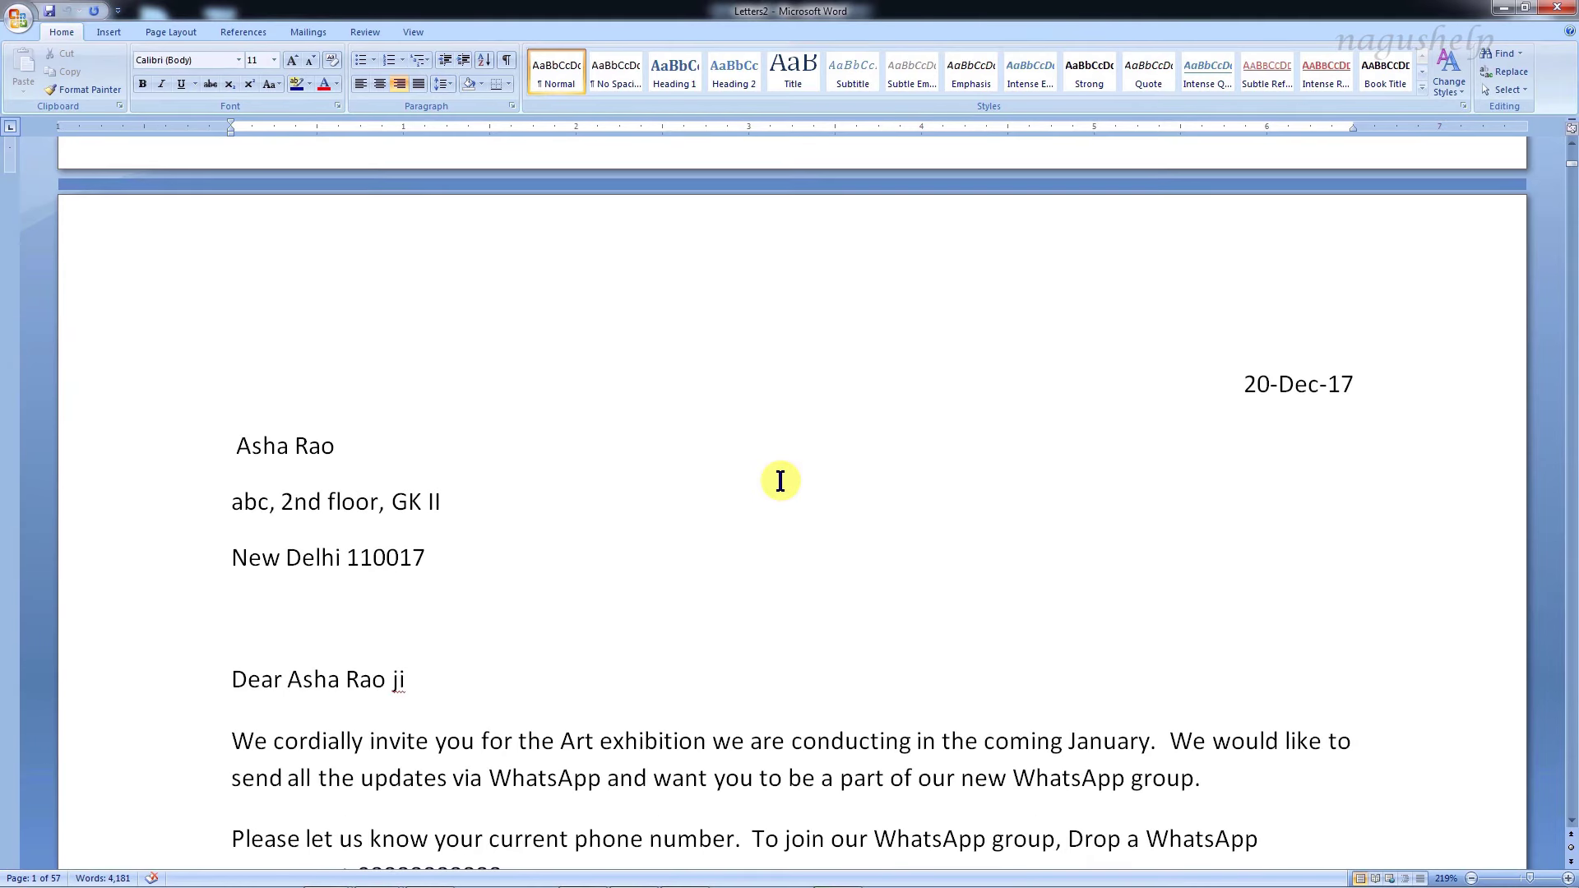
click(516, 674)
key(Return)
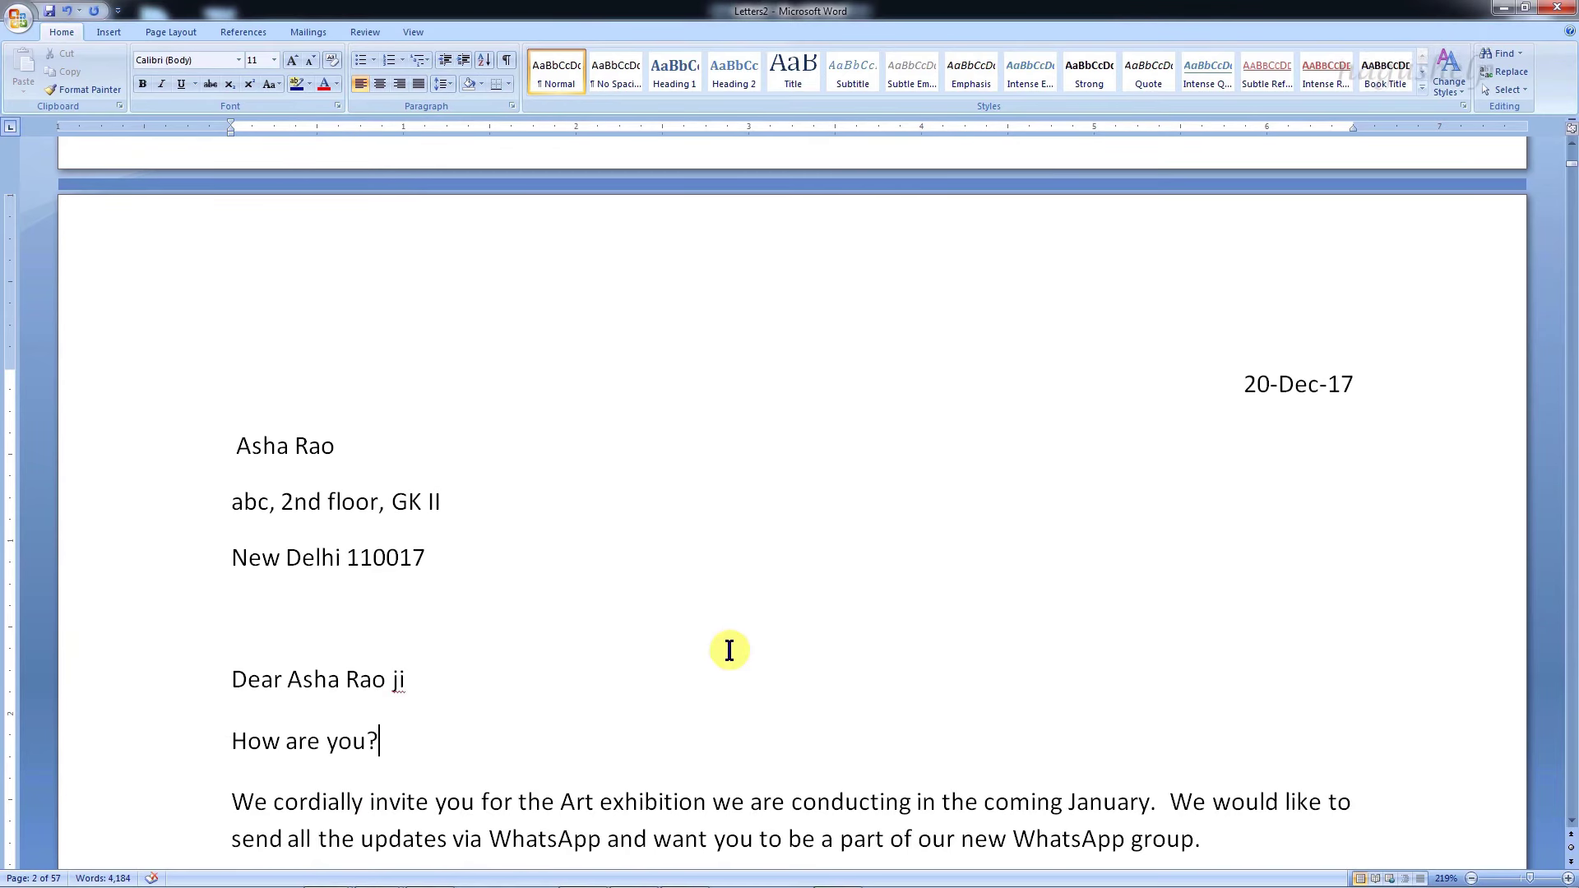
scroll(729, 651, down, 12)
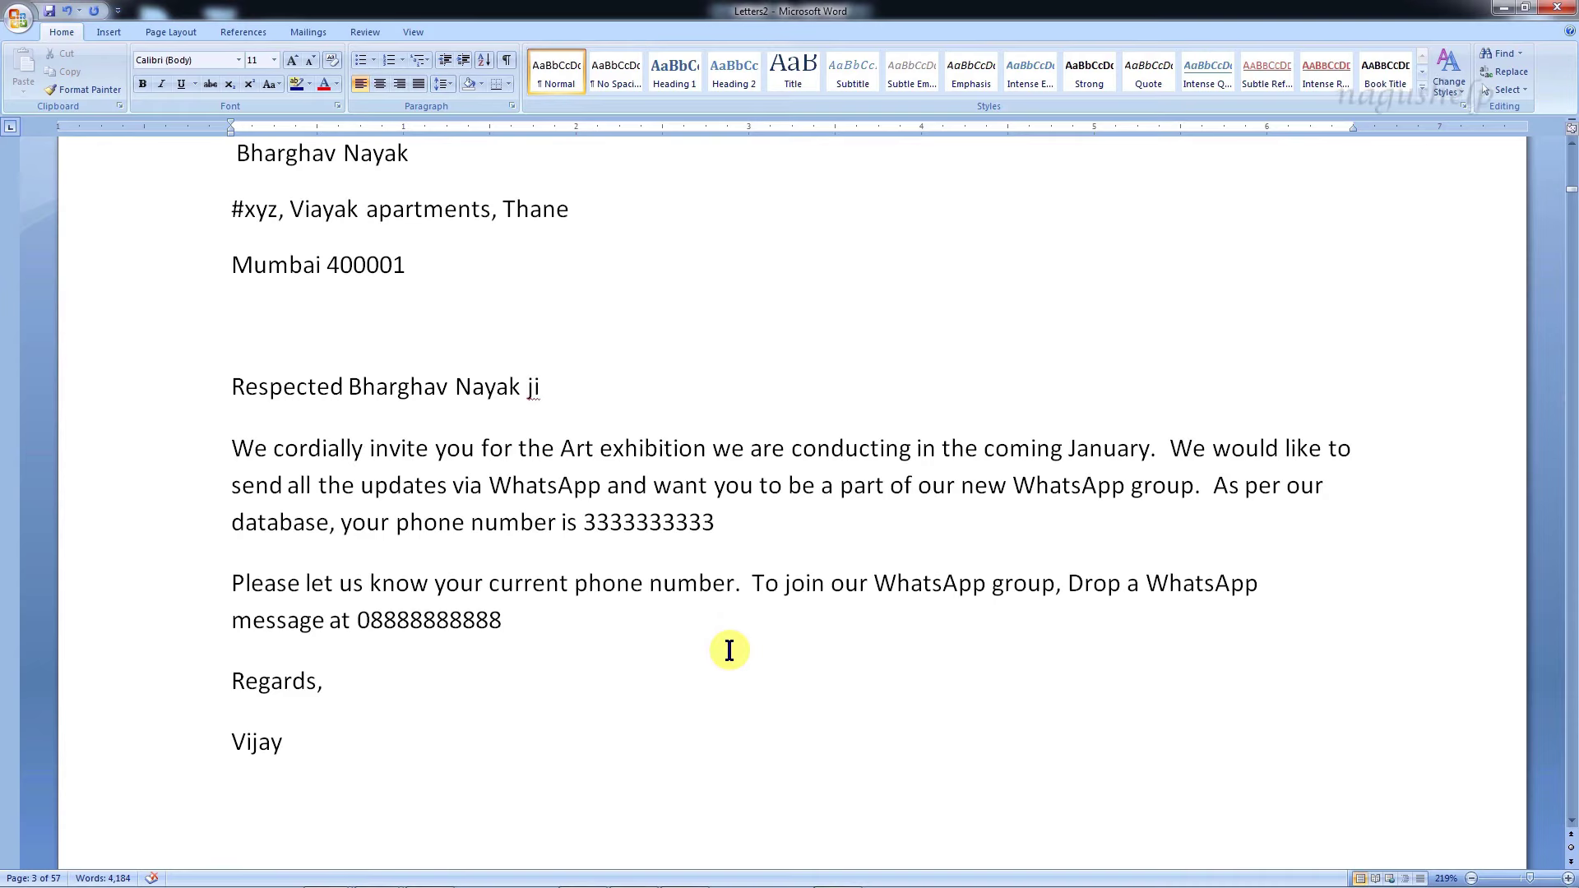
scroll(730, 650, down, 12)
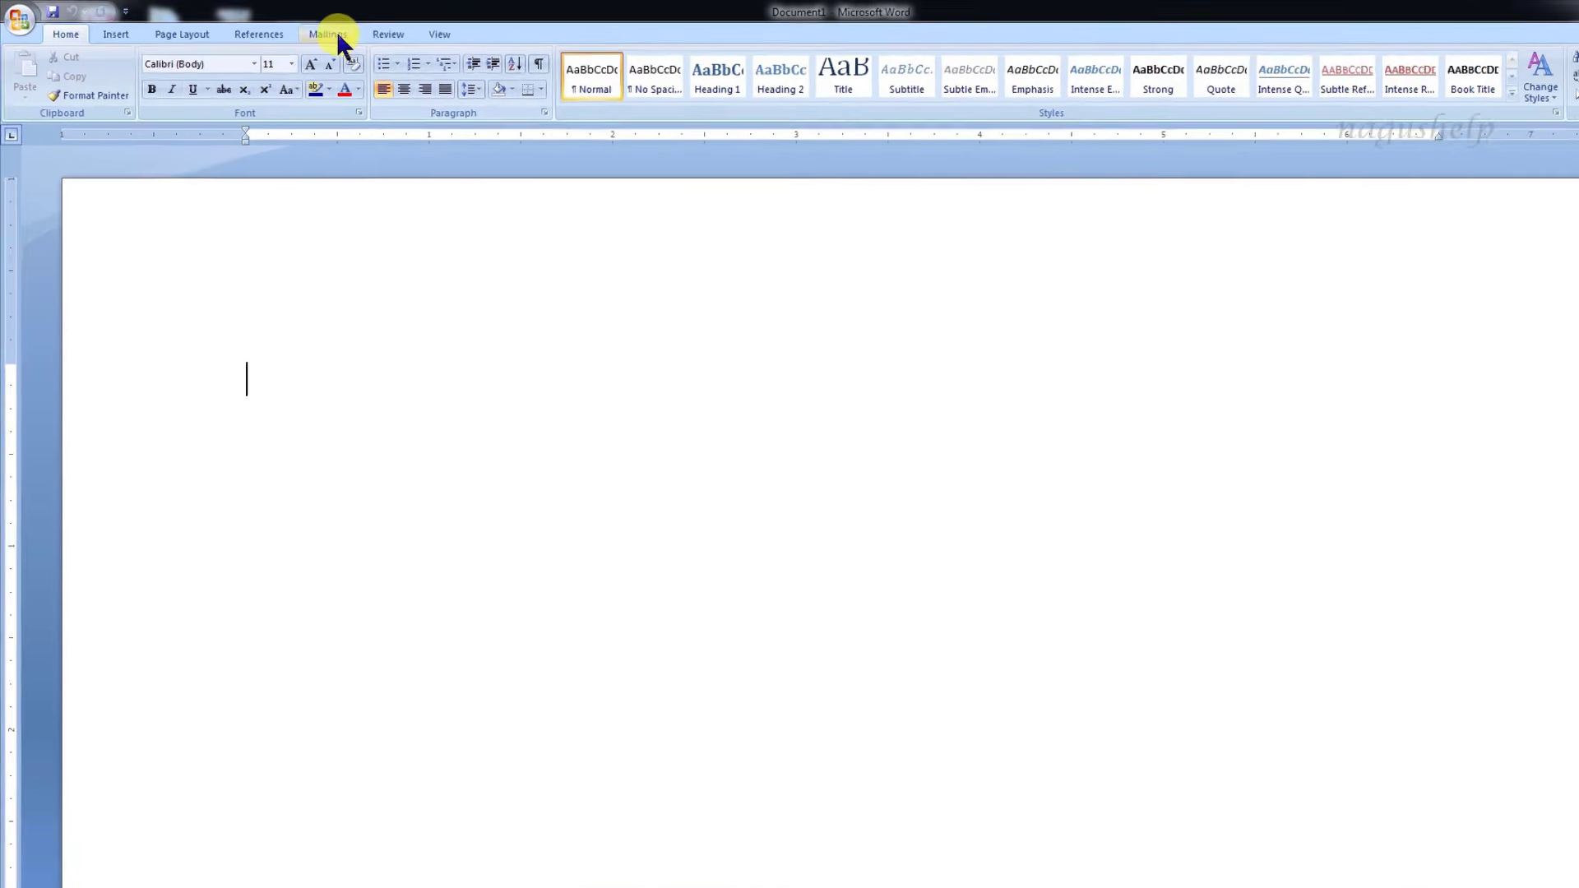
Start a letter merge in Document1 using the existing recipient spreadsheet.
click(333, 34)
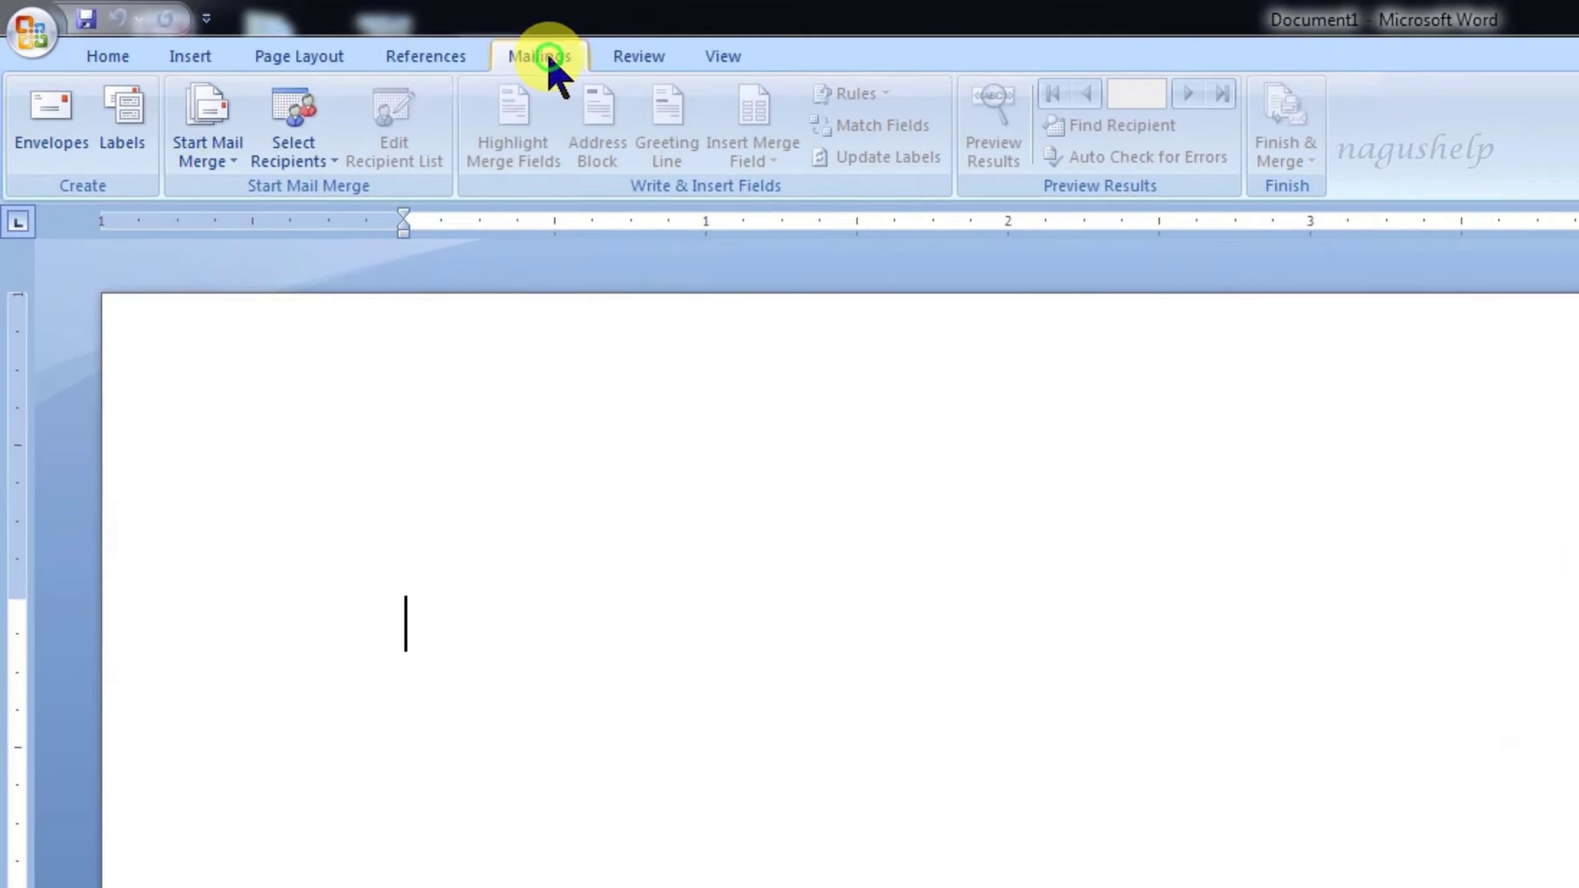
click(236, 167)
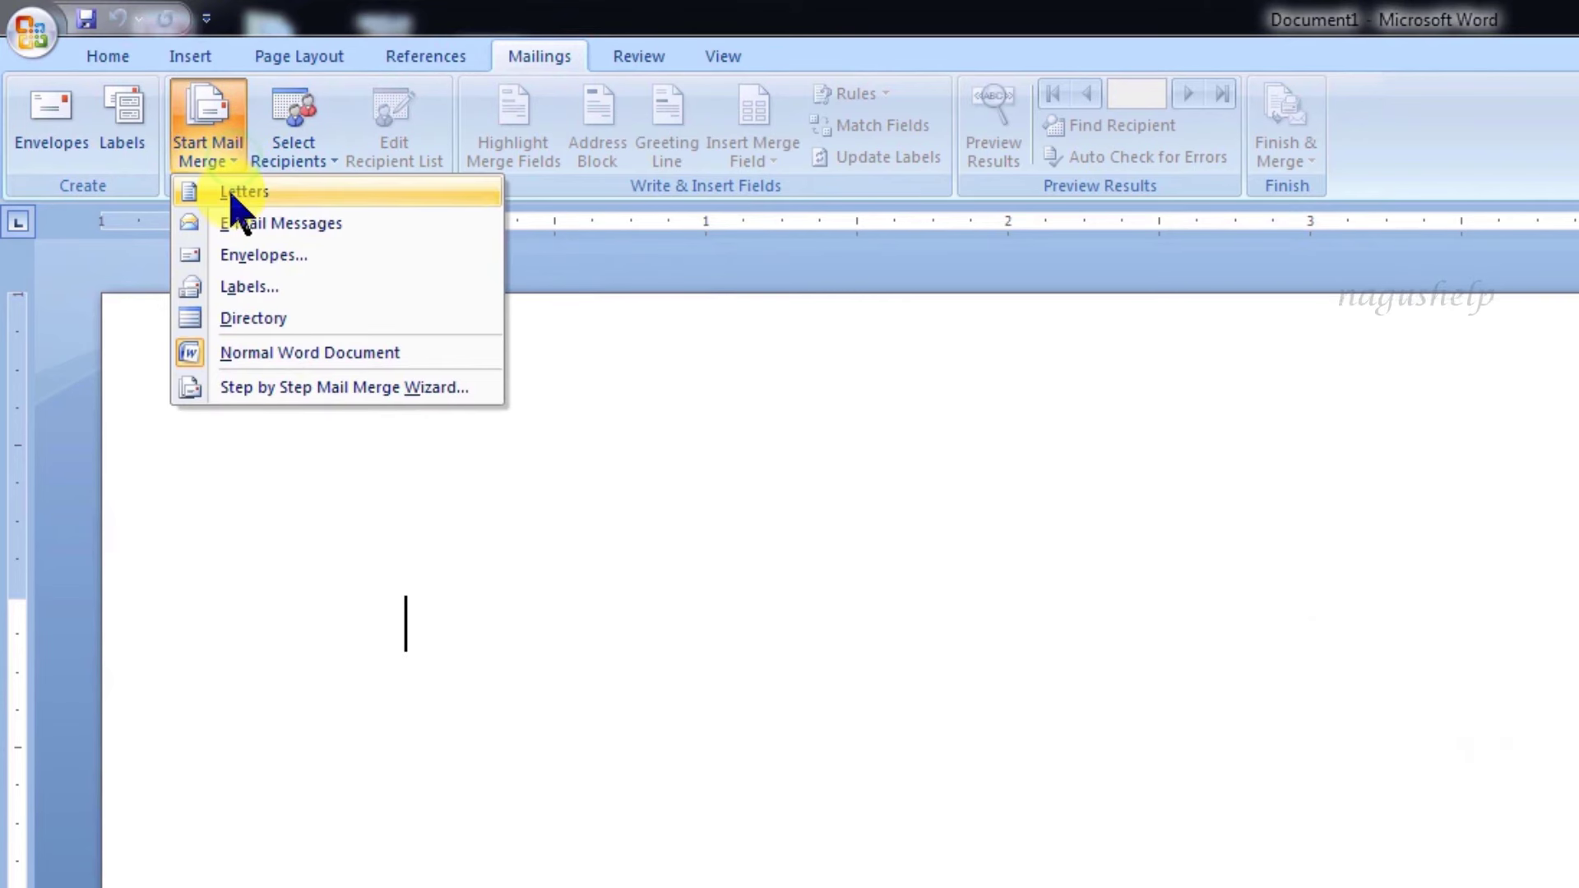
click(232, 197)
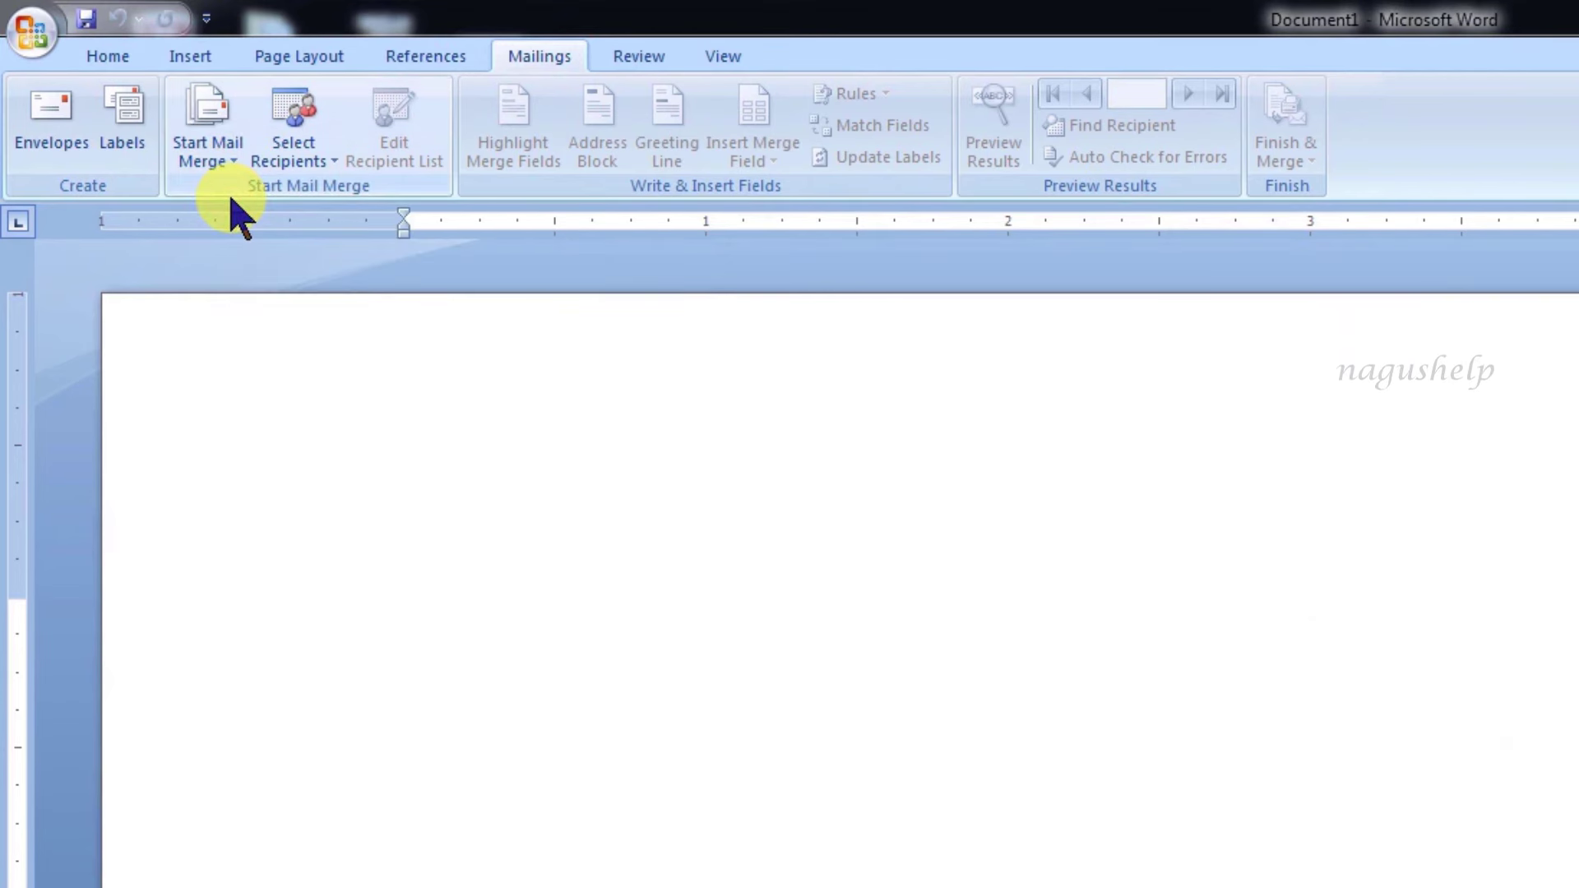
click(271, 164)
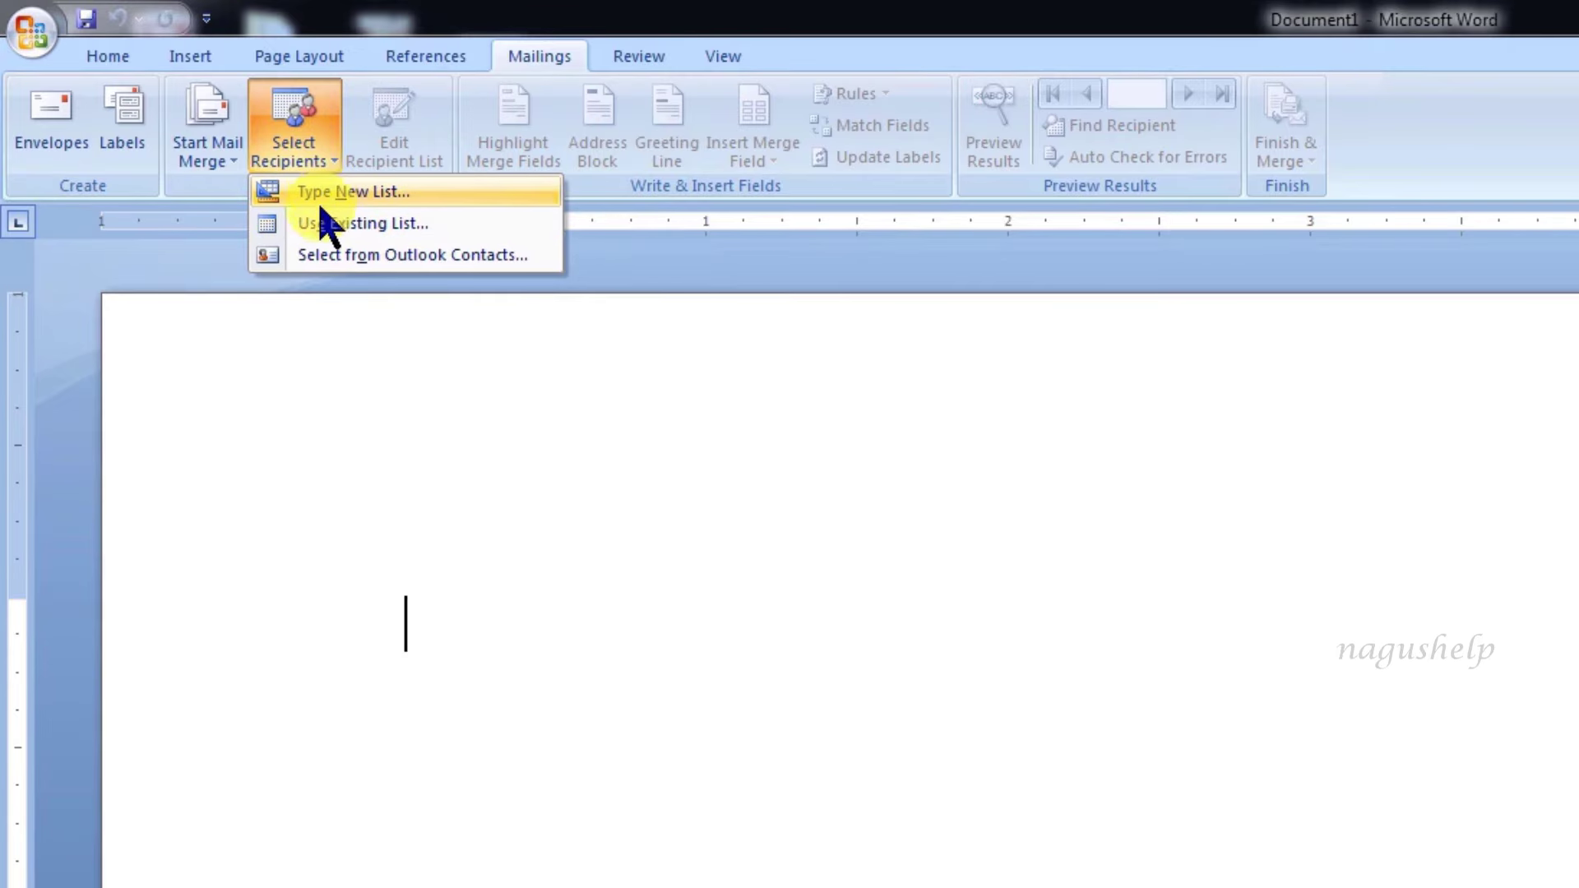
click(329, 222)
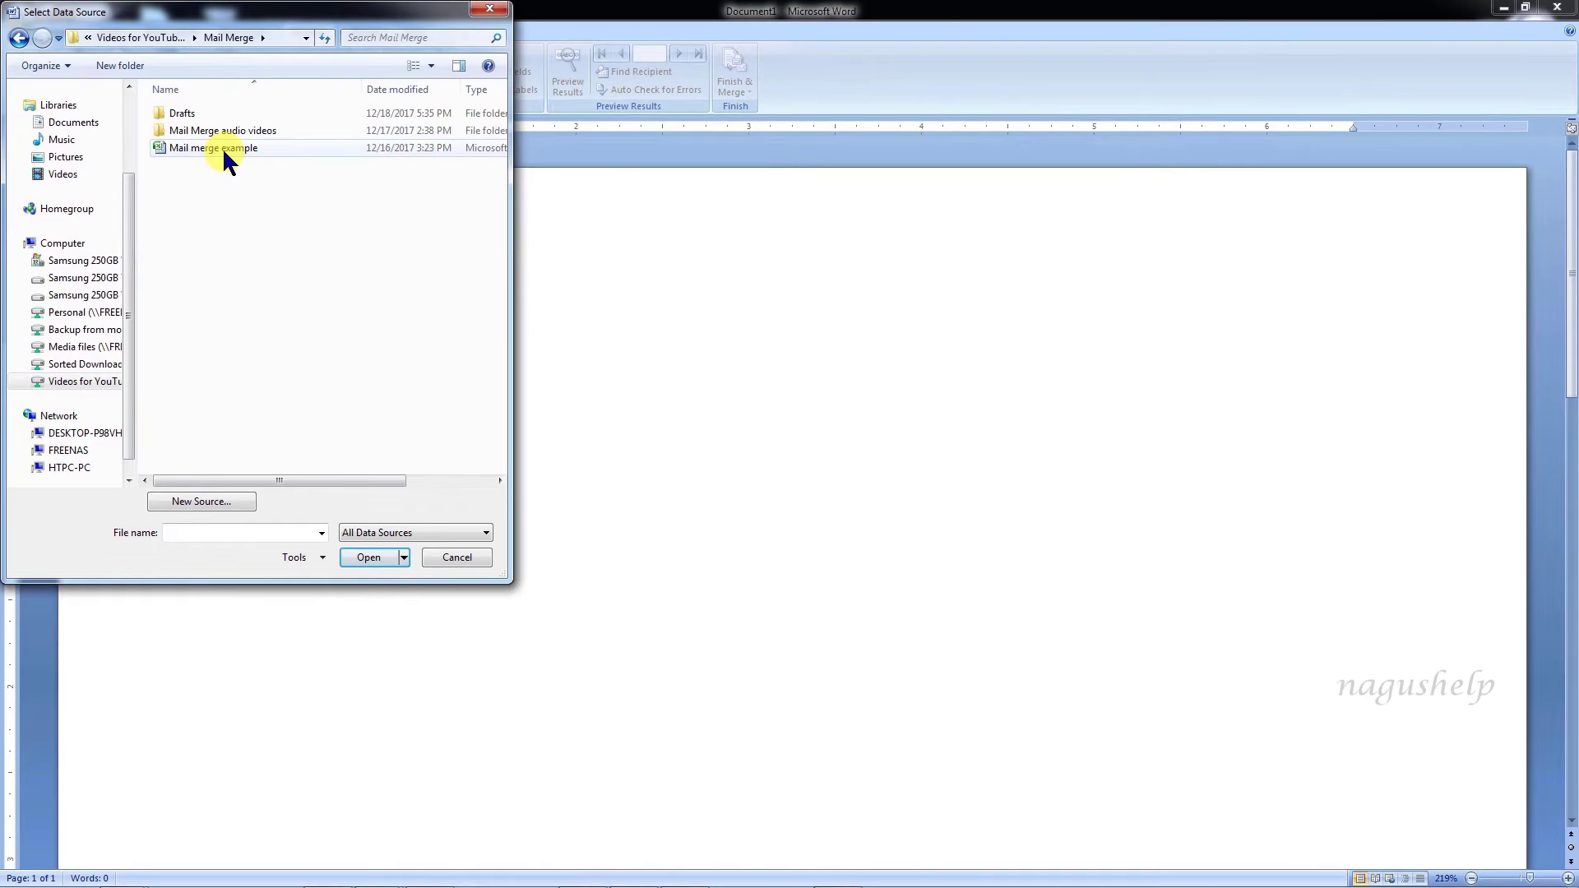
double_click(222, 149)
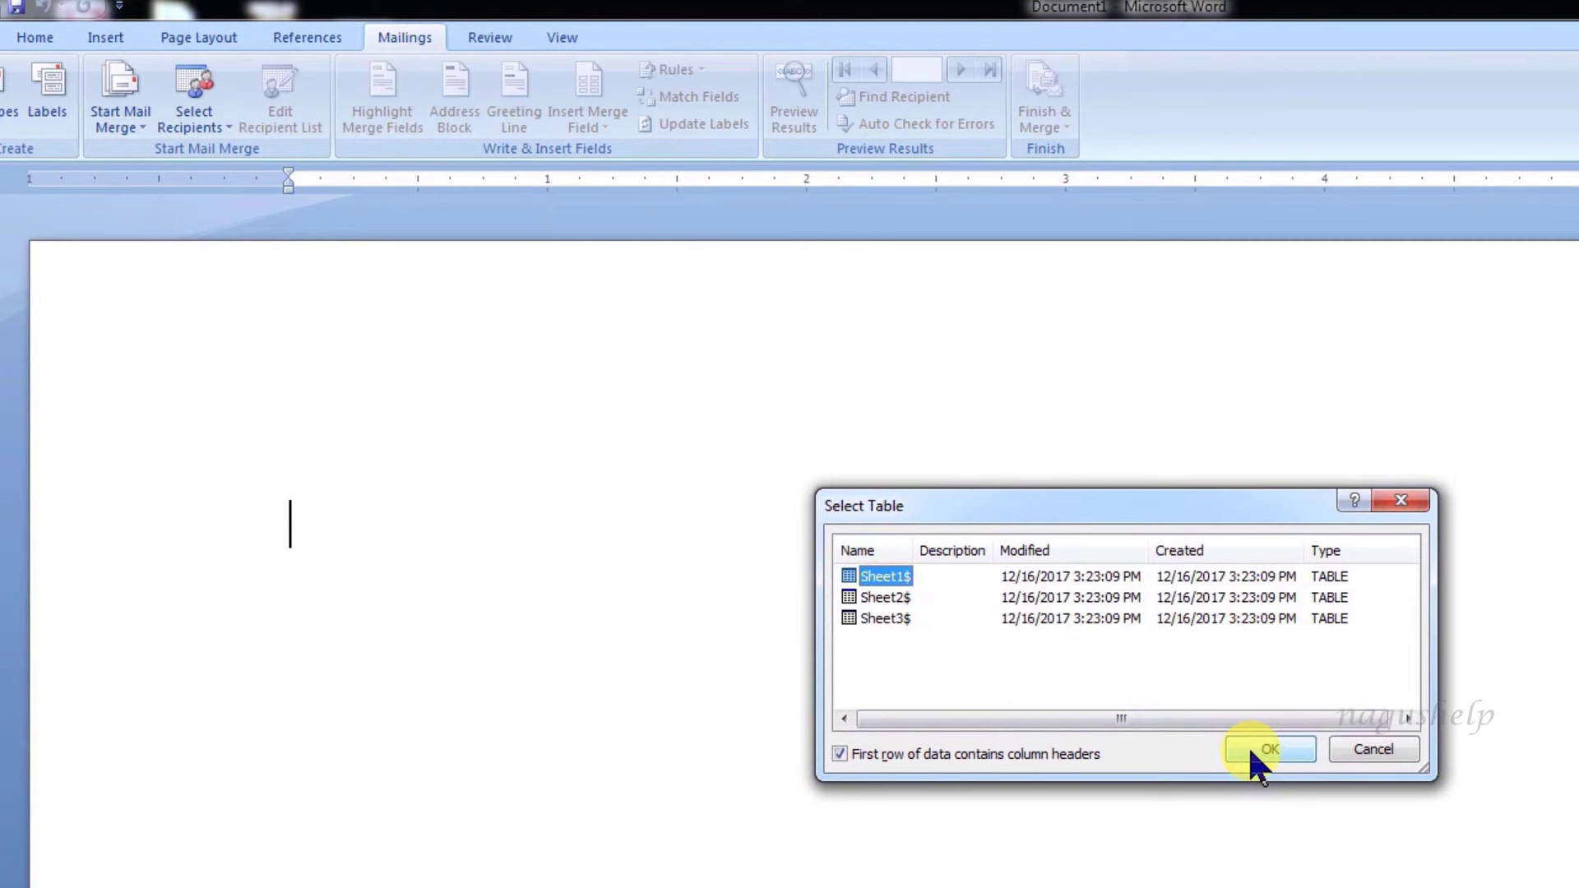
click(1257, 750)
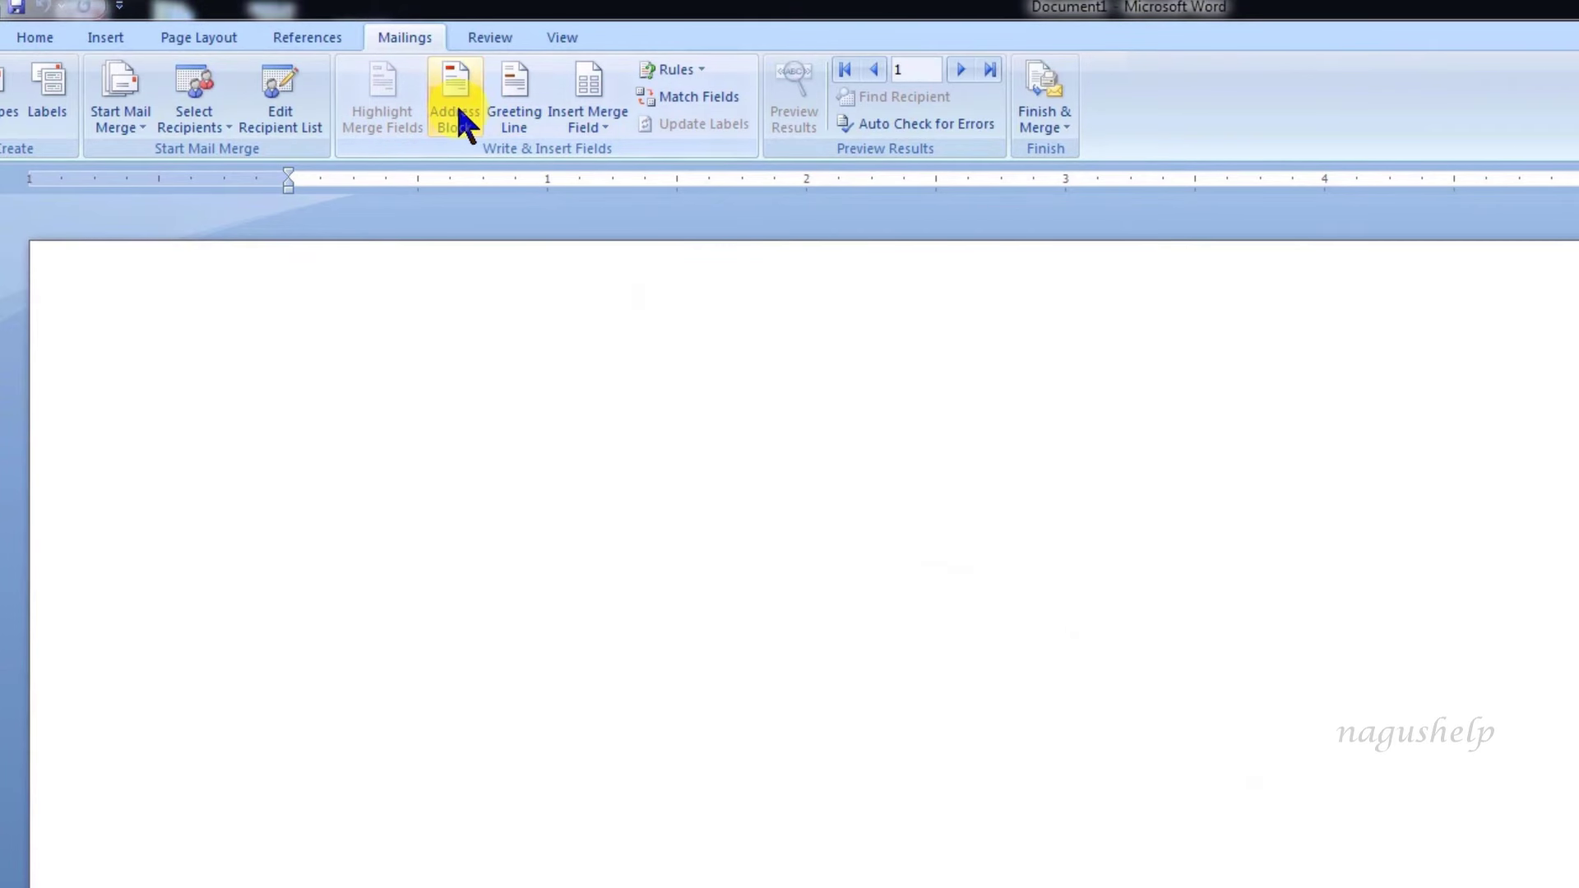
Insert the address block, then a 'Dear' line followed by the Name field.
click(456, 102)
click(1384, 834)
key(Return)
text(Dear)
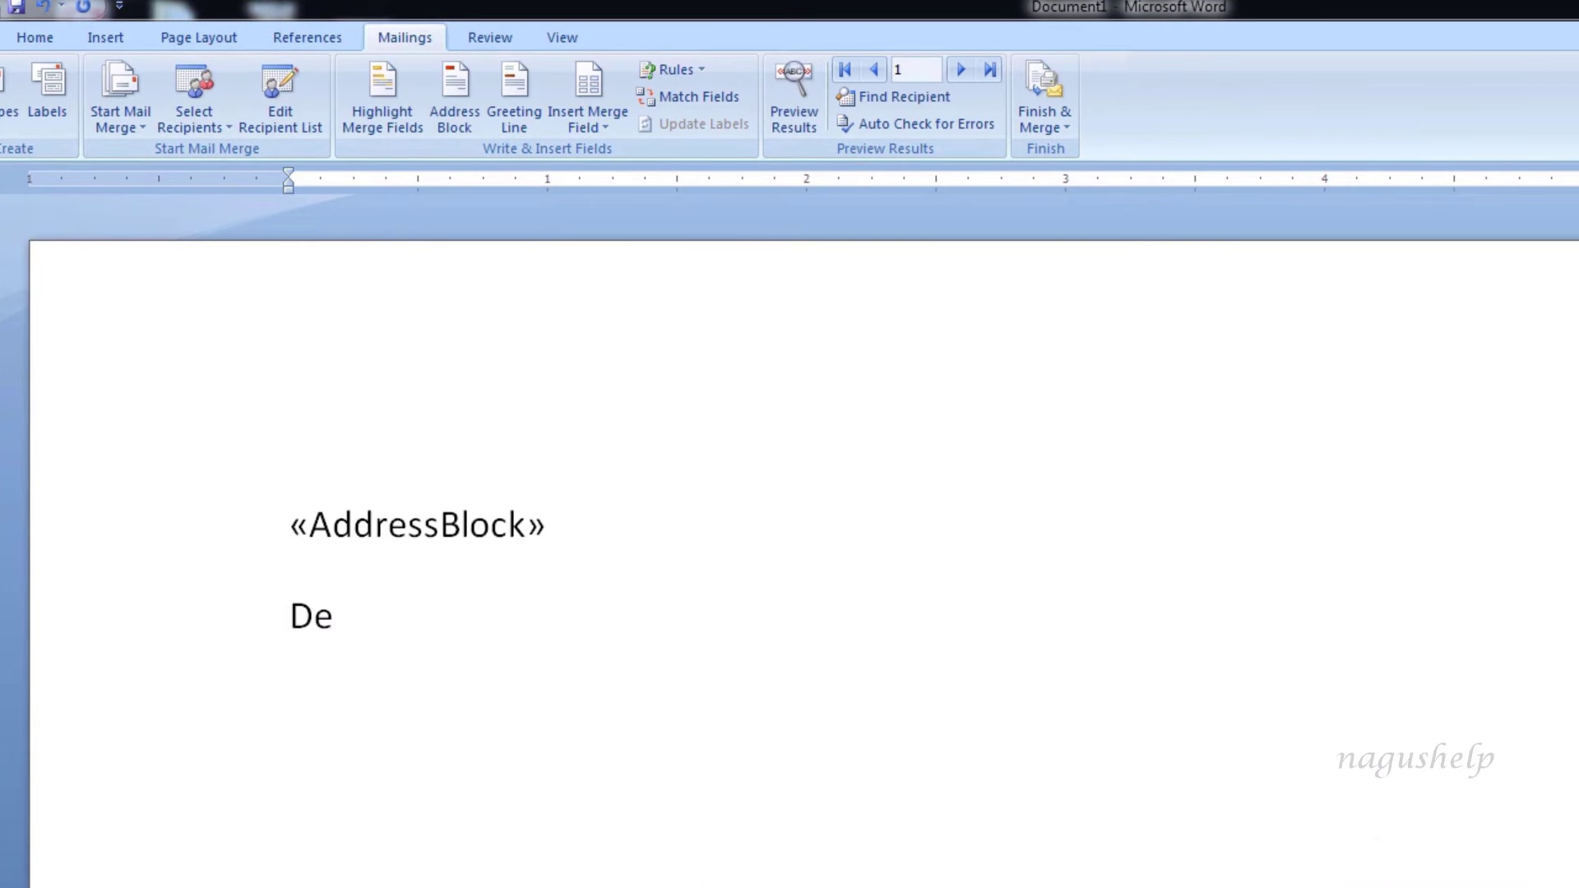
click(584, 127)
click(600, 153)
Preview the letters with recipient data and step through three records.
click(781, 103)
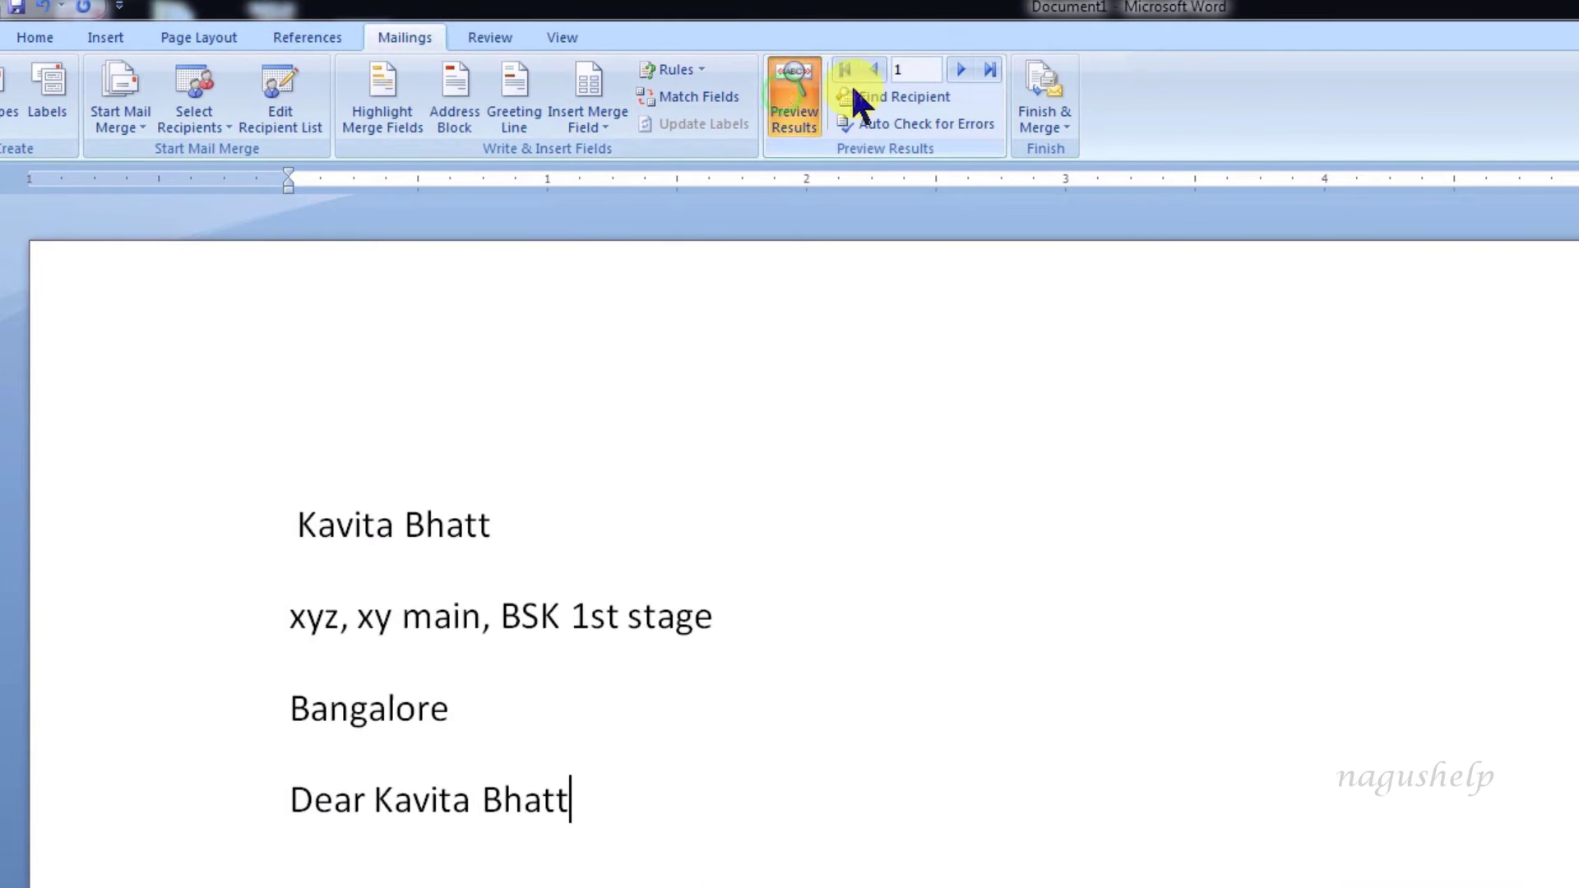
click(960, 70)
click(960, 71)
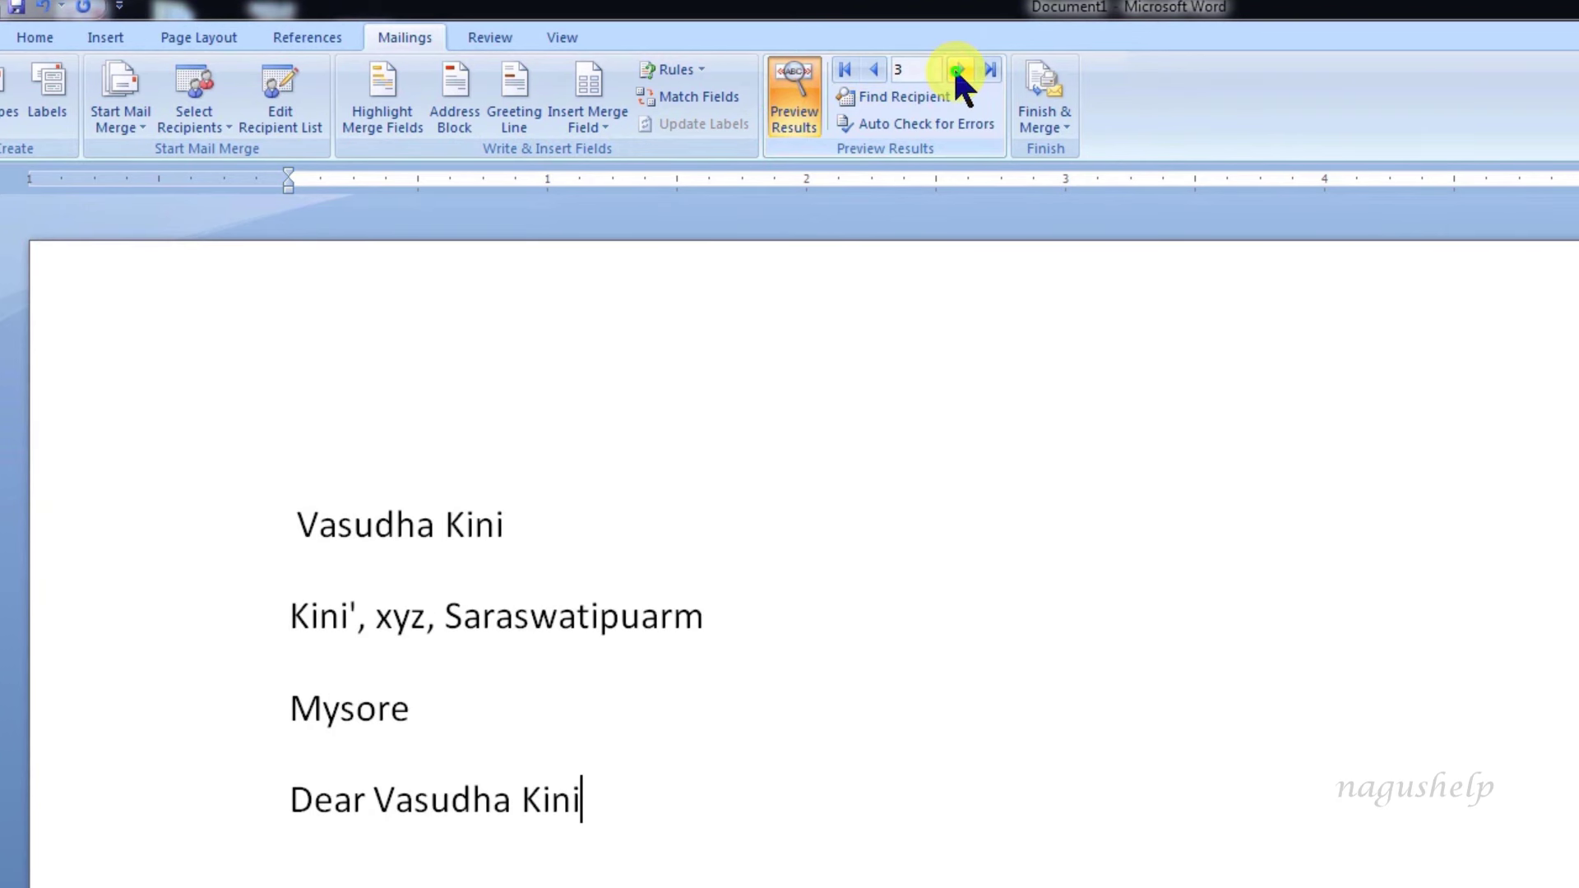
click(960, 71)
click(960, 71)
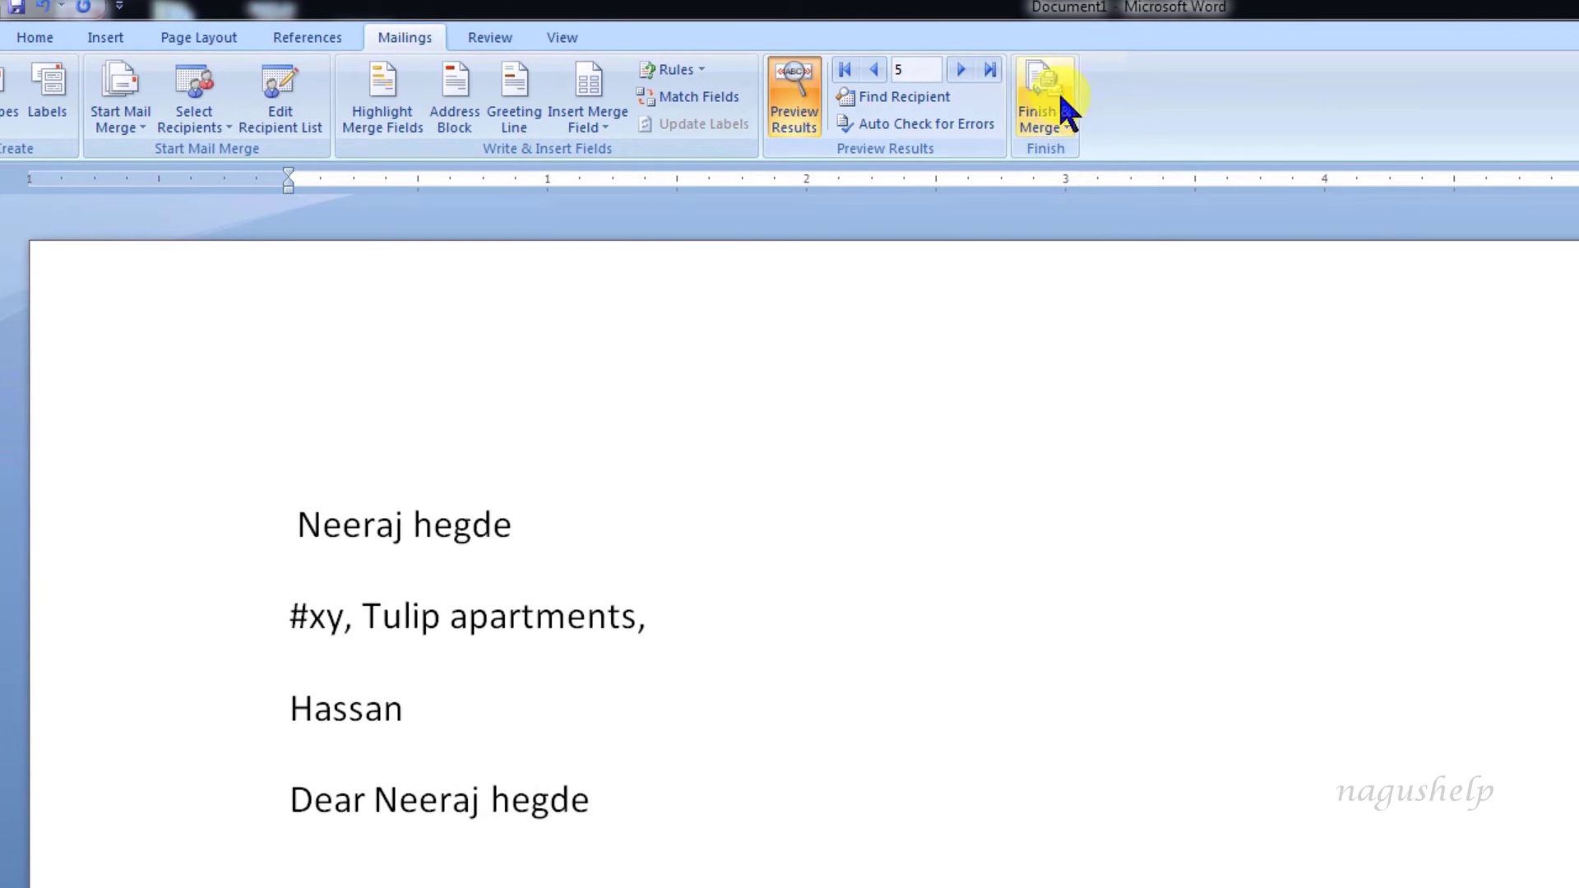
click(1065, 129)
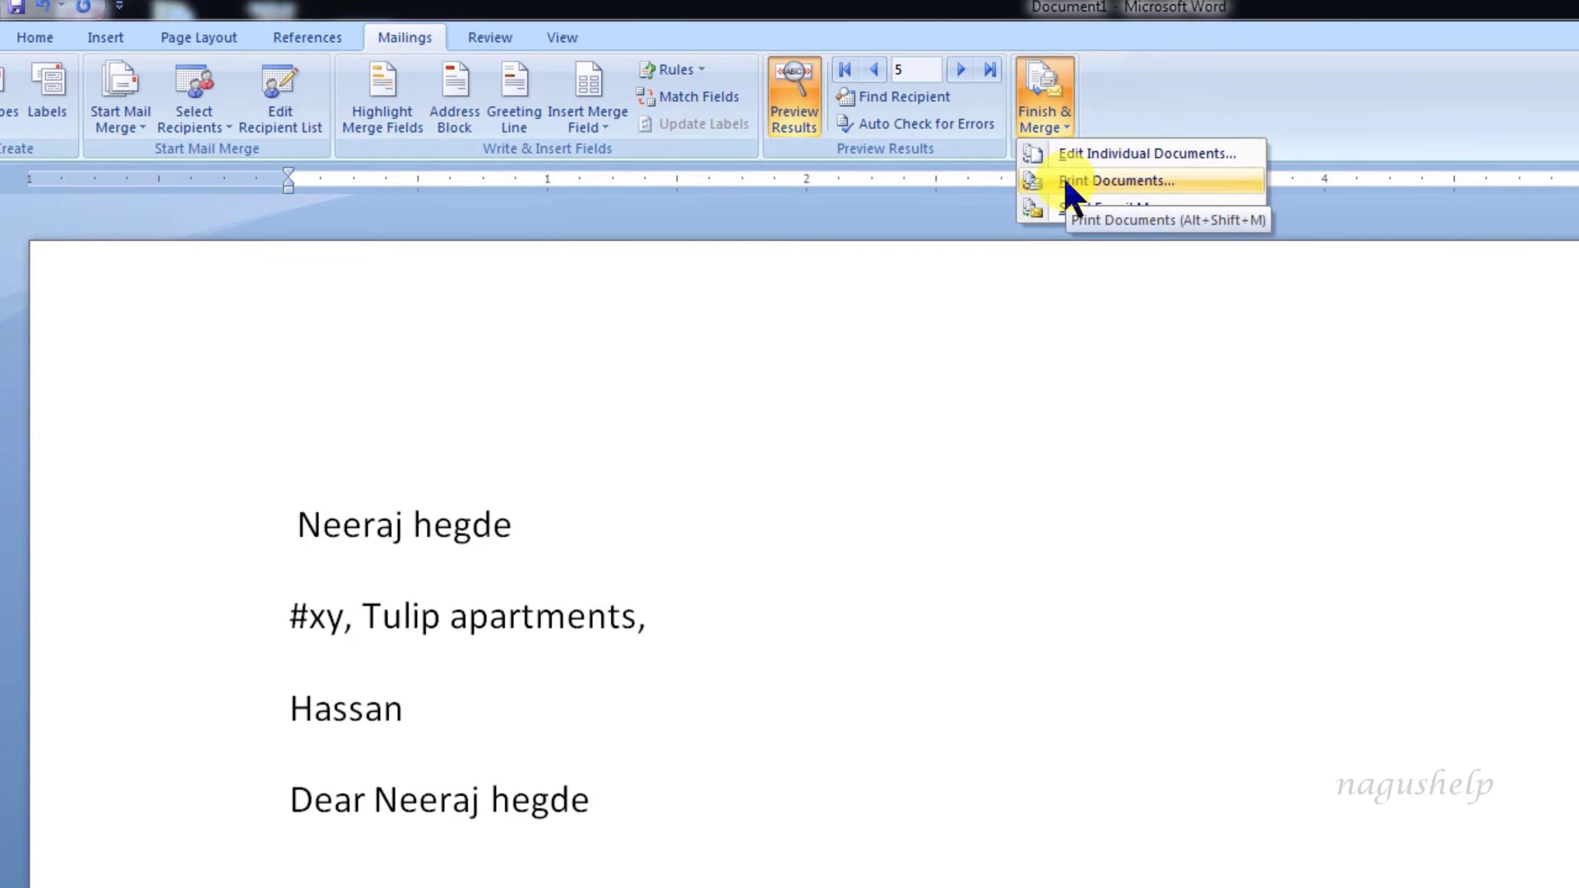
click(1183, 575)
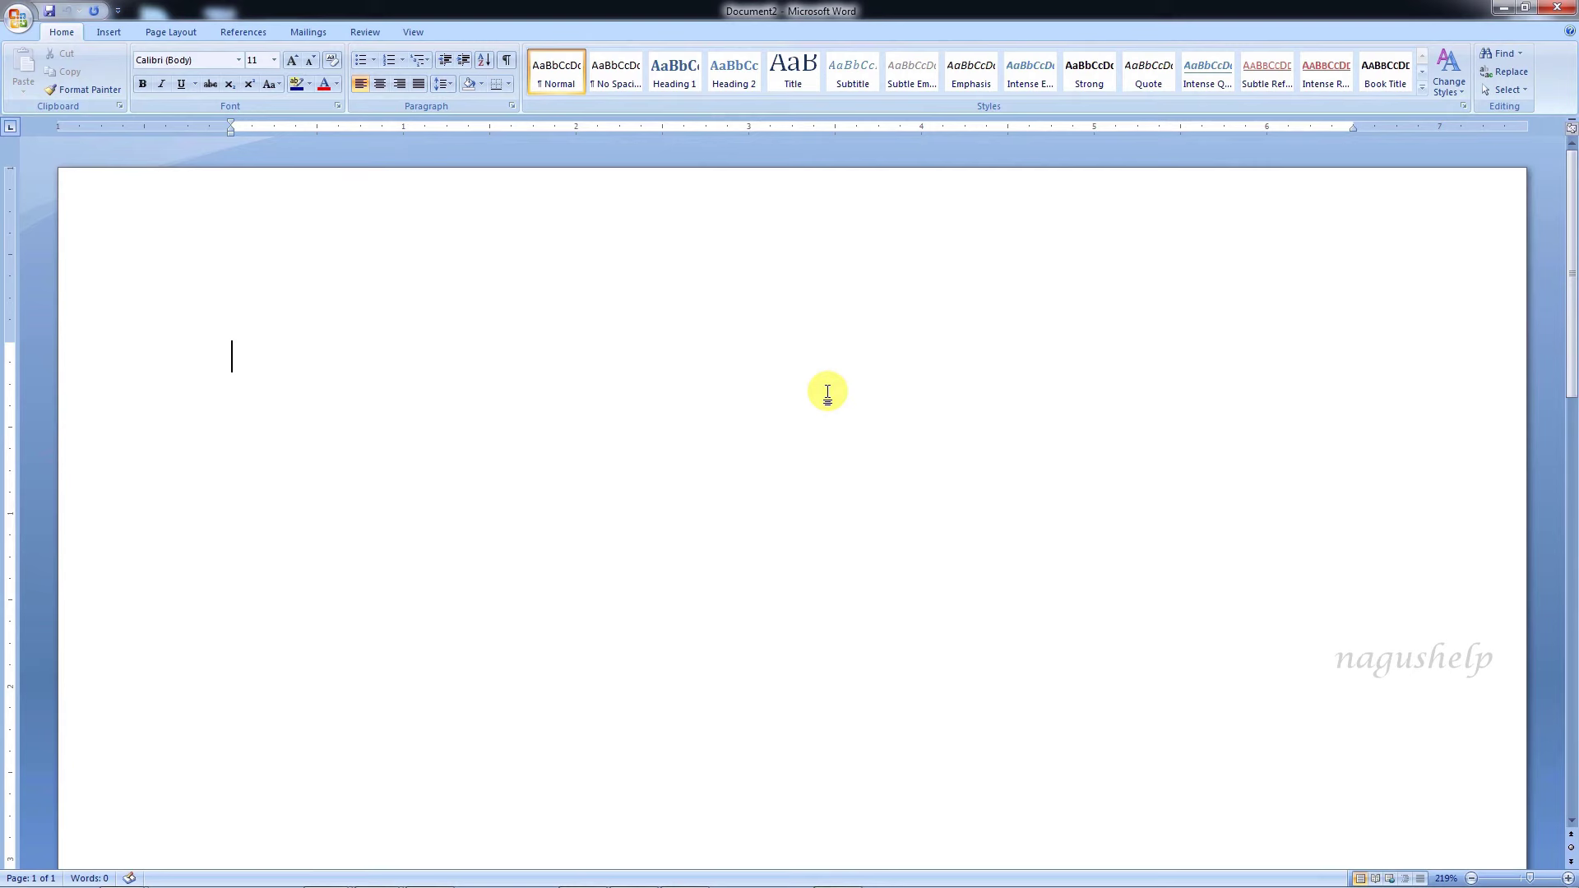
Start a label merge using Microsoft 30 Per Page labels, 1" x 2.63".
click(309, 32)
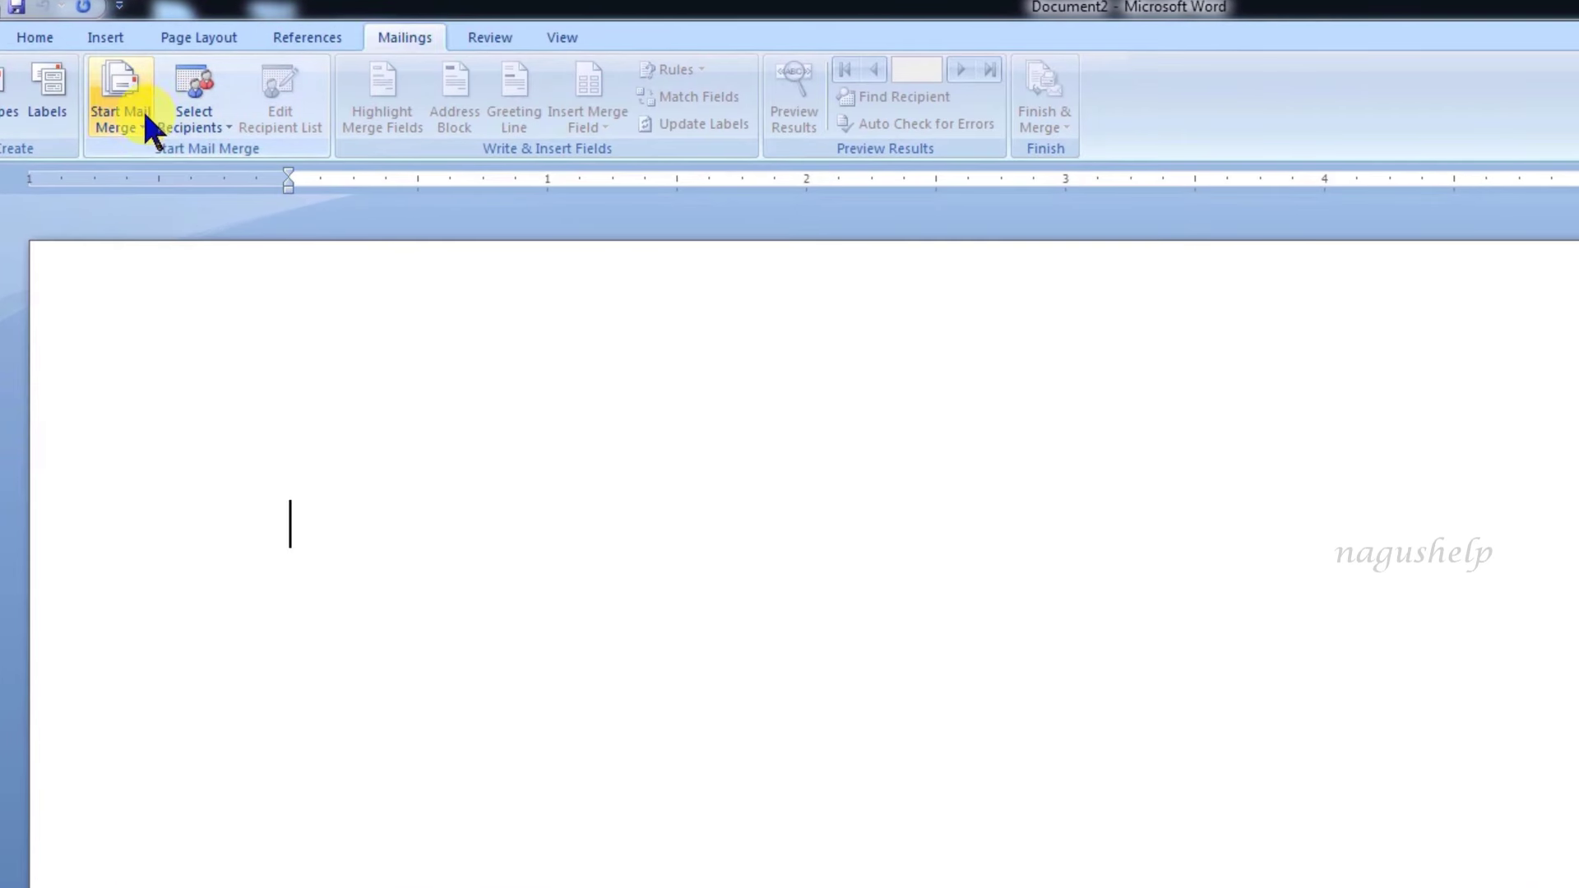
click(141, 123)
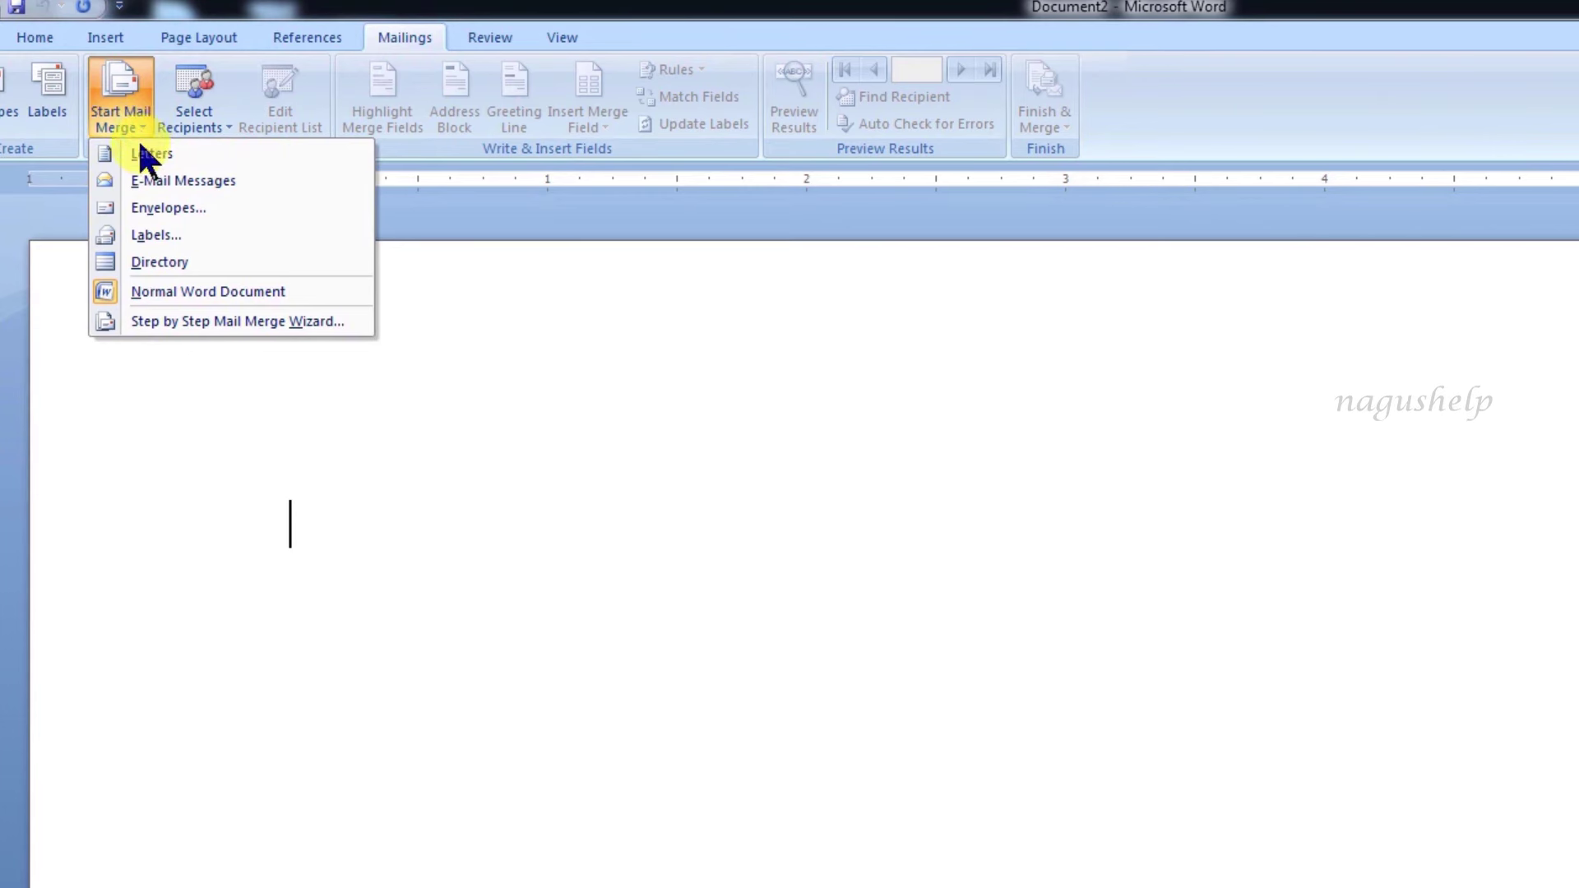
click(156, 233)
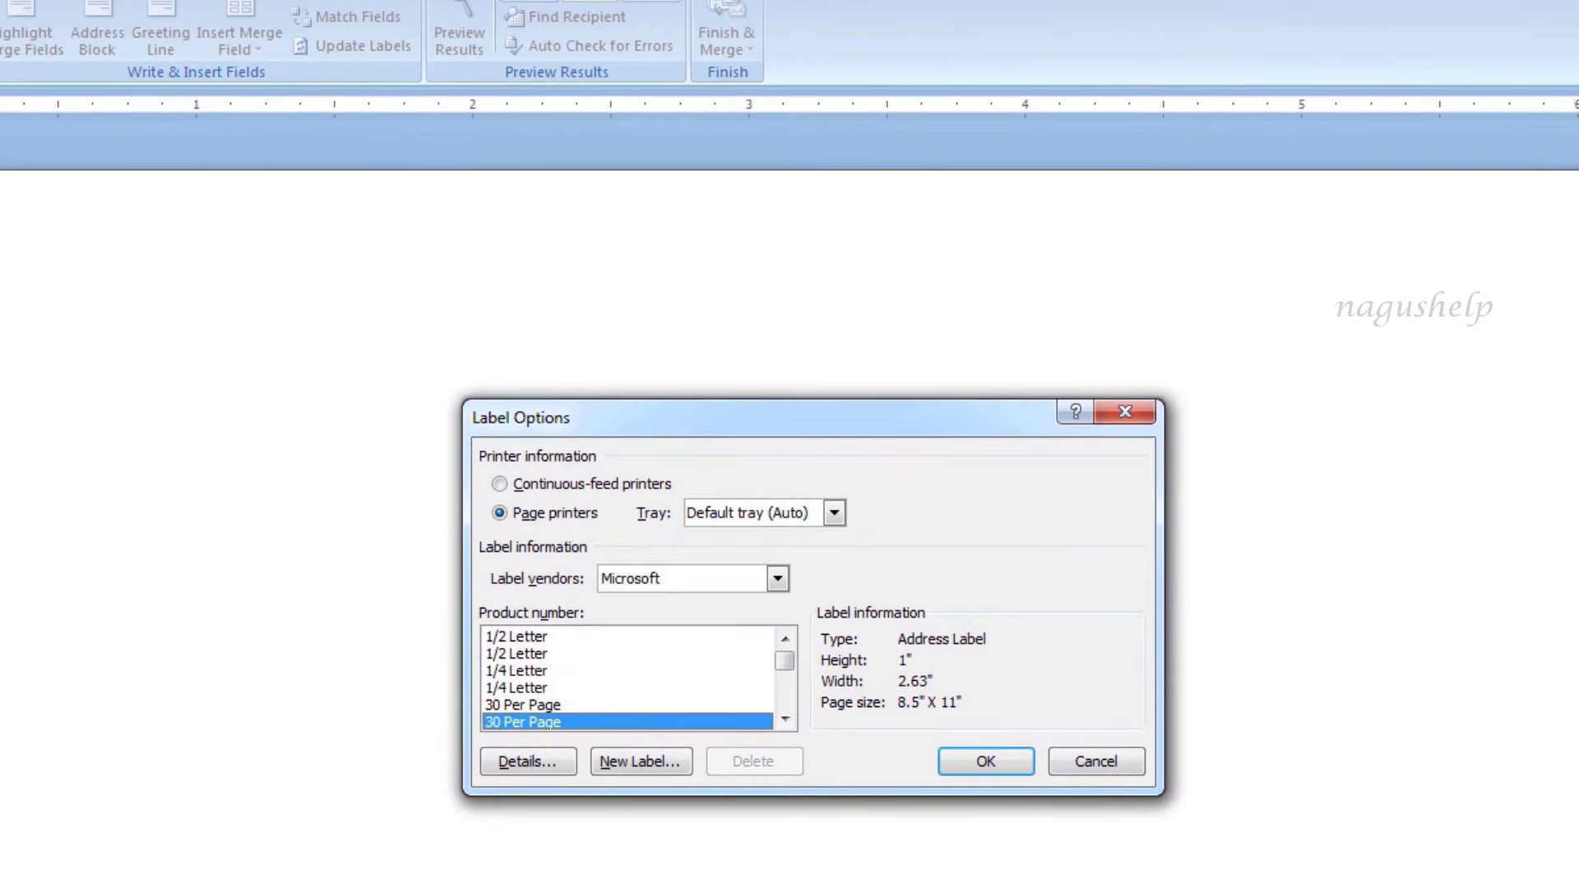
click(785, 719)
click(561, 720)
click(549, 689)
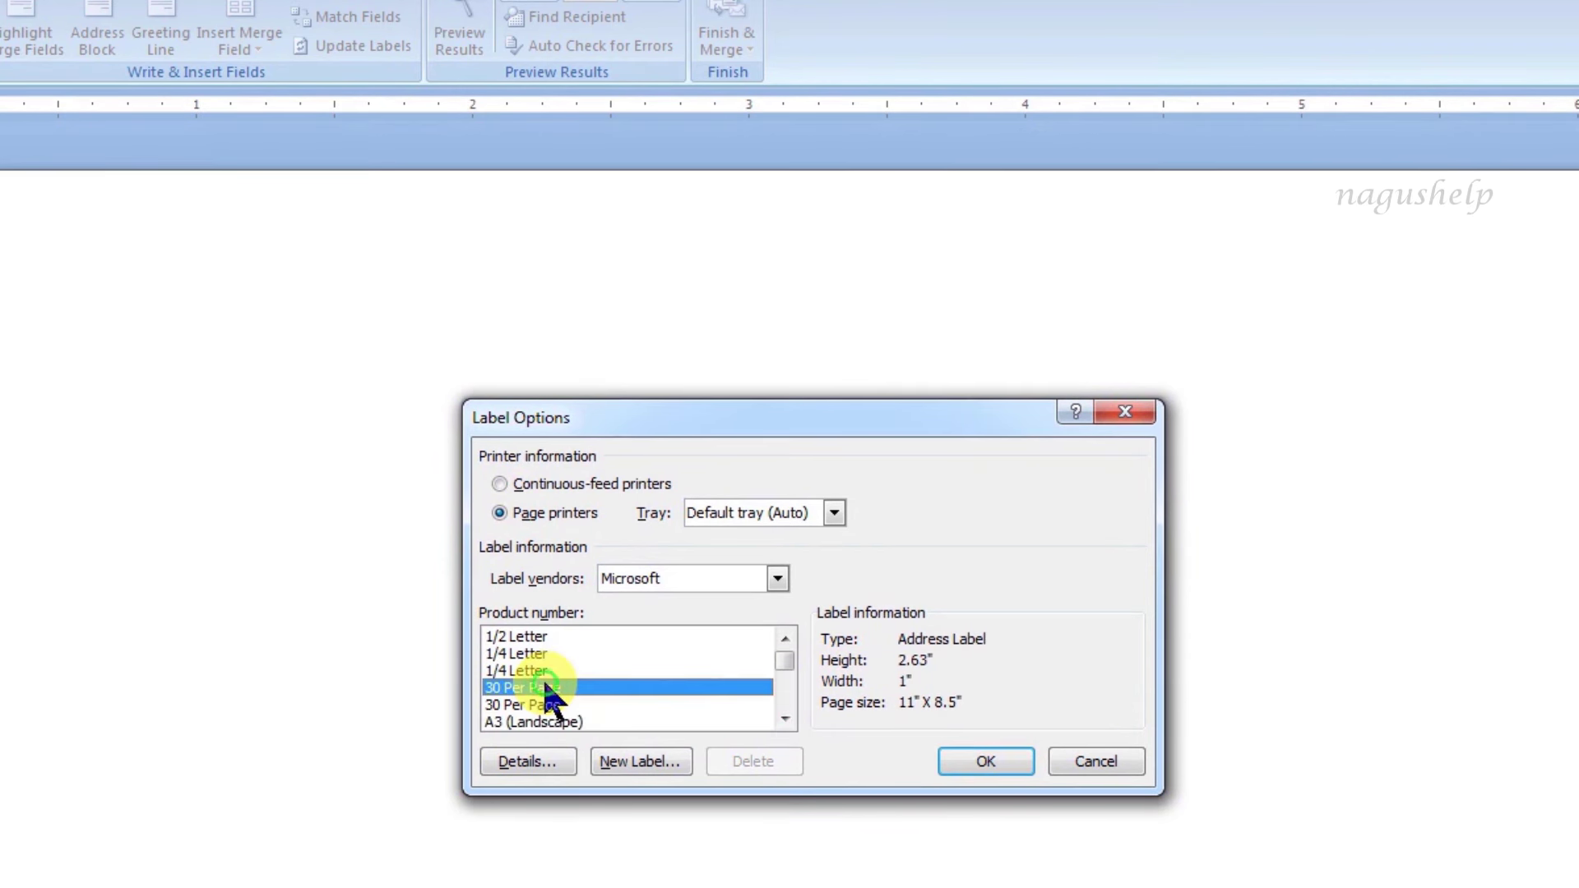
click(547, 705)
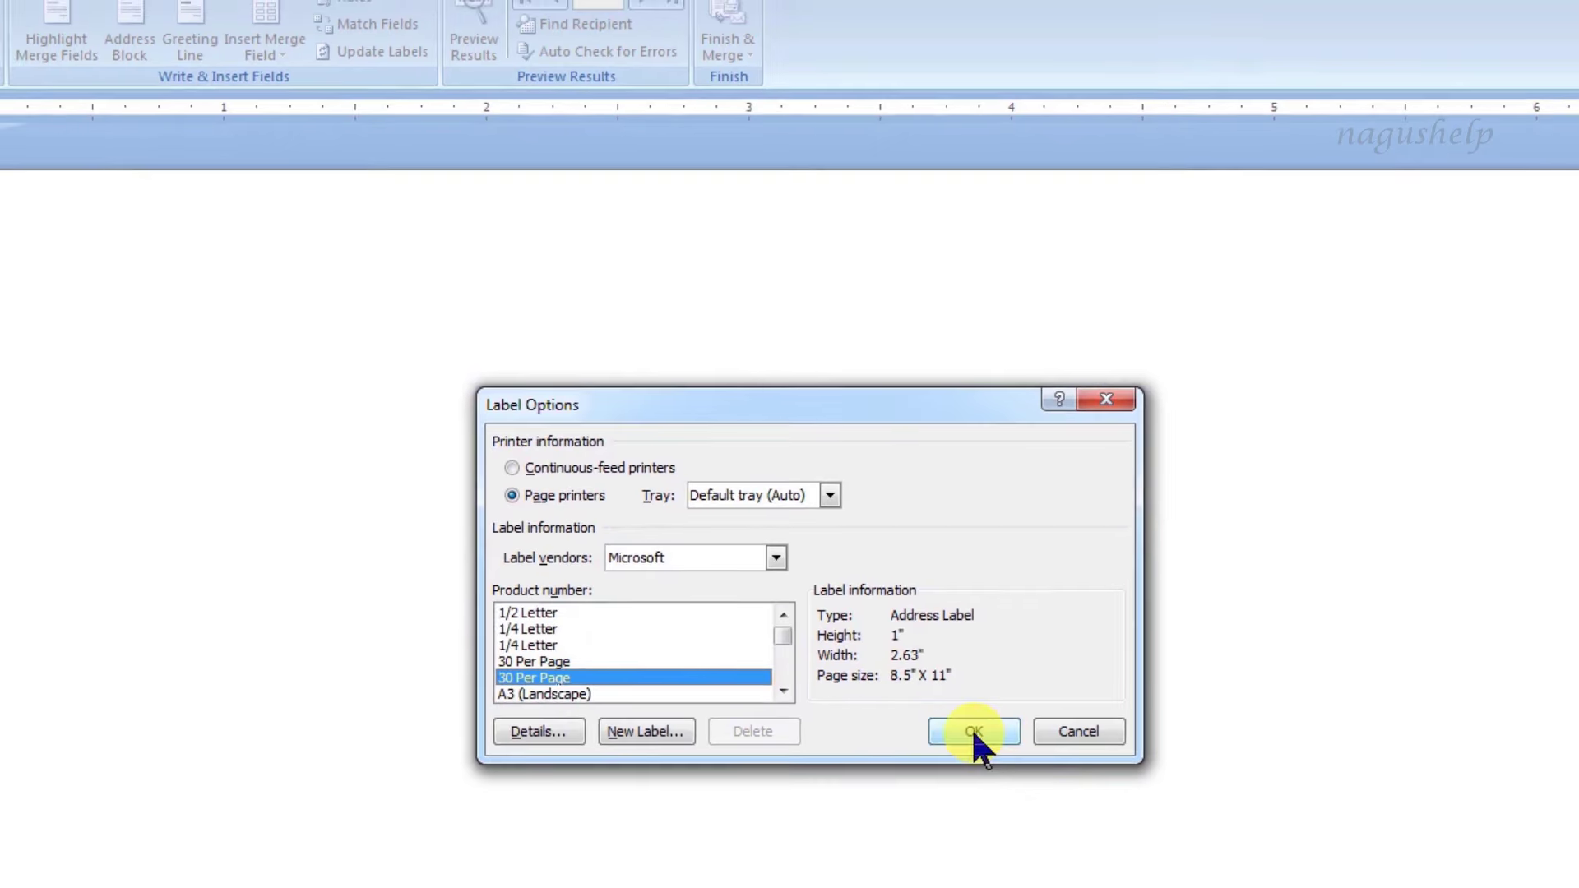
click(973, 731)
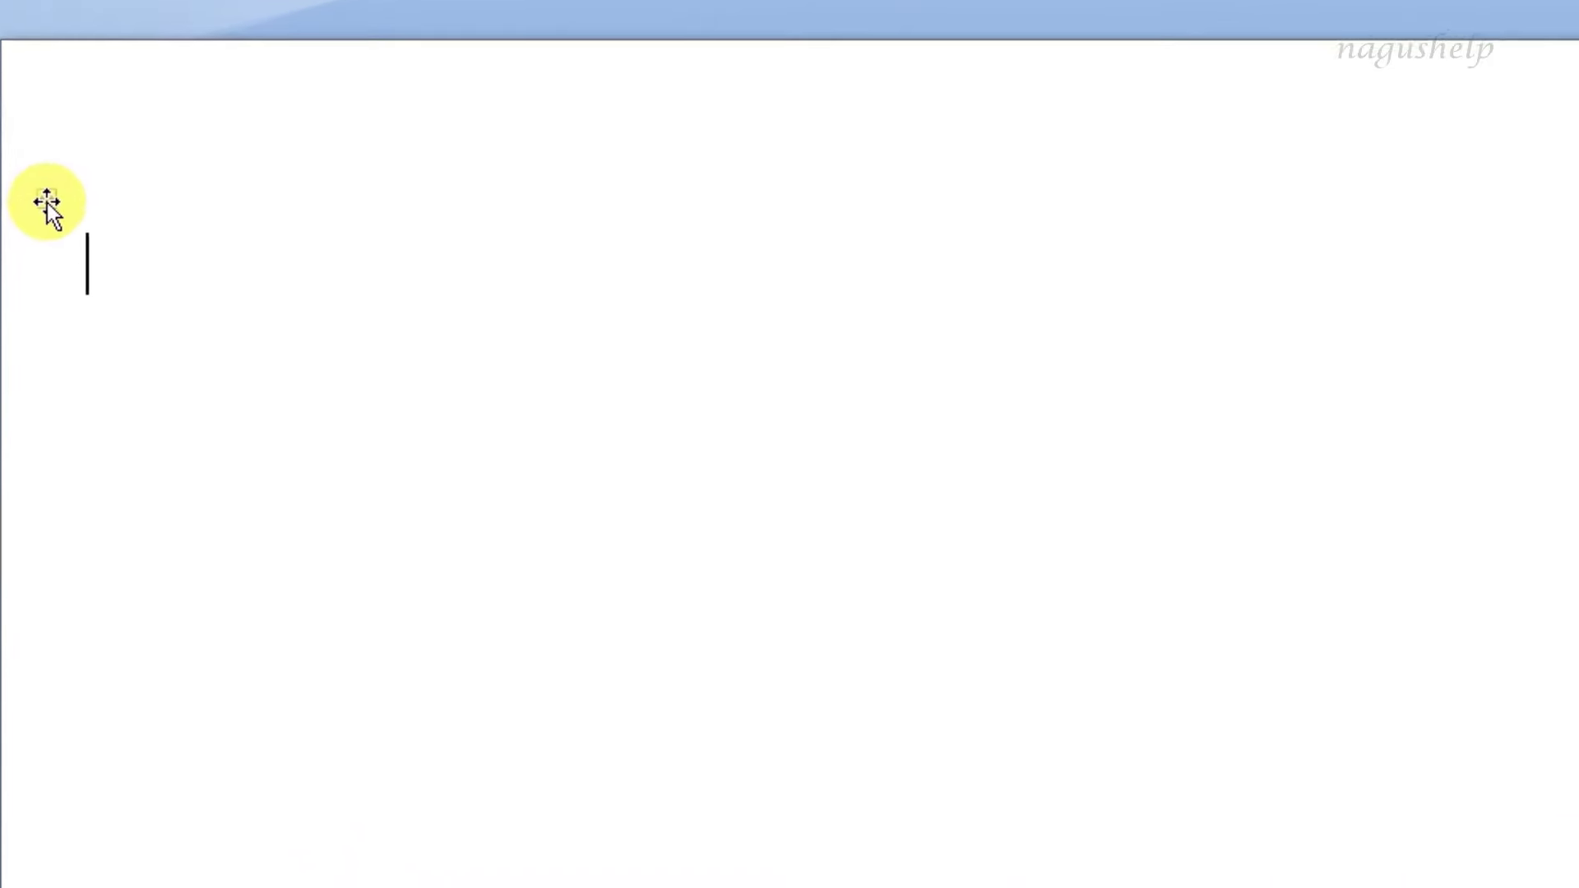
Apply All Borders to every cell of the label table.
click(47, 201)
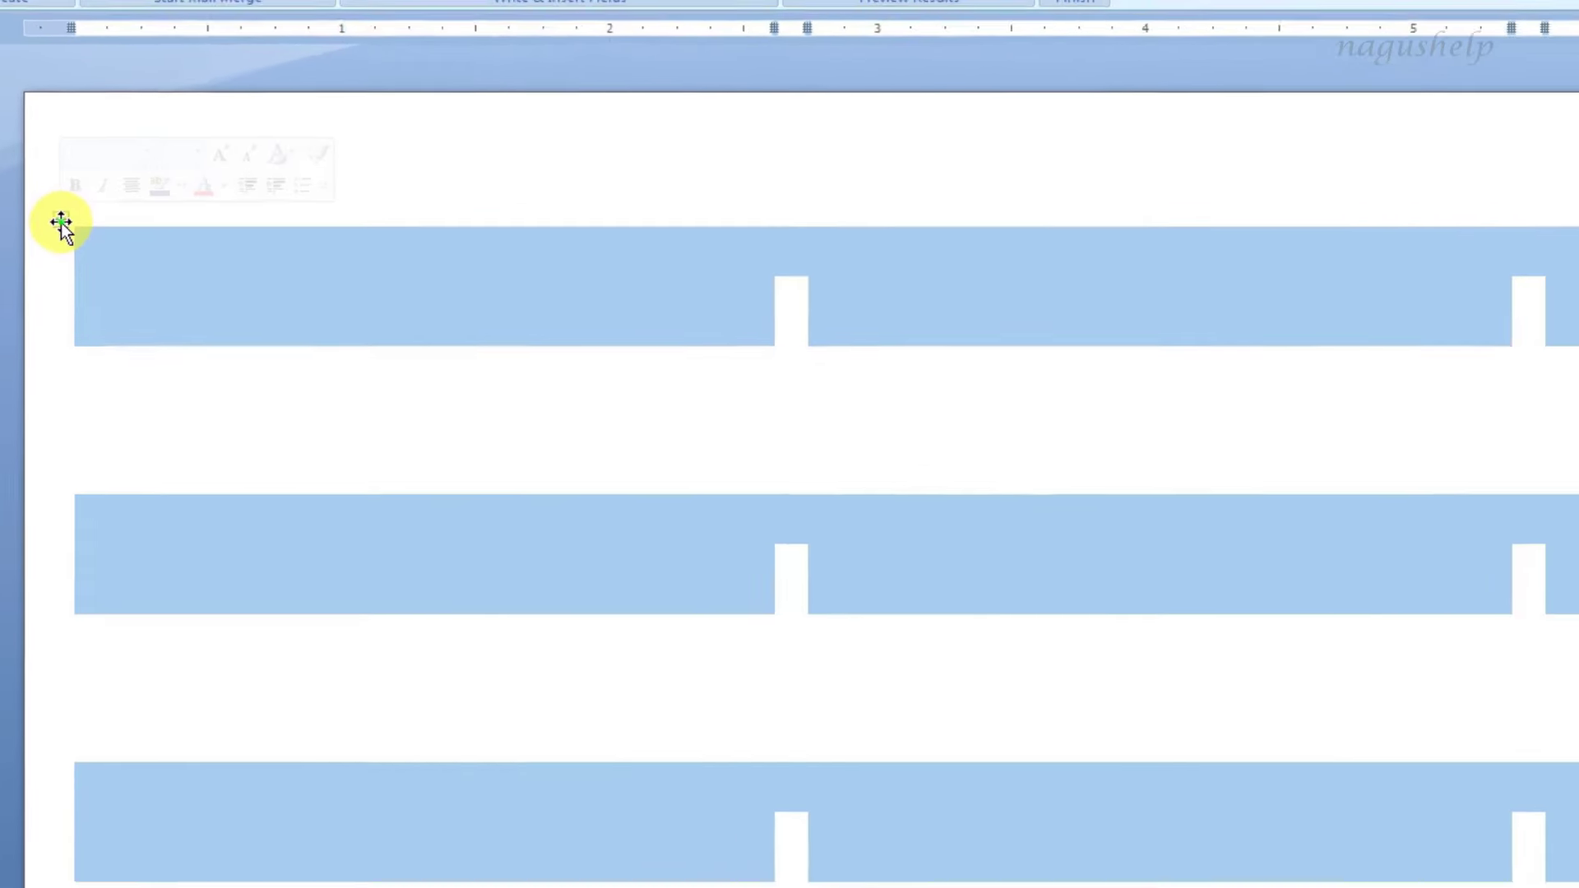
click(64, 35)
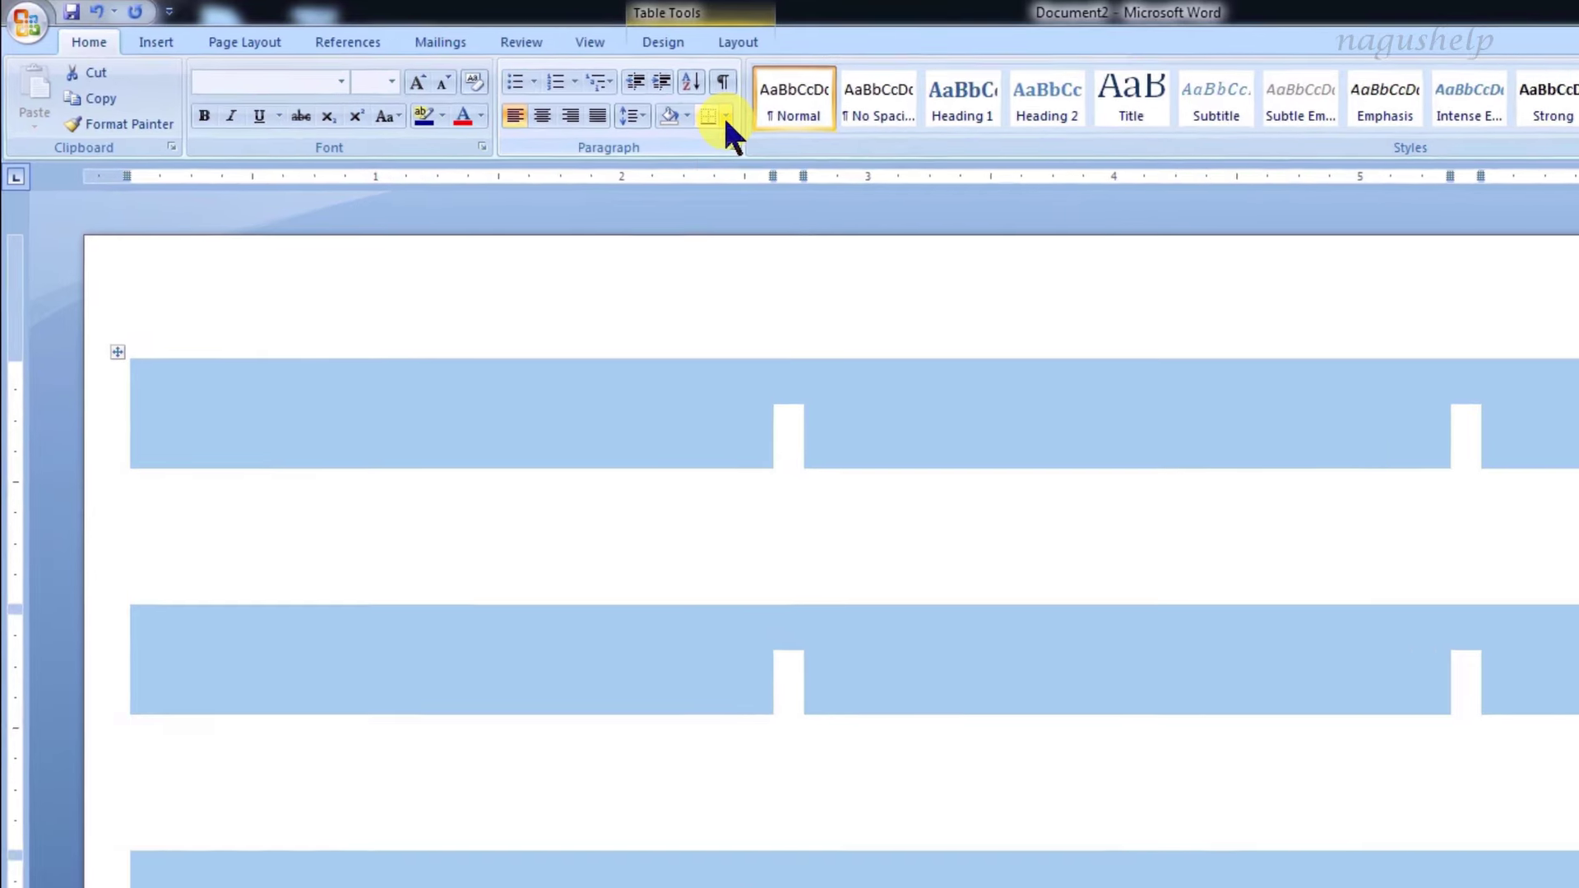
click(508, 83)
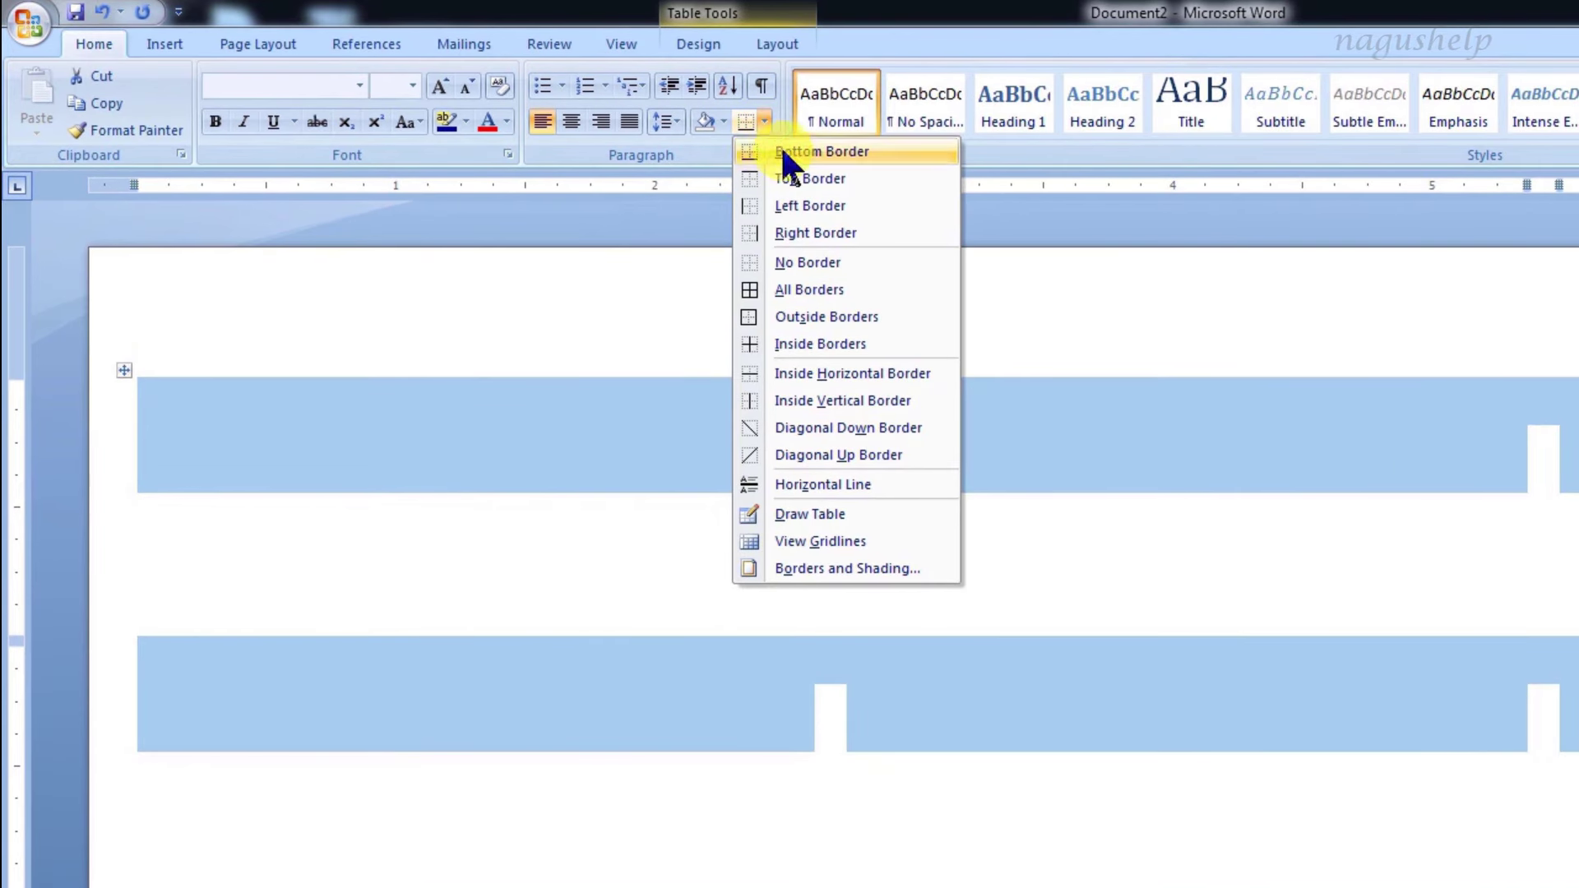
click(802, 292)
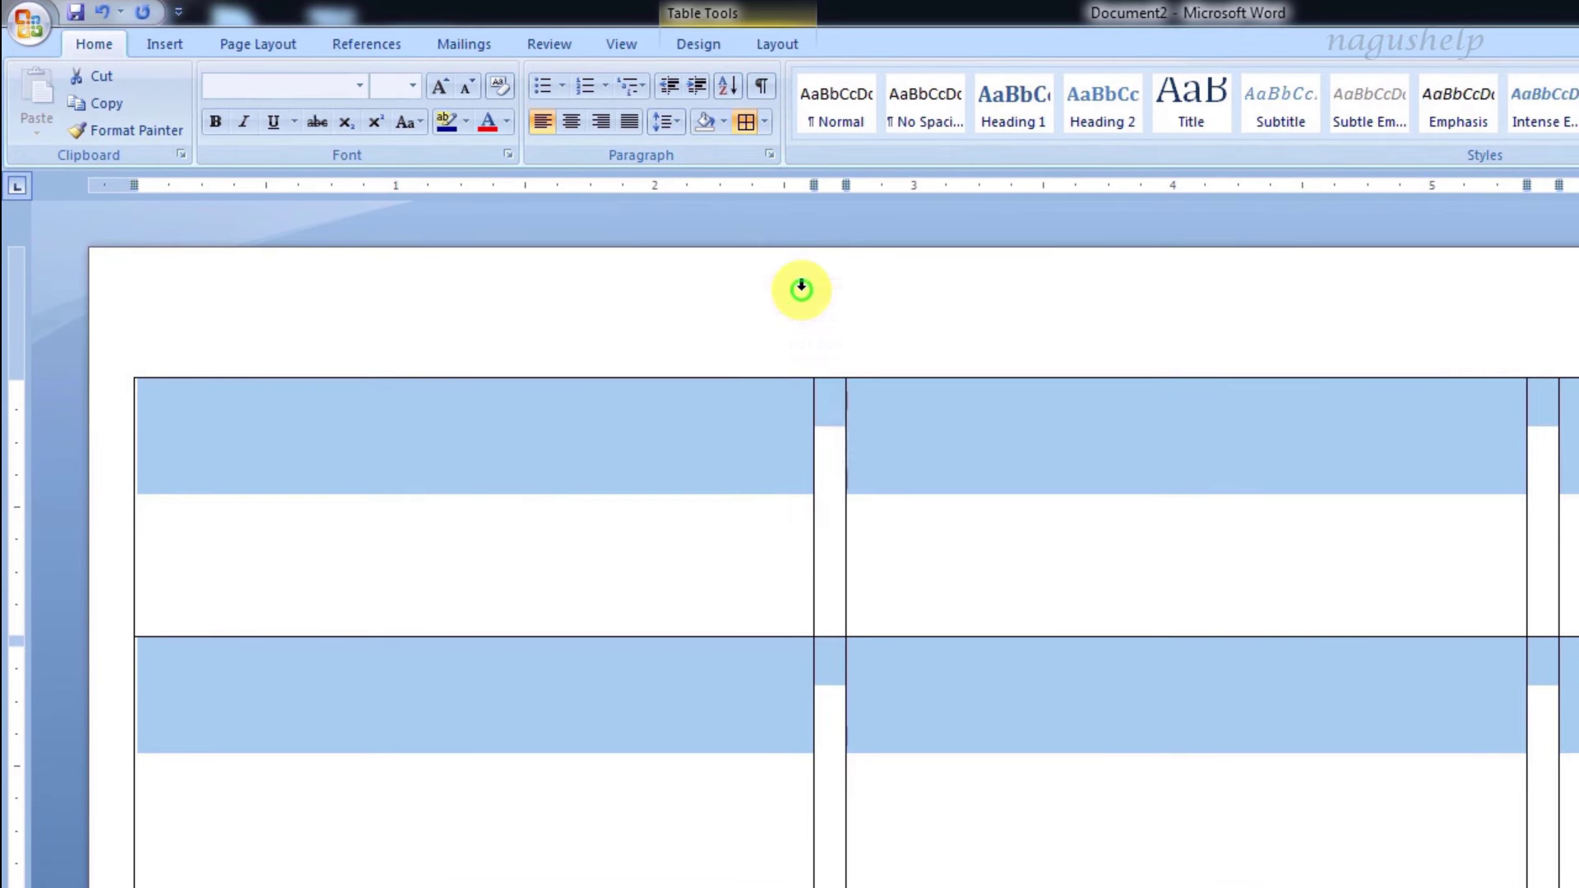
click(527, 426)
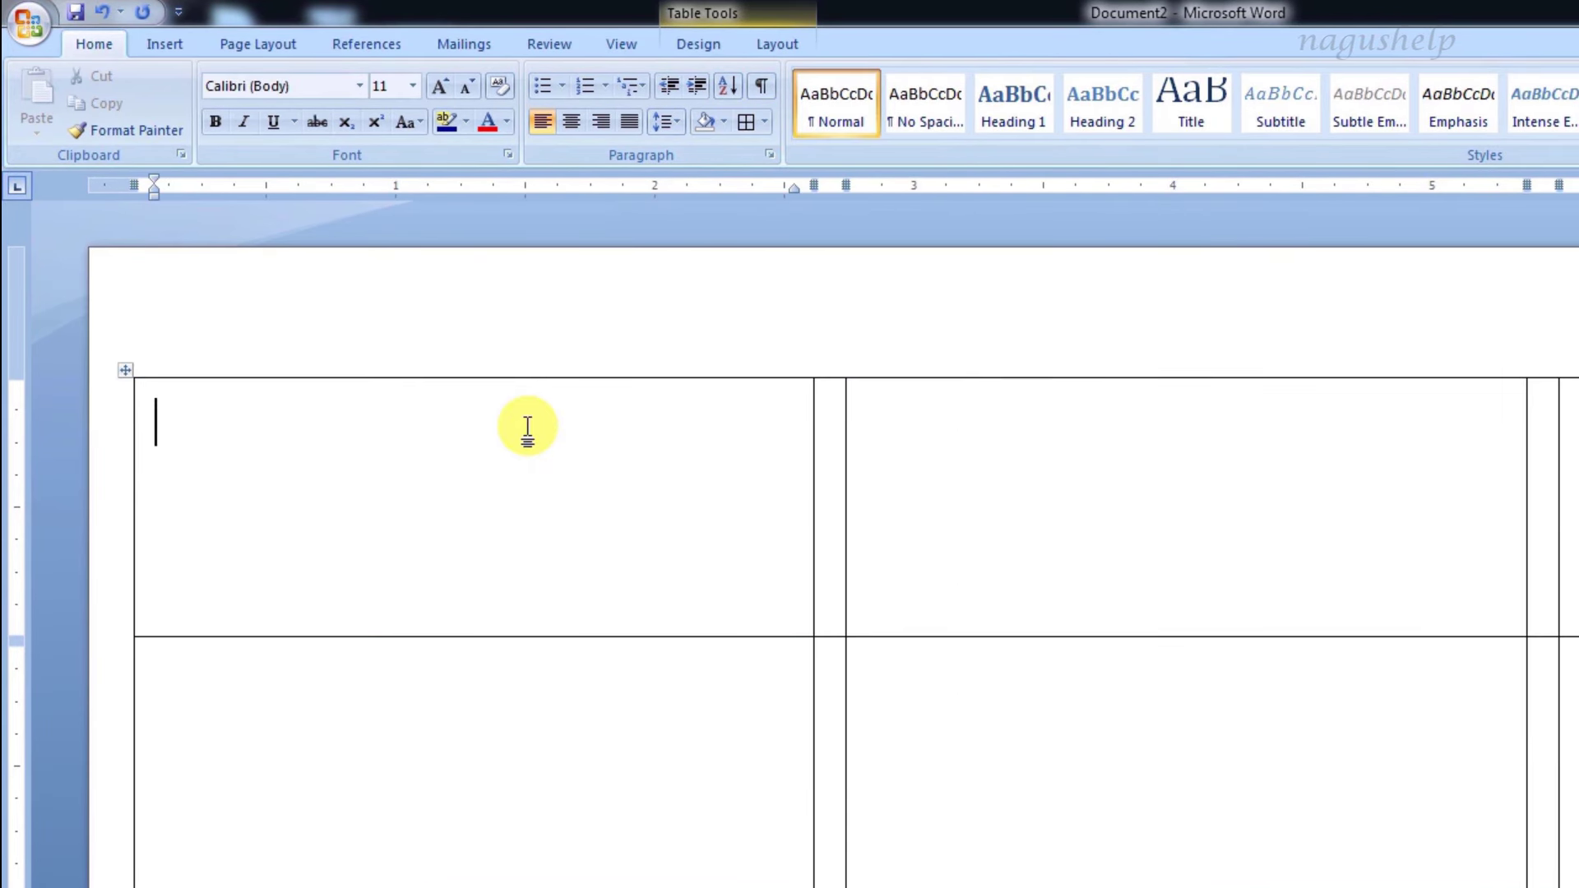
Use Sheet1$ of the Mail merge example workbook as the recipient list.
click(477, 33)
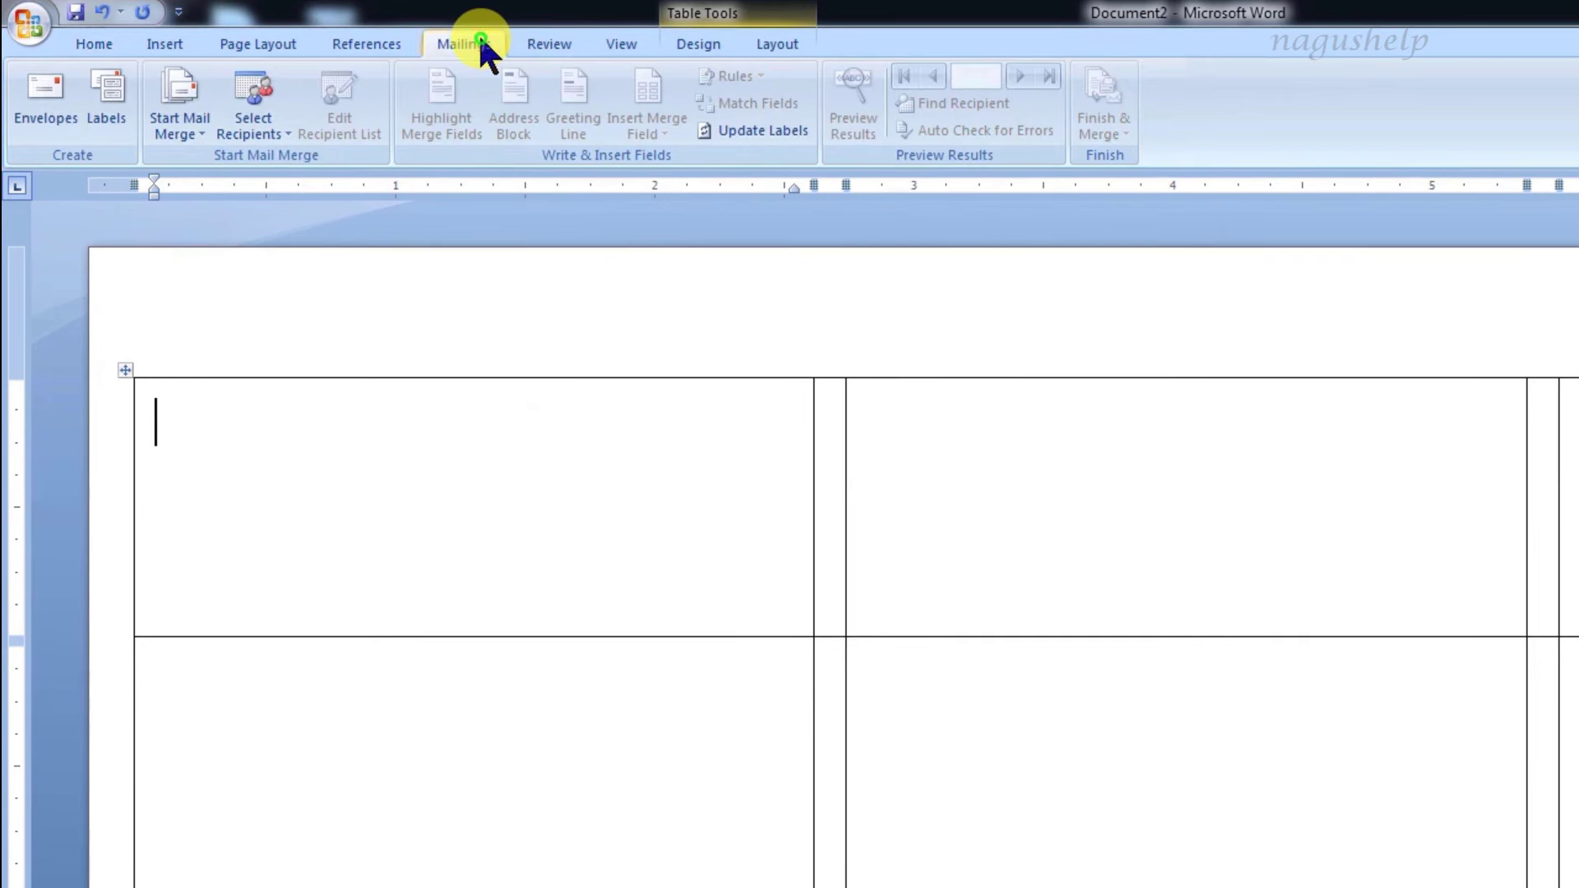
click(258, 116)
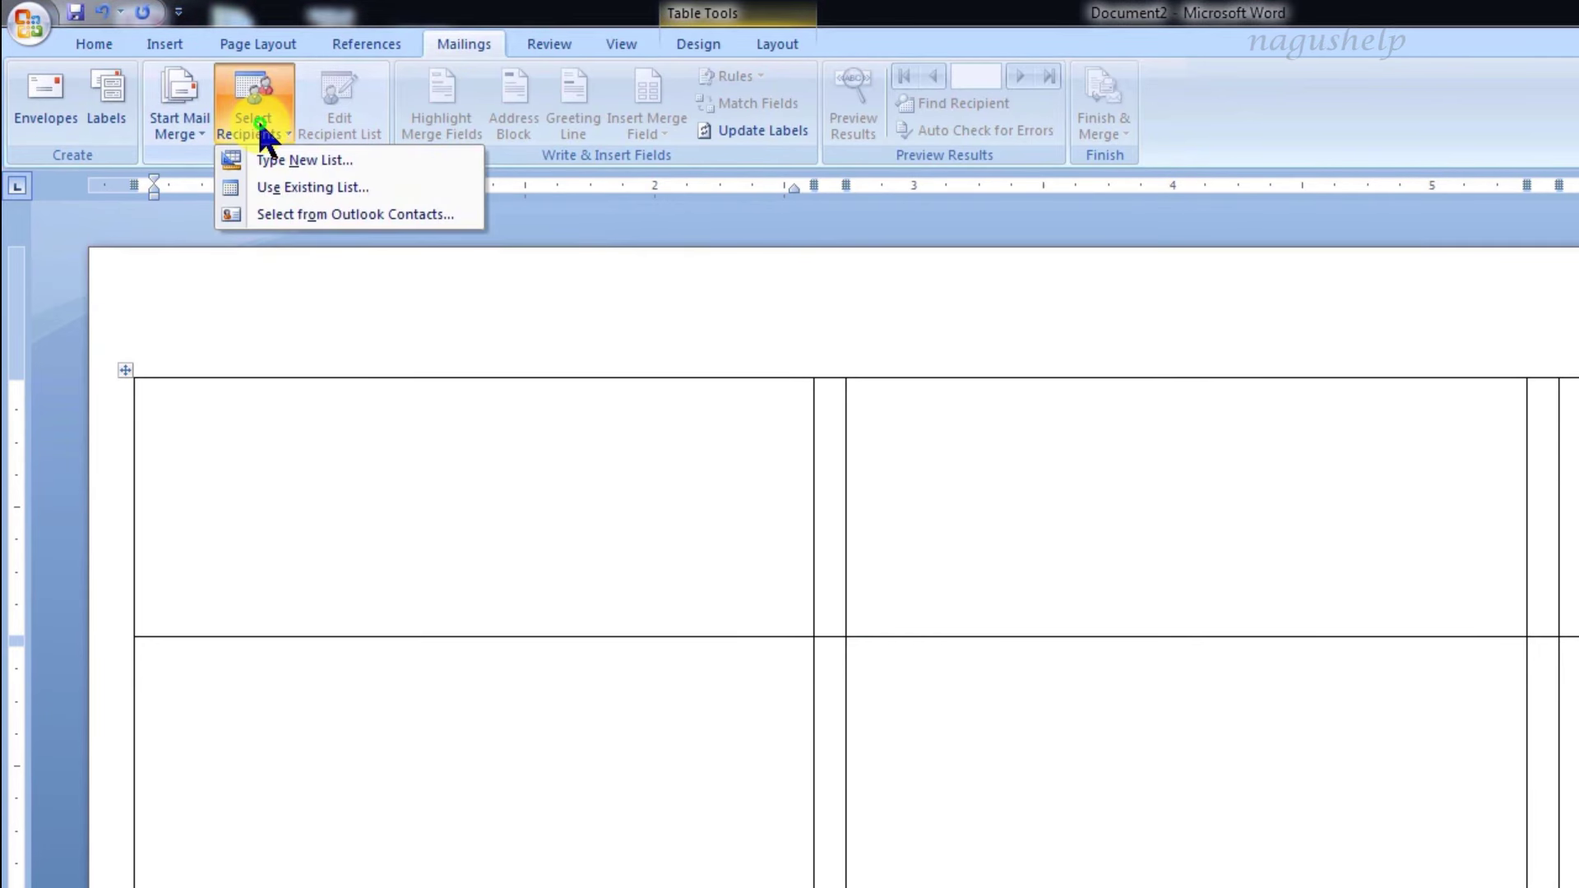
click(301, 189)
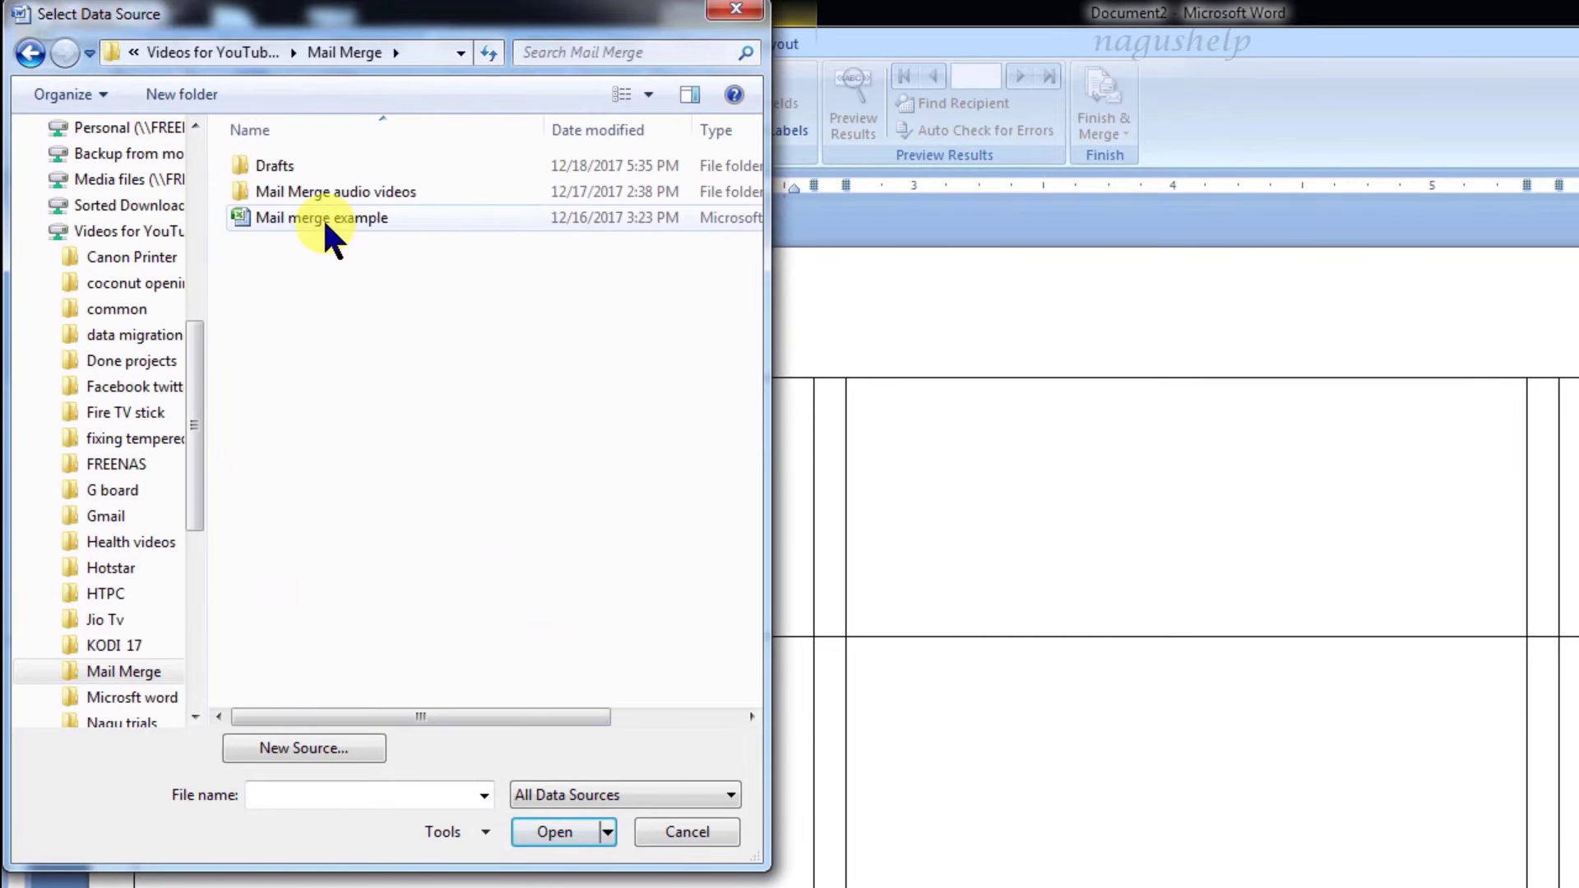
double_click(322, 217)
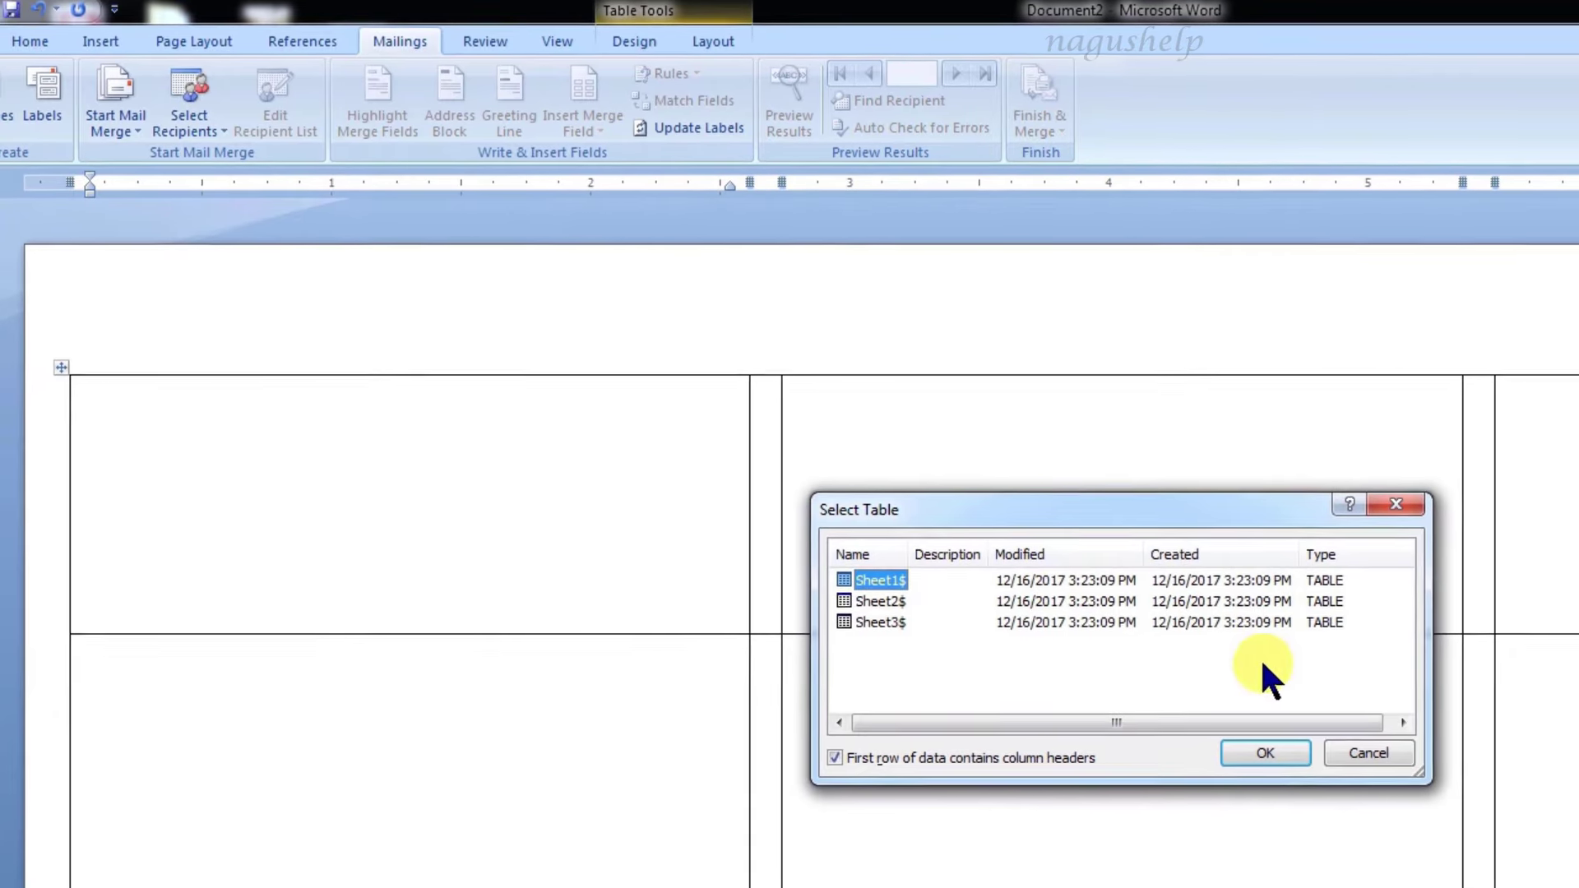
click(1326, 753)
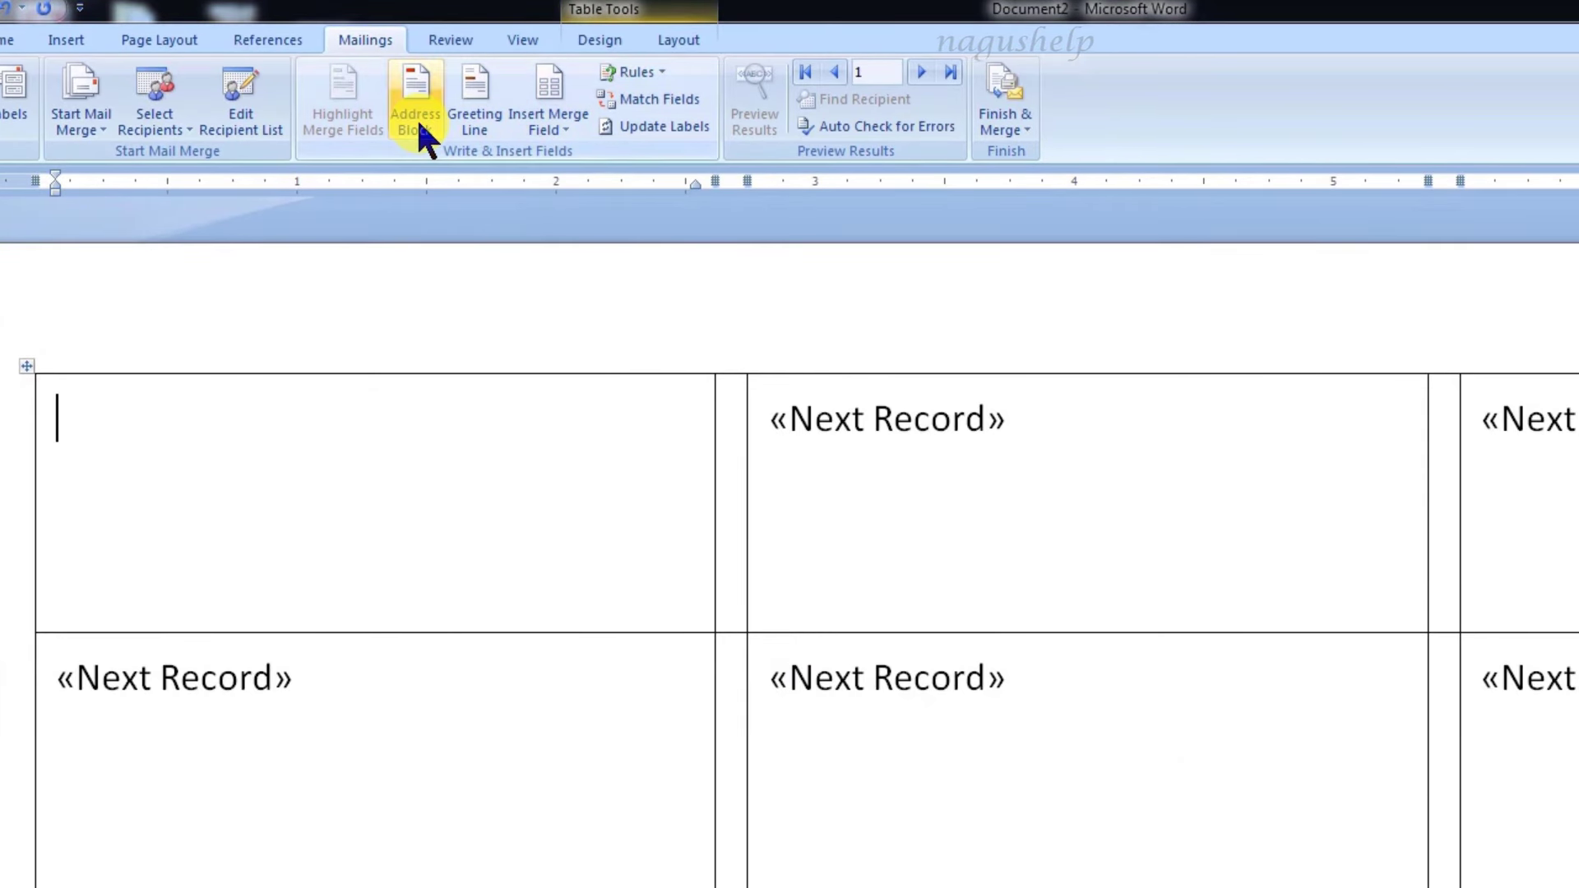
click(416, 117)
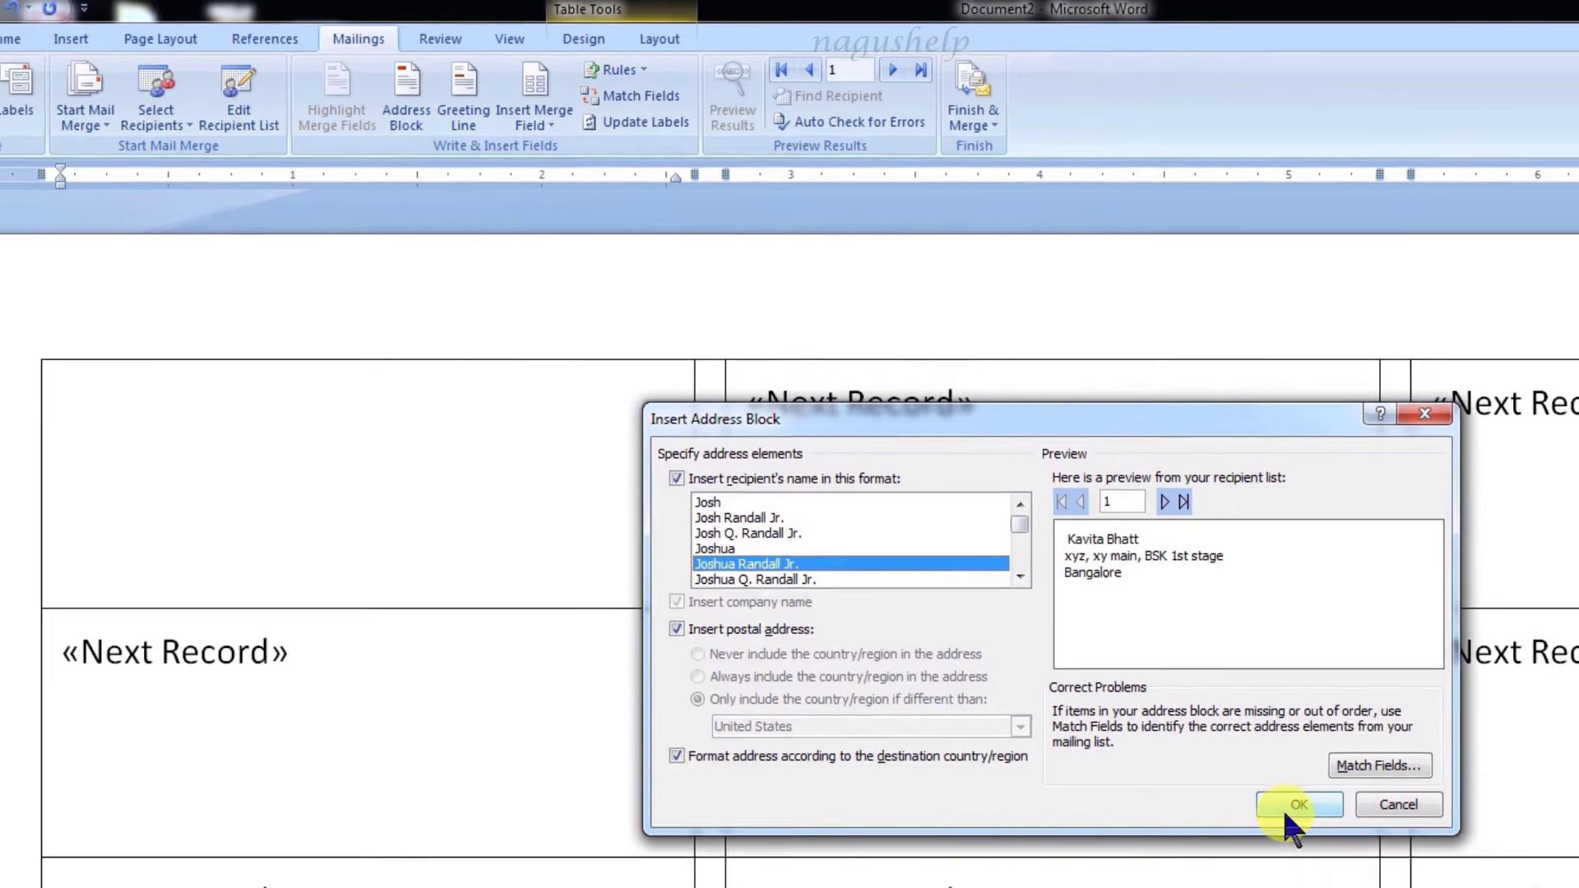
Insert the address block in the first label, update all labels, and toggle the preview.
click(1337, 836)
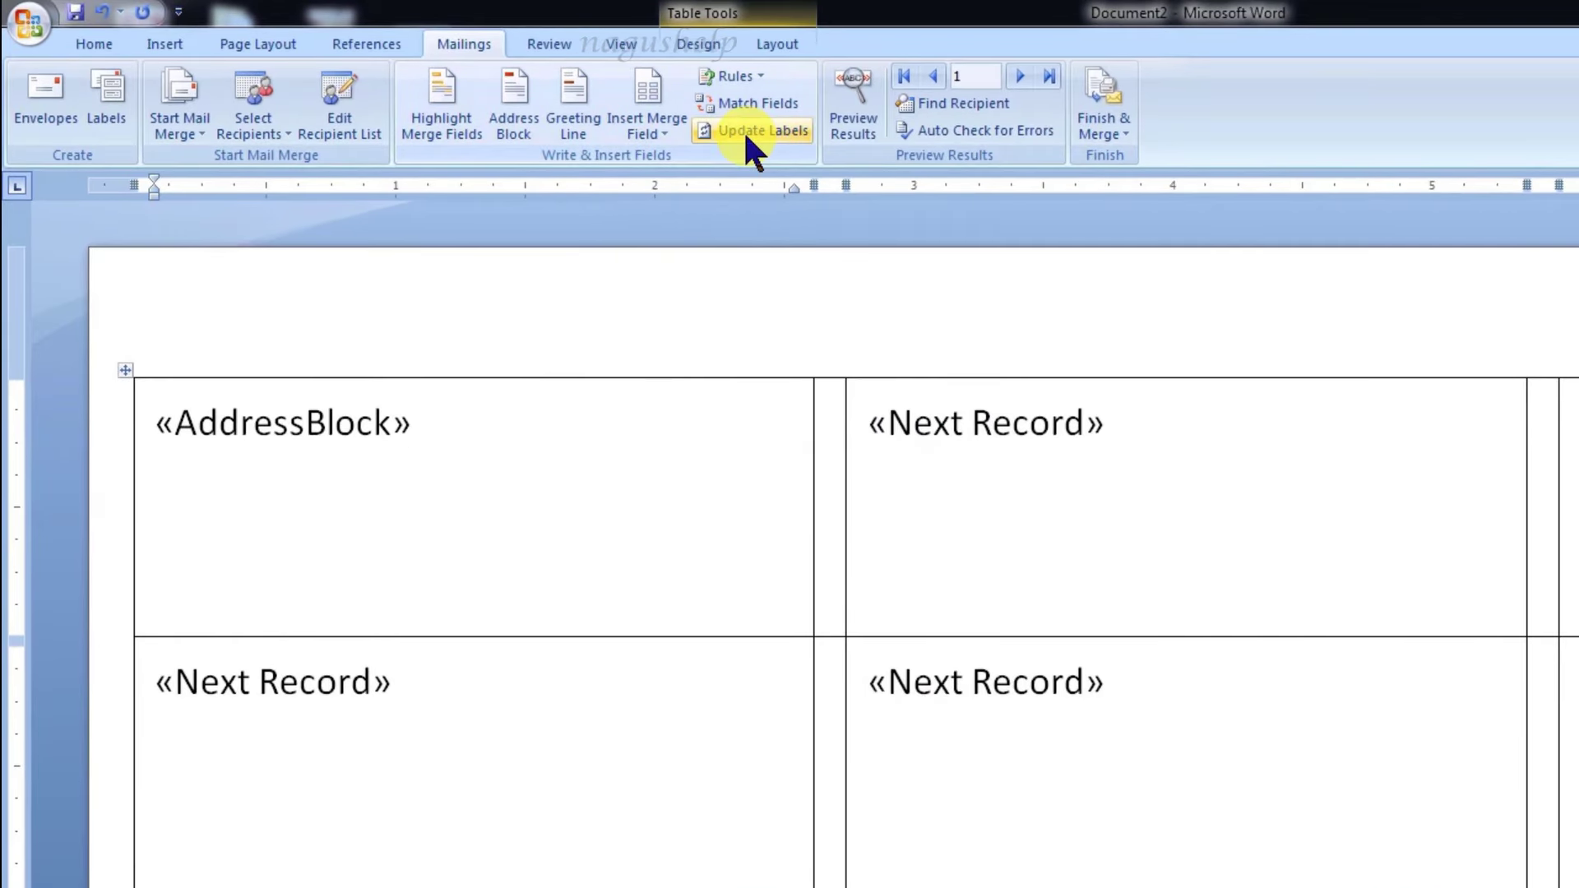
click(744, 130)
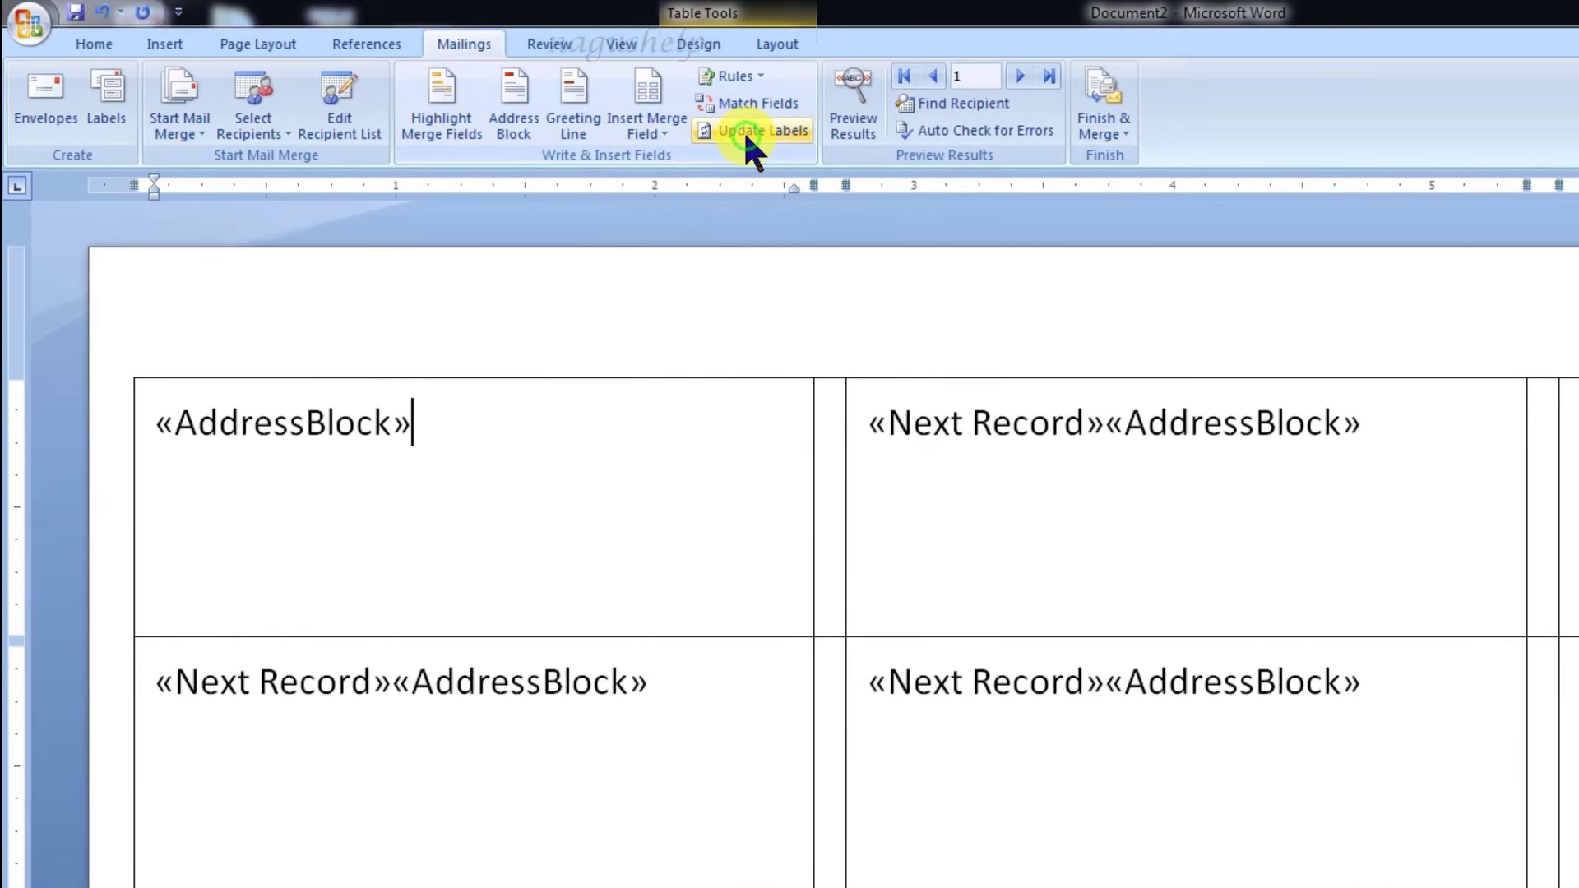
click(846, 104)
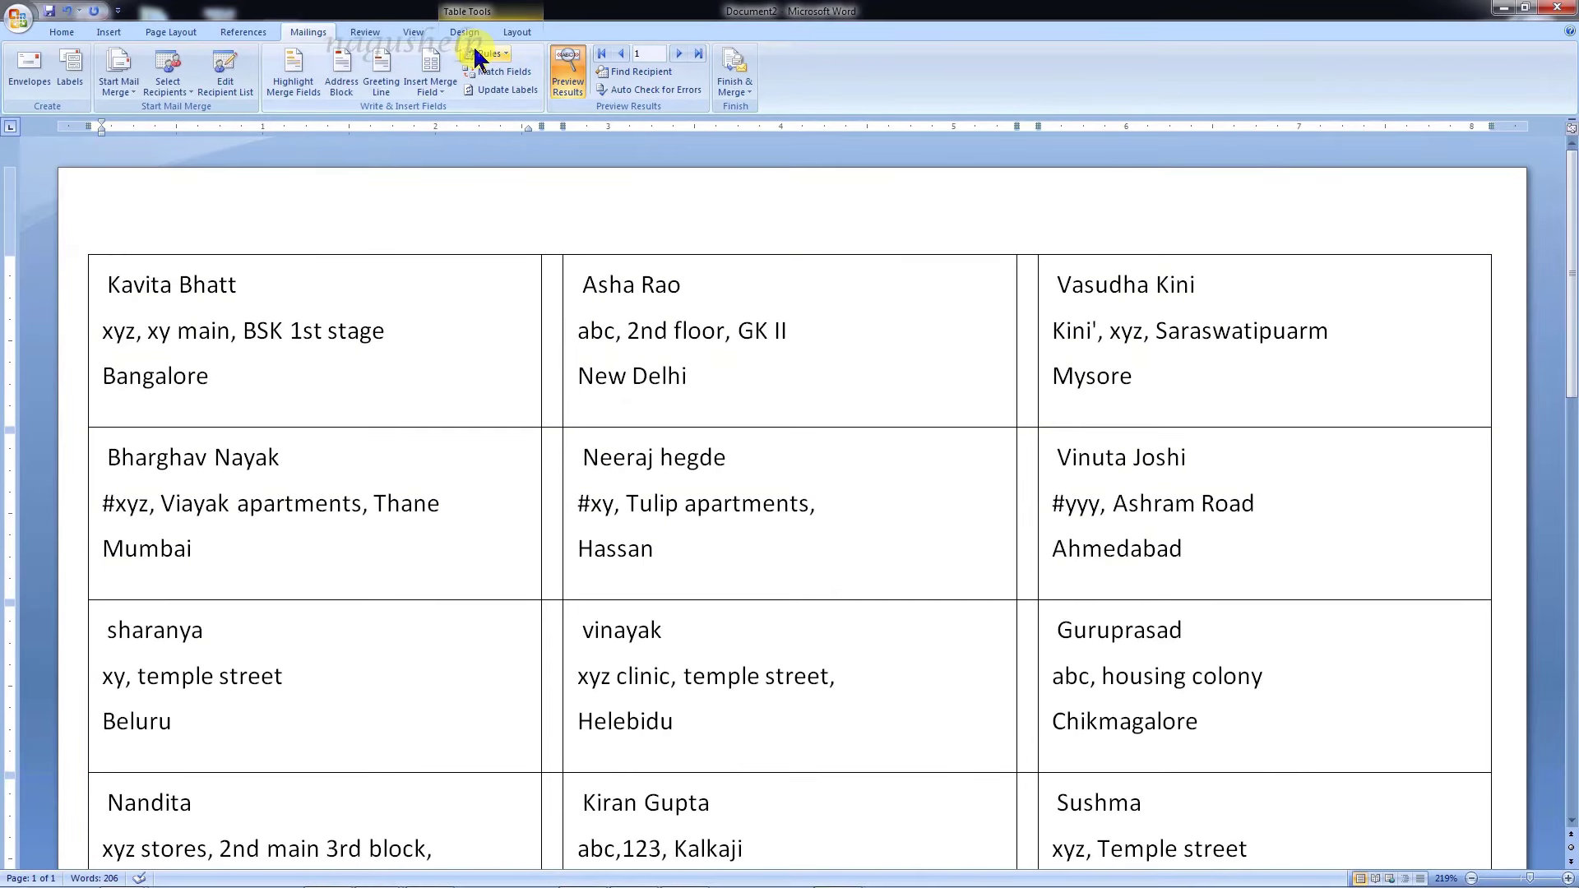
click(576, 80)
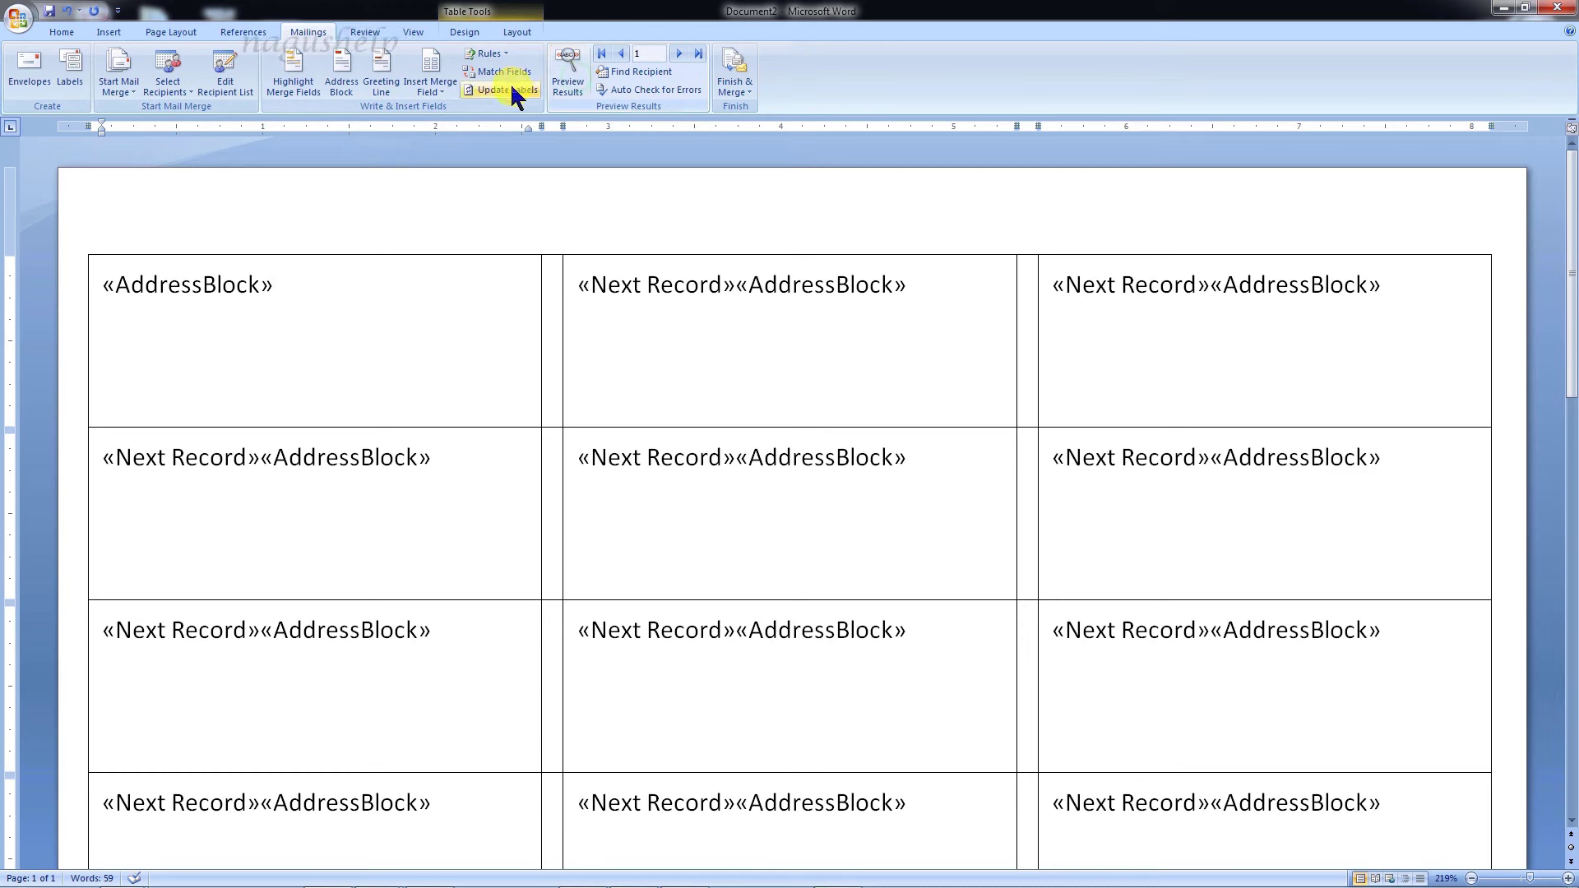
click(101, 294)
key(ctrl+a)
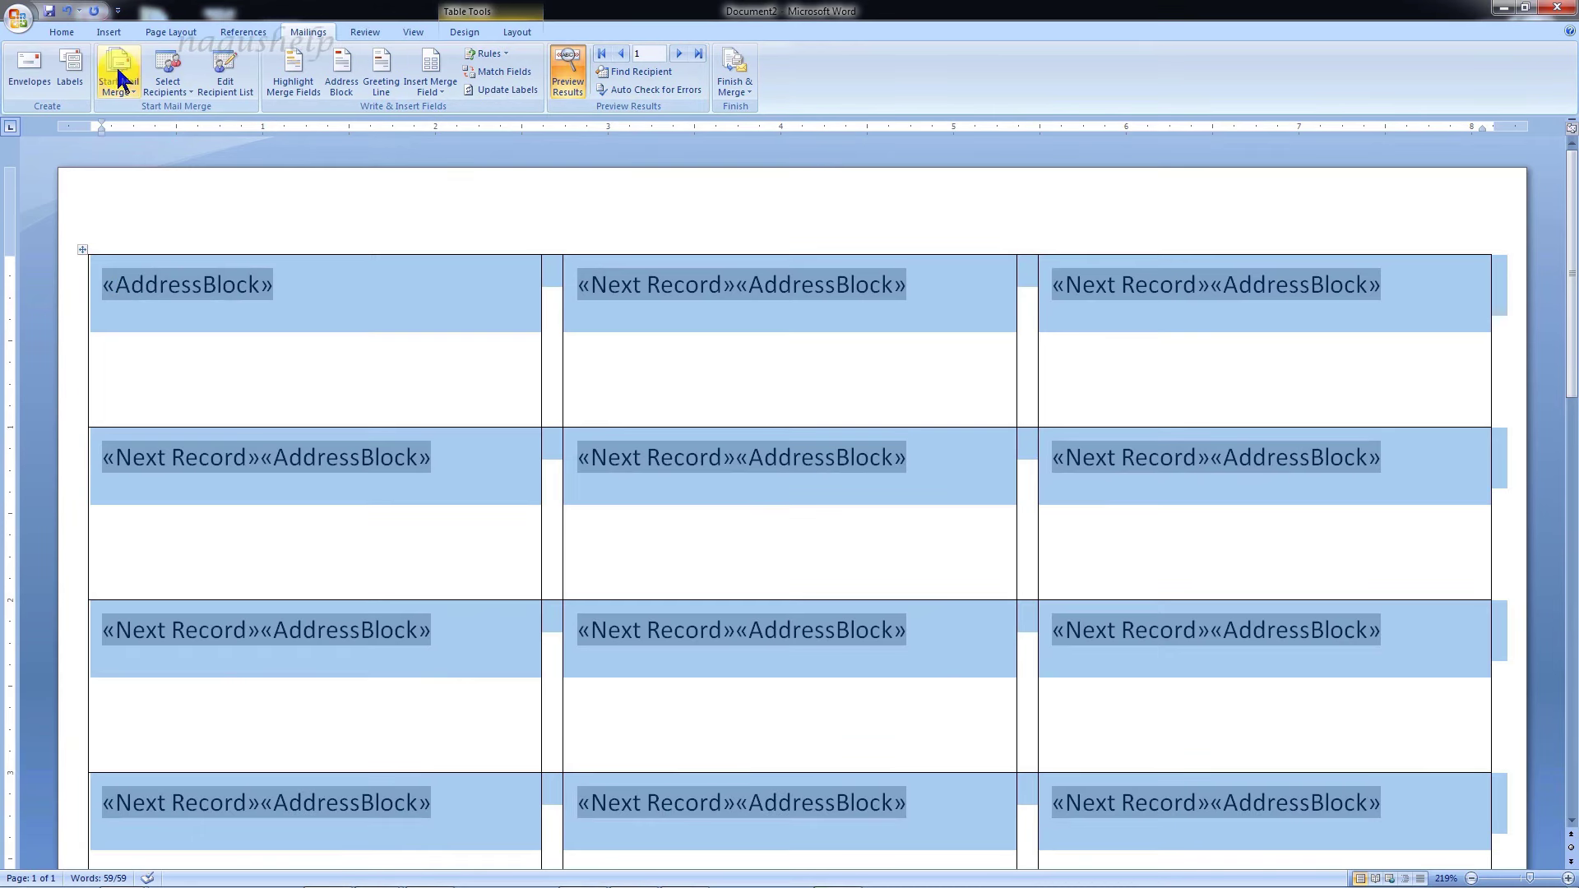
Make all label text red and one font size smaller.
click(61, 31)
click(325, 84)
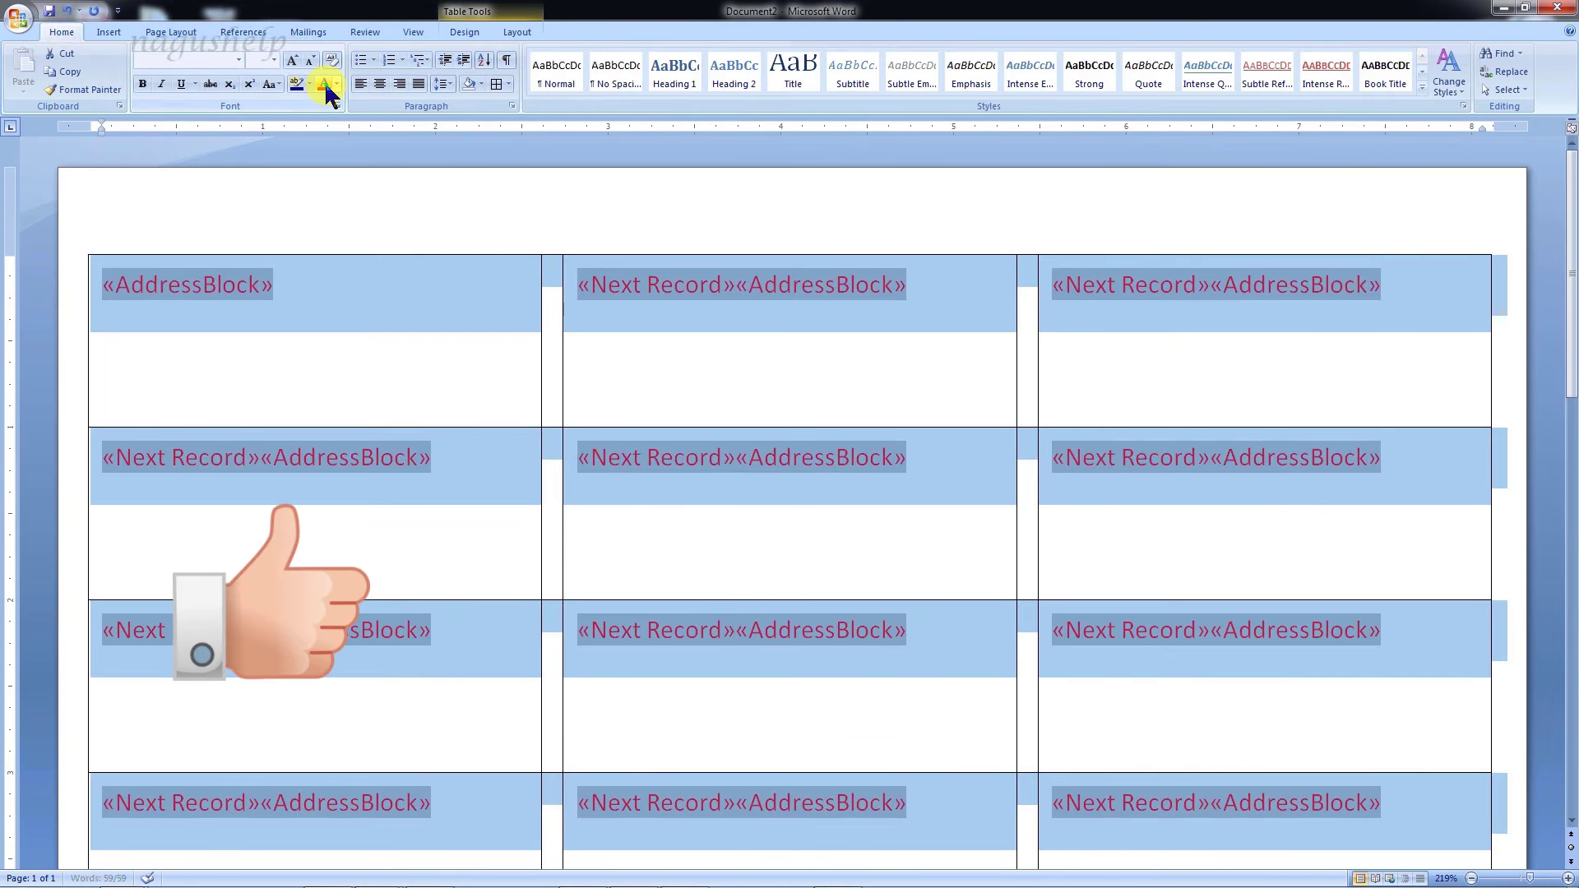
click(309, 63)
Type 'To,' before the first address block and move the address to its own line.
click(102, 284)
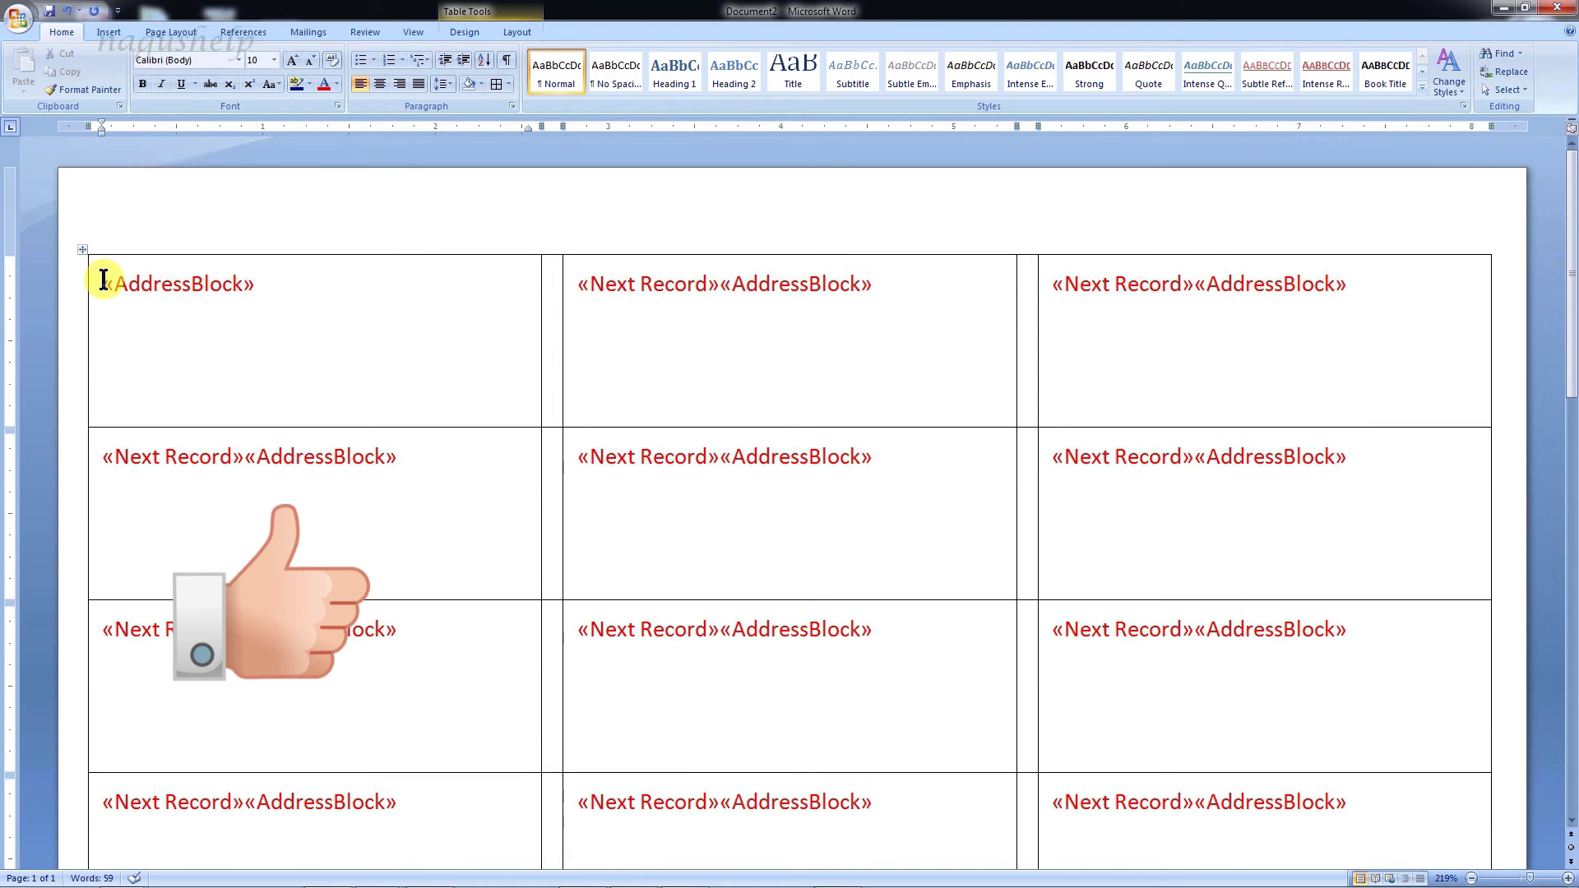
text(Ti)
key(BackSpace)
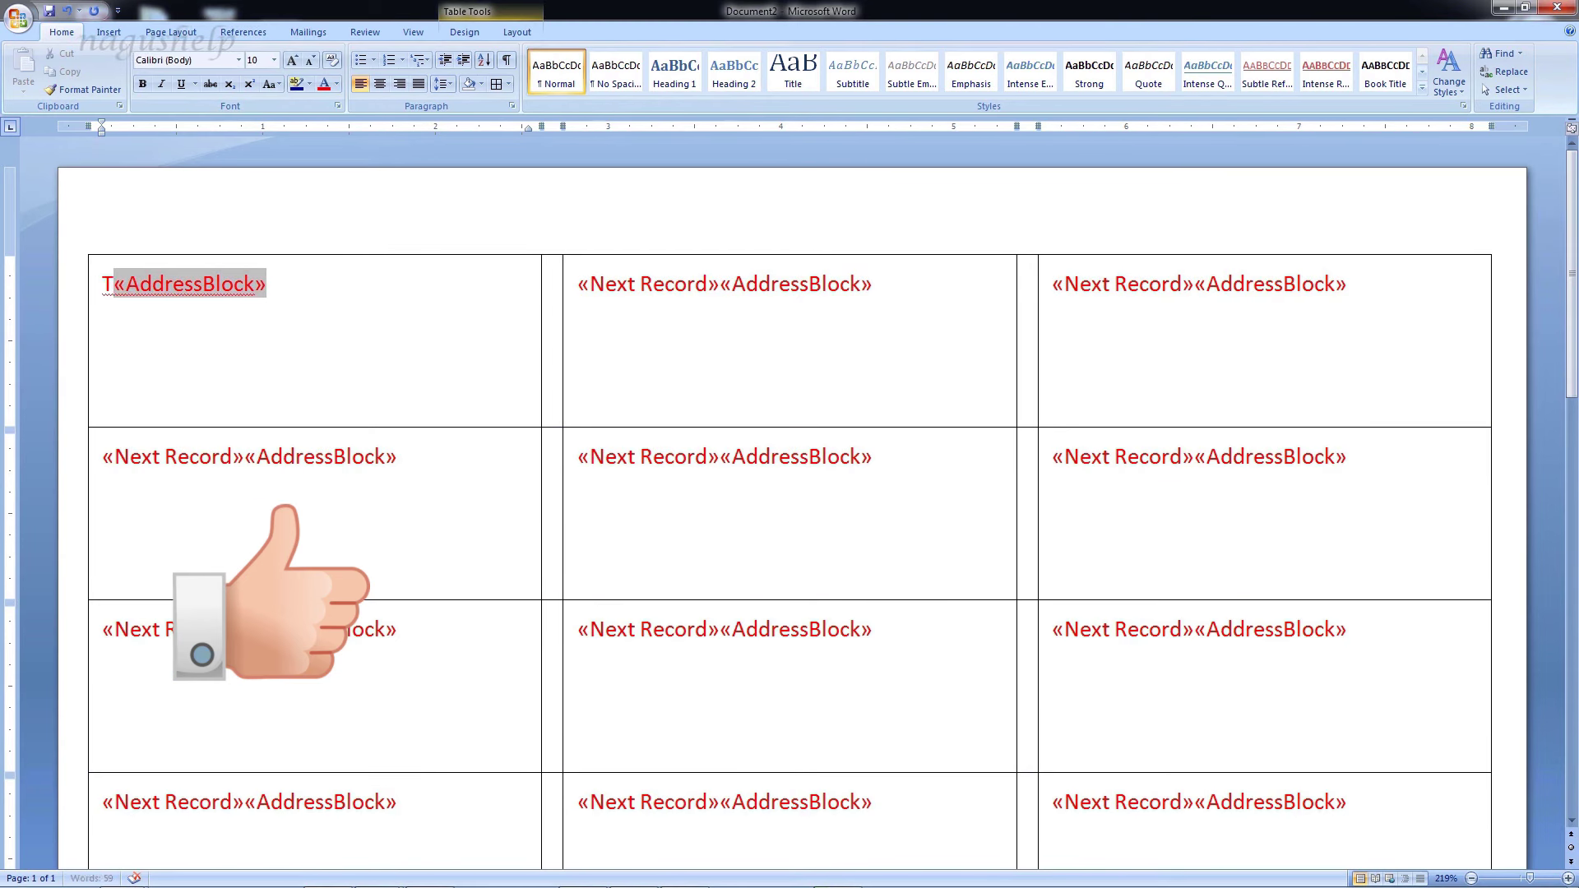
text(o,)
key(Return)
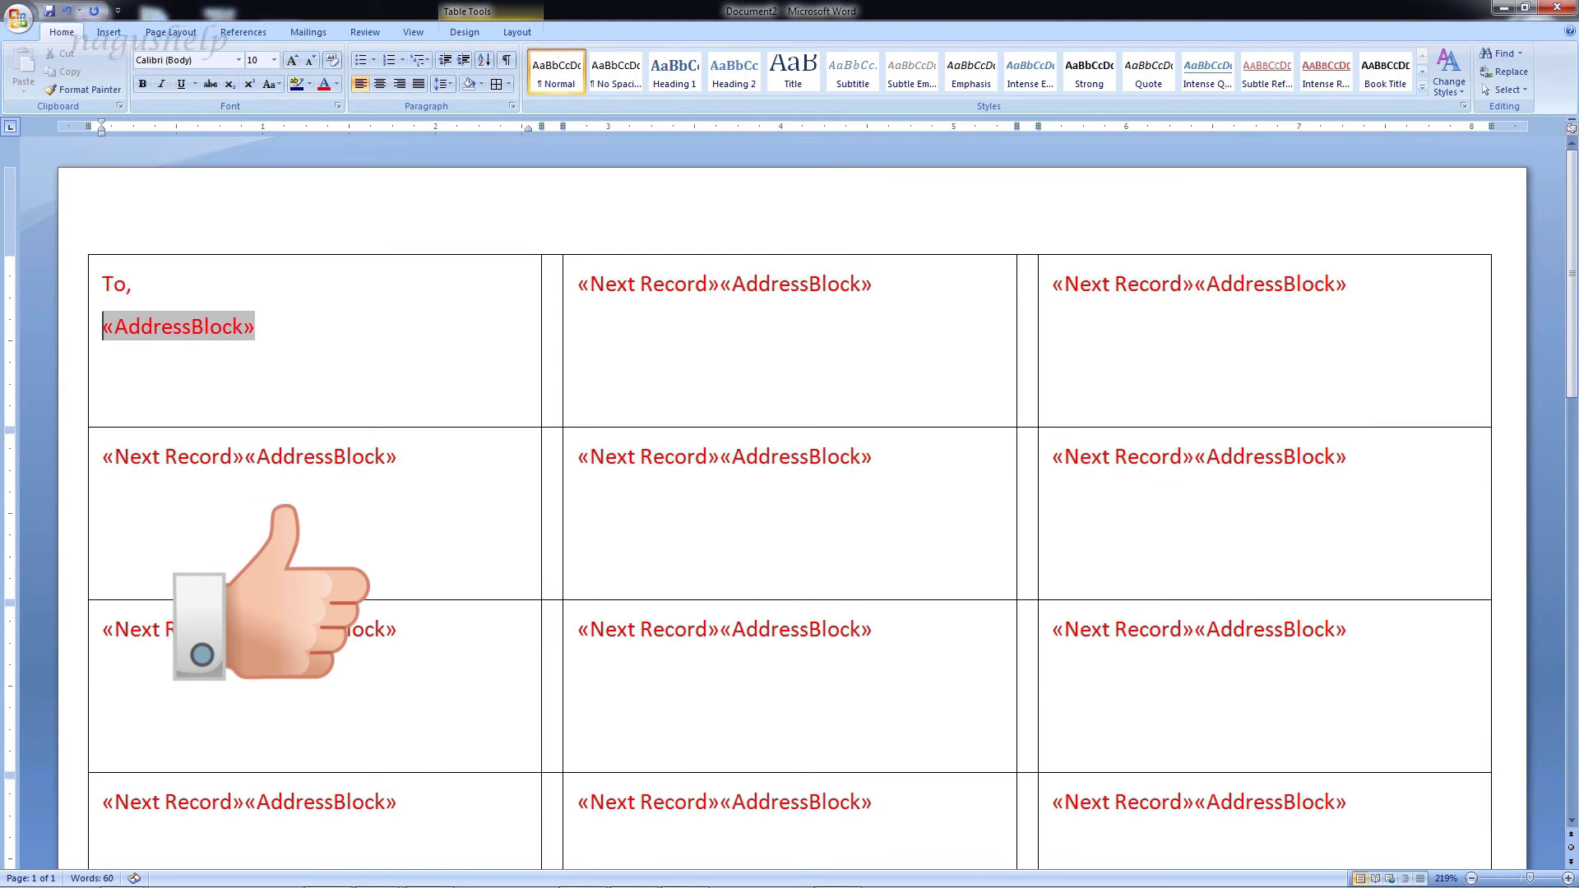
Update all labels and preview them with real recipient addresses.
click(309, 32)
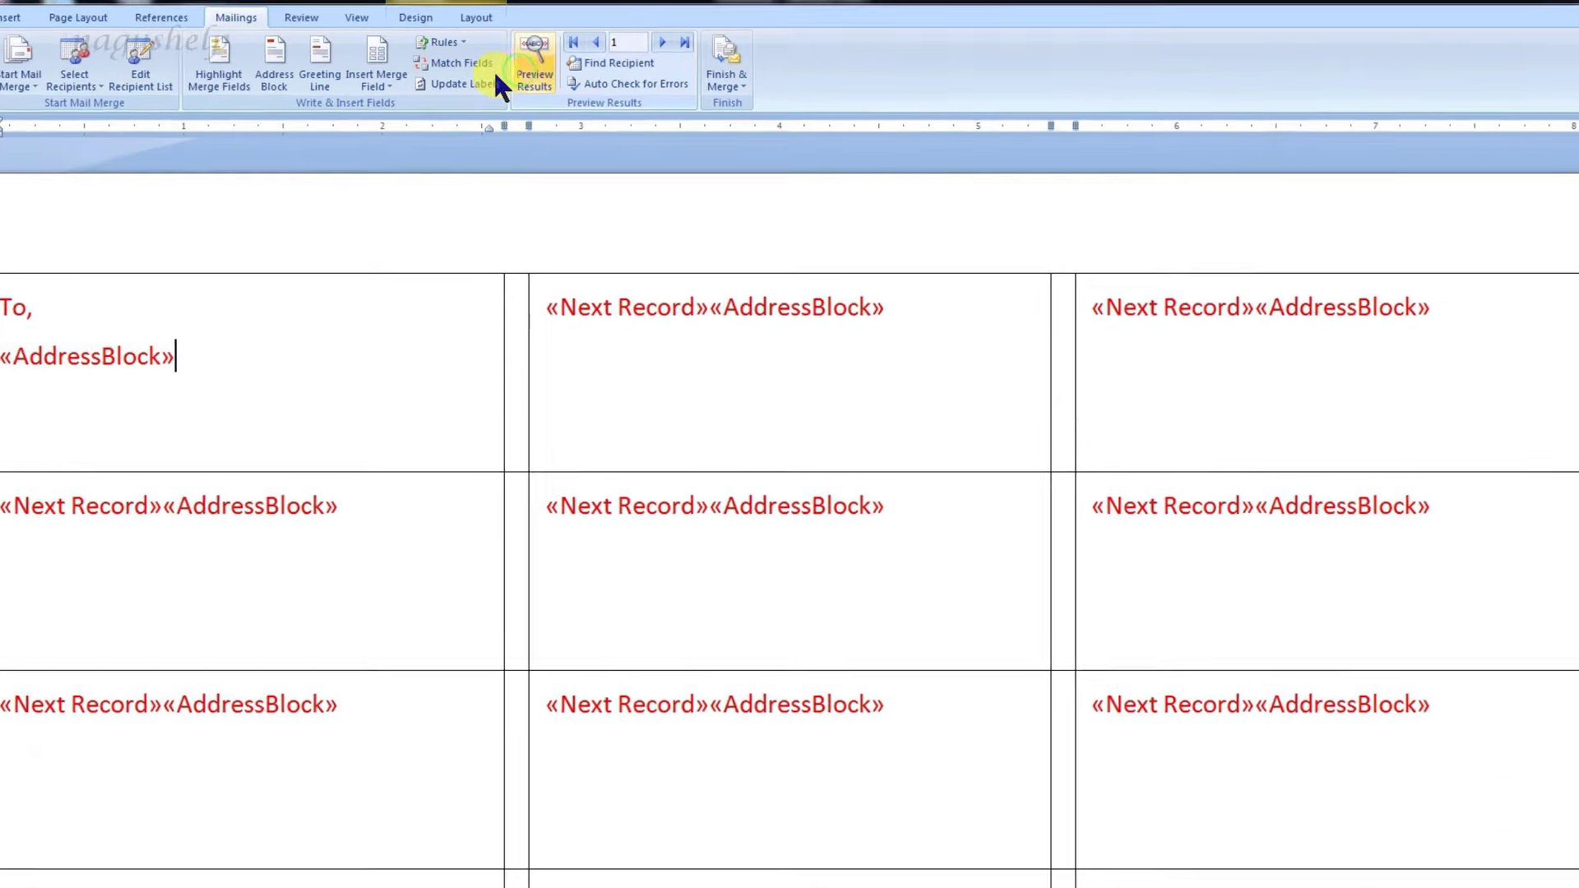
click(508, 90)
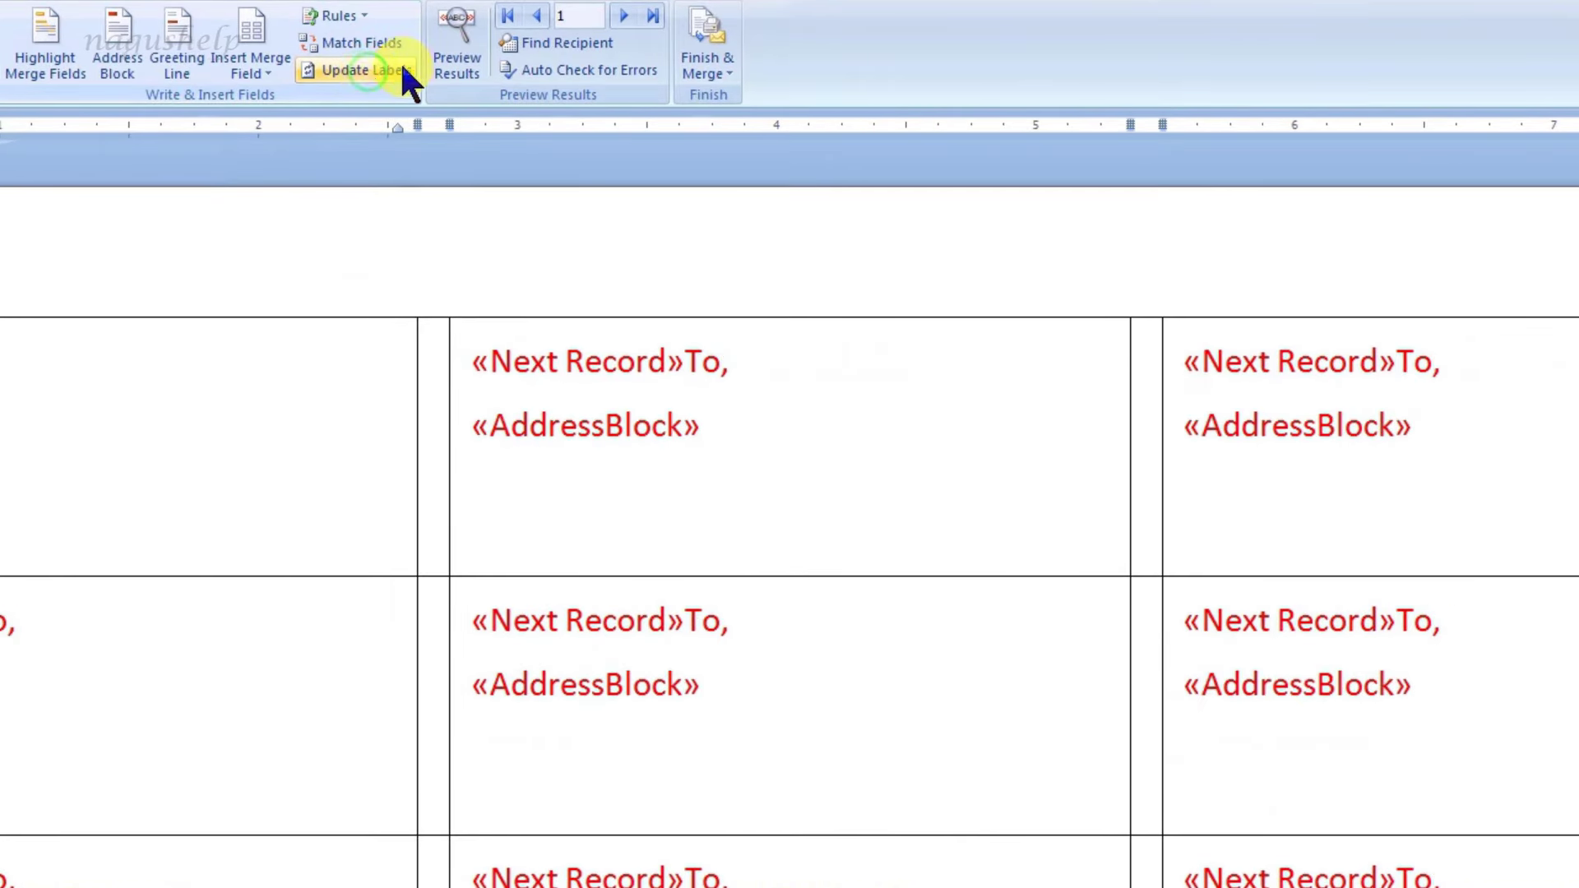
click(448, 61)
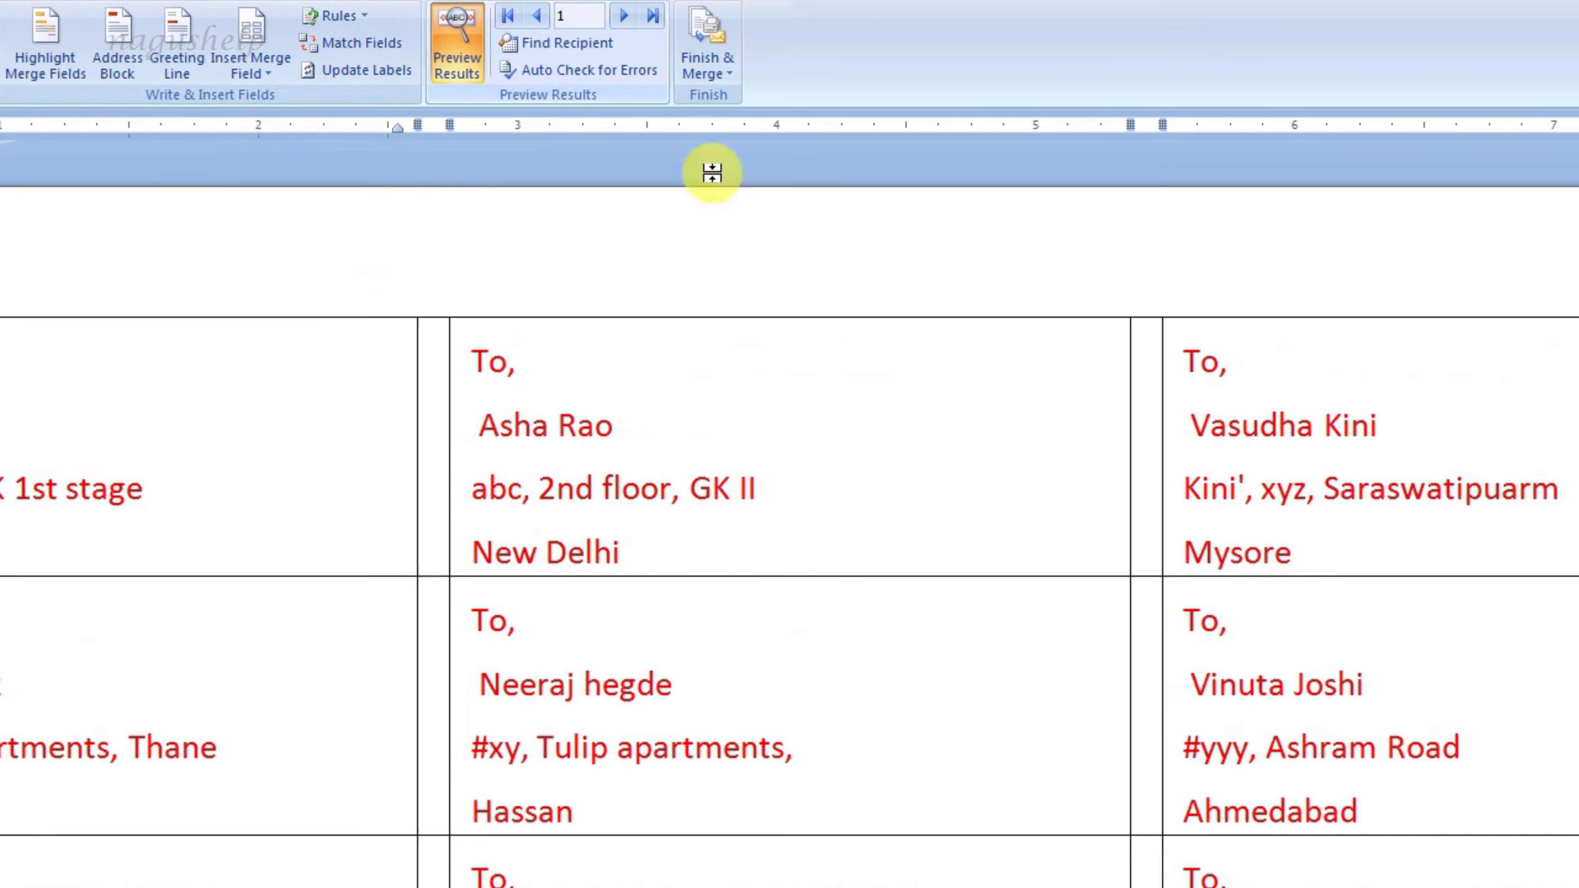
Map the Postal Code address field to the Pin code column.
click(362, 43)
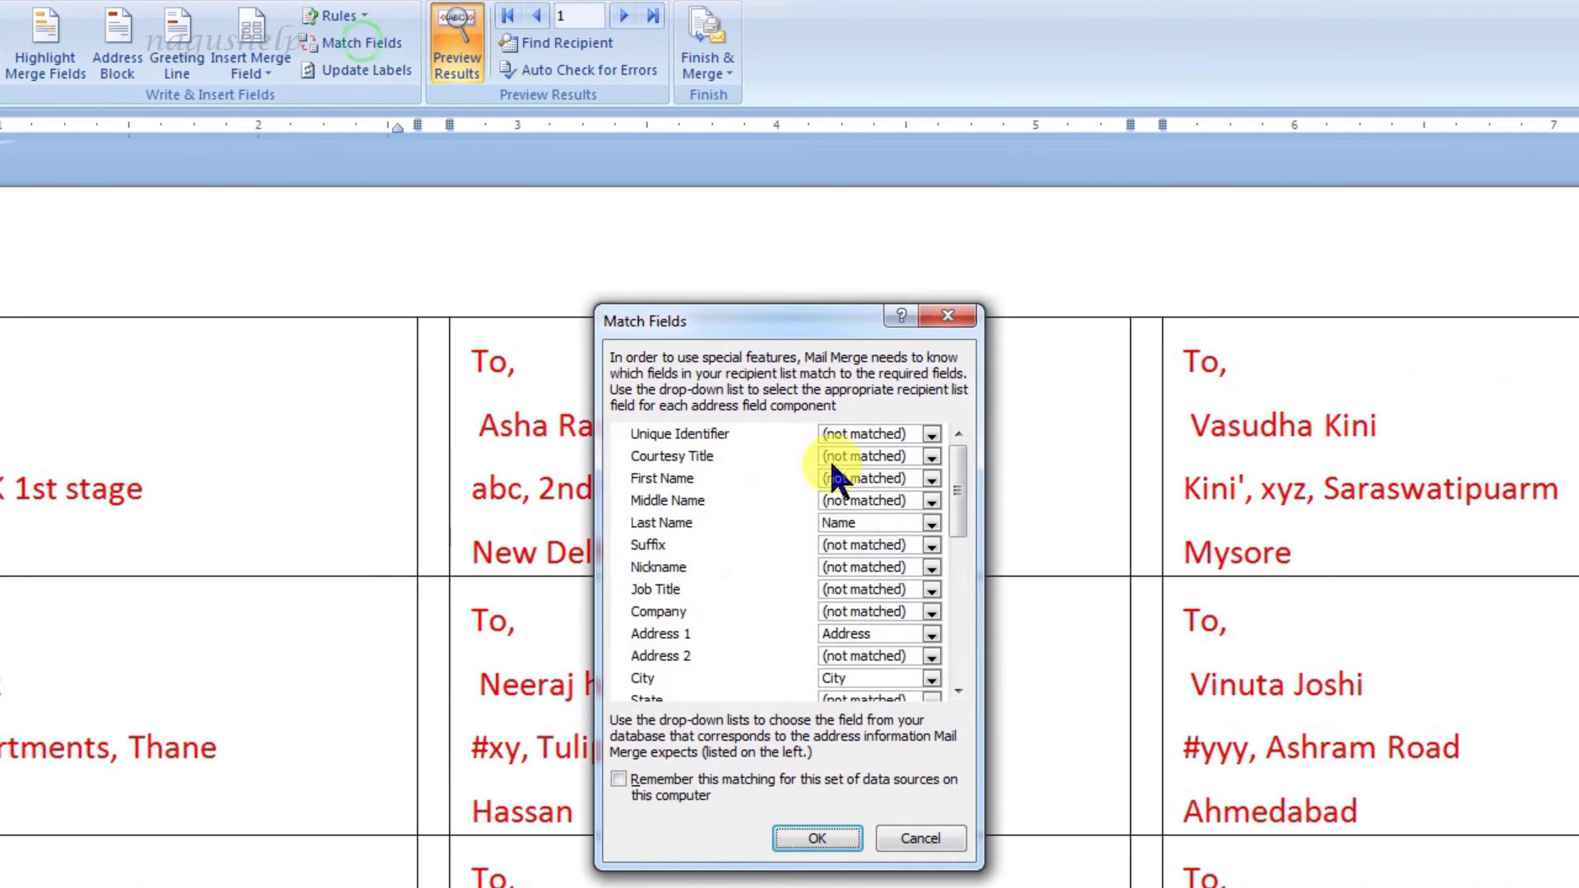
drag(954, 481, 954, 565)
click(860, 477)
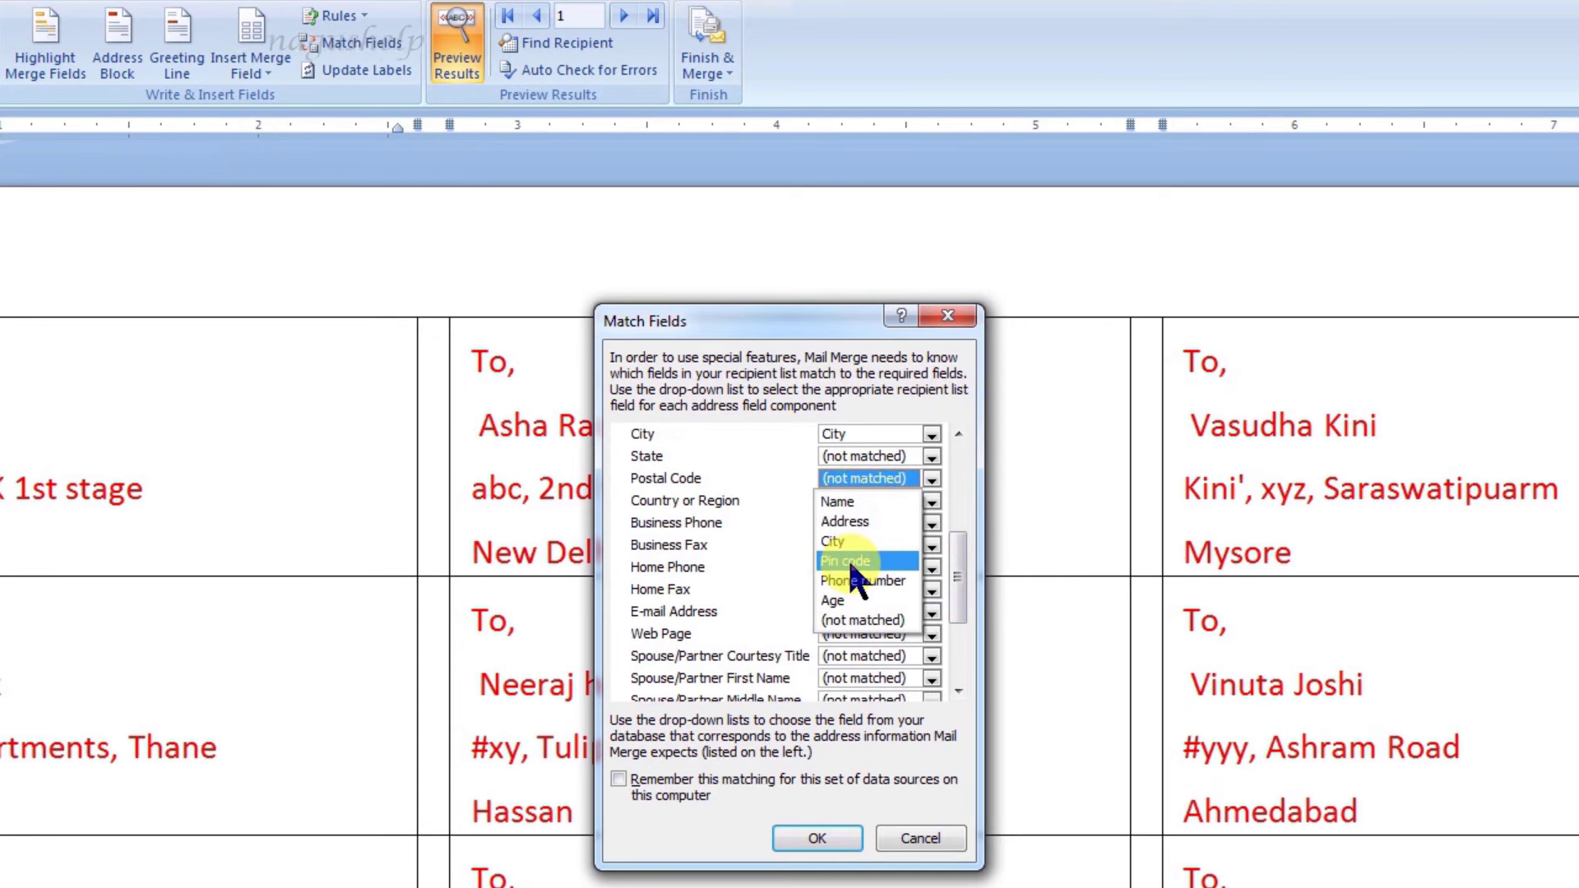
click(849, 562)
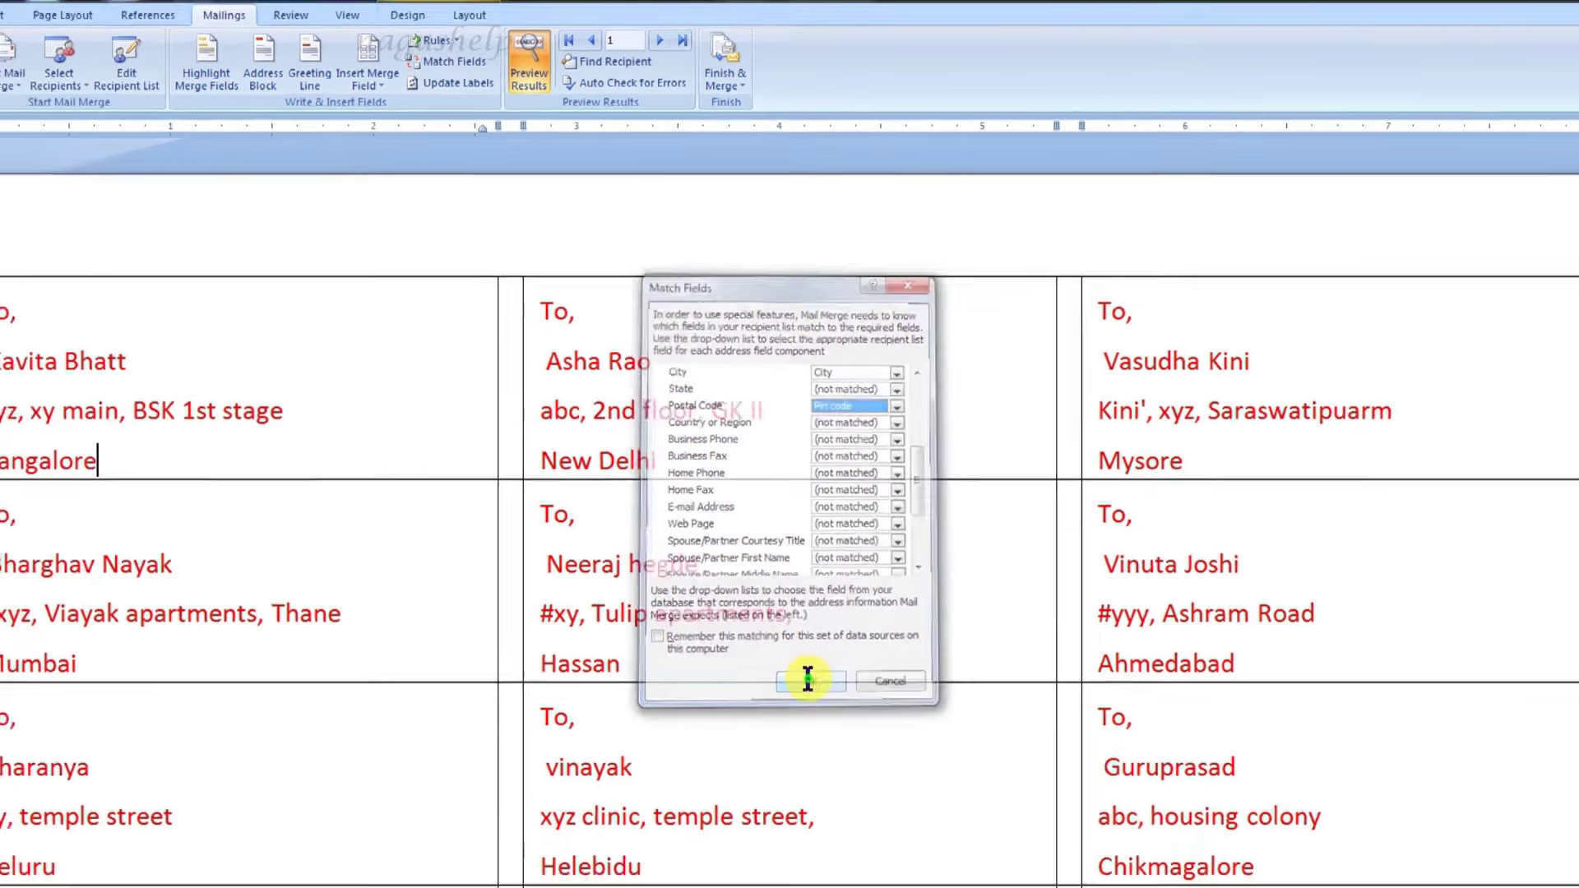
click(814, 804)
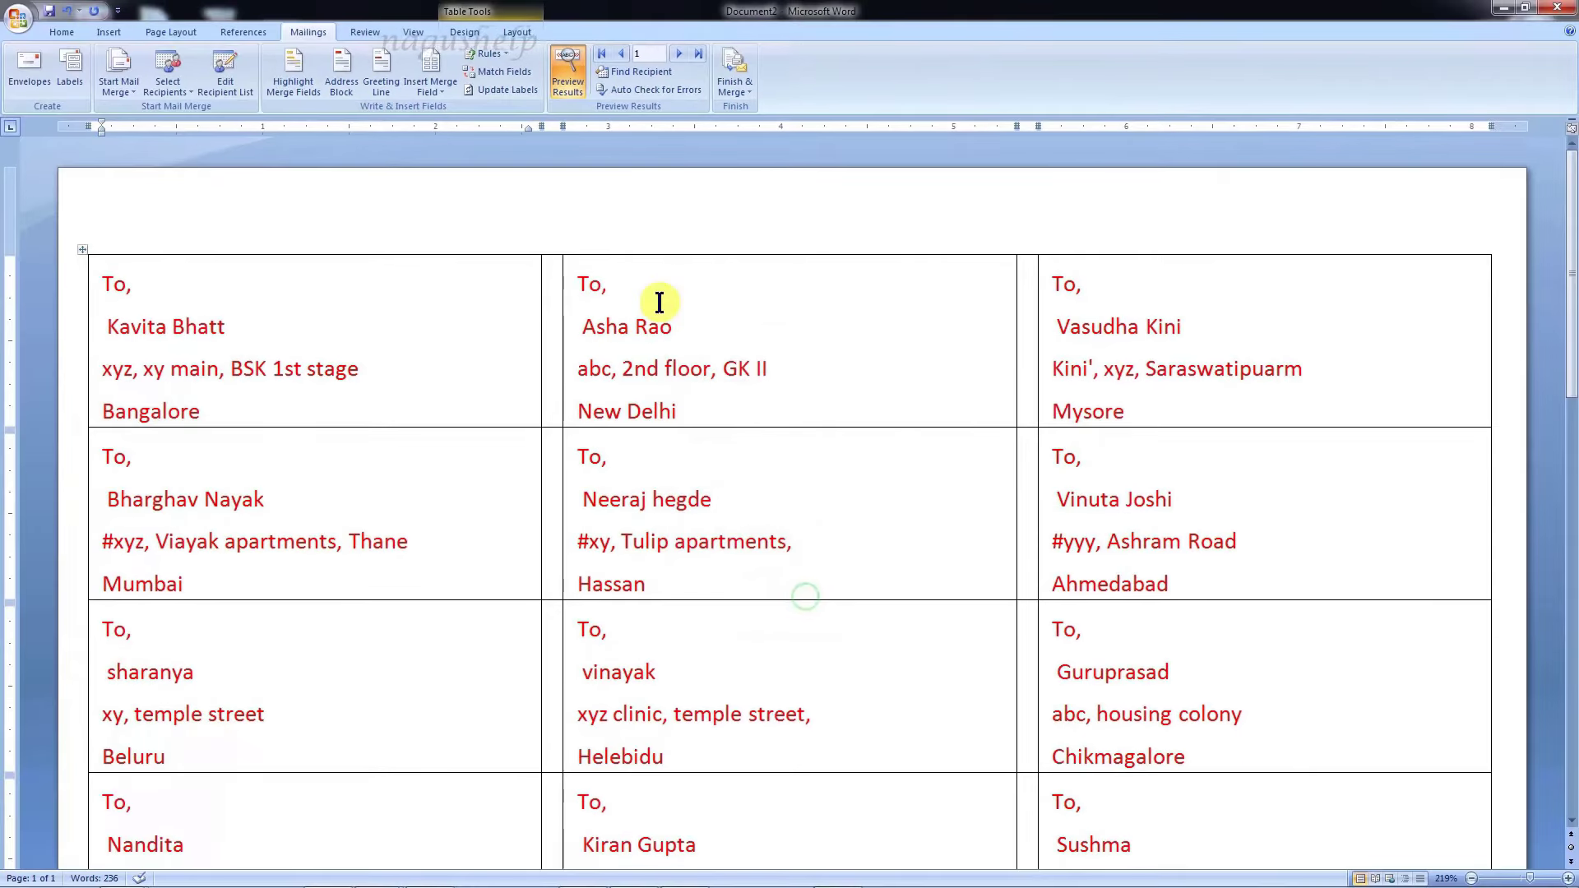
Preview the next two recipient records, checking each ends with its pin code.
click(678, 54)
click(679, 52)
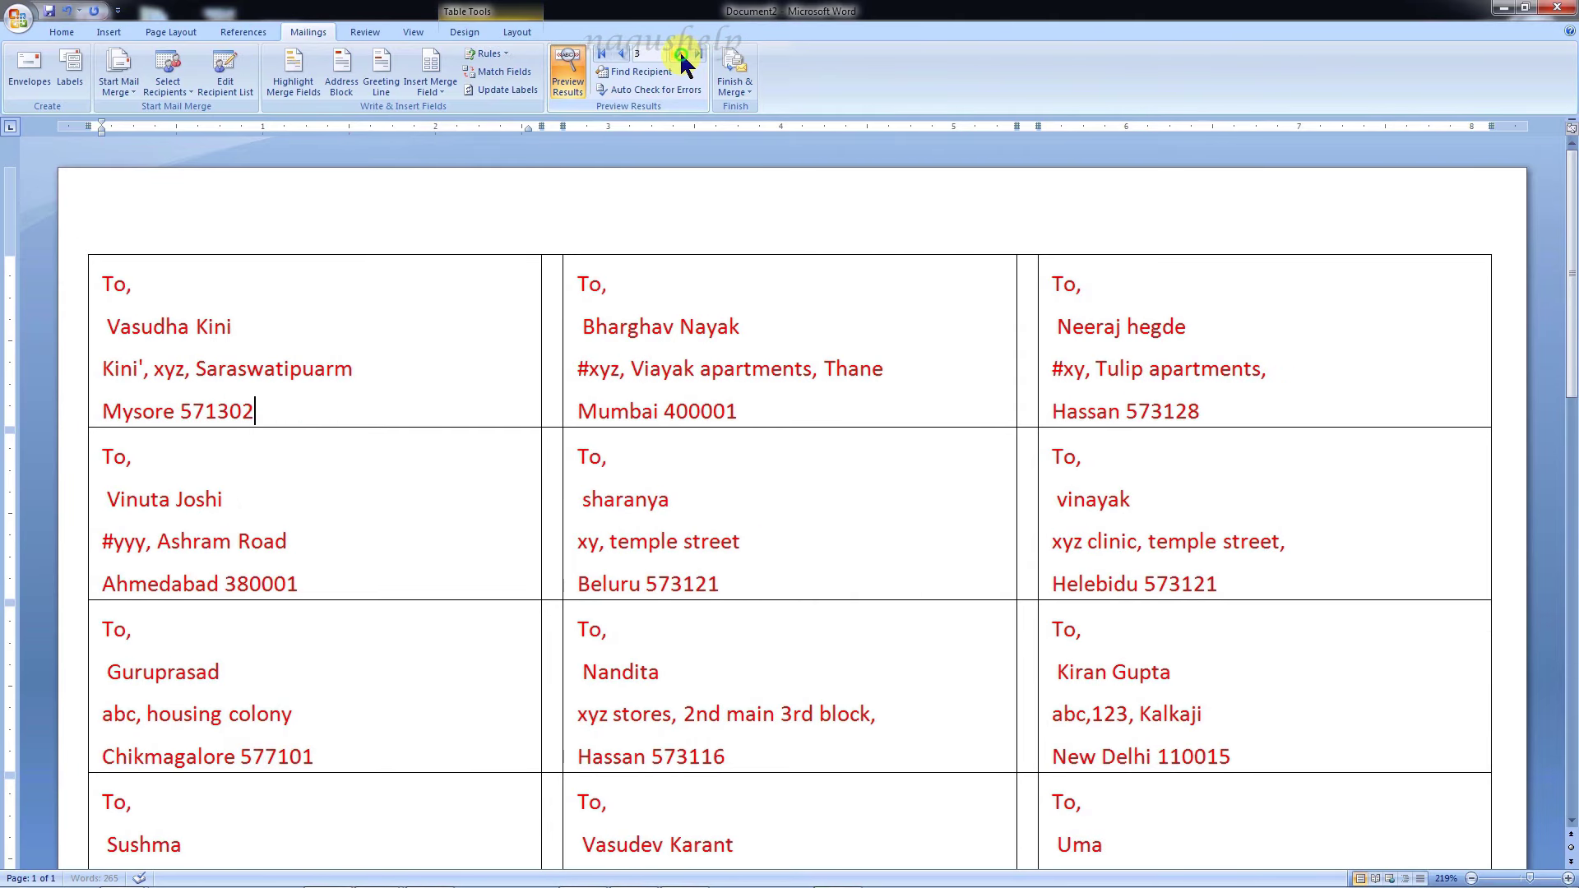
click(703, 80)
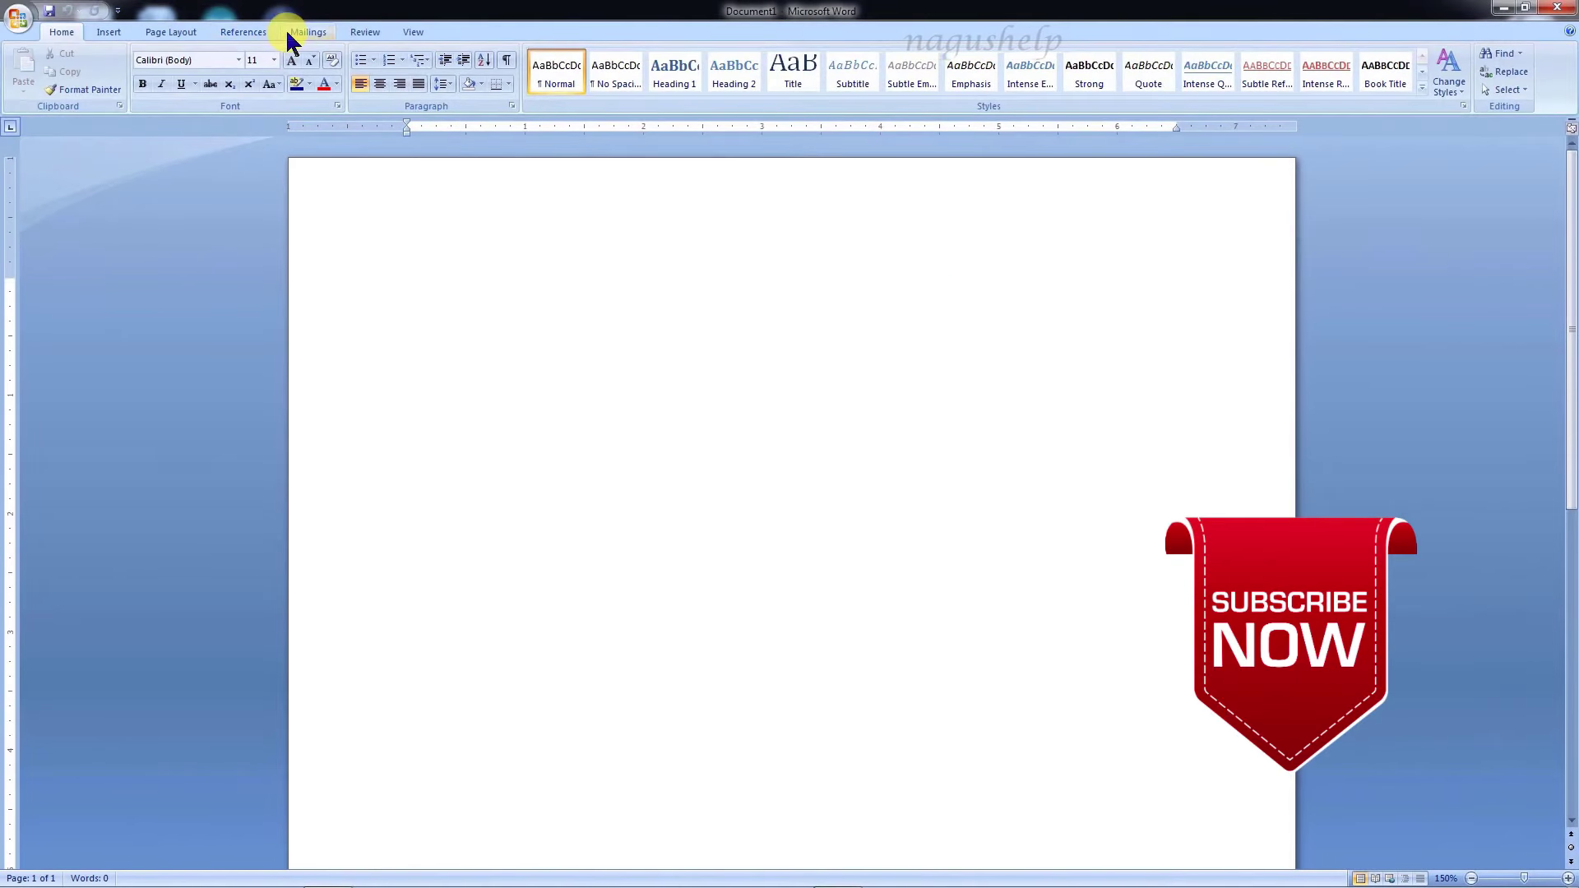
Start a Labels mail merge in the new document, accepting the default label size.
click(290, 33)
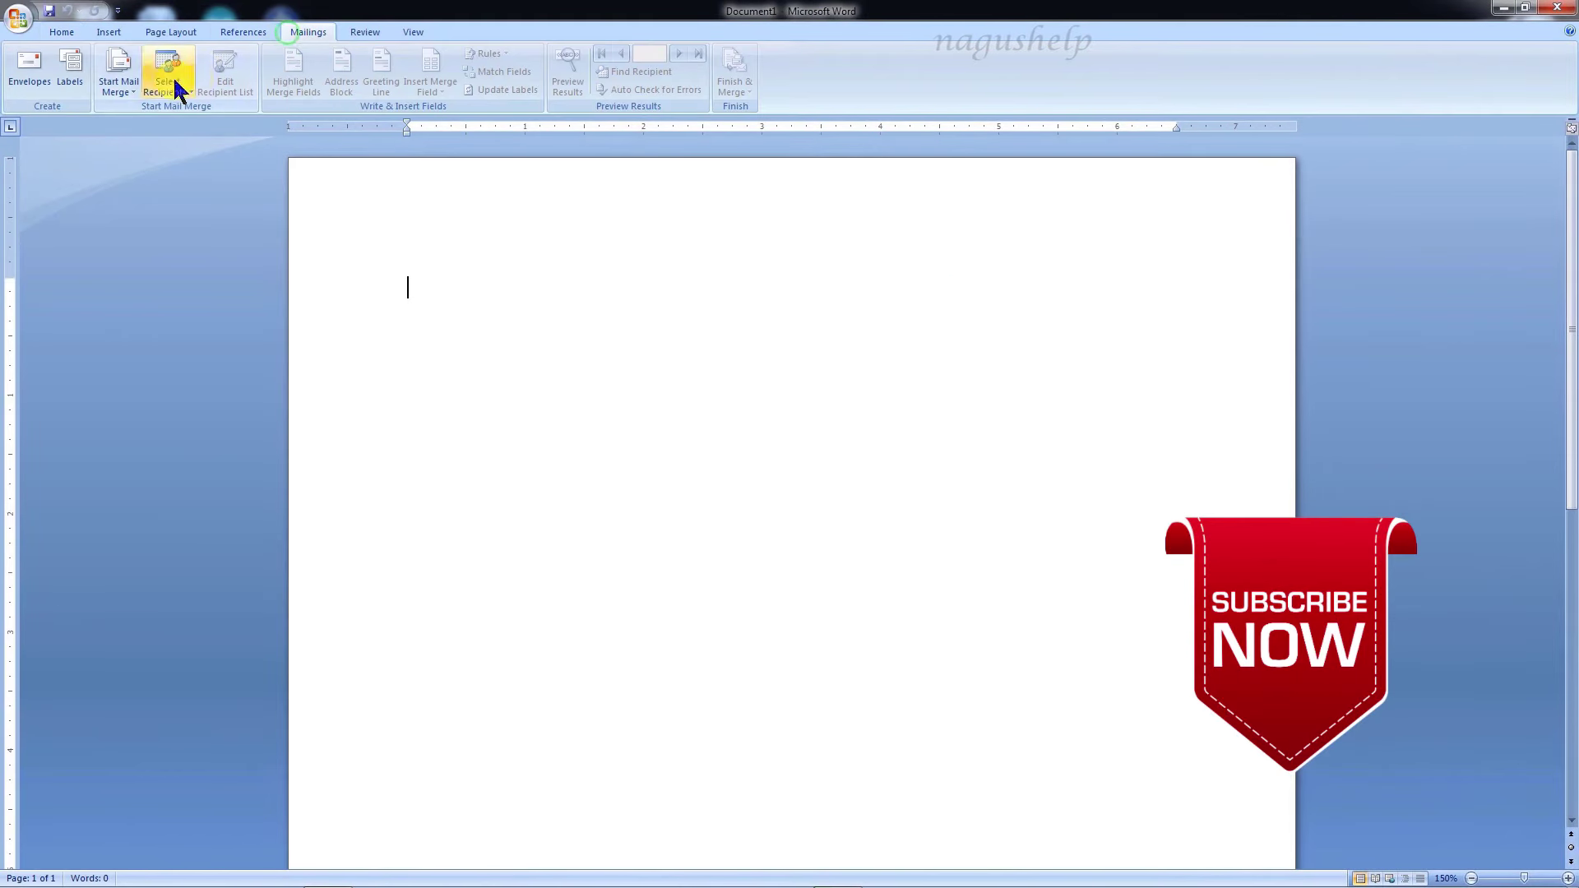
click(125, 82)
click(139, 166)
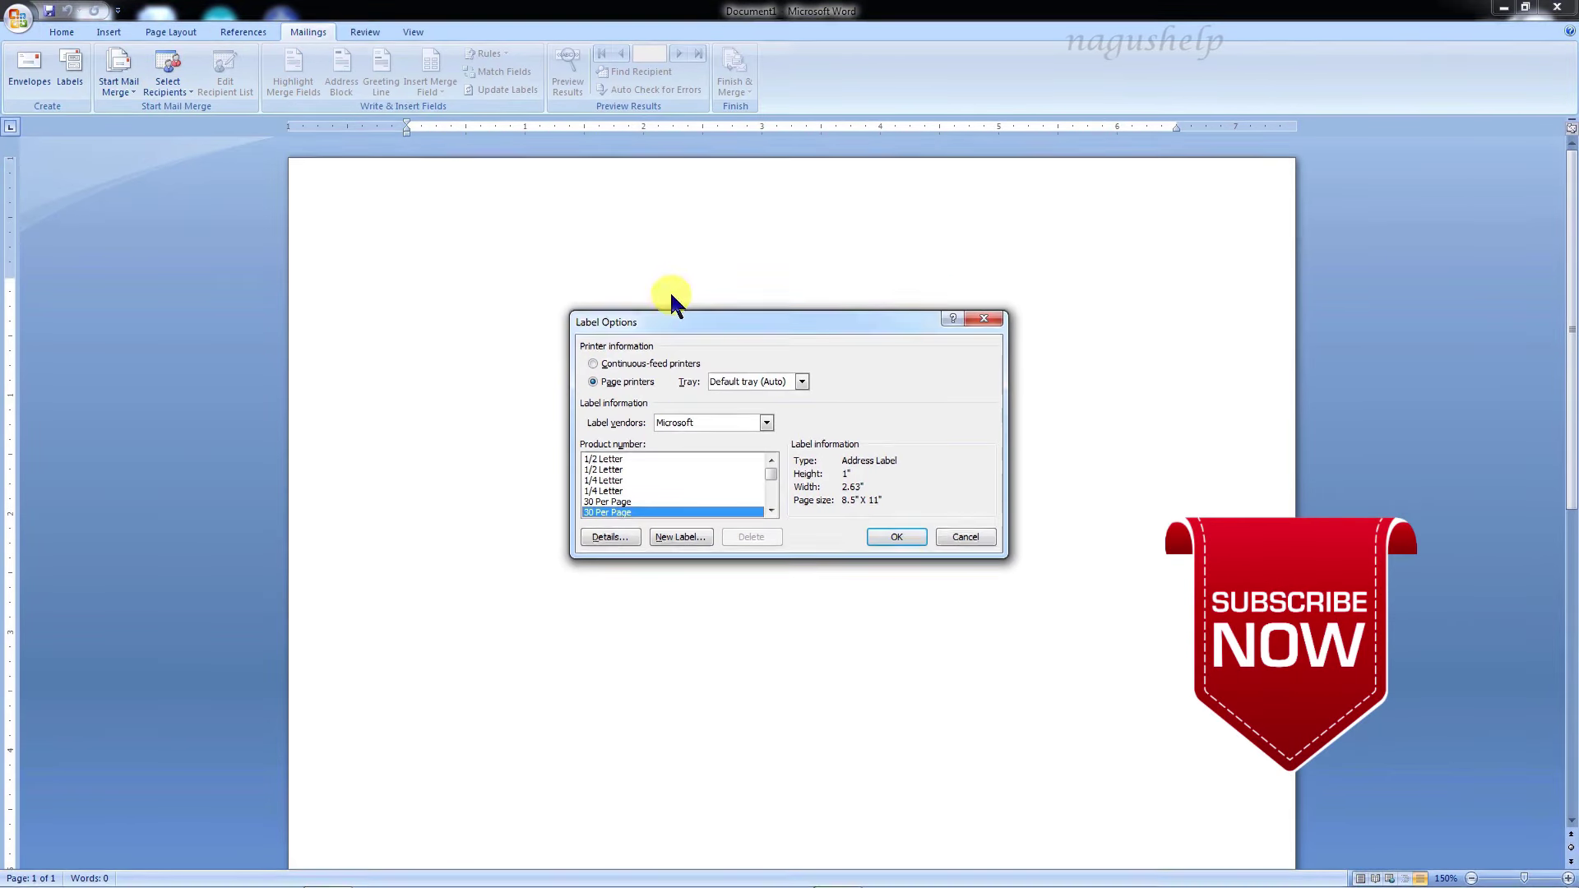
click(886, 536)
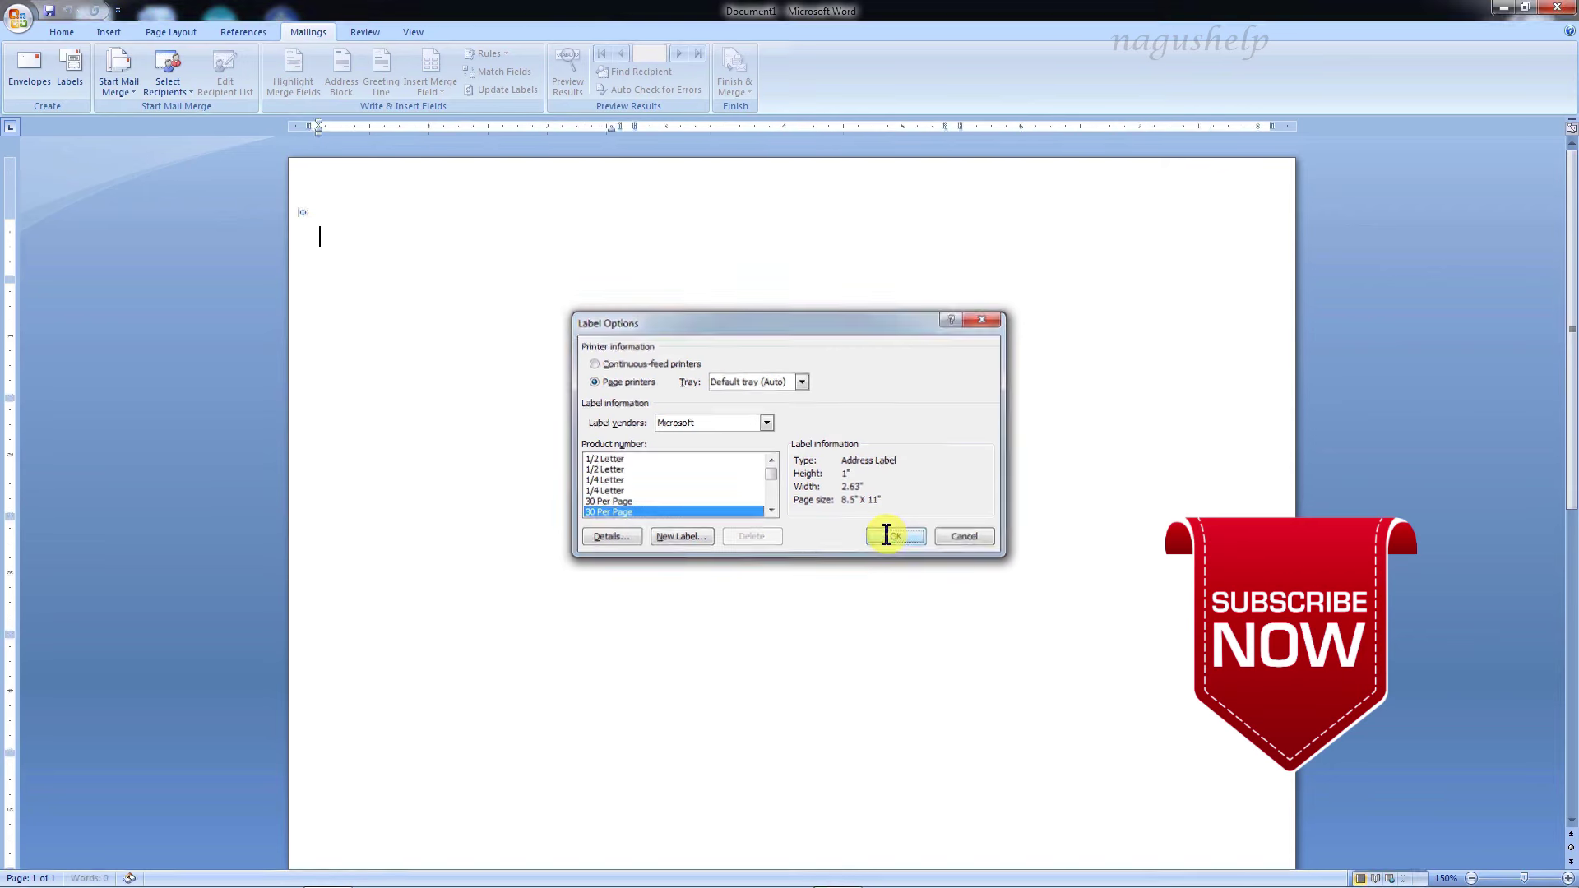
Use the existing Excel workbook's Sheet2$ as the recipient list.
click(177, 92)
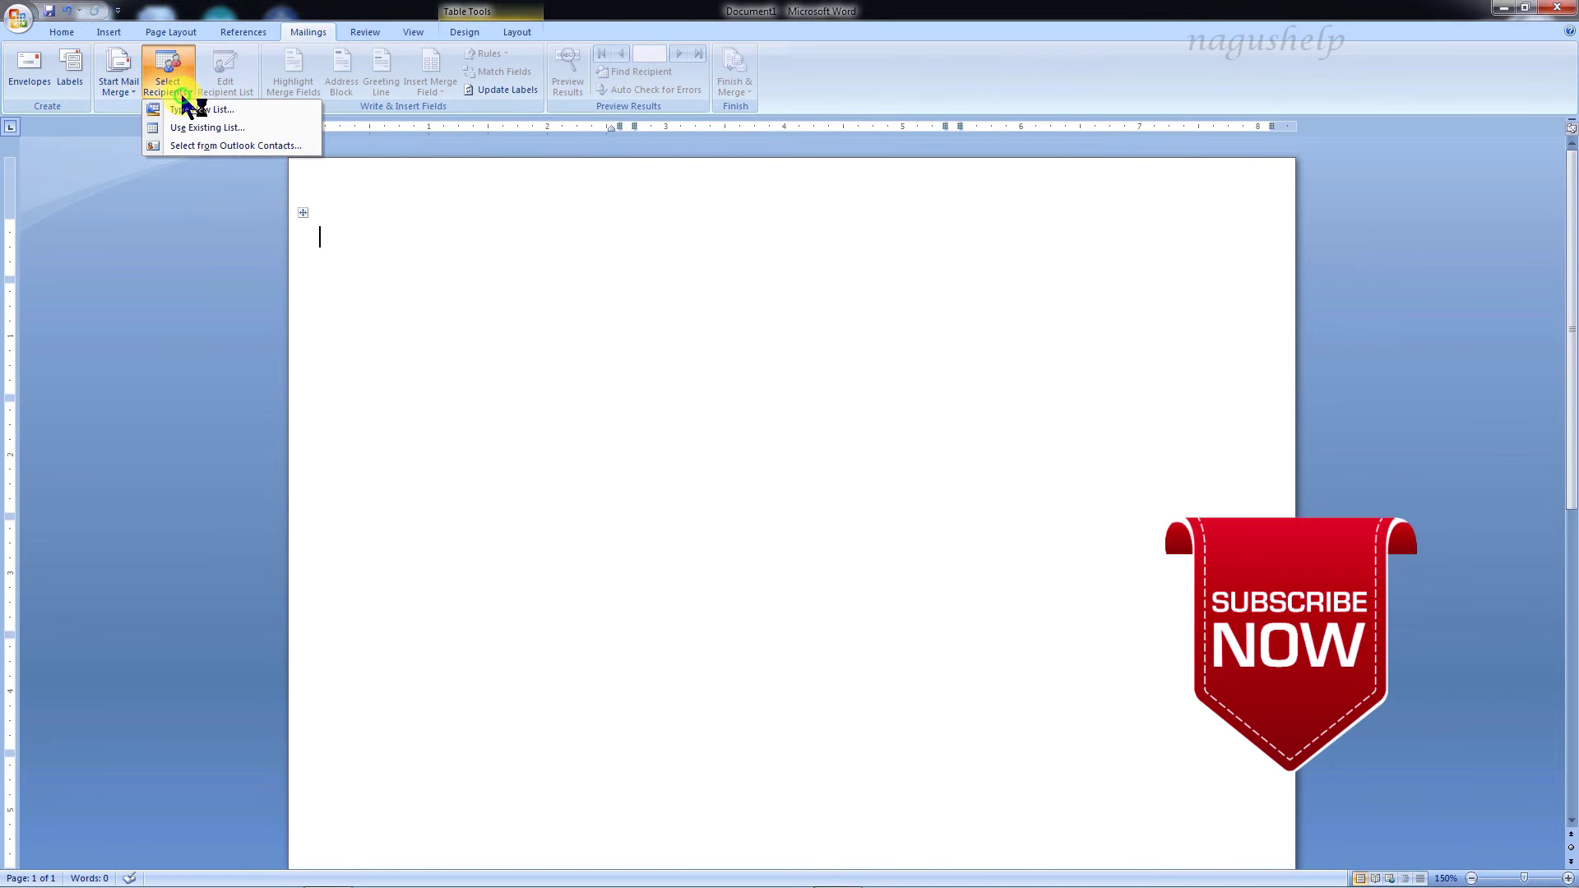
click(233, 128)
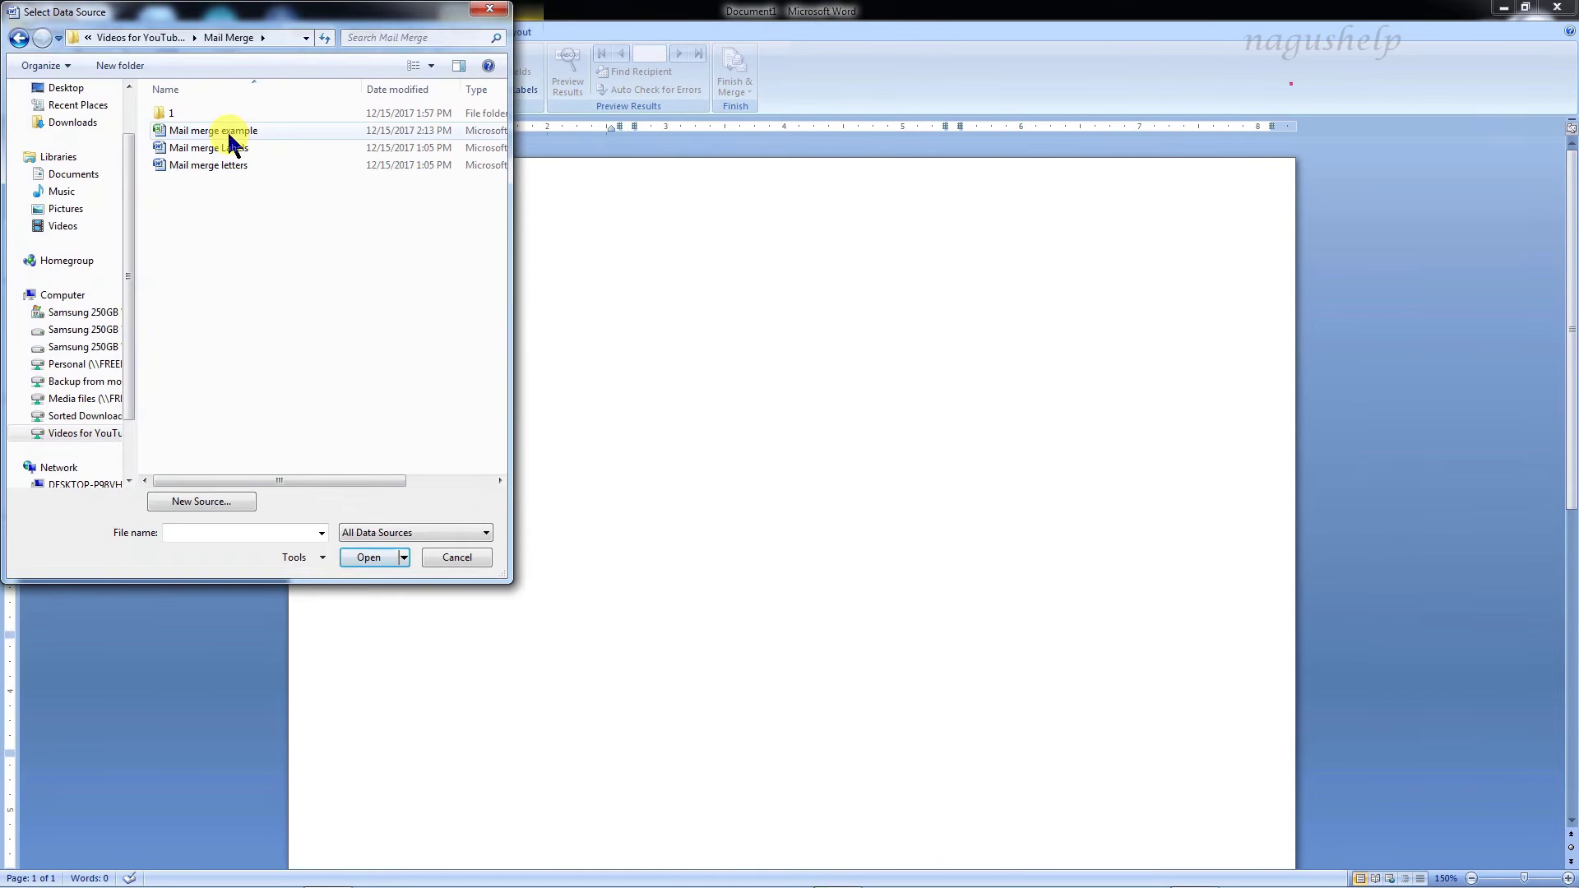
double_click(229, 137)
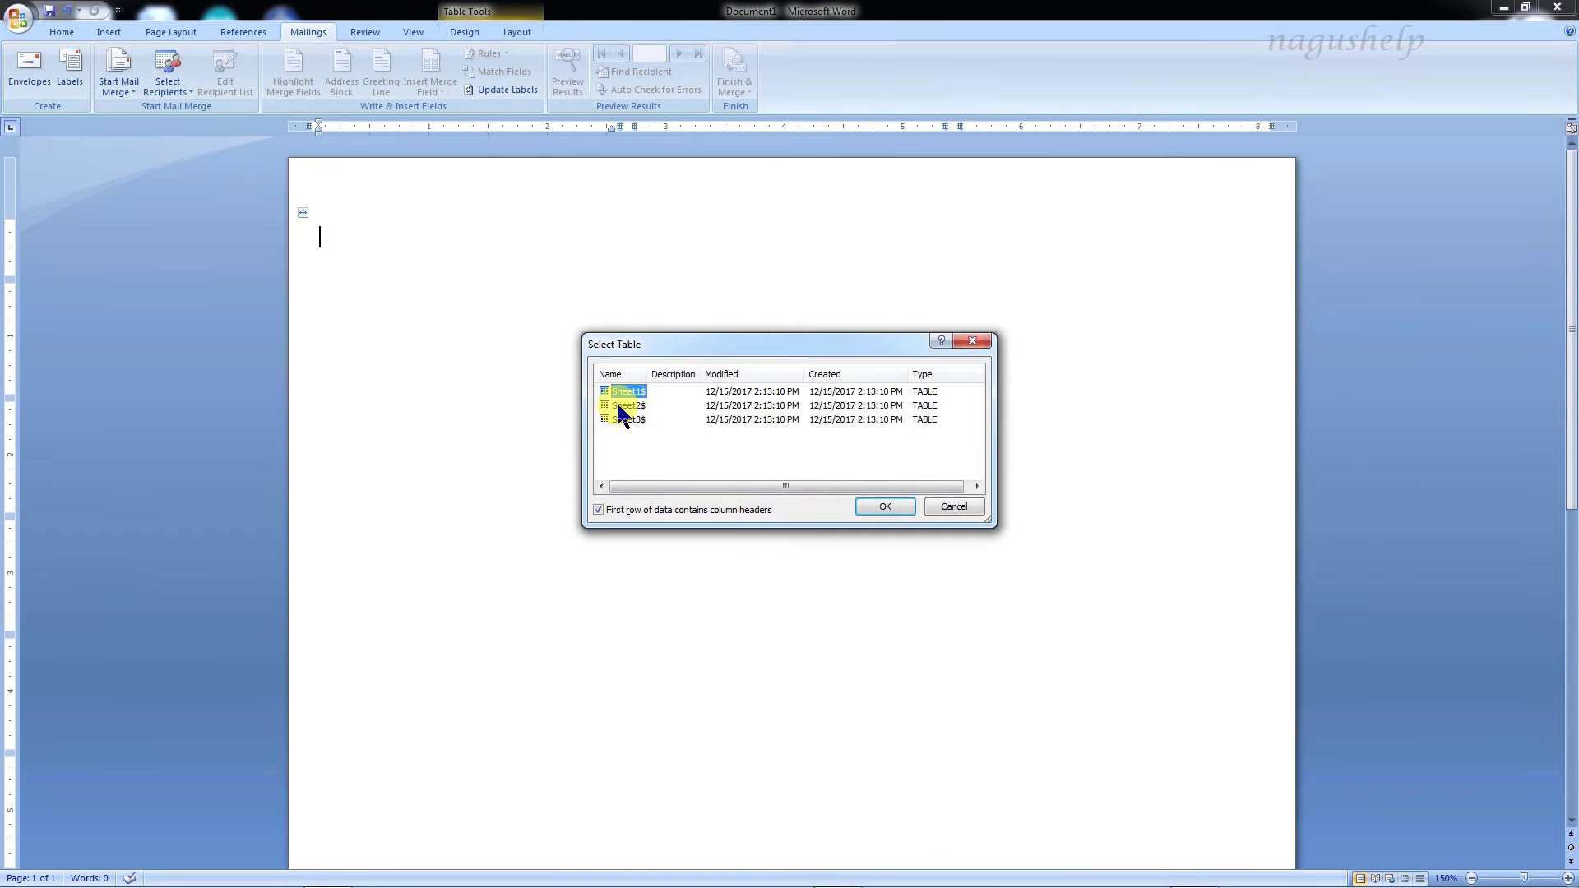
click(874, 503)
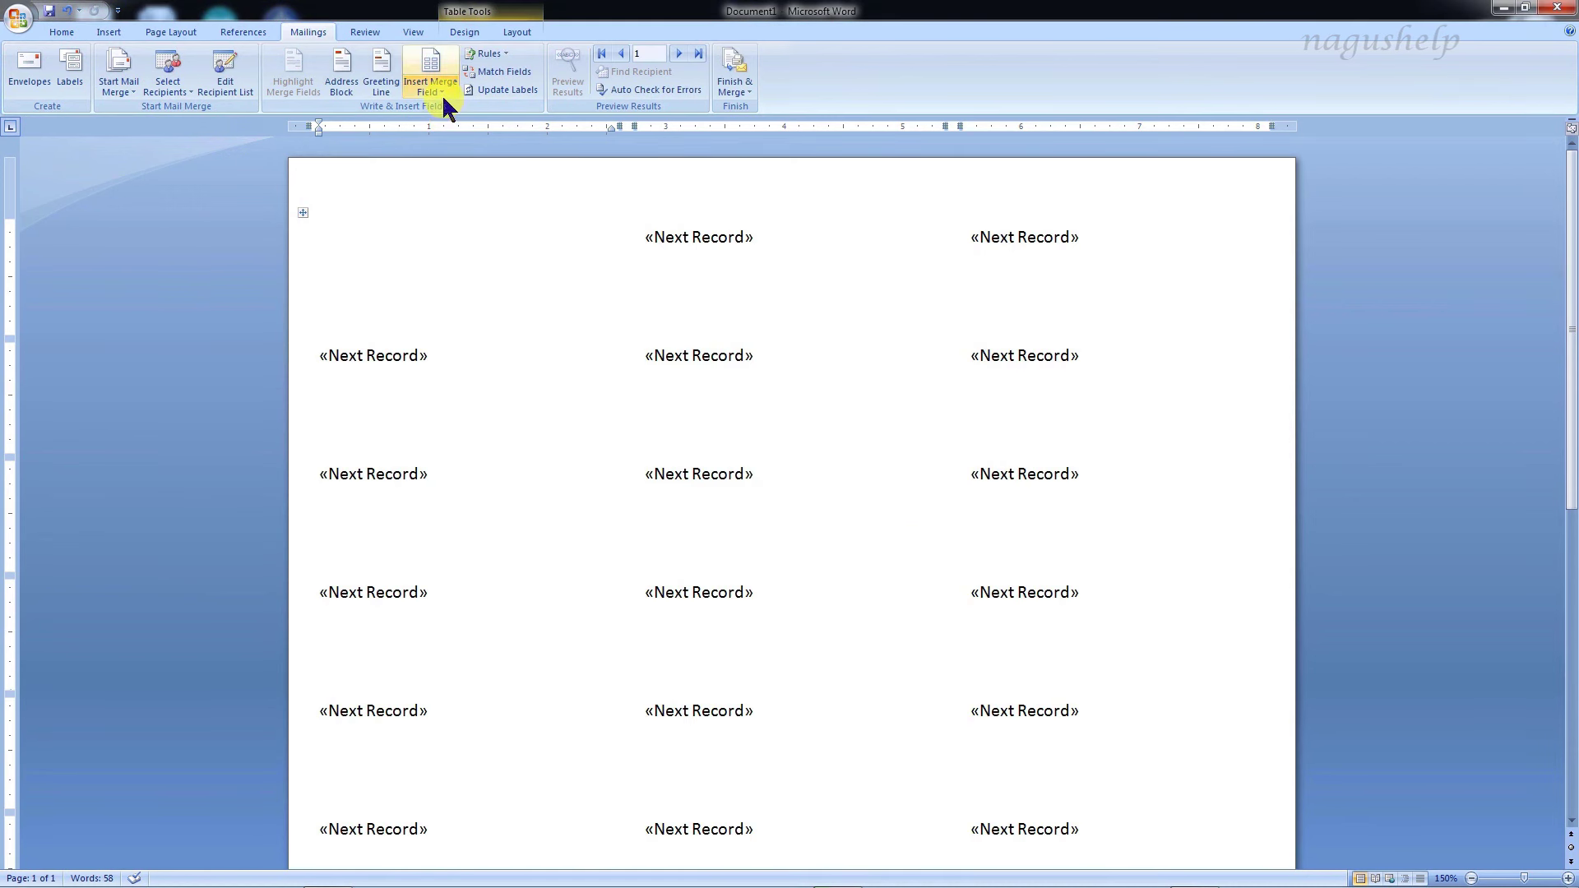
Insert the Medicine_name and Potency merge fields on separate lines in the first label.
click(442, 93)
click(449, 111)
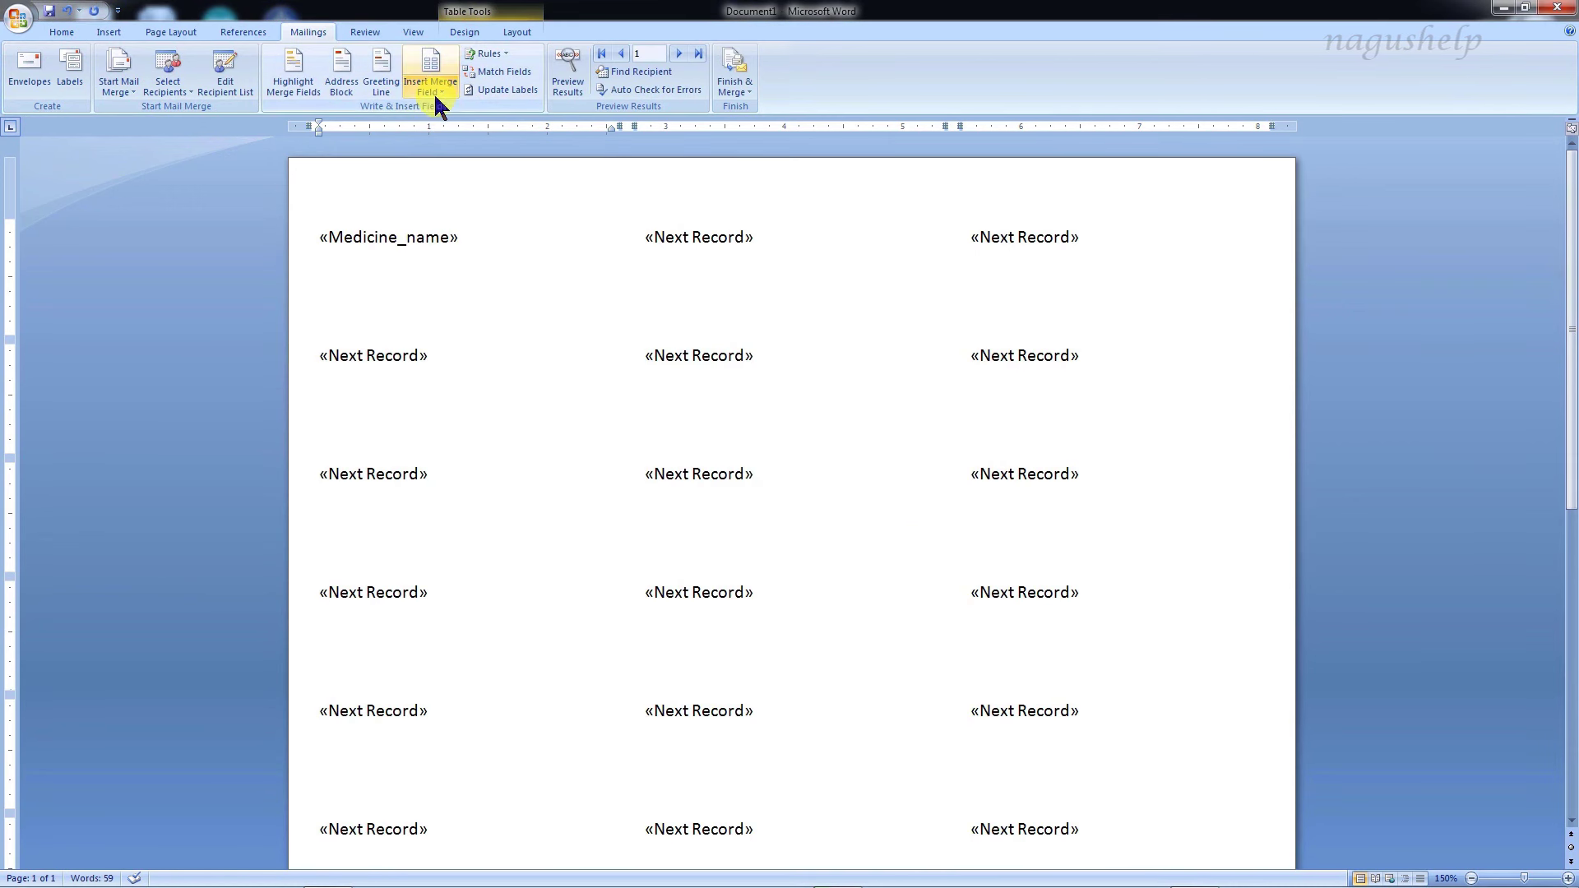
key(Return)
click(433, 92)
click(436, 125)
Add the Form and Size fields below Potency and update all labels.
key(Return)
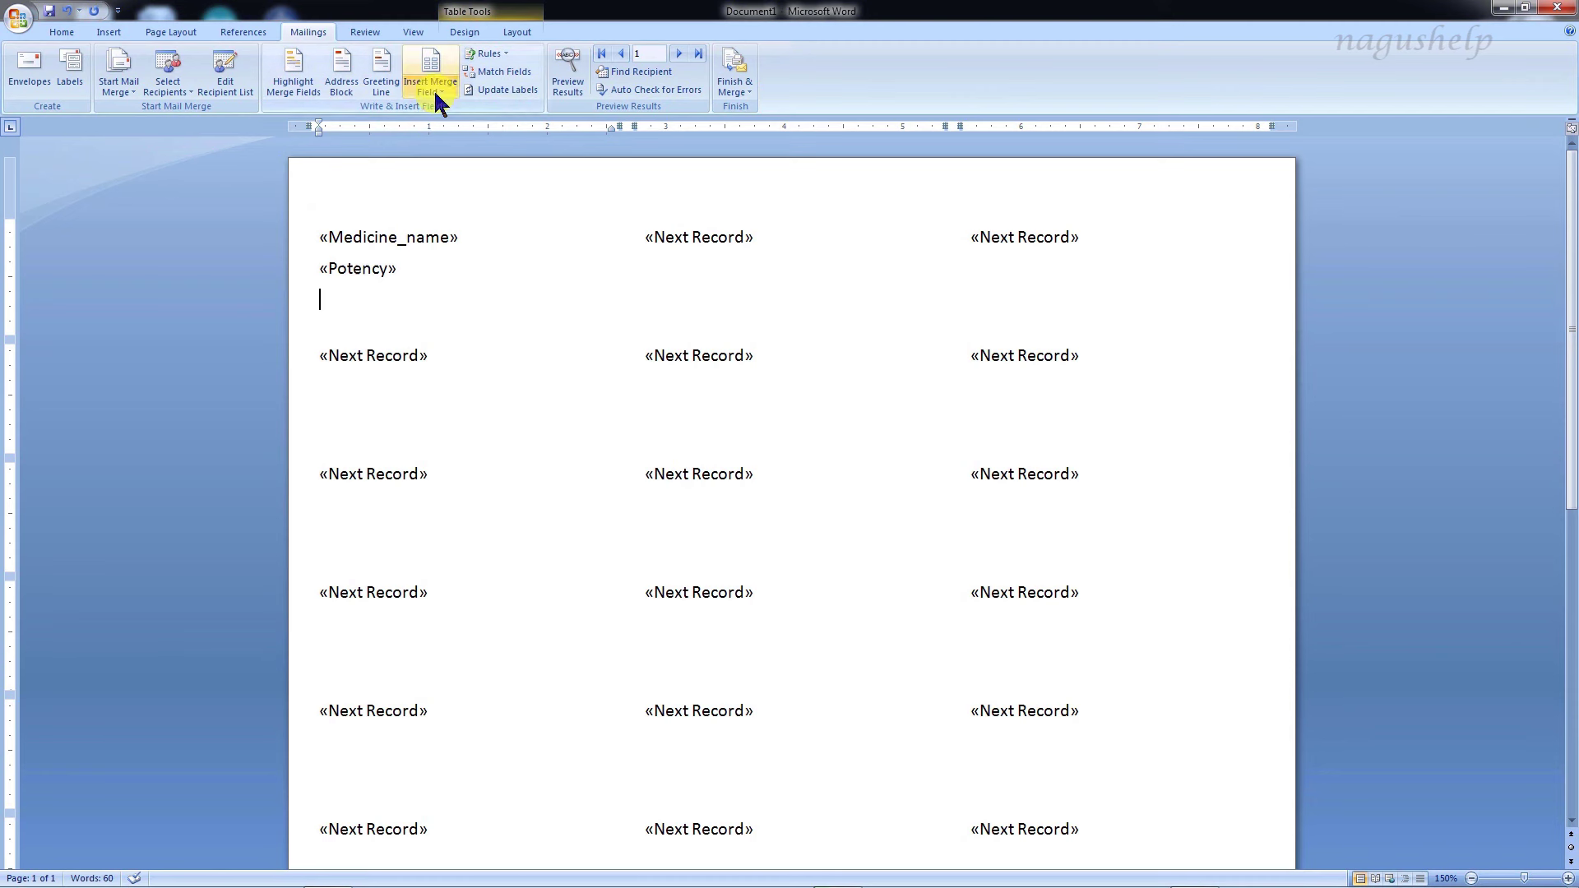
click(436, 94)
click(461, 145)
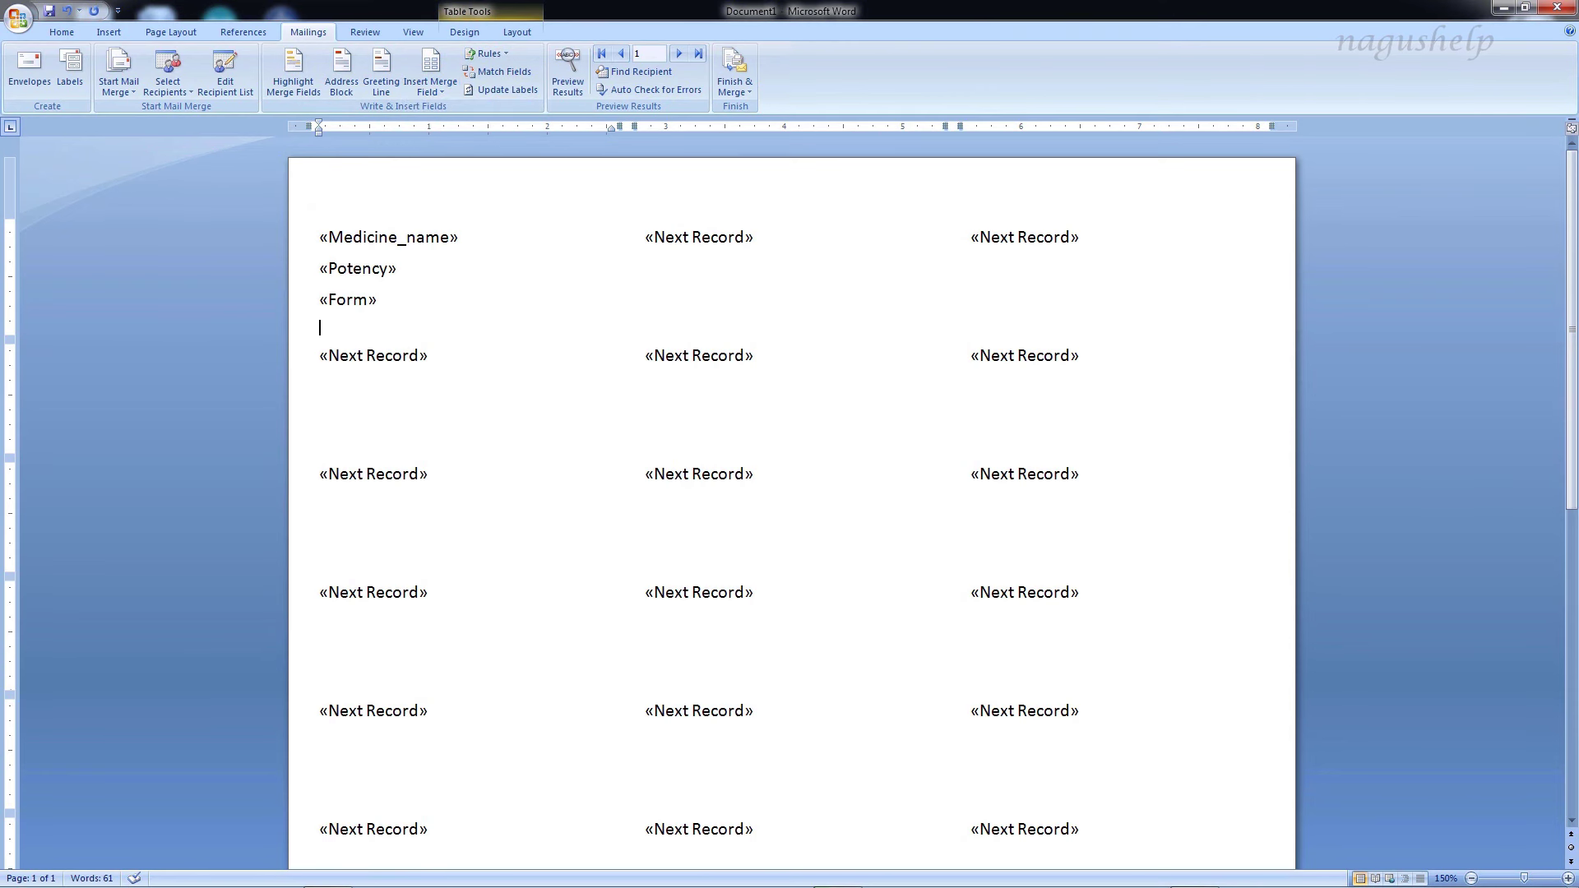
click(437, 89)
click(448, 155)
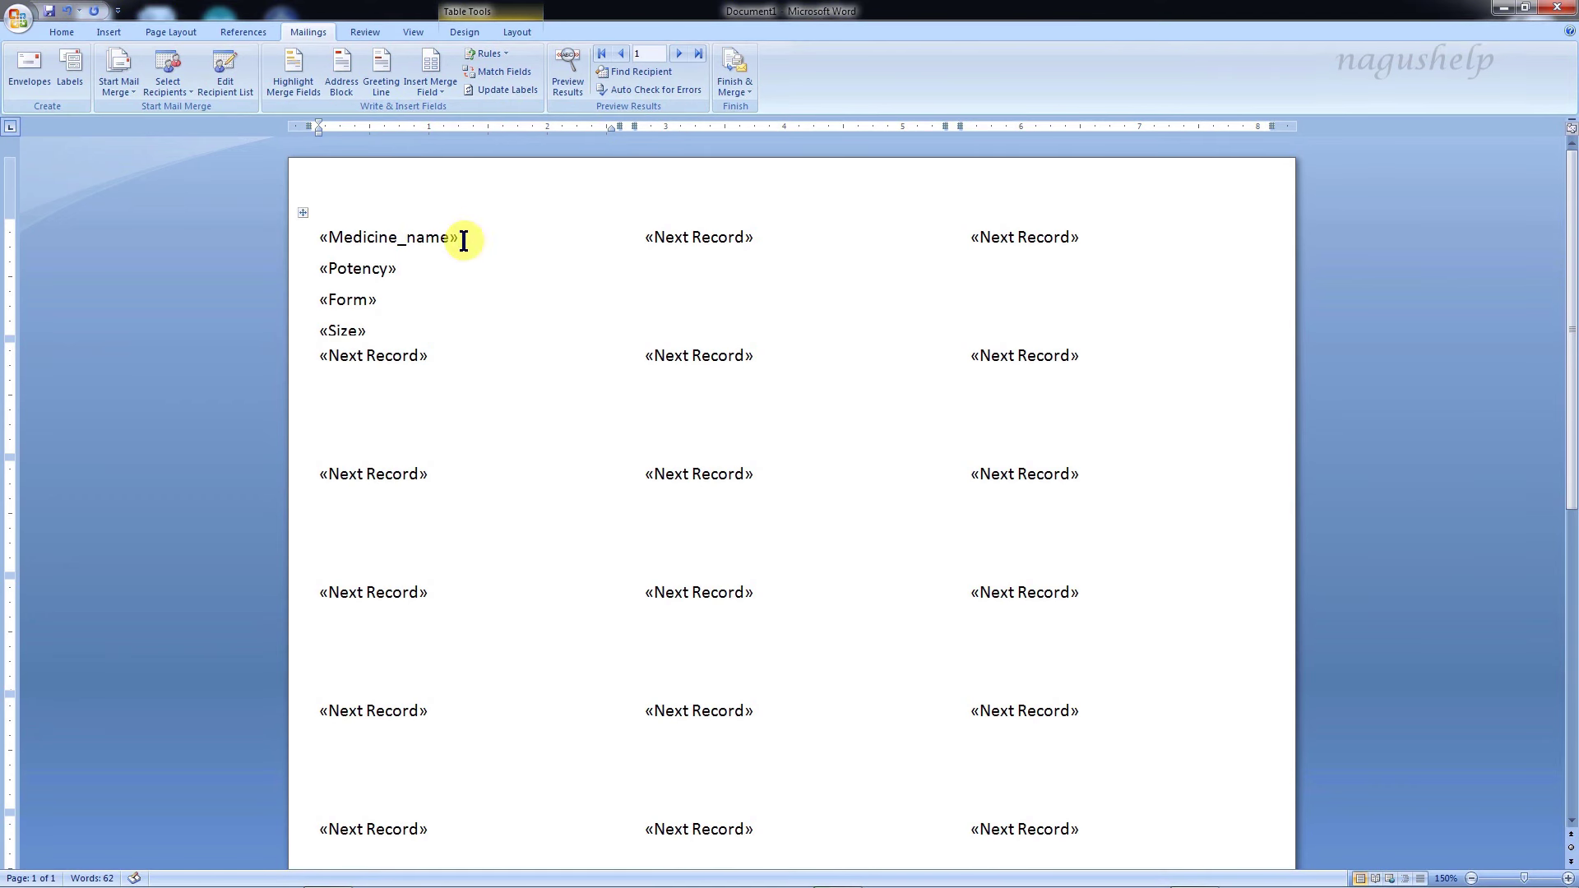
click(507, 89)
click(122, 28)
Insert the pill bottle picture and shrink it to a small icon beside Size.
click(249, 82)
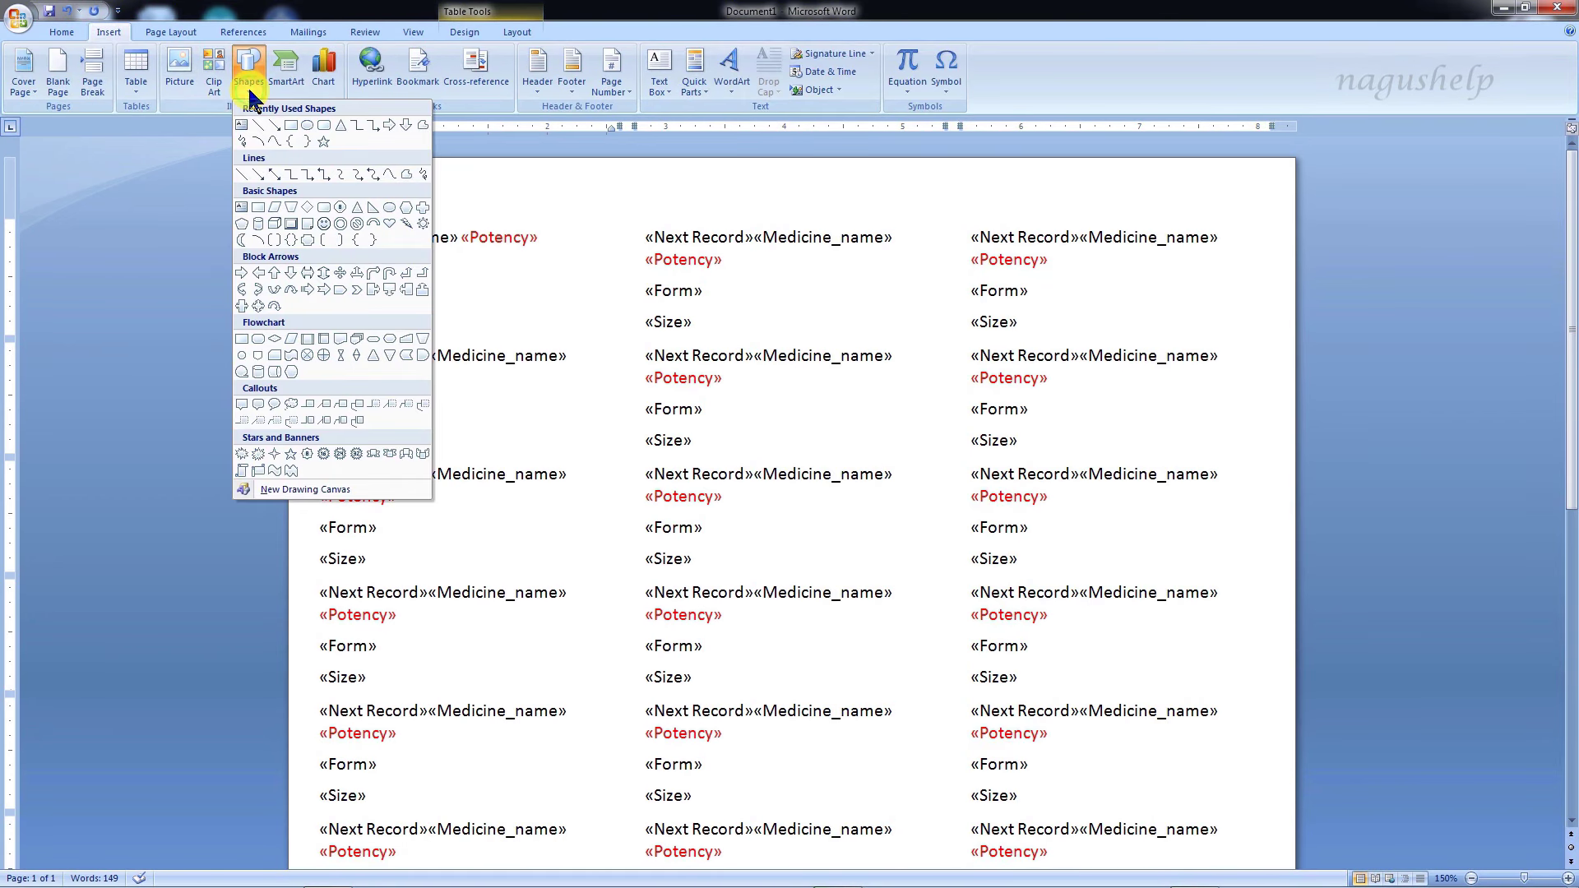
click(181, 82)
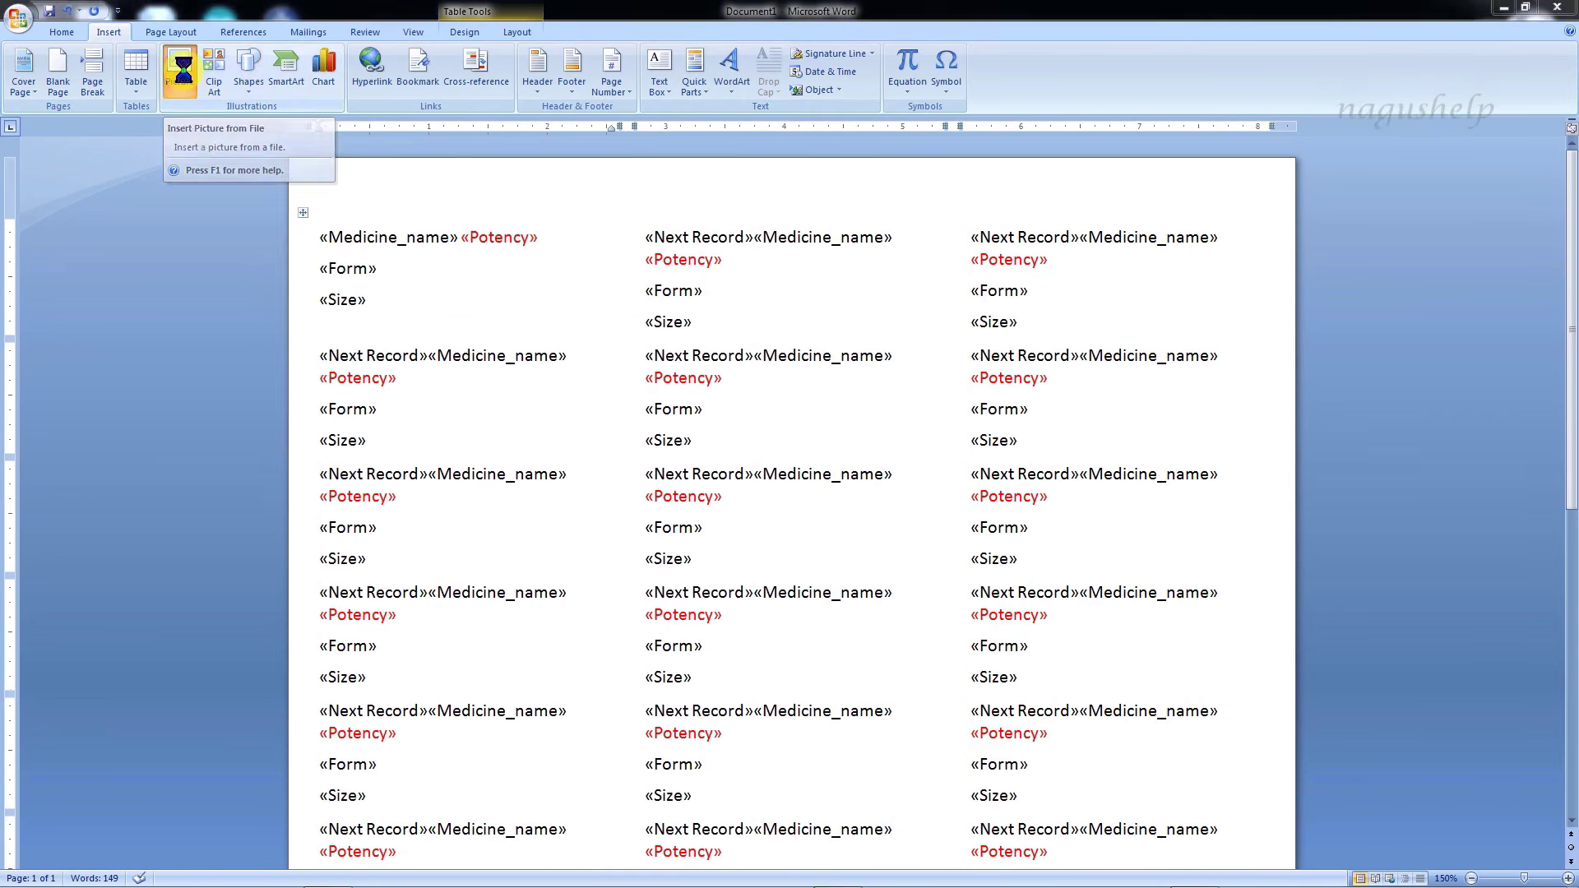
click(181, 82)
double_click(202, 141)
drag(487, 407, 409, 297)
click(427, 312)
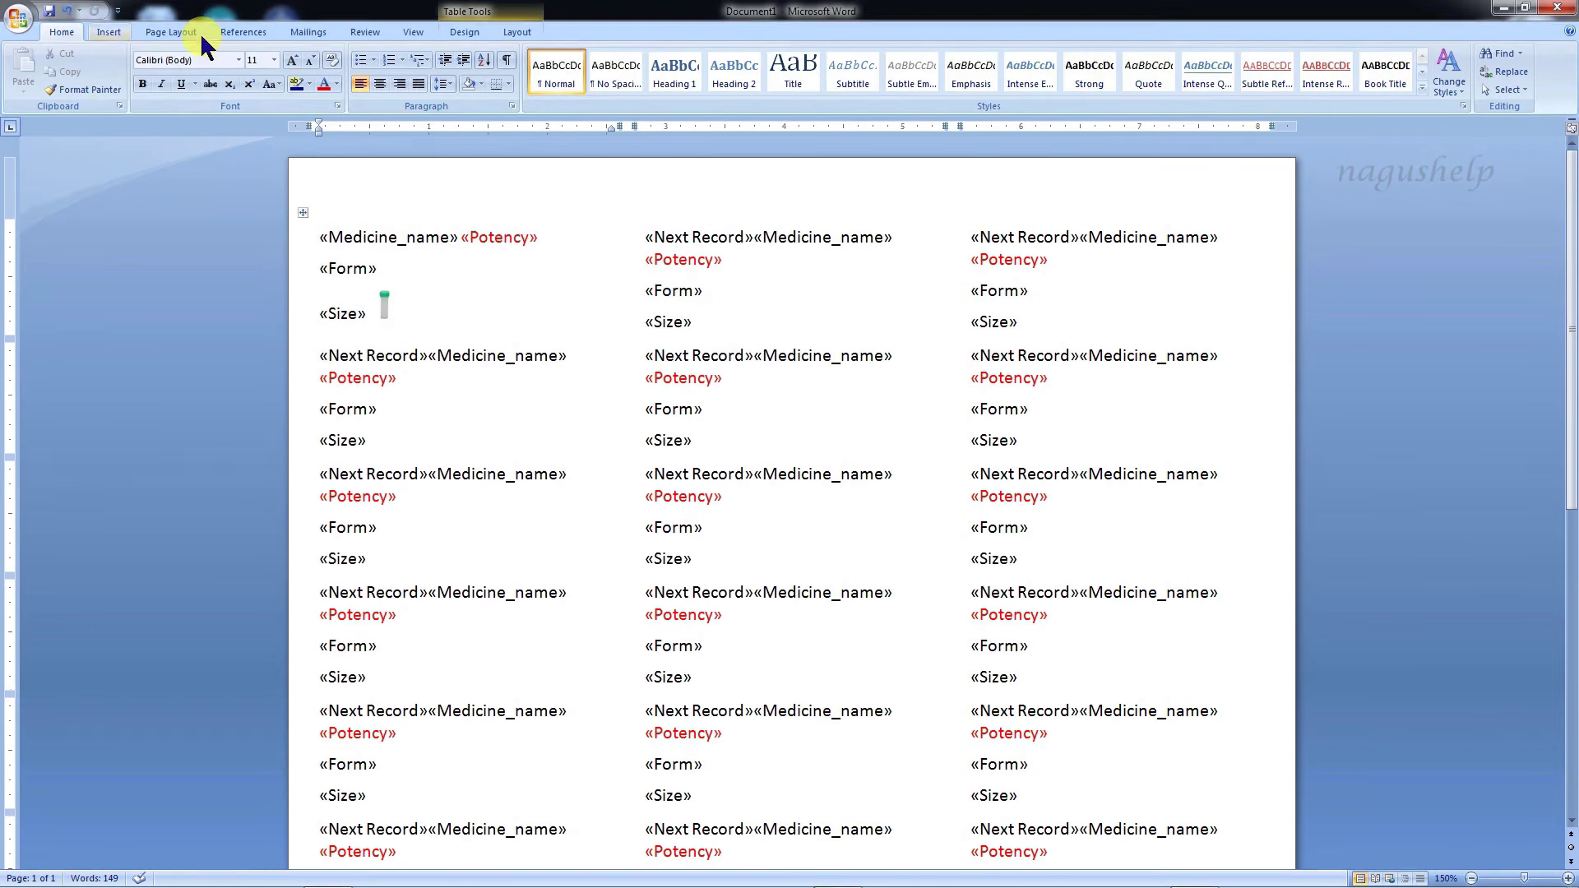
Update all labels with the picture and preview them with real medicine records.
click(297, 34)
click(496, 87)
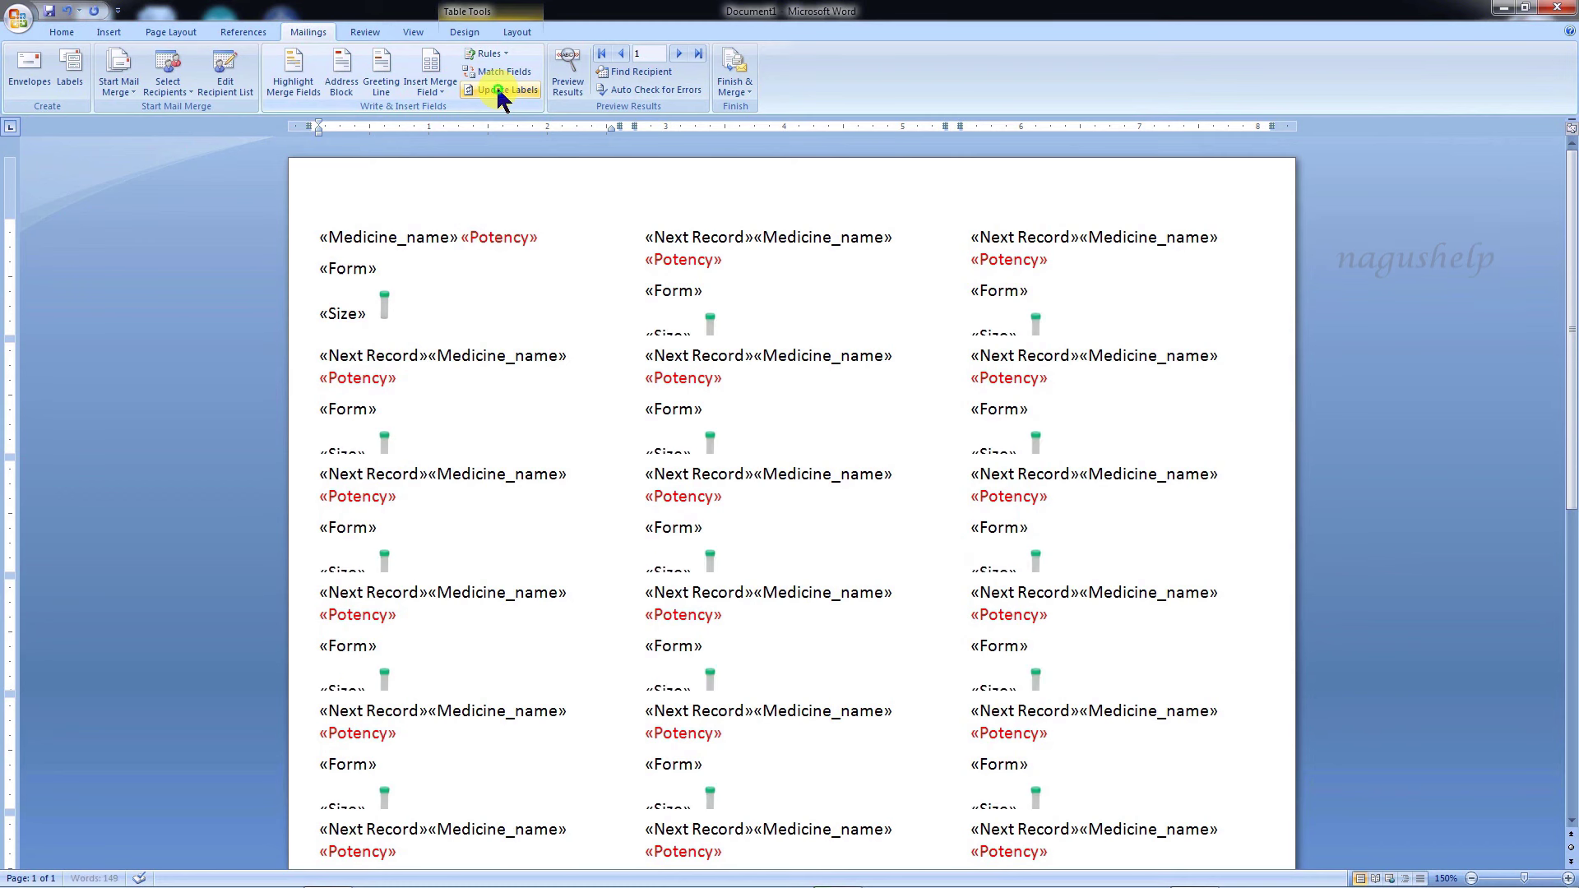
click(567, 78)
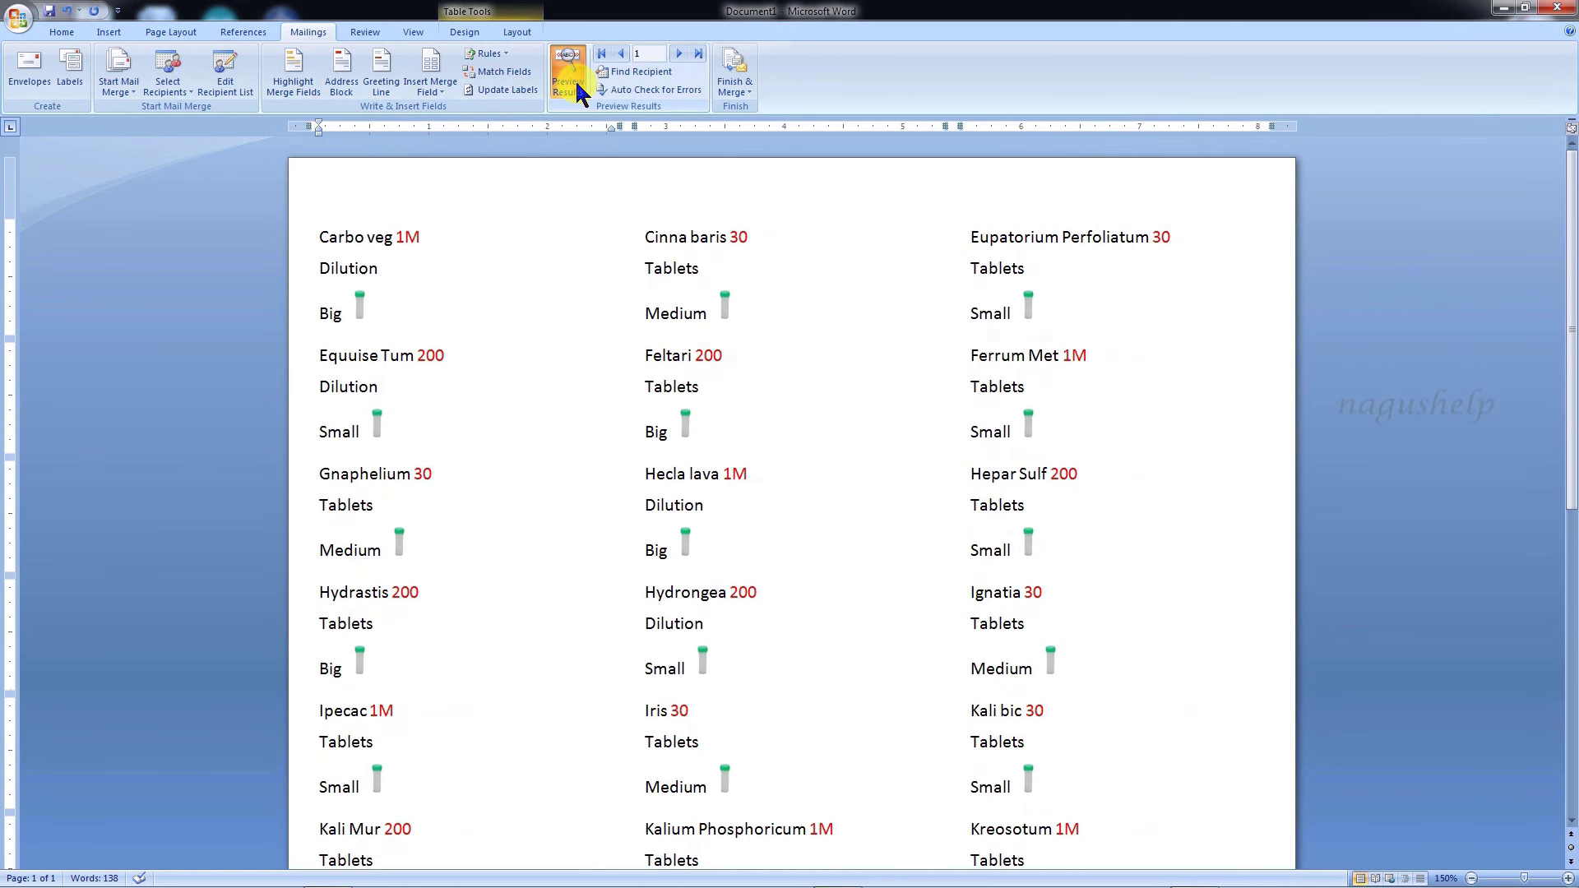
scroll(625, 470, down, 3)
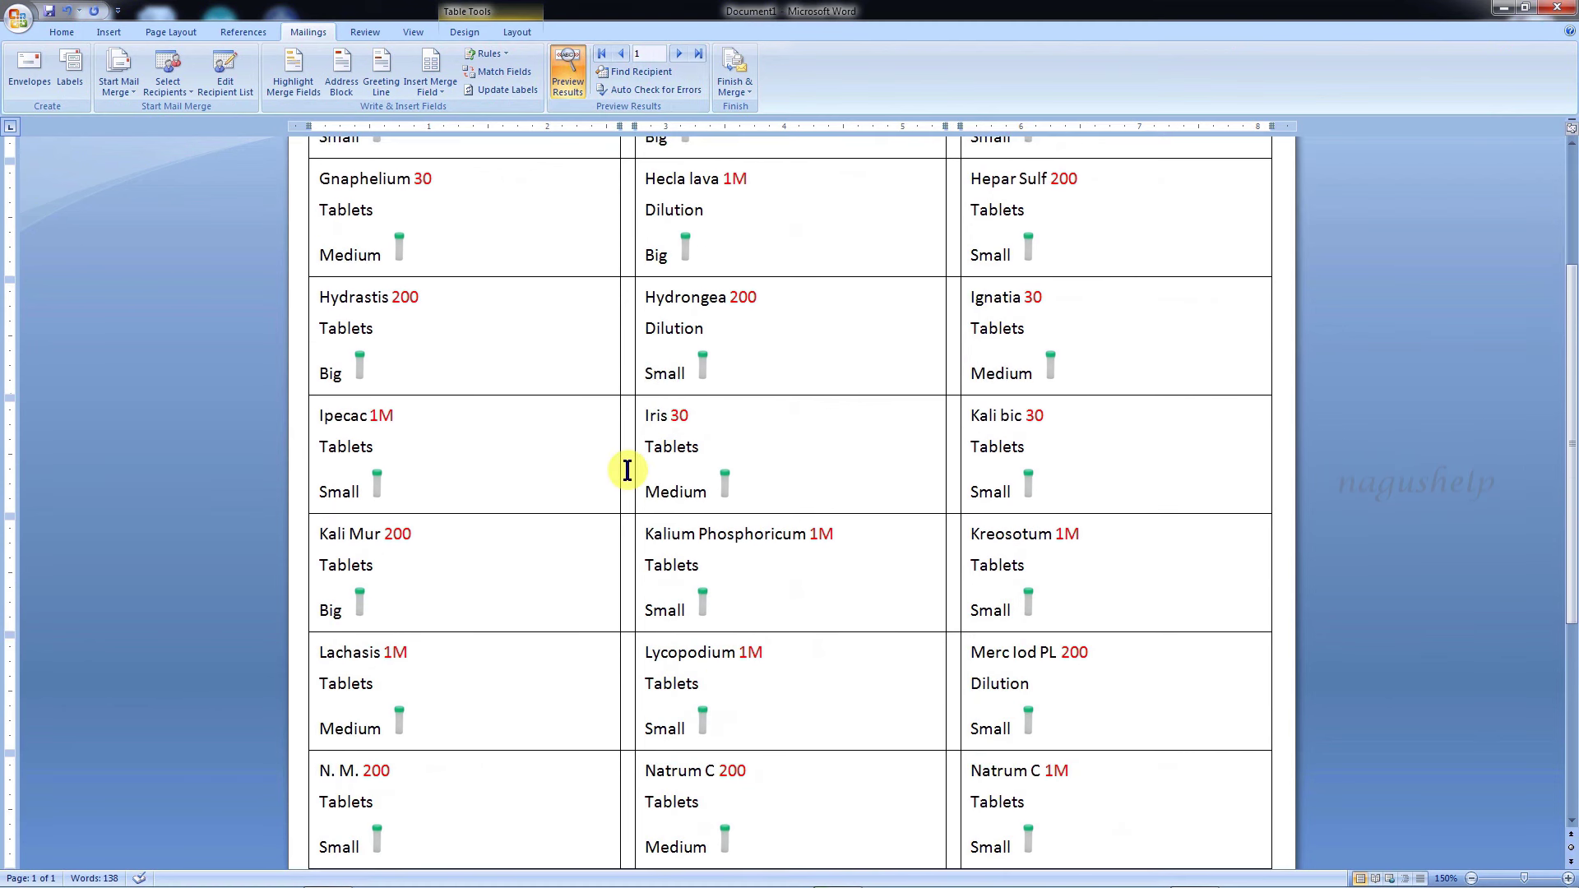
scroll(625, 470, down, 4)
scroll(625, 470, up, 8)
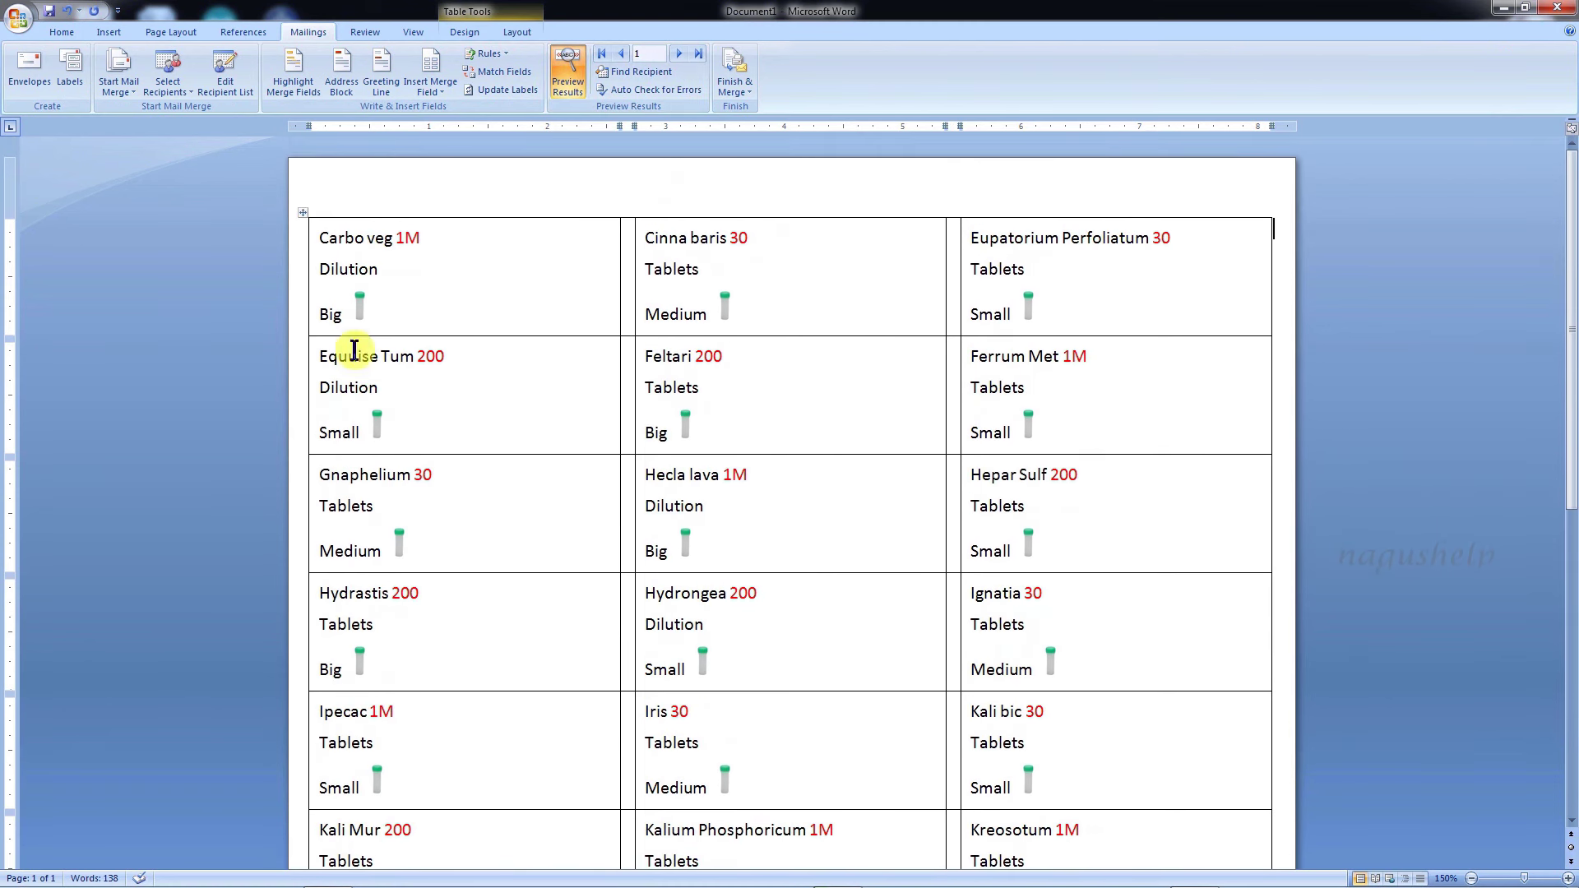
Apply dashed borders to all cells of the label table via Table Properties.
right_click(303, 214)
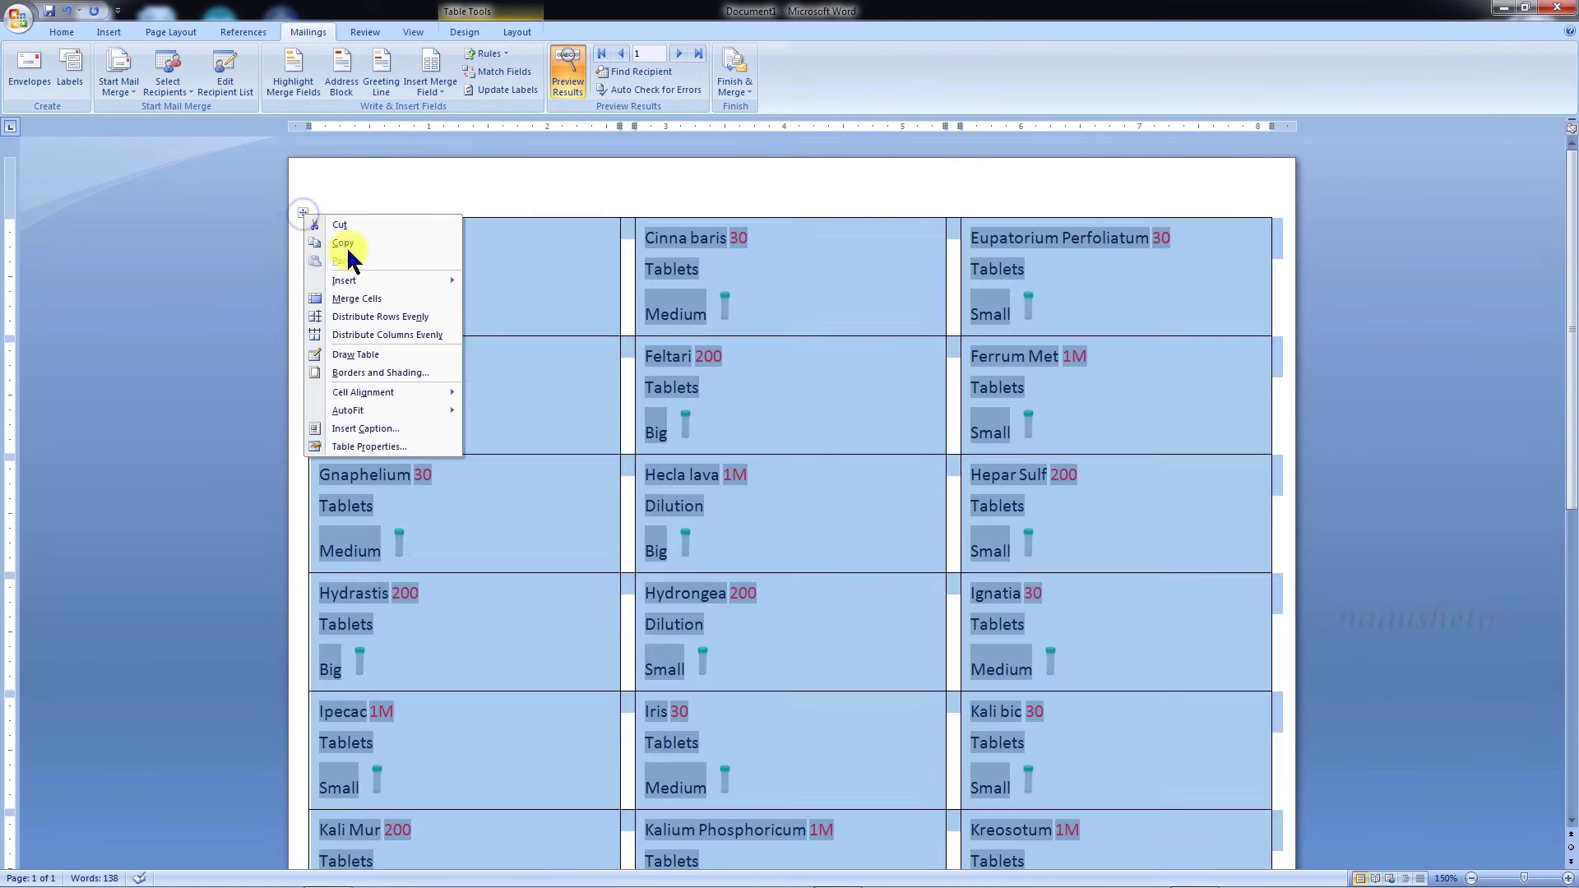
click(336, 447)
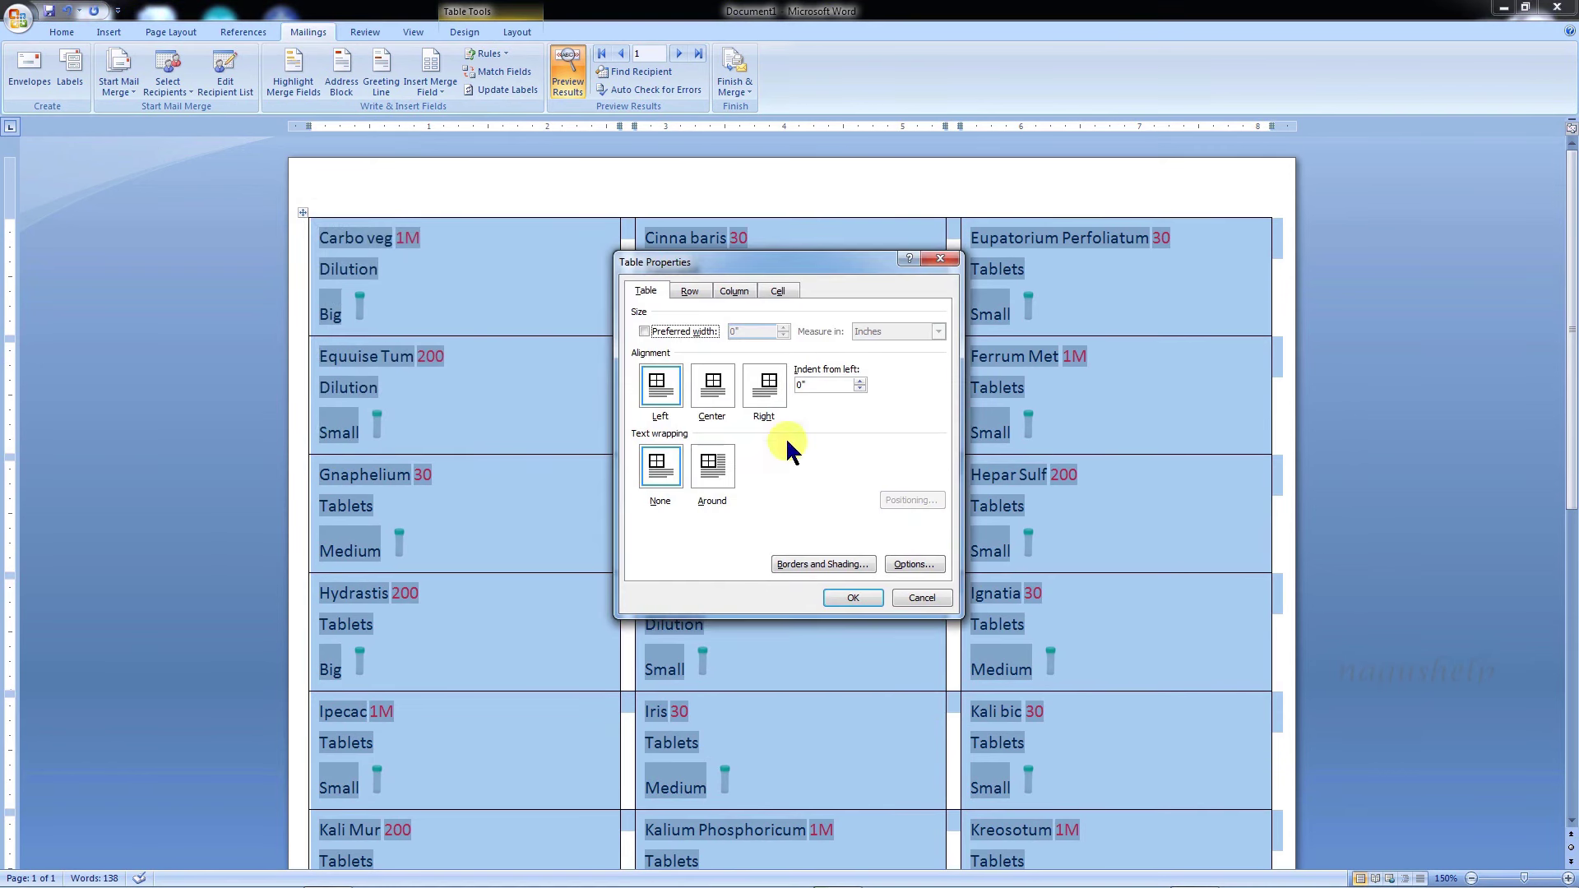
click(791, 562)
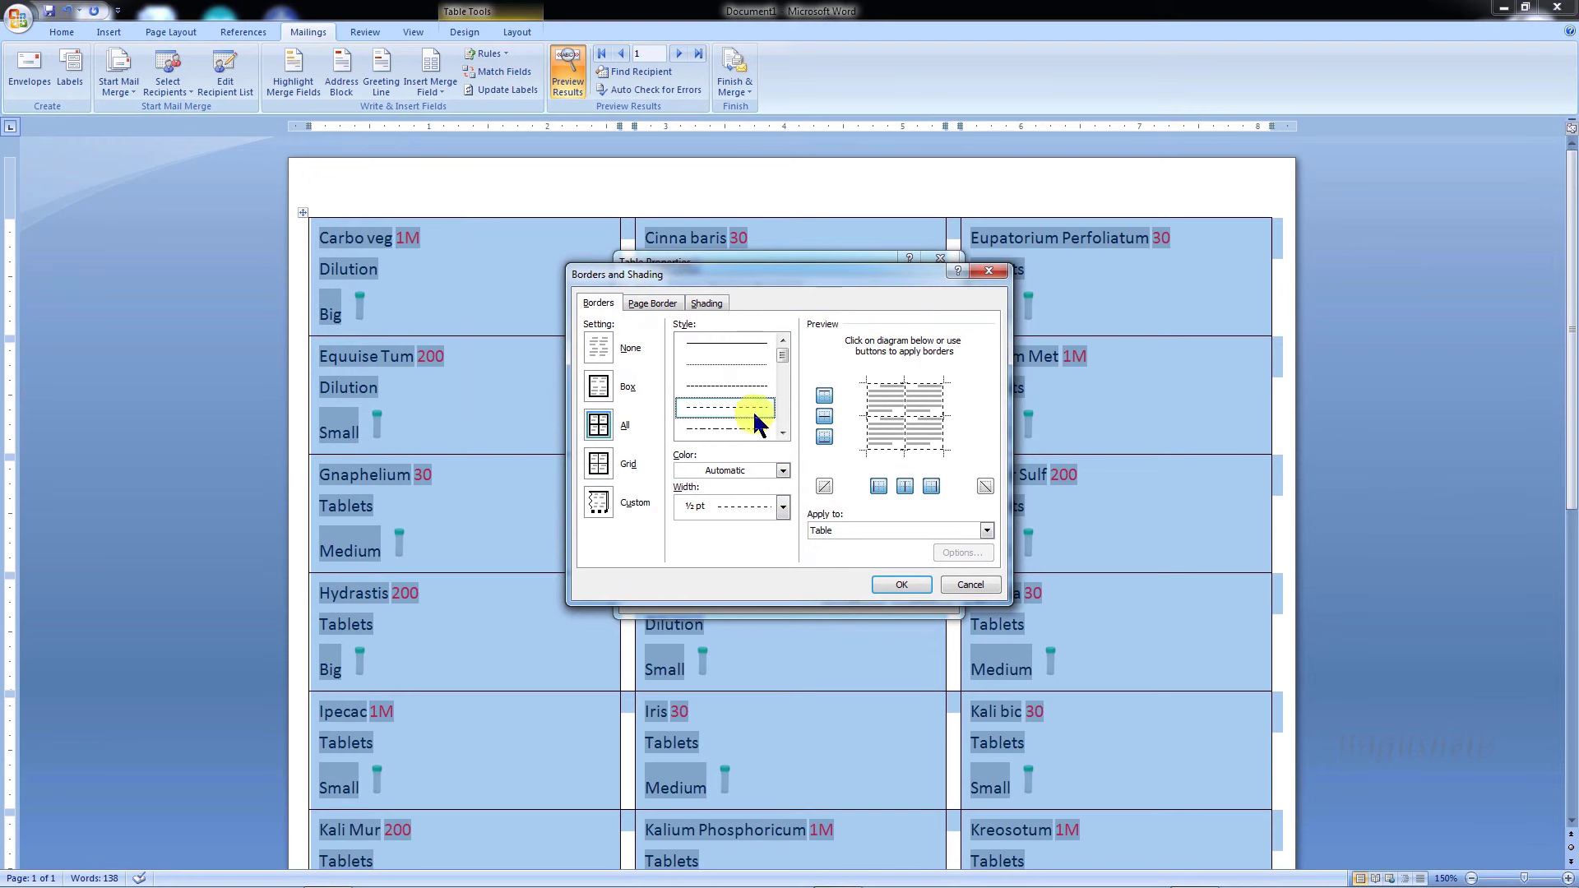
click(908, 585)
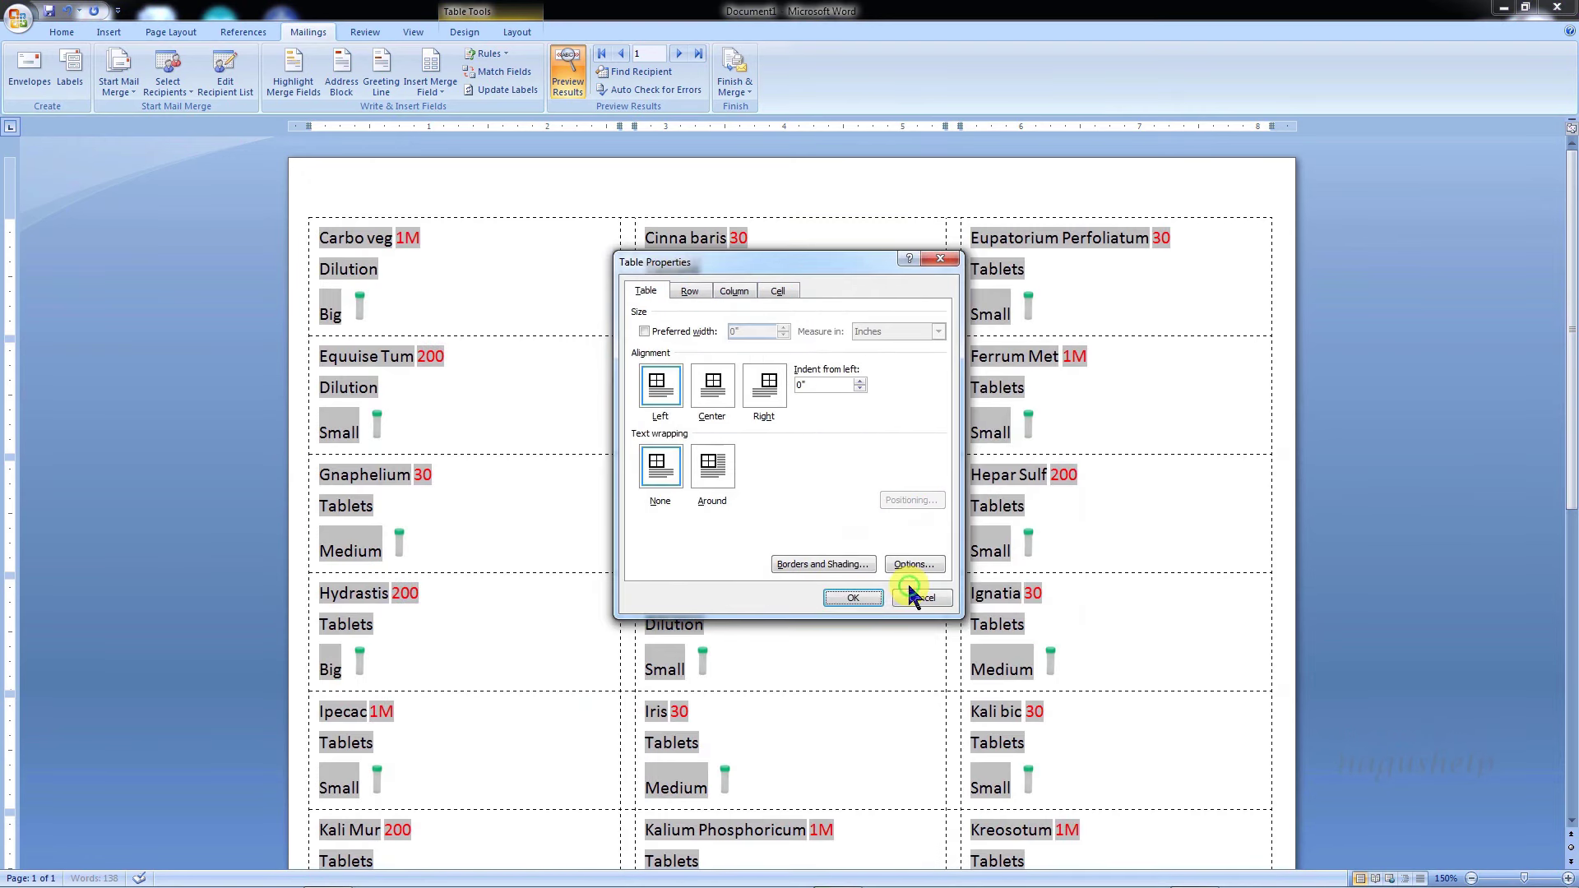
click(861, 599)
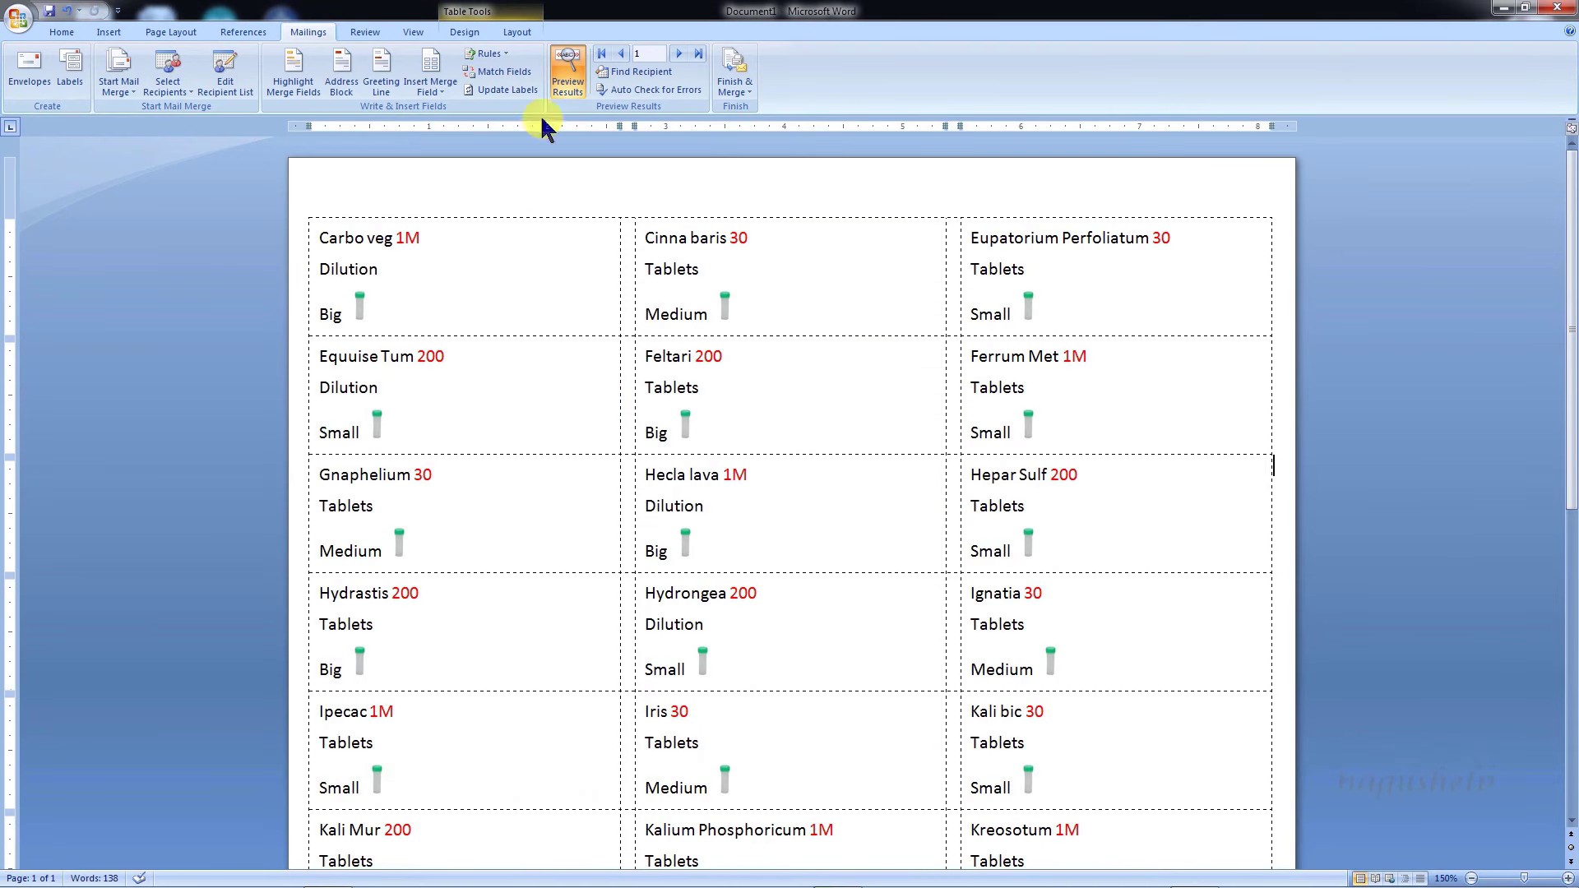